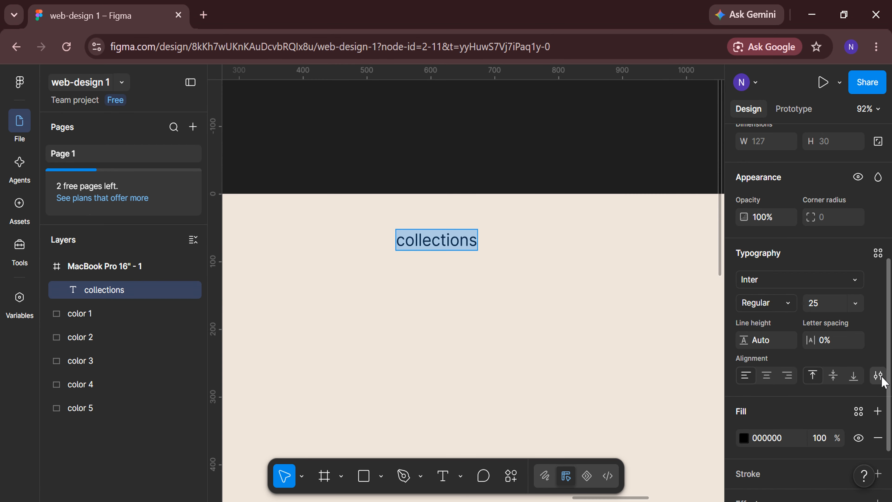
# Apply title case to the "collections" text.
pyautogui.click(879, 376)
pyautogui.click(687, 338)
pyautogui.click(707, 154)
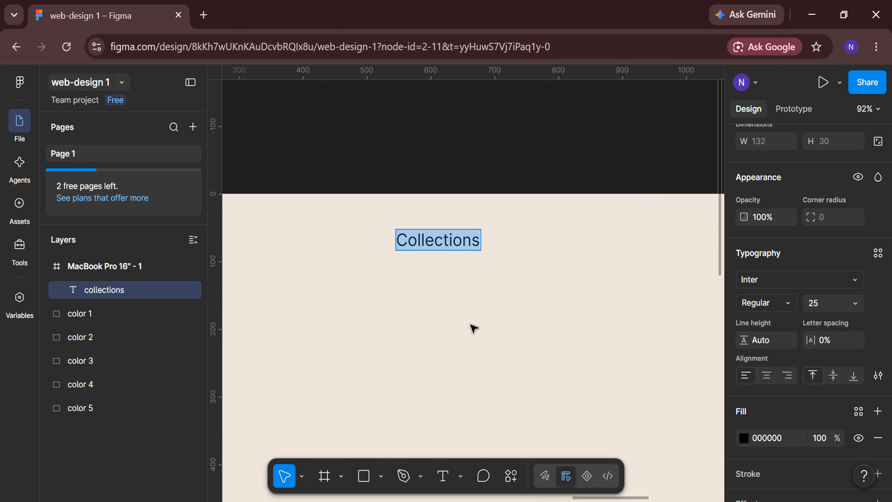
pyautogui.press('Escape')
# Duplicate the Collections label, place the copy beside it in the same row, and change its text to "New Arrivals".
pyautogui.hscroll(3, 474, 328)
pyautogui.hotkey('ctrl', 'd')
pyautogui.moveTo(346, 237); pyautogui.dragTo(484, 237)
pyautogui.doubleClick(485, 236)
pyautogui.press('BackSpace')
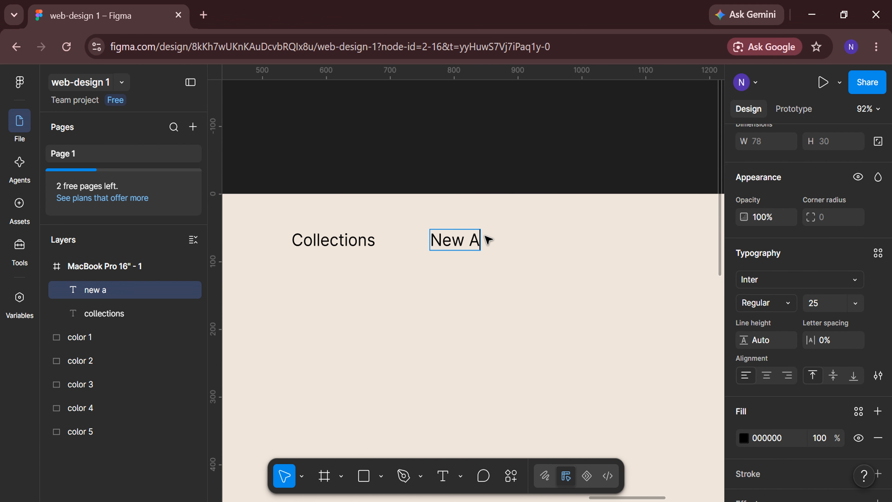
pyautogui.press('Escape')
# Duplicate the New Arrivals label, place the copy beside it in the same row, and change its text to "Bespoke".
pyautogui.hscroll(4, 488, 295)
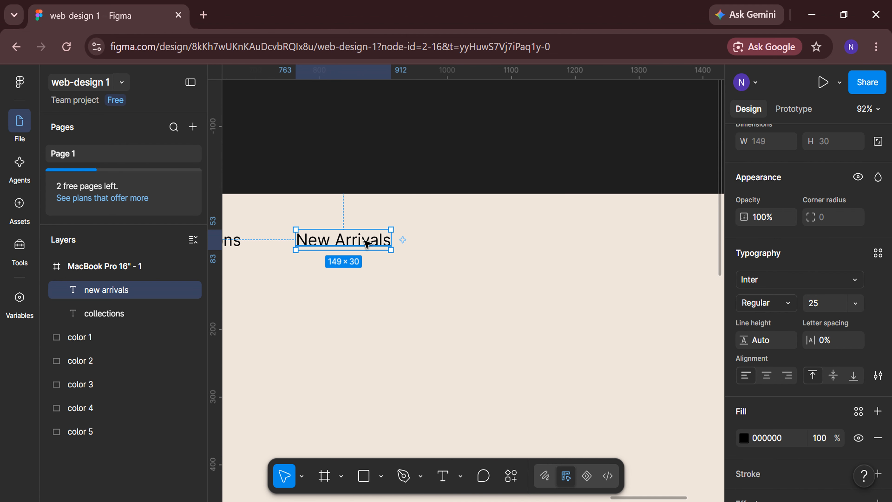
pyautogui.hotkey('ctrl', 'd')
pyautogui.moveTo(366, 243); pyautogui.dragTo(518, 243)
pyautogui.doubleClick(517, 240)
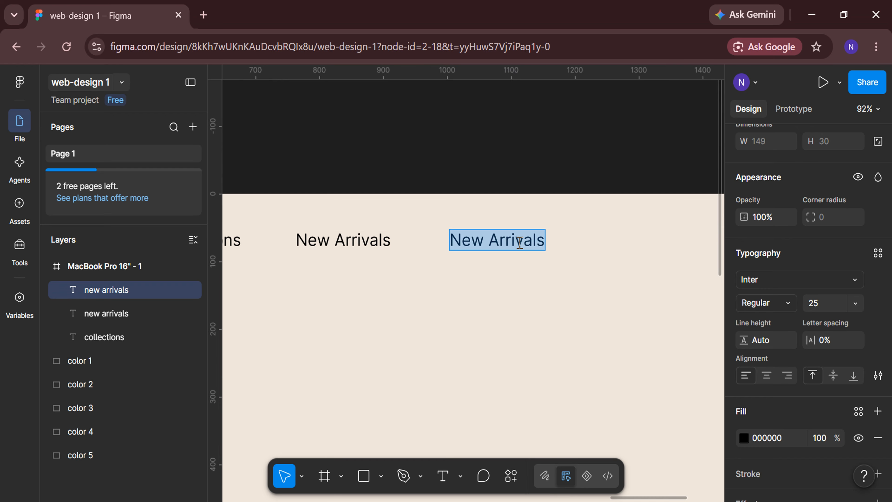
pyautogui.press('BackSpace')
pyautogui.press('Escape')
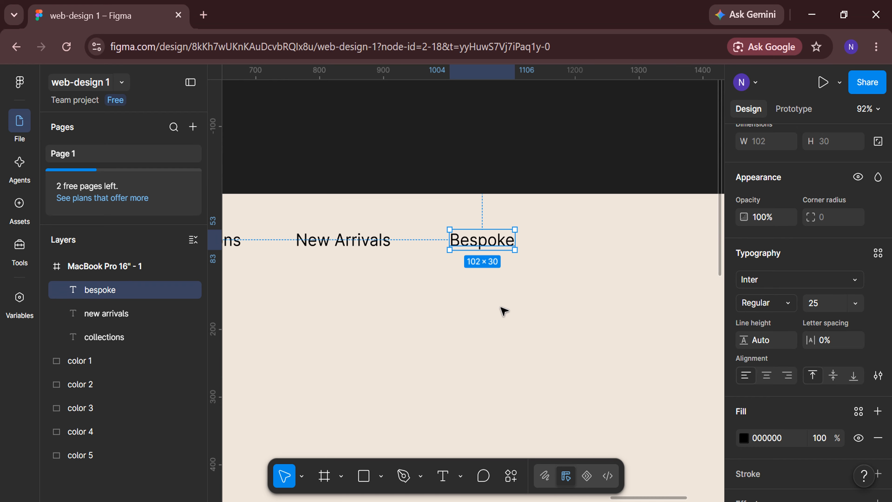
# Duplicate the Bespoke label, place the copy beside it in the same row, and change its text to "Journal".
pyautogui.hscroll(2, 502, 309)
pyautogui.hotkey('ctrl', 'd')
pyautogui.moveTo(409, 241); pyautogui.dragTo(549, 245)
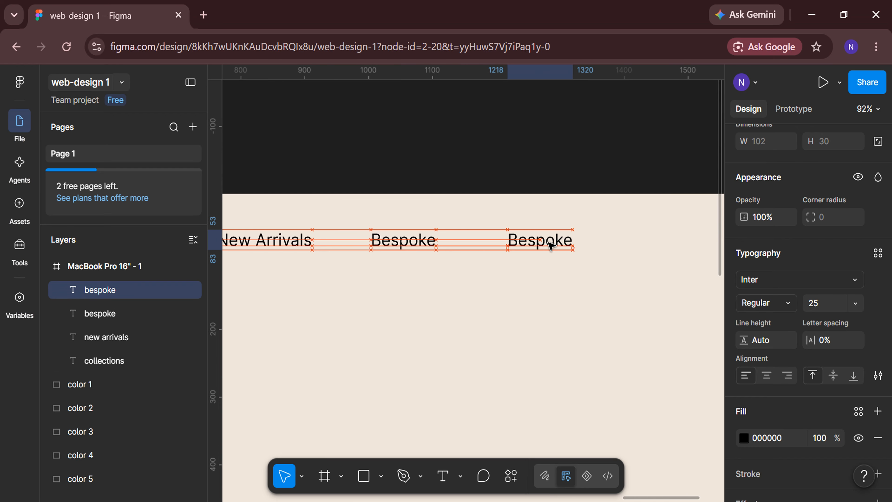
pyautogui.doubleClick(550, 245)
pyautogui.press('BackSpace')
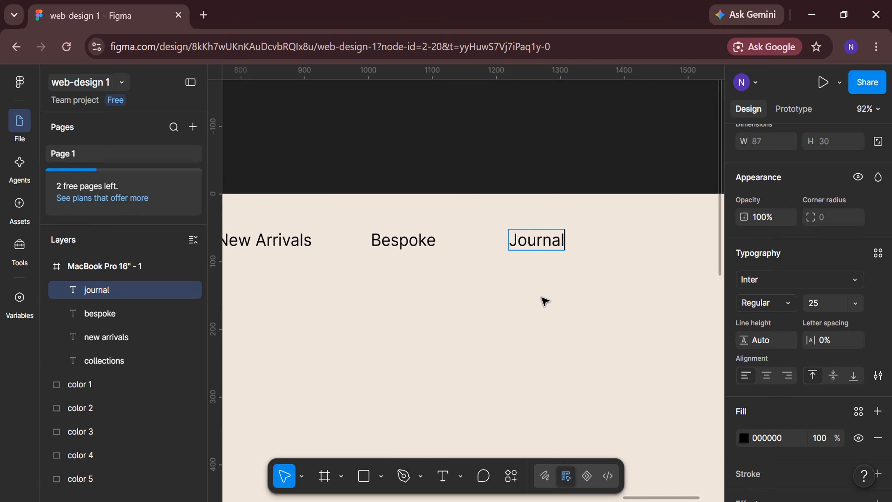
pyautogui.press('Escape')
# Duplicate the Journal label, place the copy beside it in the same row, and change its text to "Contact".
pyautogui.hscroll(3, 545, 302)
pyautogui.hotkey('ctrl', 'd')
pyautogui.moveTo(442, 239); pyautogui.dragTo(562, 239)
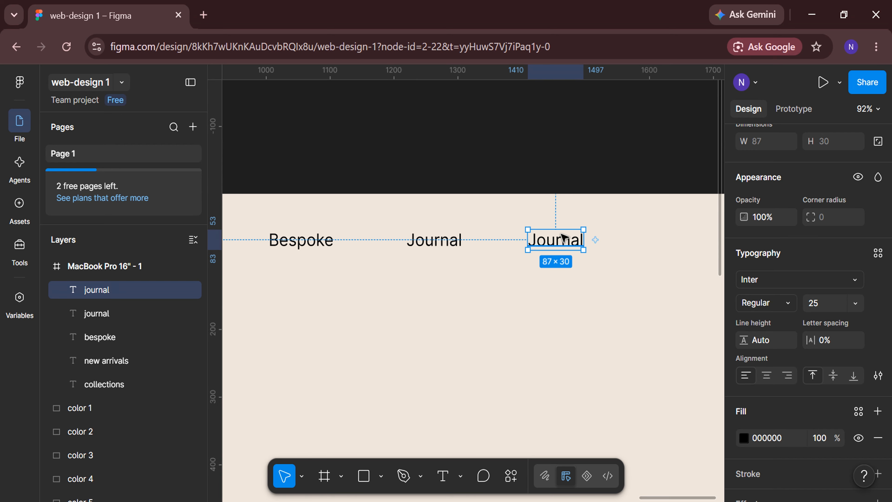
pyautogui.doubleClick(563, 239)
pyautogui.press('BackSpace')
pyautogui.press('Escape')
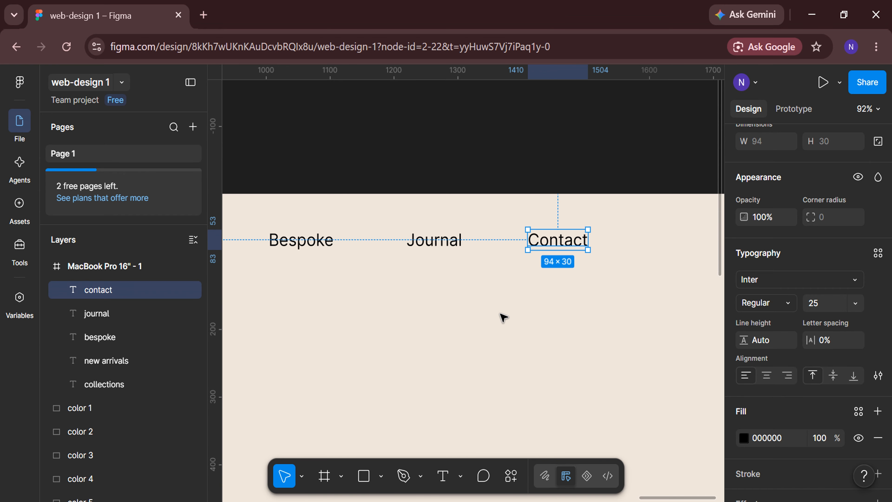
# Distribute the five navigation labels horizontally with an even spacing of 85.
pyautogui.scroll(-3, 396, 327)
pyautogui.hscroll(-3, 396, 327)
pyautogui.keyDown('shift'); pyautogui.click(137, 313); pyautogui.keyUp('shift')
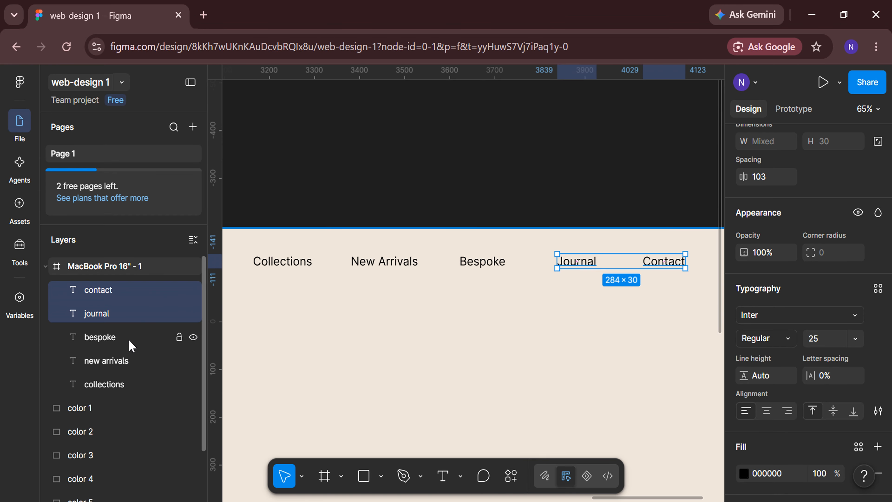
pyautogui.keyDown('shift'); pyautogui.click(130, 337); pyautogui.keyUp('shift')
pyautogui.keyDown('shift'); pyautogui.click(129, 361); pyautogui.keyUp('shift')
pyautogui.keyDown('shift'); pyautogui.click(129, 384); pyautogui.keyUp('shift')
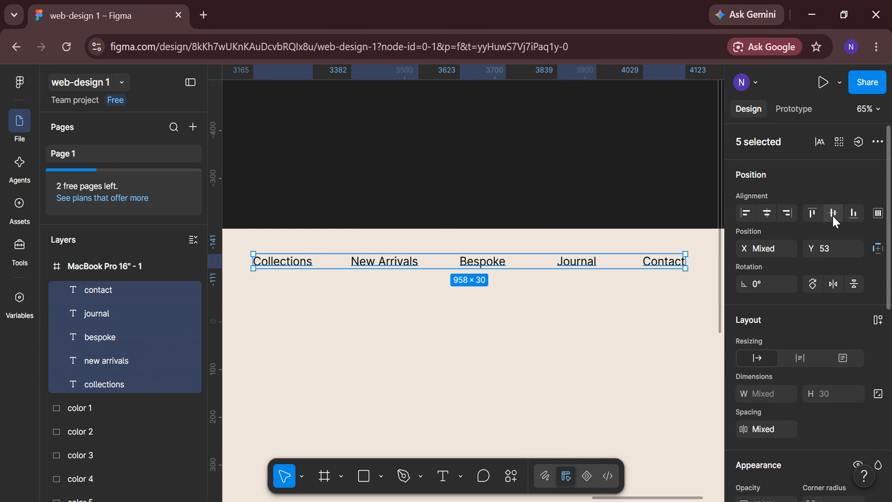
pyautogui.click(878, 213)
pyautogui.click(833, 278)
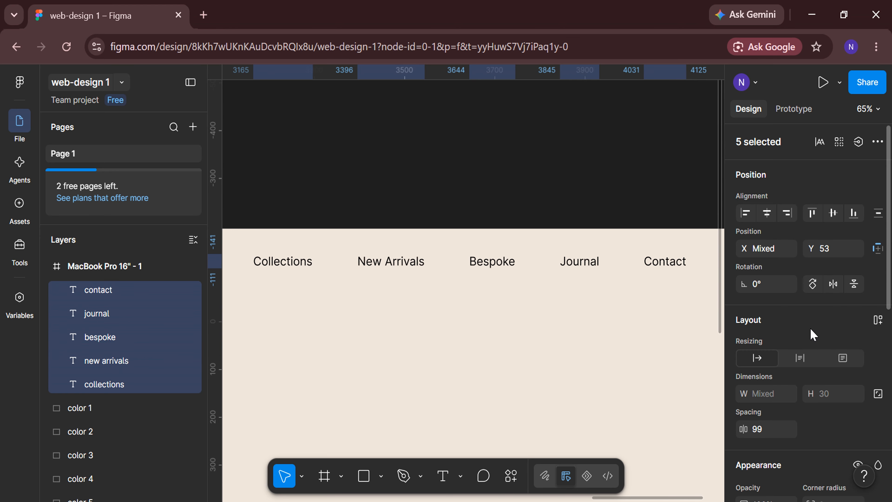
pyautogui.write('85')
pyautogui.press('Return')
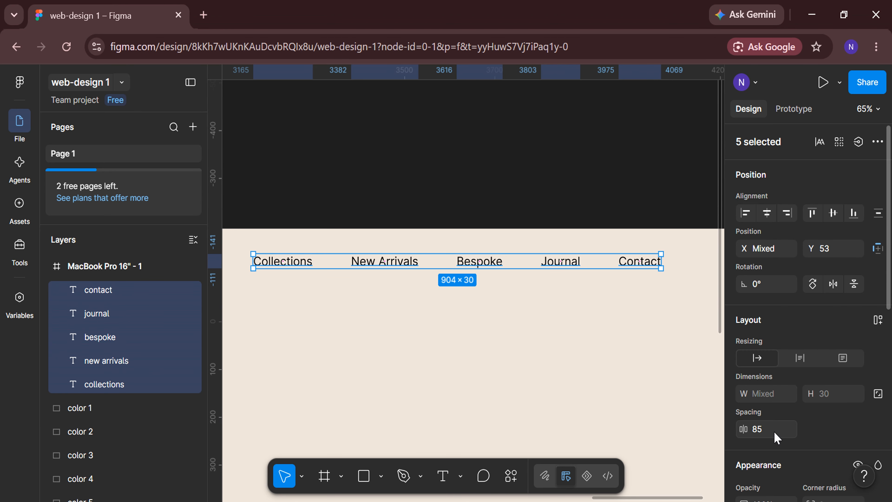
# Wrap the five navigation labels in a frame and move that frame slightly upward.
pyautogui.rightClick(588, 268)
pyautogui.click(605, 309)
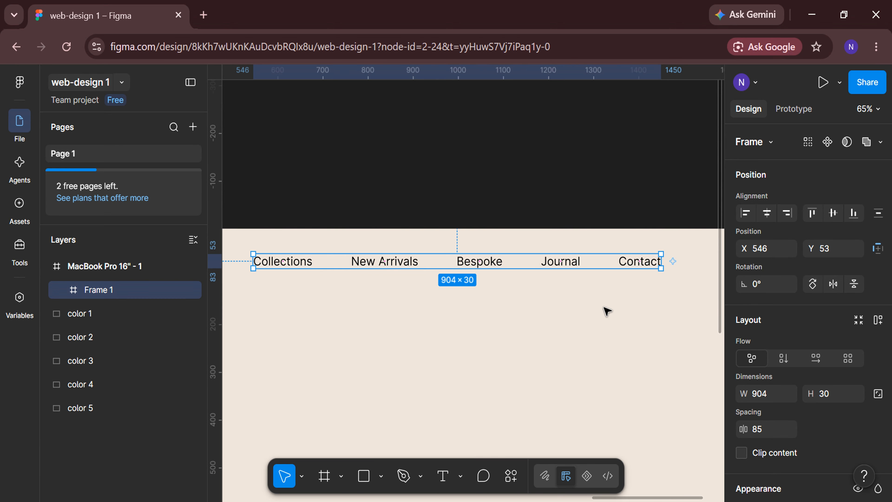
pyautogui.moveTo(582, 260); pyautogui.dragTo(580, 249)
pyautogui.click(604, 288)
# Open the Iconify plugin and search its icons for "menu".
pyautogui.hscroll(3, 604, 288)
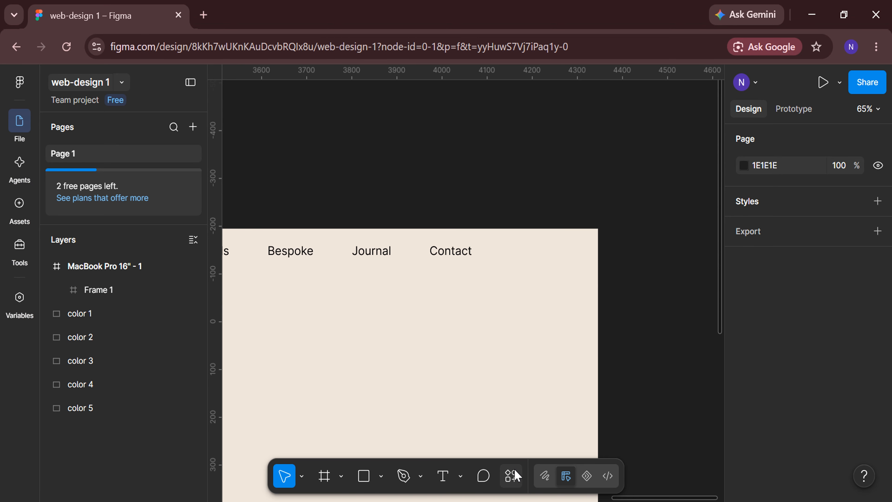
pyautogui.click(511, 474)
pyautogui.click(490, 284)
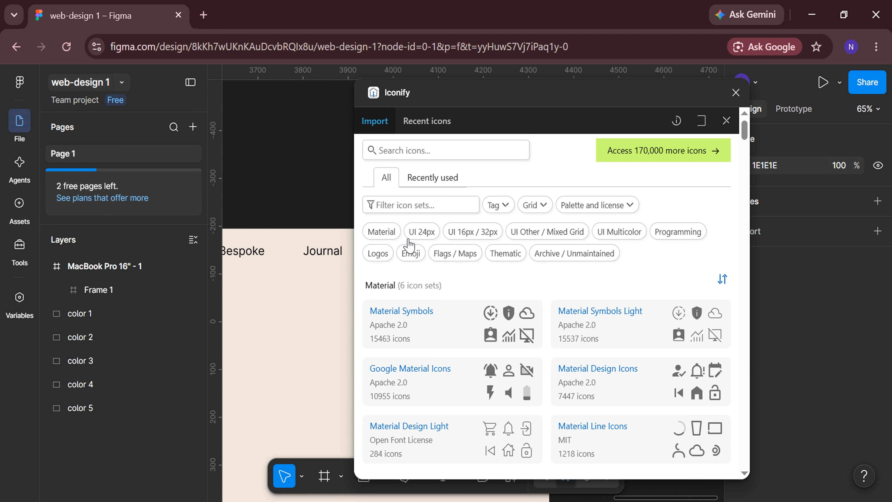
pyautogui.click(449, 144)
pyautogui.write('menu')
pyautogui.press('Return')
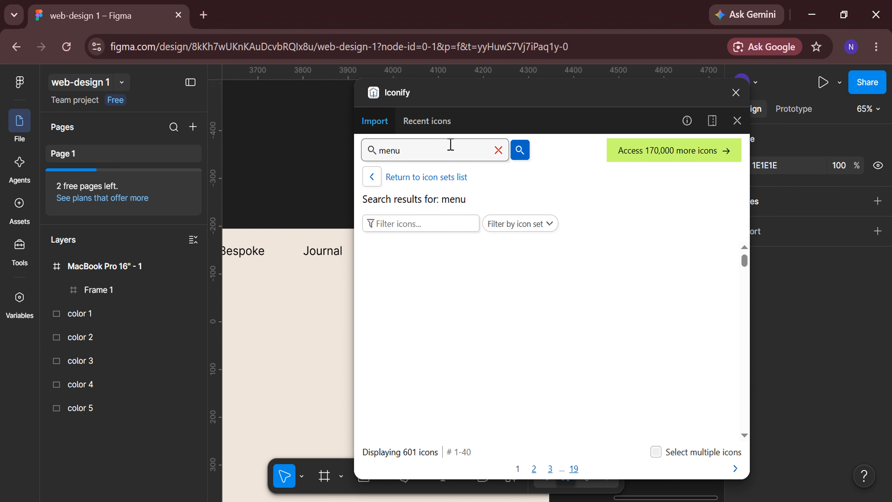
# Import the rounded three-line menu icon as a frame and close the plugin.
pyautogui.click(430, 264)
pyautogui.click(551, 465)
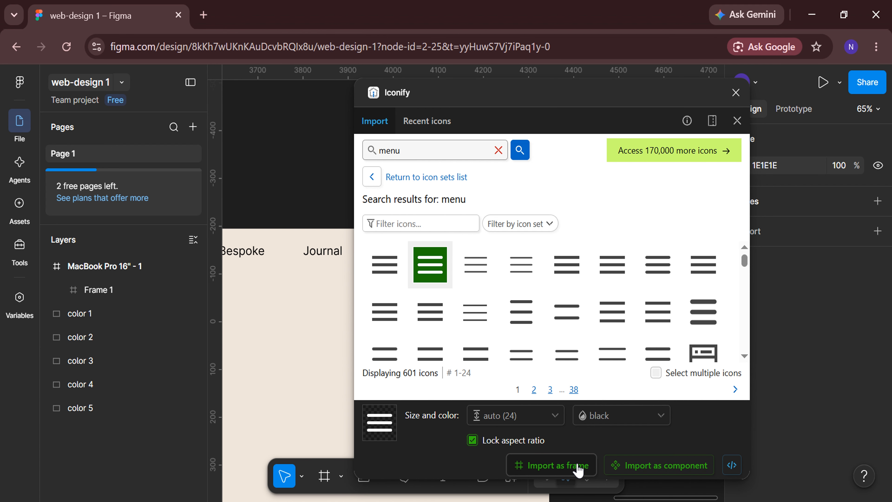
pyautogui.click(735, 92)
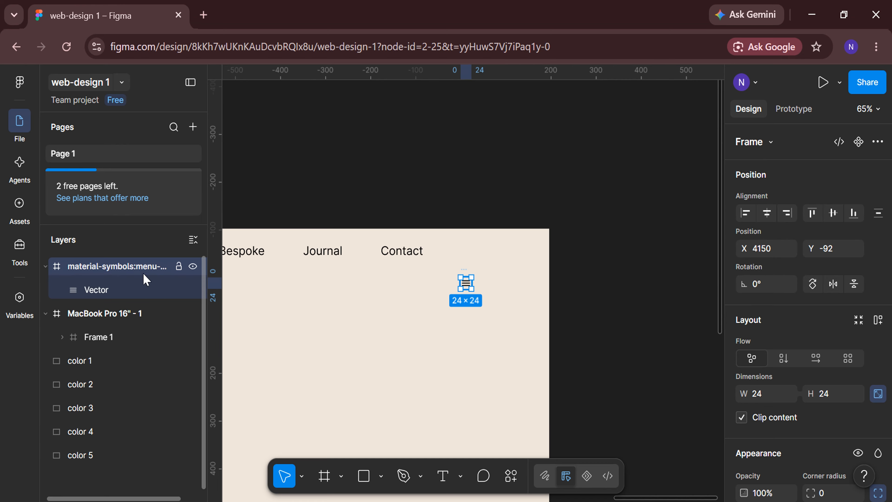
# Rename the imported icon layer to "menu-rounded" and resize it to 45 × 45.
pyautogui.doubleClick(136, 271)
pyautogui.click(137, 271)
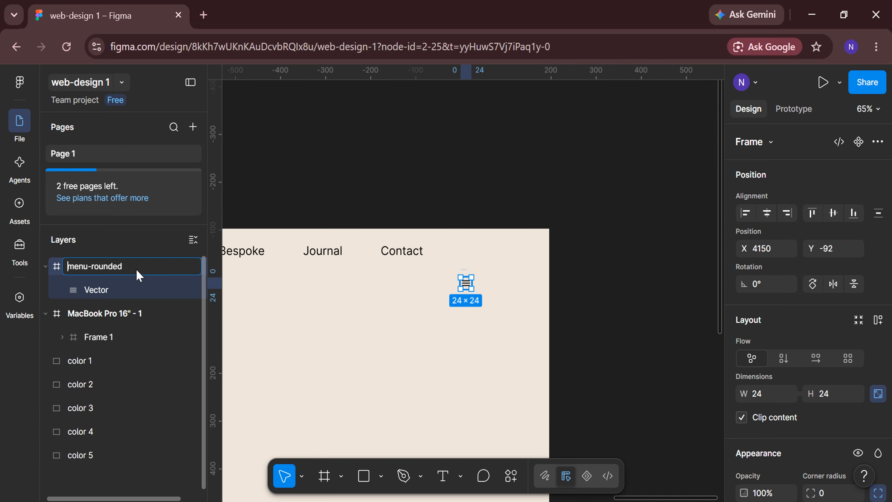
pyautogui.press('Return')
pyautogui.click(762, 394)
pyautogui.write('45')
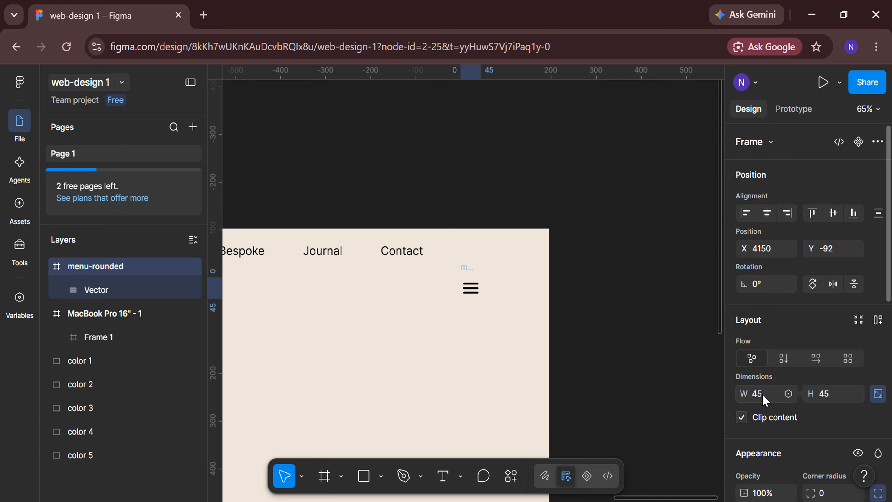
pyautogui.press('Return')
# Nest the menu-rounded icon inside the MacBook Pro 16" - 1 frame and position it beyond Contact at about X 1565, Y 24.
pyautogui.click(46, 266)
pyautogui.moveTo(115, 269); pyautogui.dragTo(73, 302)
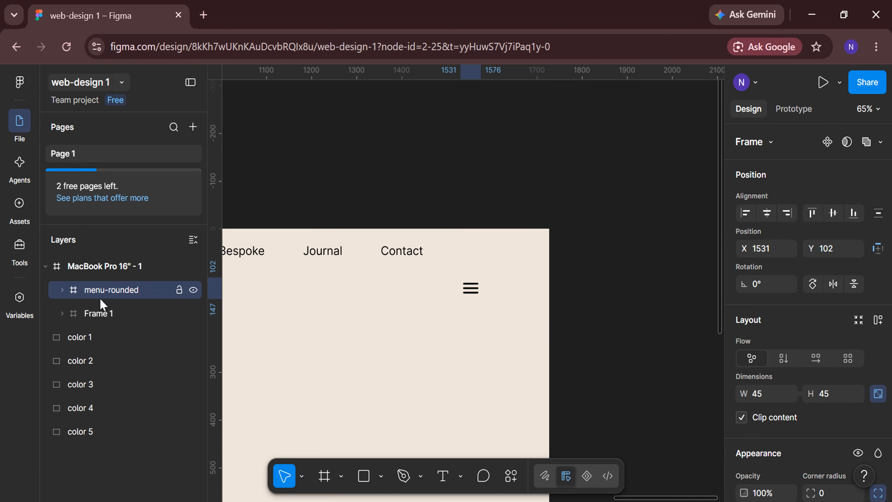
pyautogui.scroll(3, 436, 305)
pyautogui.moveTo(491, 287); pyautogui.dragTo(510, 233)
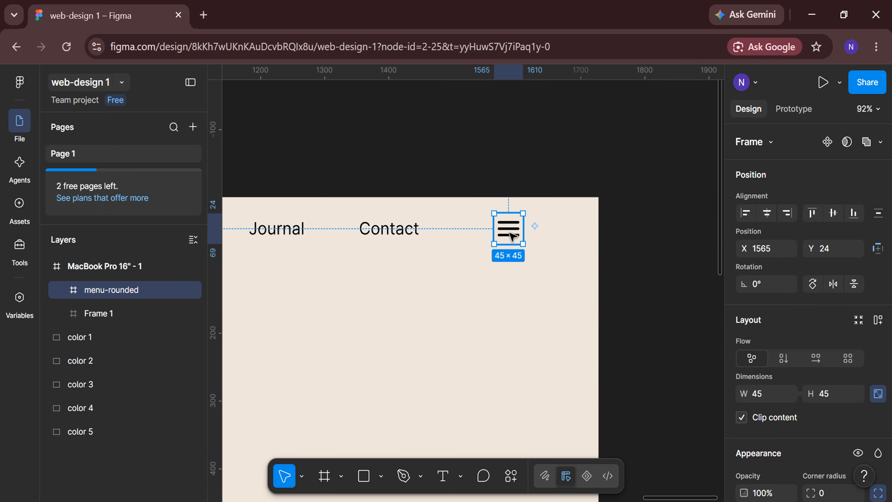
# Set the horizontal spacing between the navigation label frame and the menu icon to 120.
pyautogui.keyDown('shift'); pyautogui.click(146, 311); pyautogui.keyUp('shift')
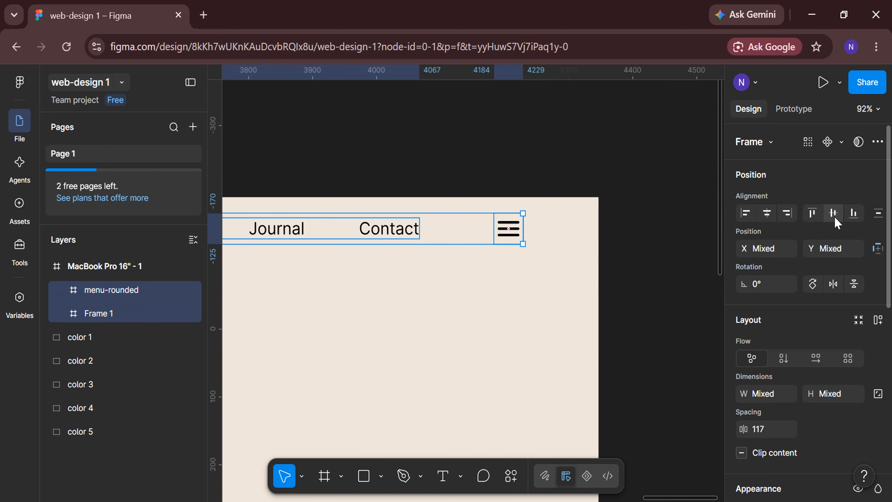
pyautogui.click(769, 435)
pyautogui.write('120')
pyautogui.press('Return')
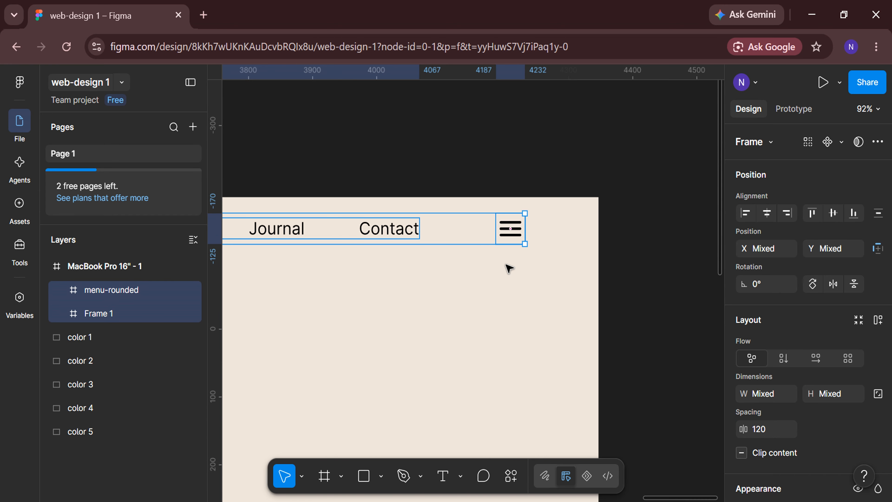
# Wrap the navigation label frame and the menu icon together in a new frame, then deselect it.
pyautogui.rightClick(470, 235)
pyautogui.click(503, 311)
pyautogui.scroll(-3, 404, 303)
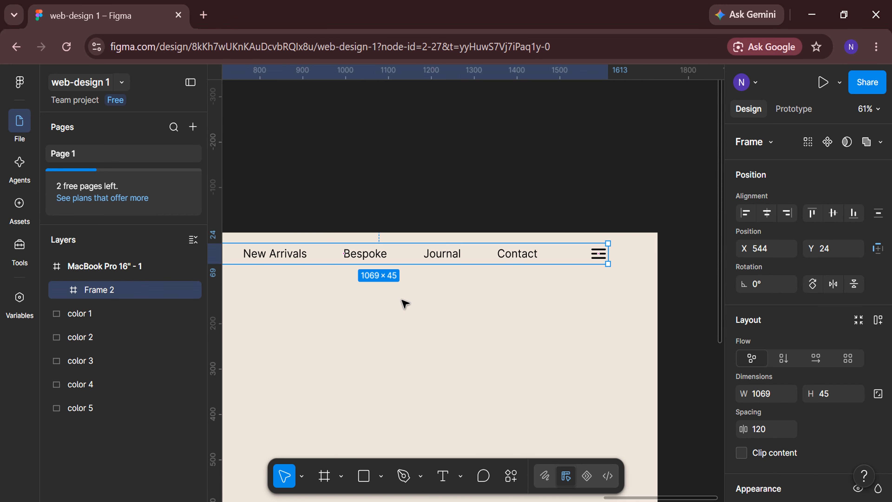
pyautogui.hscroll(-2, 456, 259)
pyautogui.click(392, 339)
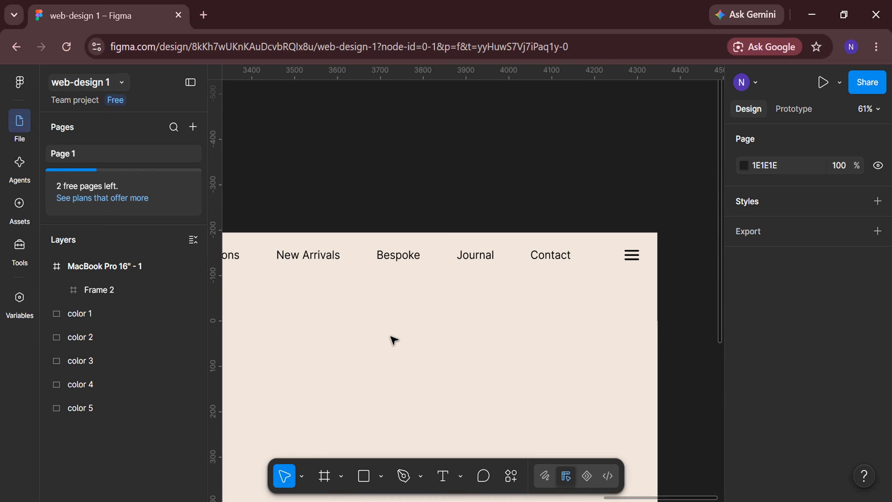
# Add the text "Eloria" near the page's upper-left corner at about X 80, Y 45.
pyautogui.hscroll(-5, 392, 338)
pyautogui.click(444, 464)
pyautogui.scroll(2, 320, 262)
pyautogui.click(340, 261)
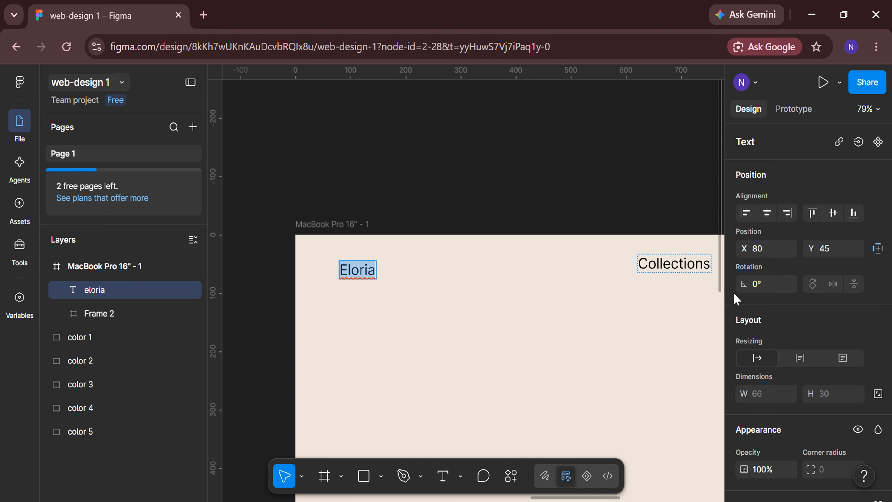
# Format the Eloria text in Cormorant Garamond, SemiBold weight, size 50.
pyautogui.scroll(-5, 808, 316)
pyautogui.click(850, 338)
pyautogui.write('corm')
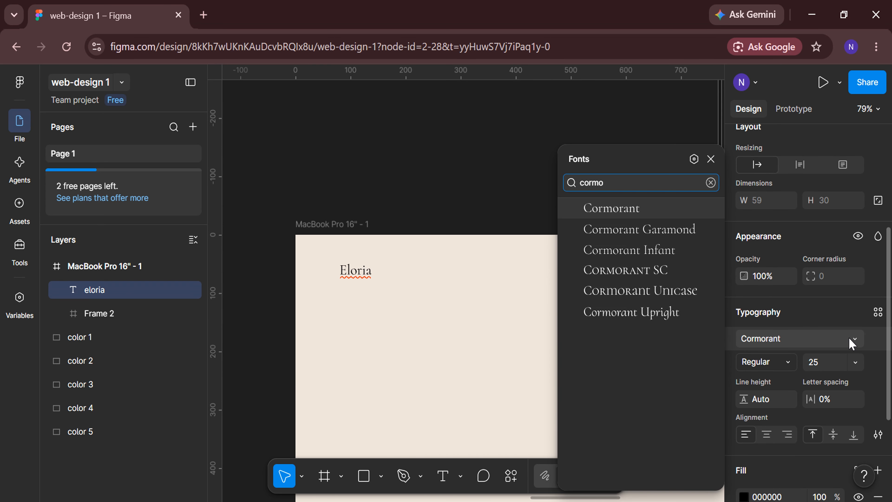
pyautogui.write('o')
pyautogui.click(696, 230)
pyautogui.click(832, 369)
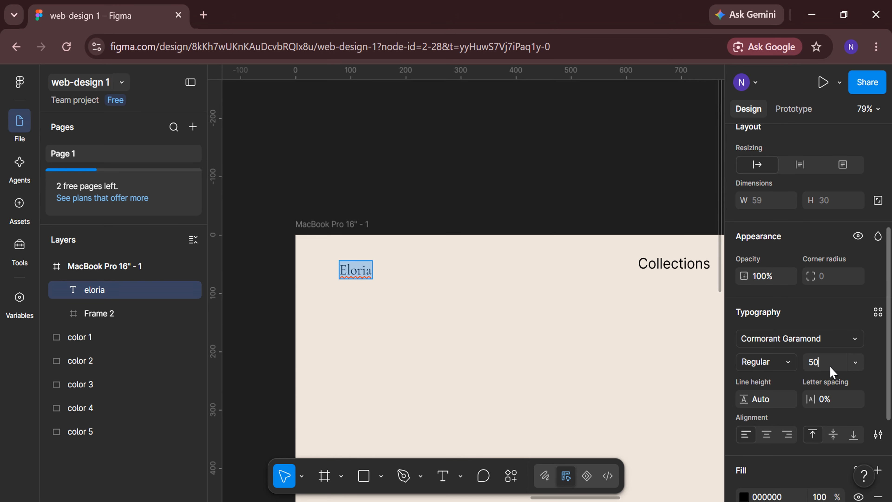
pyautogui.press('Return')
pyautogui.click(790, 363)
pyautogui.click(786, 398)
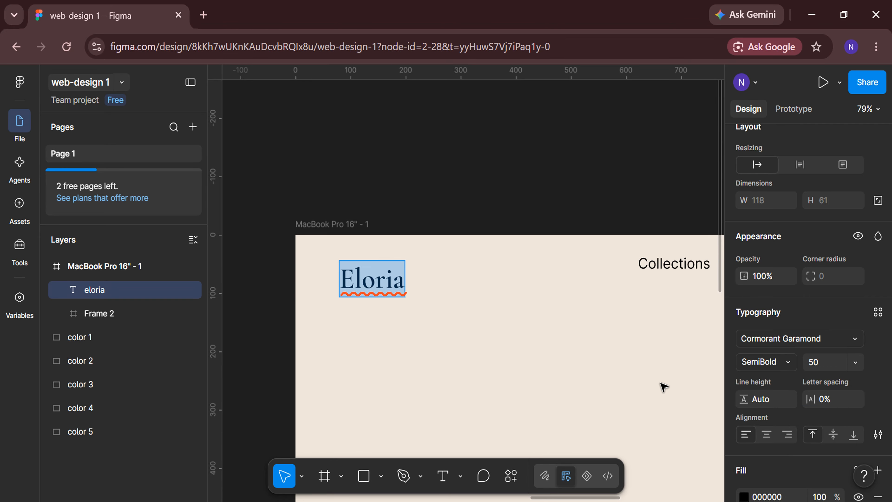
# Move the Eloria text to about X 43, Y 12 and set its spacing to the navigation frame to 460.
pyautogui.press('Escape')
pyautogui.moveTo(389, 286); pyautogui.dragTo(368, 272)
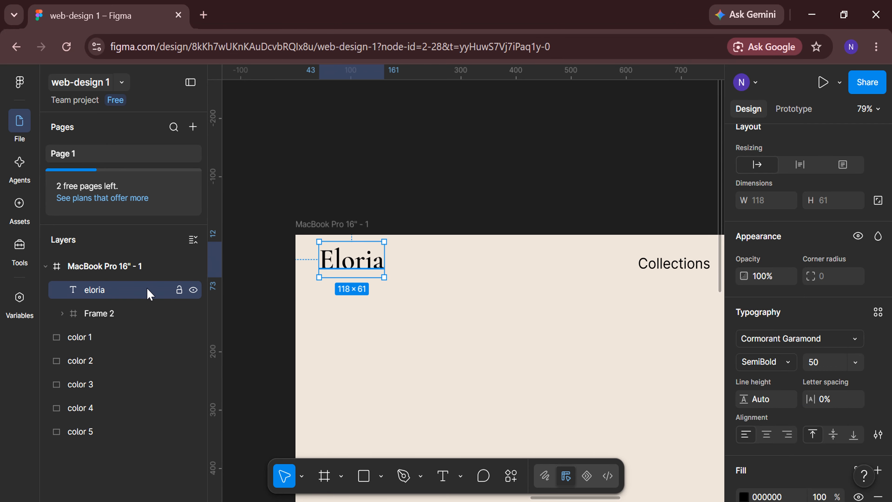
pyautogui.keyDown('shift'); pyautogui.click(133, 313); pyautogui.keyUp('shift')
pyautogui.scroll(-2, 416, 350)
pyautogui.hscroll(3, 416, 350)
pyautogui.scroll(5, 752, 298)
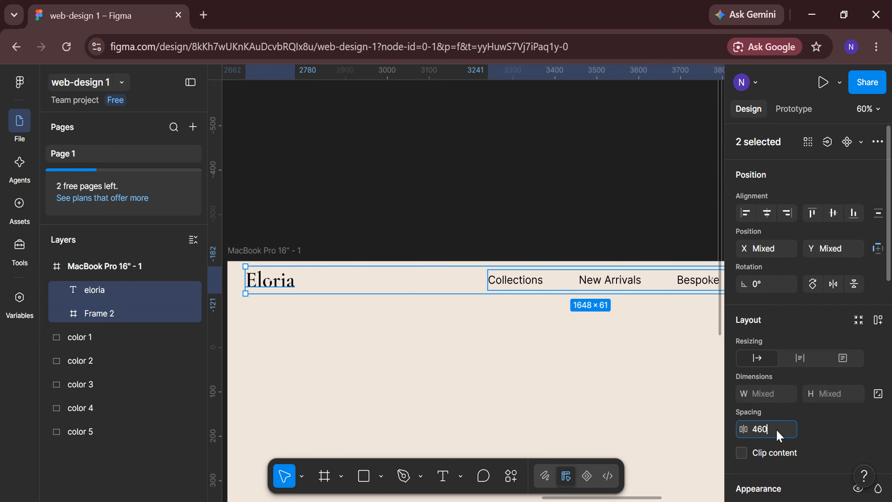
# Wrap the Eloria text and the navigation frame together in one header frame.
pyautogui.rightClick(578, 284)
pyautogui.click(597, 328)
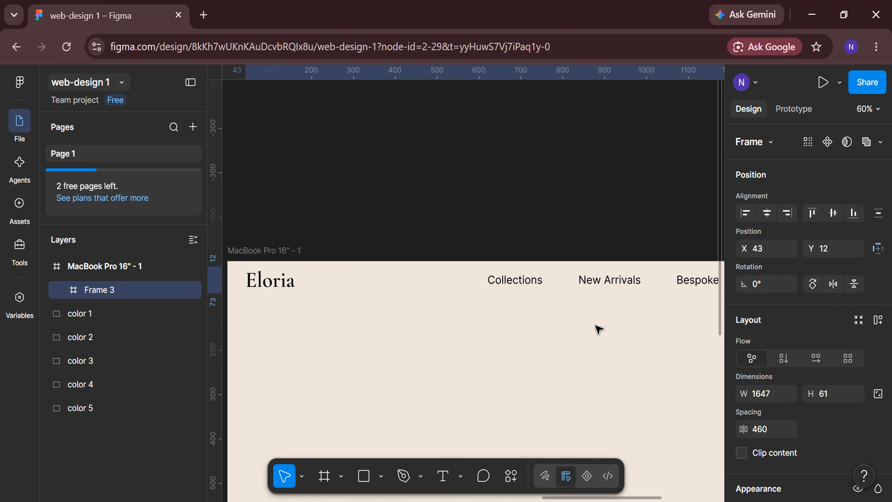
pyautogui.scroll(-2, 597, 327)
pyautogui.hscroll(3, 596, 327)
pyautogui.scroll(-2, 597, 328)
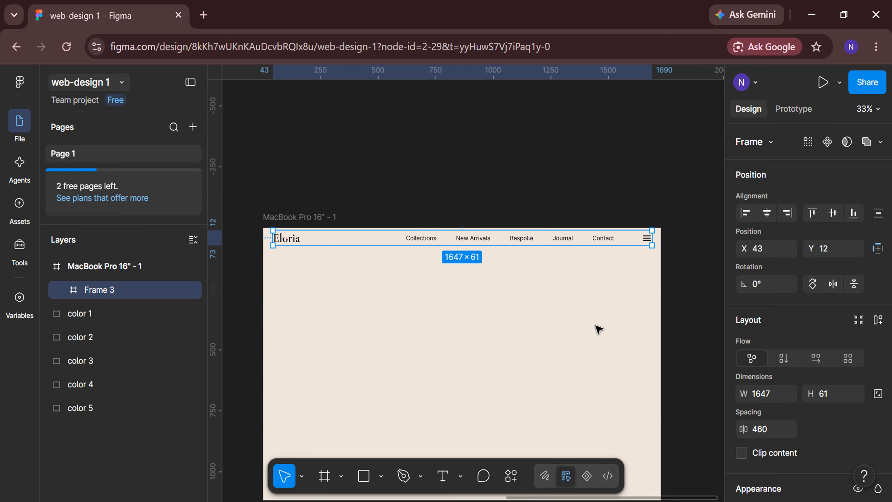
# Centre the header frame horizontally on the page at Y 15 and rename it "header".
pyautogui.click(766, 215)
pyautogui.write('15')
pyautogui.press('Return')
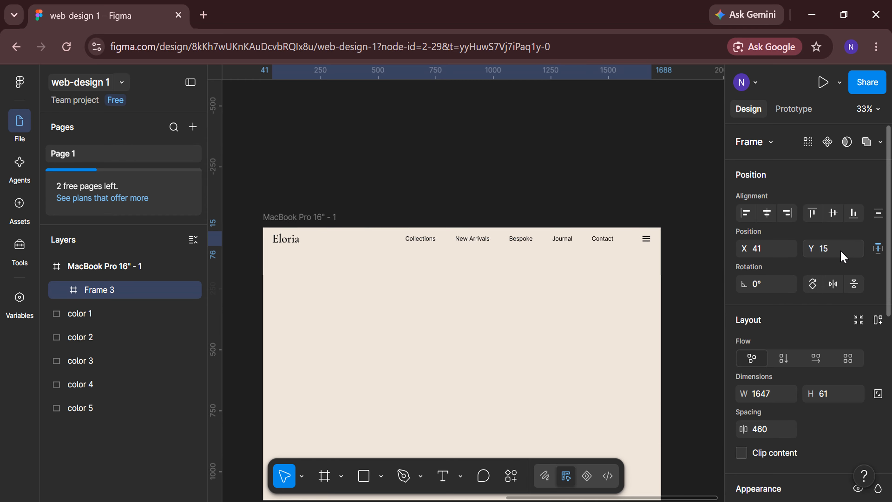
pyautogui.doubleClick(148, 294)
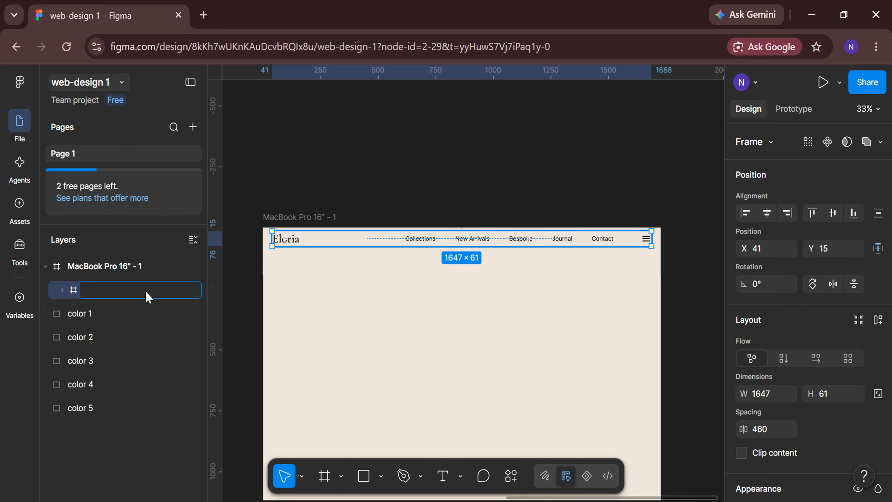
pyautogui.write('header')
pyautogui.press('Return')
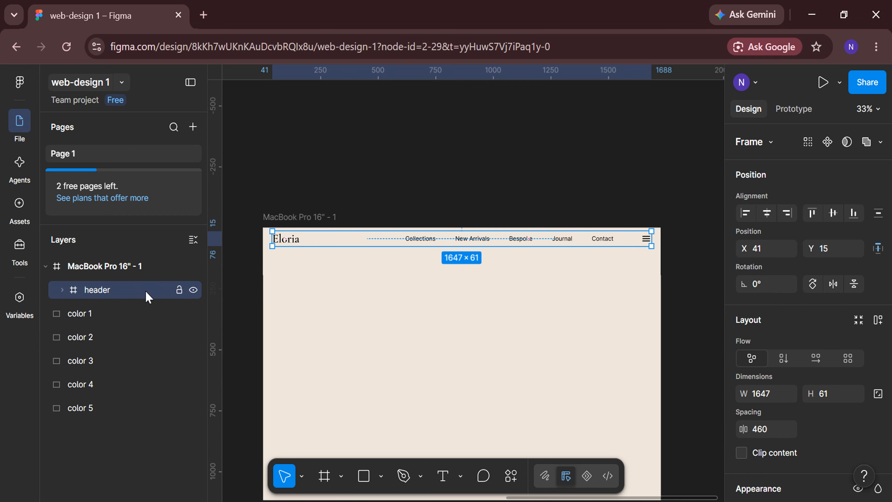
# Draw a 1728-wide frame across the page's lower edge at about Y 939 and set its height to 200.
pyautogui.click(346, 311)
pyautogui.scroll(-5, 346, 312)
pyautogui.click(324, 476)
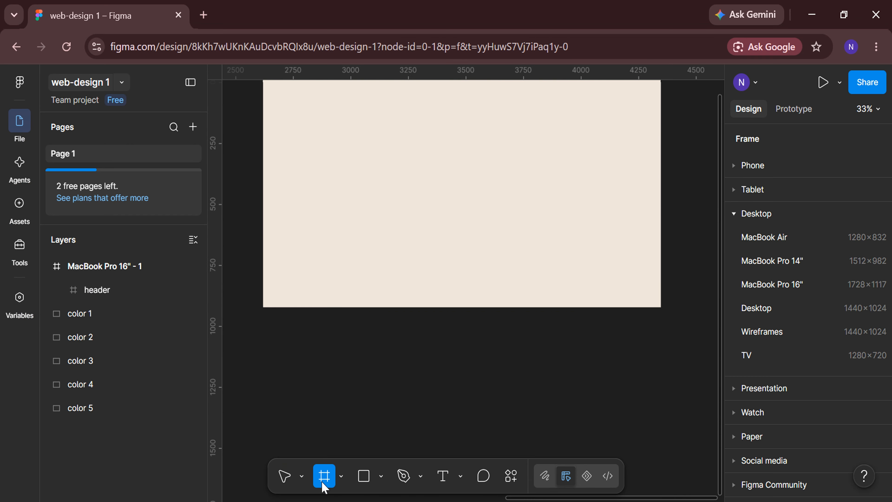
pyautogui.moveTo(262, 264); pyautogui.dragTo(659, 305)
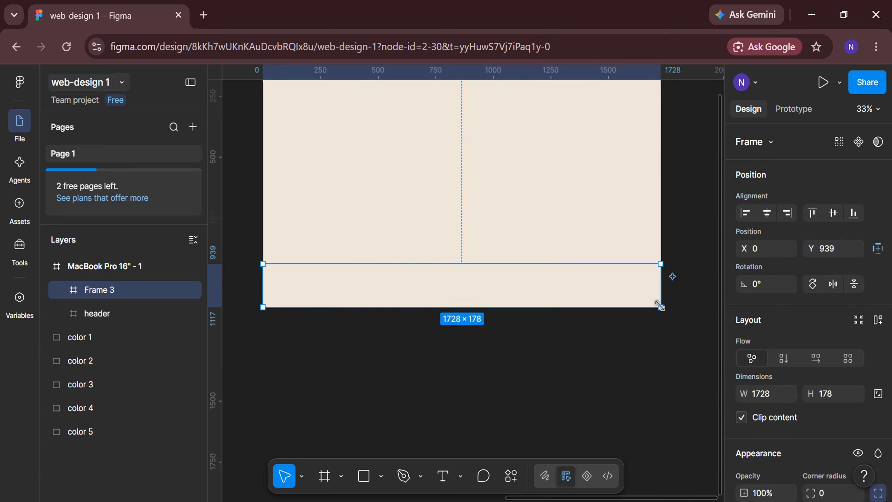
pyautogui.click(843, 394)
pyautogui.write('20')
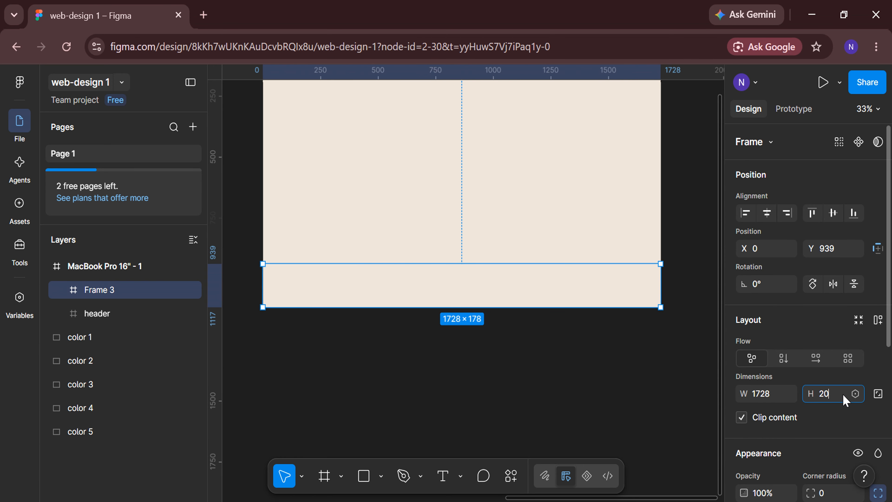
pyautogui.write('0')
pyautogui.press('Return')
# Fill the new bottom frame with the dark brown #25201C sampled from the colour swatches.
pyautogui.scroll(-3, 822, 394)
pyautogui.click(801, 393)
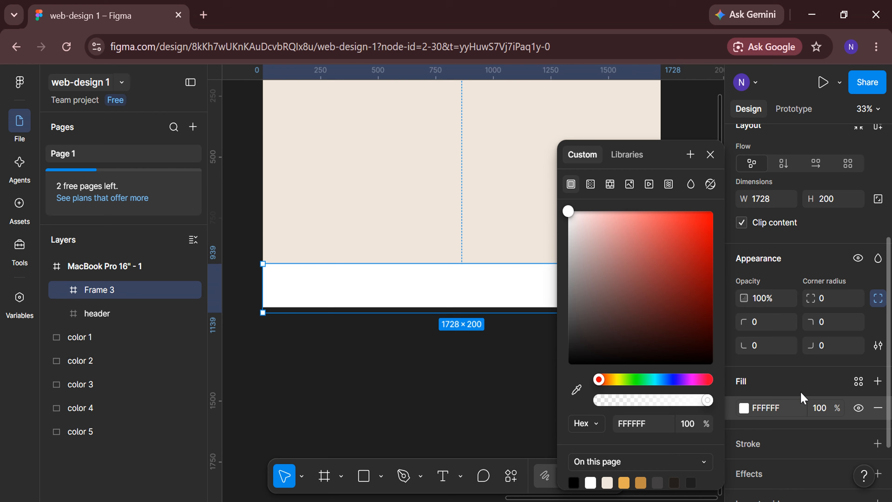
pyautogui.click(573, 389)
pyautogui.scroll(-2, 470, 381)
pyautogui.hscroll(-3, 329, 378)
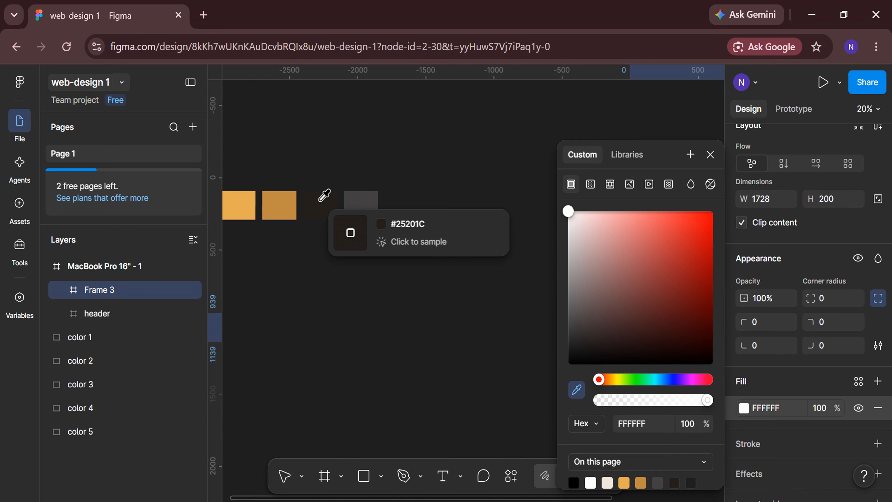
pyautogui.click(324, 195)
pyautogui.click(394, 338)
# Align the dark brown frame to the bottom edge of the page.
pyautogui.hscroll(6, 394, 339)
pyautogui.scroll(3, 514, 314)
pyautogui.click(531, 336)
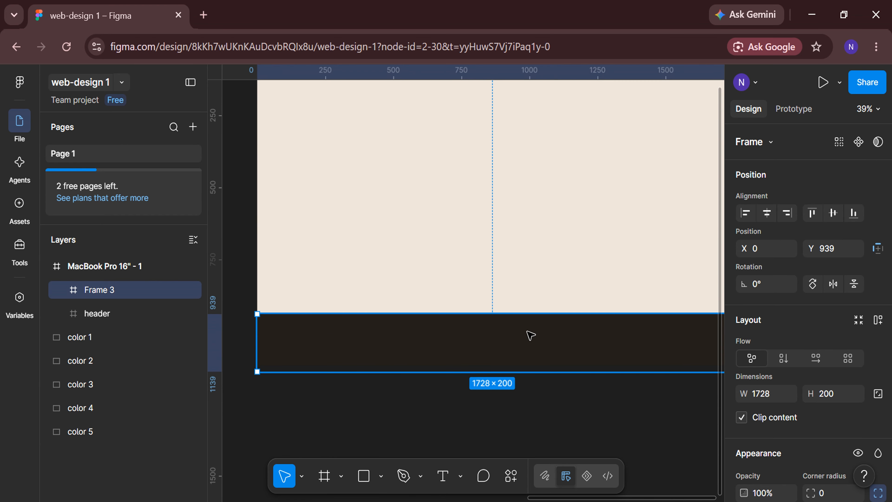
pyautogui.hscroll(2, 531, 336)
pyautogui.click(854, 213)
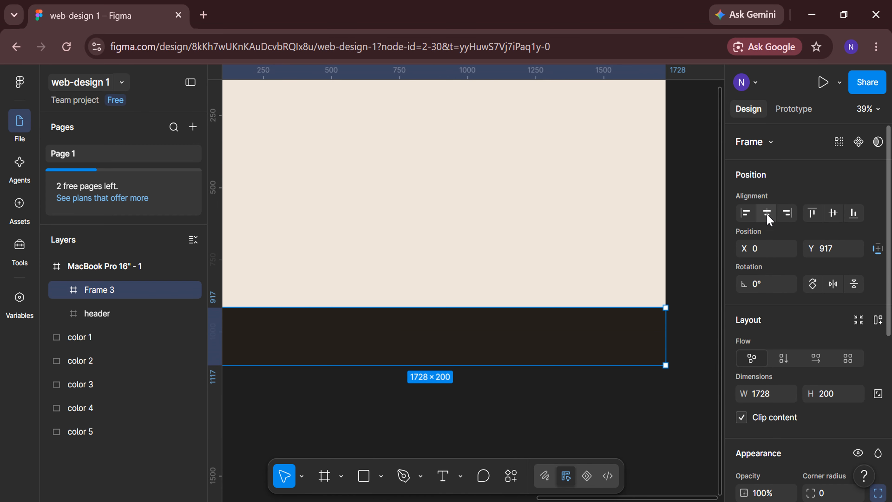
pyautogui.click(607, 382)
# Draw a rectangle below the navigation at about X 555, Y 181 and set its size to 520 × 750.
pyautogui.hscroll(-2, 607, 383)
pyautogui.scroll(3, 609, 383)
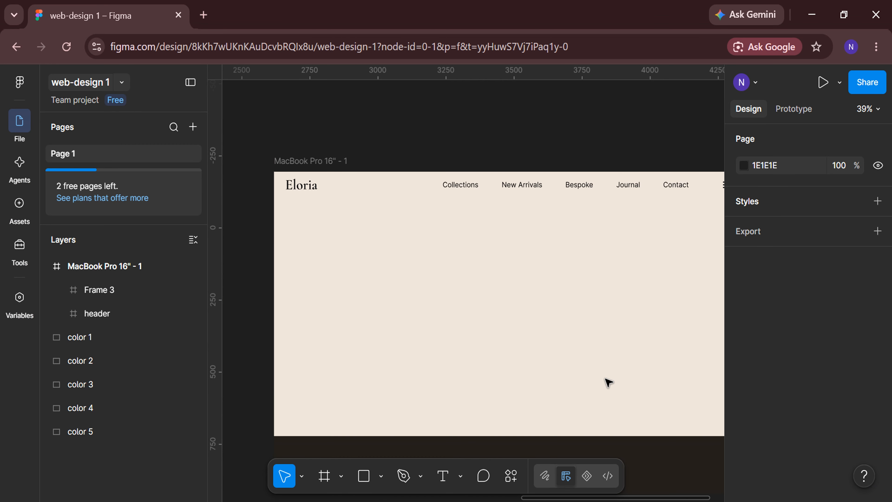
pyautogui.click(365, 478)
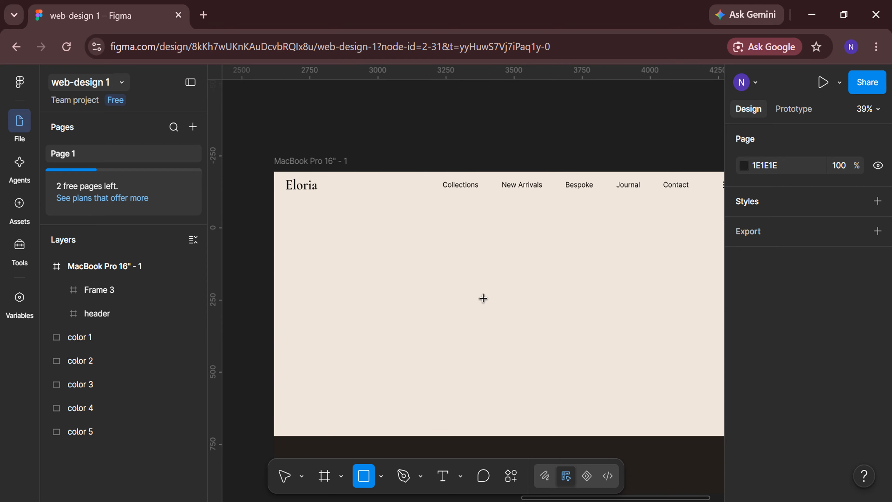
pyautogui.moveTo(425, 224); pyautogui.dragTo(549, 406)
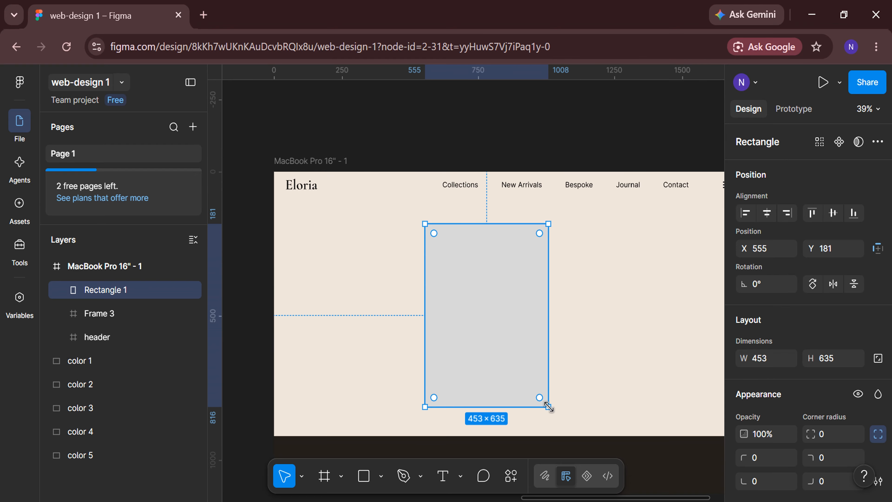
pyautogui.click(772, 358)
pyautogui.write('520')
pyautogui.press('Return')
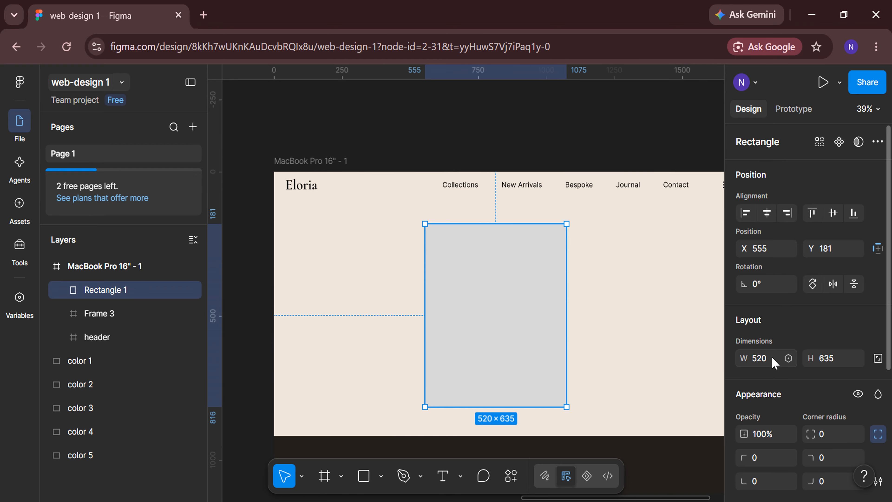
pyautogui.click(837, 365)
pyautogui.write('750')
pyautogui.press('Return')
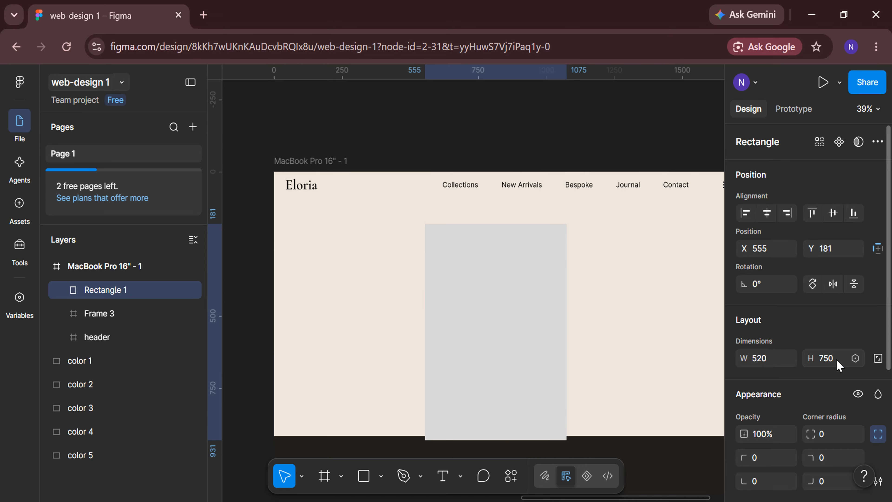
# Move the rectangle to about X 465, Y 137 and round its two upper corners to 500 for an arch shape.
pyautogui.moveTo(520, 349); pyautogui.dragTo(494, 337)
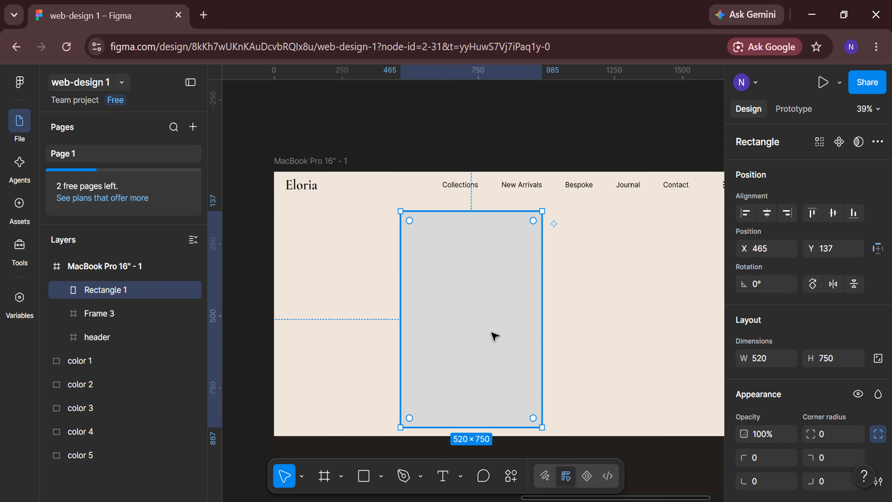
pyautogui.click(765, 458)
pyautogui.write('500')
pyautogui.press('Return')
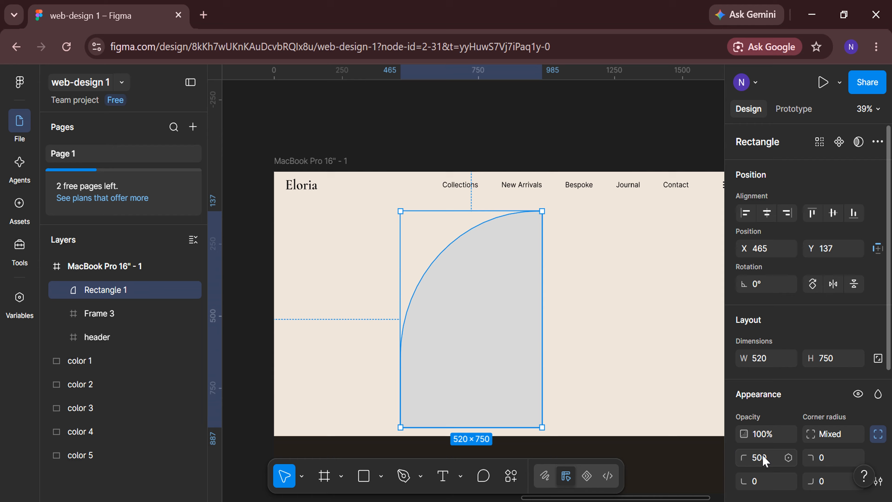
pyautogui.click(827, 463)
pyautogui.write('500')
pyautogui.press('Return')
# Replace the arch's grey fill with the uploaded portrait photo of the woman in white.
pyautogui.scroll(-5, 772, 386)
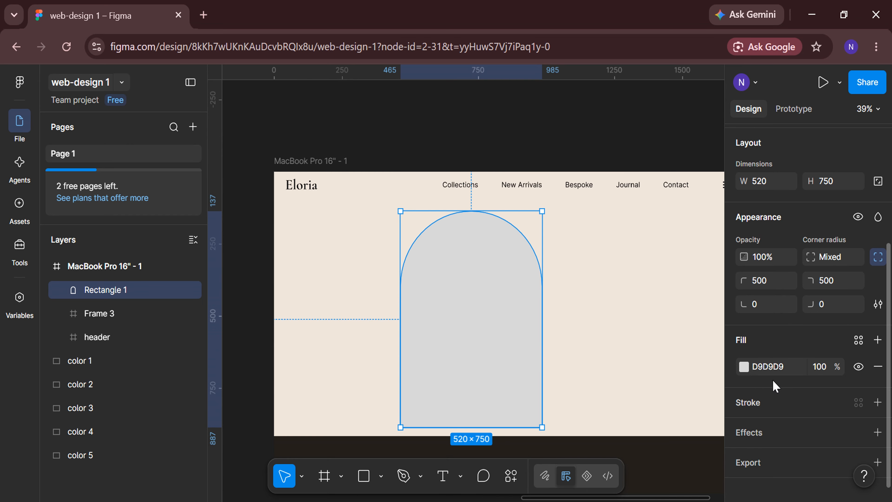
pyautogui.click(744, 366)
pyautogui.click(630, 185)
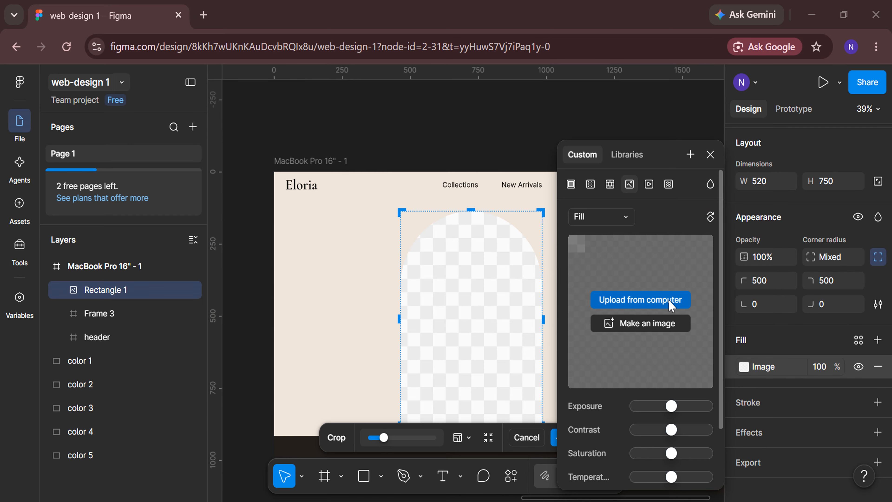
pyautogui.click(632, 298)
pyautogui.click(561, 281)
pyautogui.click(693, 438)
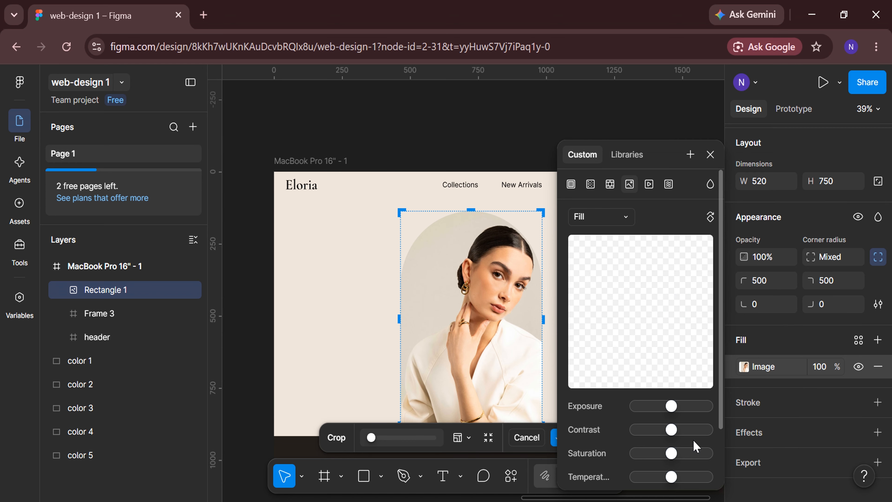
pyautogui.click(709, 159)
# Position the arched portrait image at X 460, Y 115.
pyautogui.scroll(-1, 616, 323)
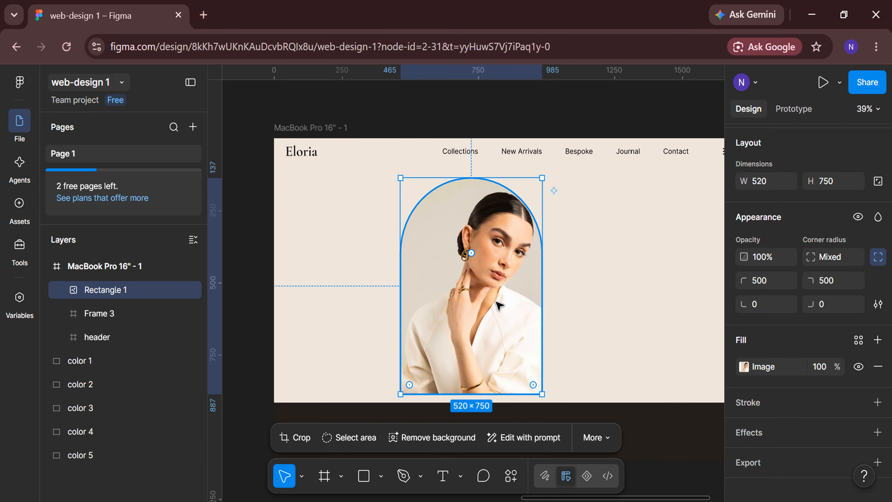
pyautogui.moveTo(500, 303); pyautogui.dragTo(500, 298)
pyautogui.scroll(5, 860, 317)
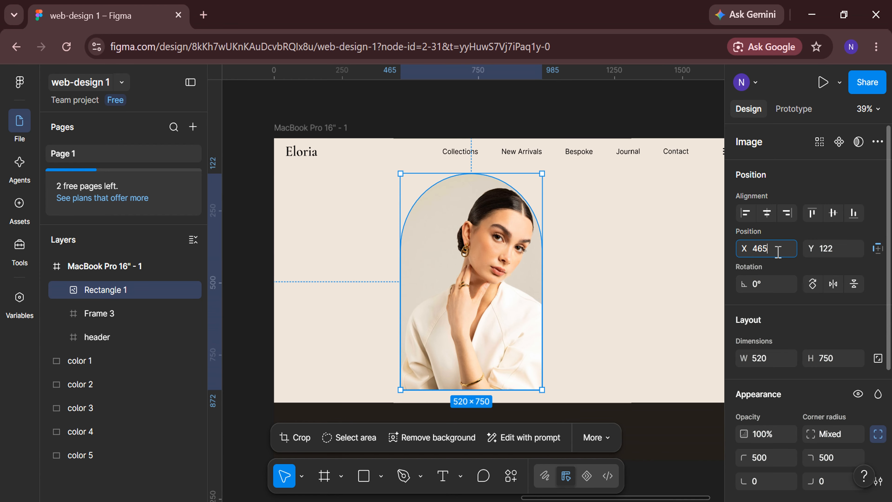
pyautogui.press('Return')
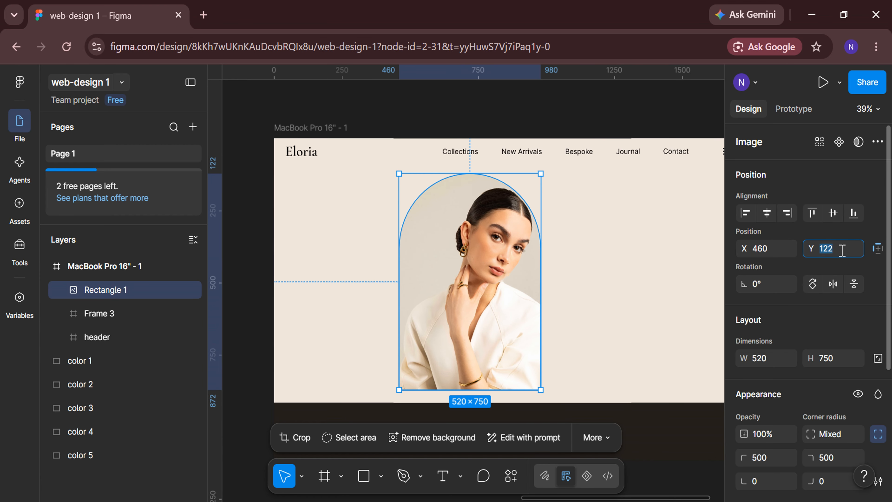
pyautogui.click(842, 250)
pyautogui.write('115')
pyautogui.press('Return')
pyautogui.click(588, 309)
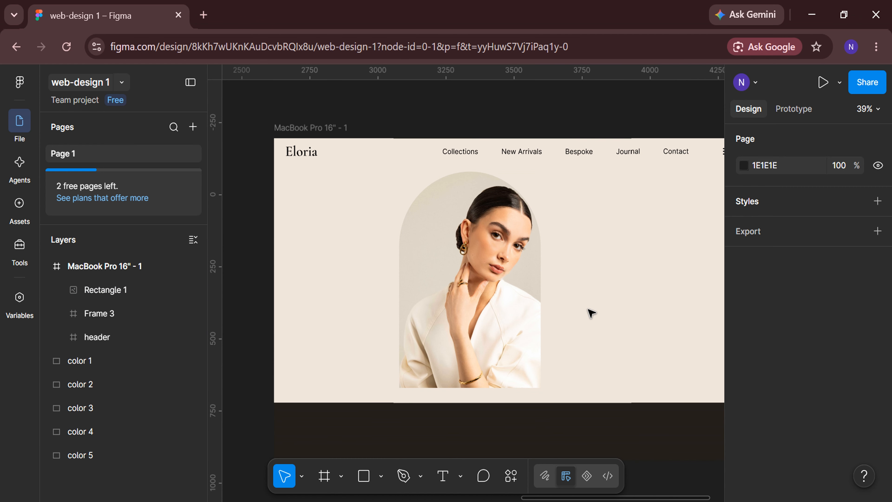
# Add the text "Eloria" beside the arched portrait at about X 259, Y 269 and set its font size to 120.
pyautogui.hscroll(-2, 587, 309)
pyautogui.scroll(1, 404, 249)
pyautogui.click(442, 477)
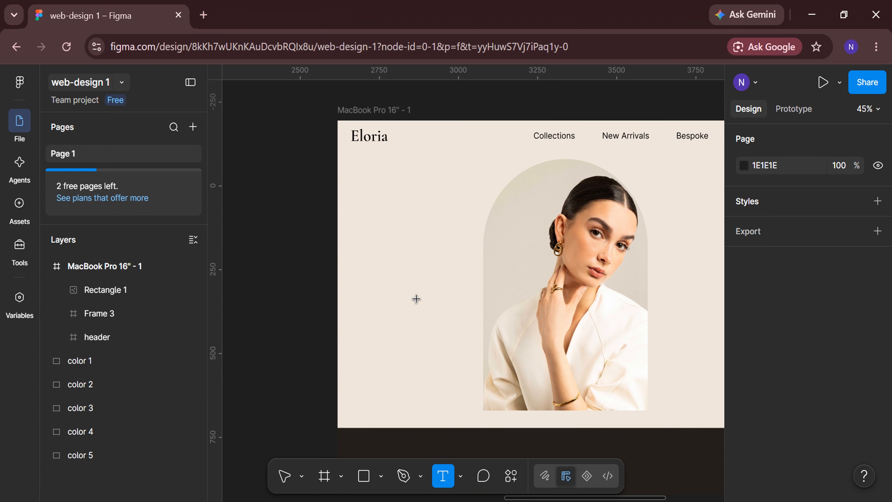
pyautogui.click(419, 211)
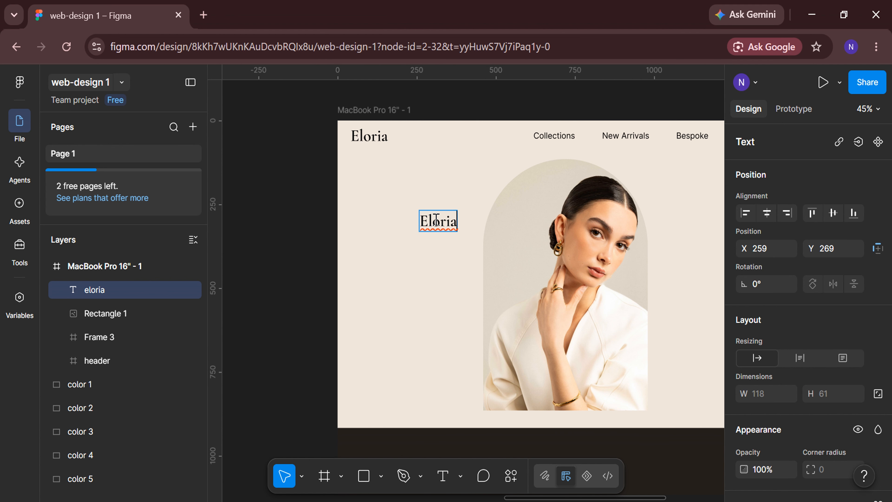
pyautogui.doubleClick(436, 220)
pyautogui.scroll(-4, 802, 314)
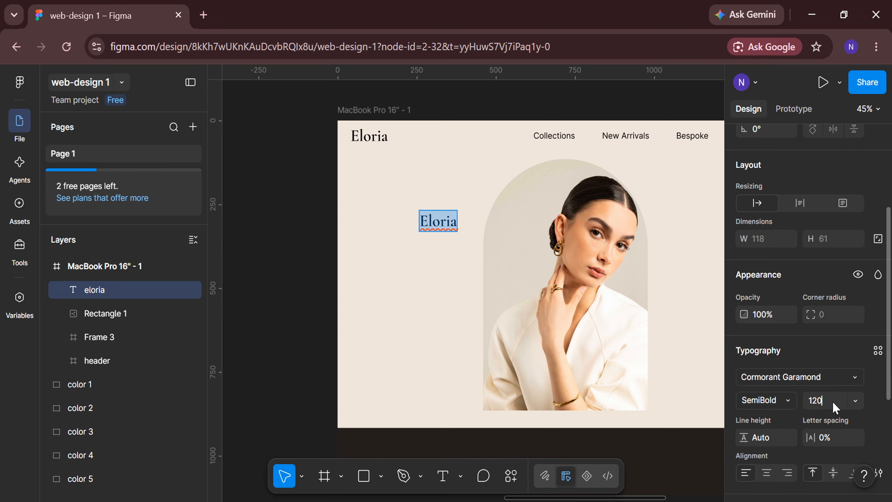
pyautogui.press('Return')
pyautogui.press('Escape')
# Position the large Eloria heading at X 130, Y 255.
pyautogui.moveTo(469, 243); pyautogui.dragTo(440, 234)
pyautogui.scroll(4, 762, 267)
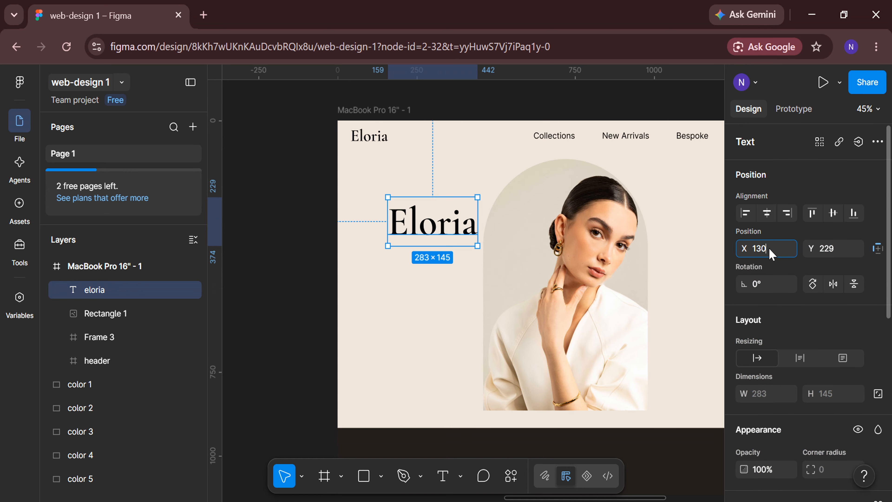
pyautogui.press('Return')
pyautogui.press('Return')
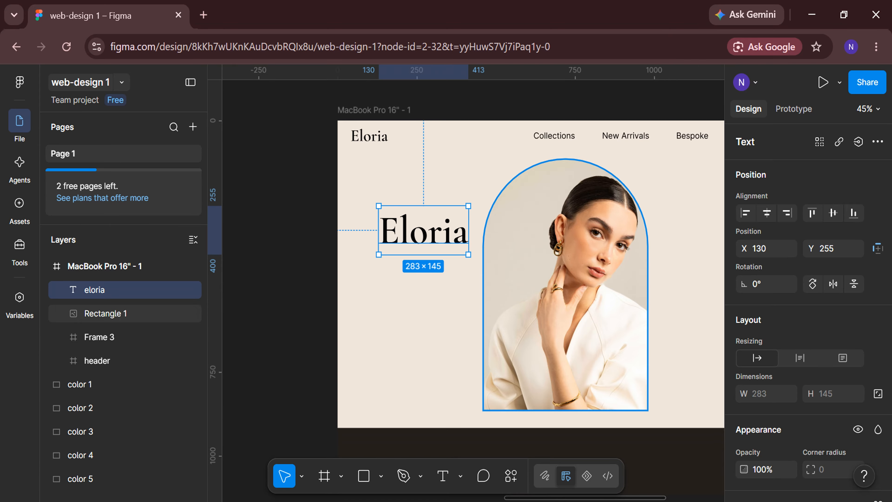
# Duplicate the Eloria heading to about X 258, Y 366 and change the copy's text to "Jewels".
pyautogui.hotkey('ctrl', 'd')
pyautogui.moveTo(423, 239); pyautogui.dragTo(464, 275)
pyautogui.doubleClick(463, 274)
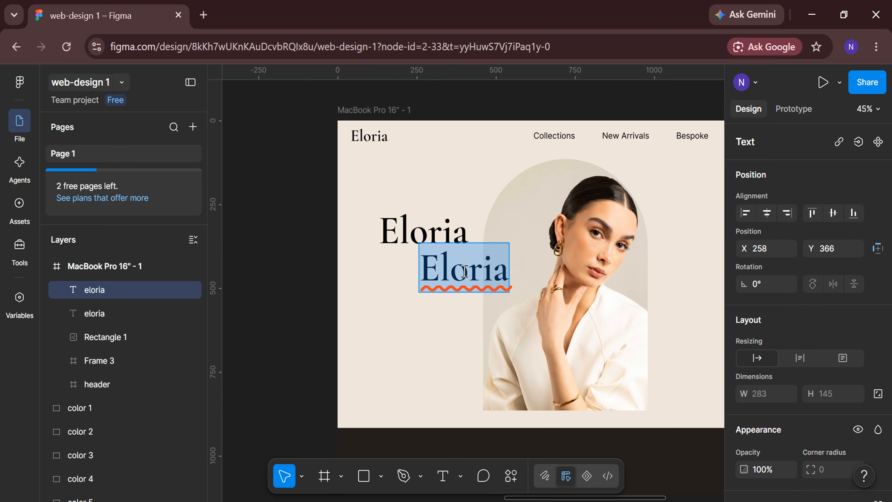
pyautogui.write('Jewels')
pyautogui.press('Escape')
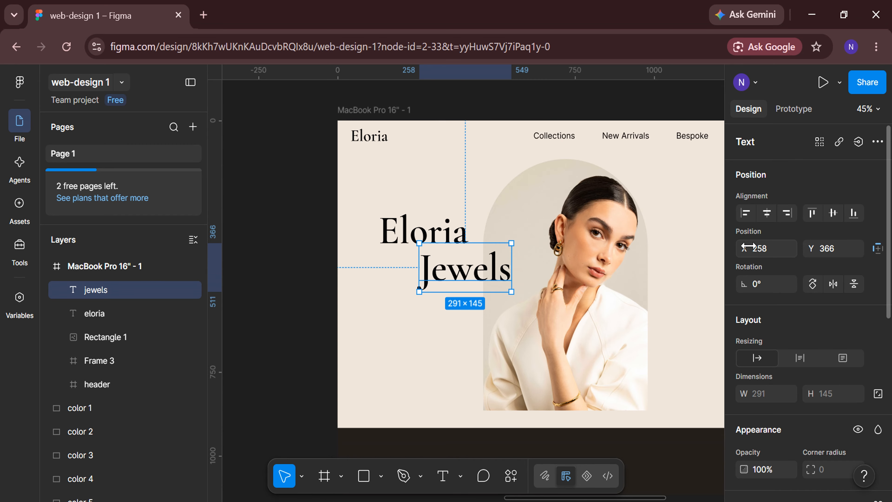
# Position the Jewels text at X 240, Y 370.
pyautogui.click(774, 248)
pyautogui.write('240')
pyautogui.press('Return')
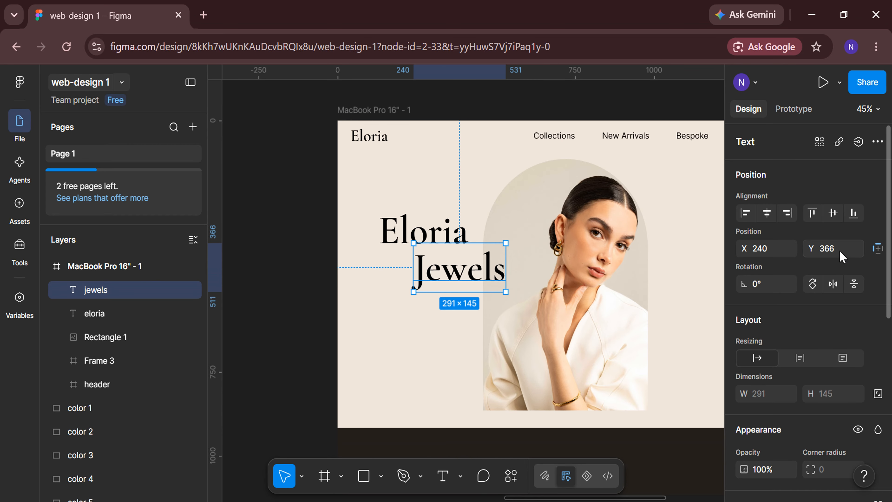
pyautogui.click(851, 251)
pyautogui.write('370')
pyautogui.press('Return')
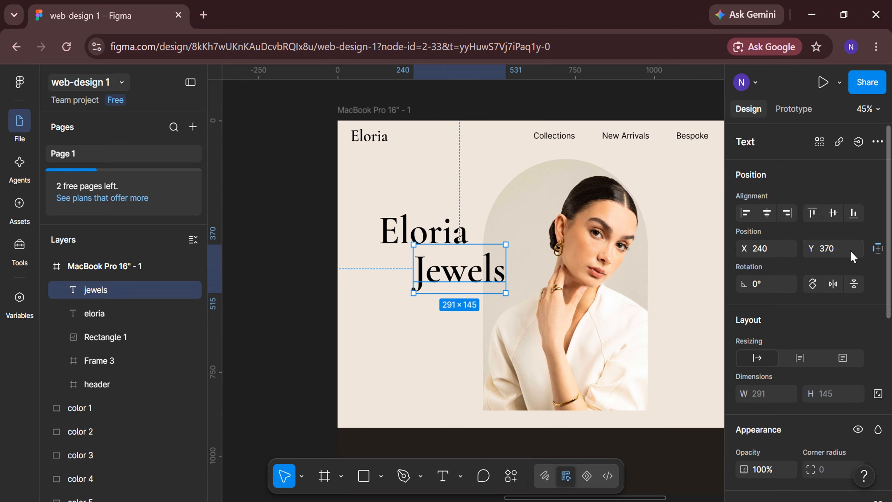
pyautogui.click(423, 370)
# Draw a circle over the upper right of the arched portrait and set its size to 200 × 200 with locked proportions.
pyautogui.hscroll(5, 422, 369)
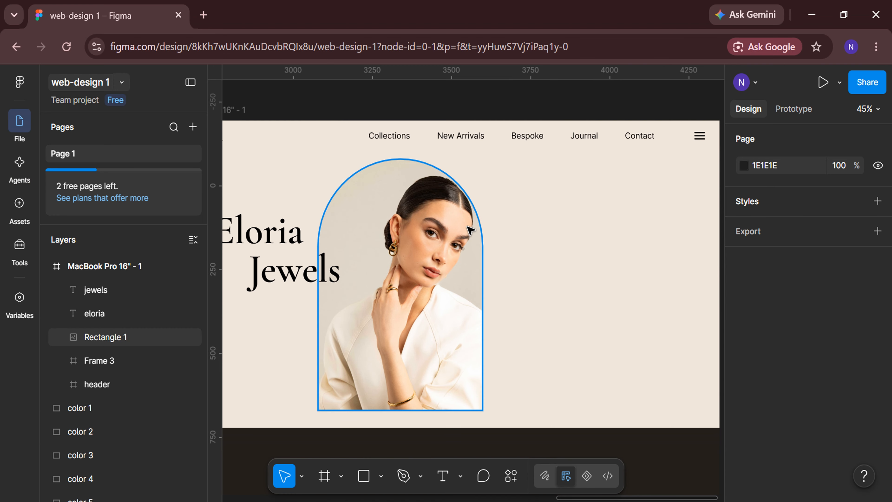
pyautogui.scroll(5, 468, 186)
pyautogui.click(381, 475)
pyautogui.click(417, 397)
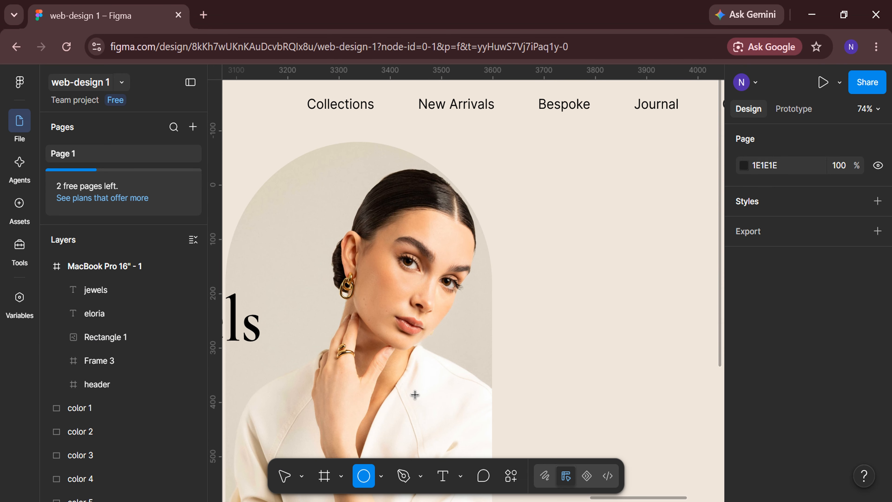
pyautogui.moveTo(434, 169); pyautogui.dragTo(521, 263)
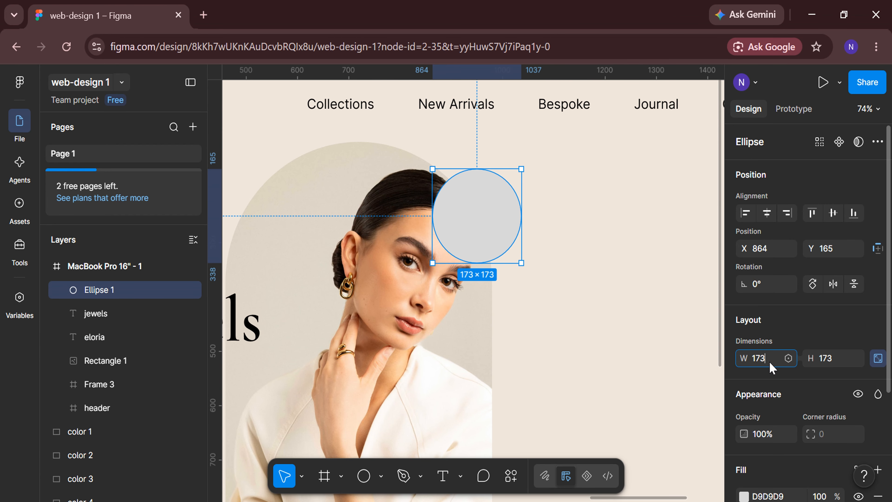
pyautogui.press('Return')
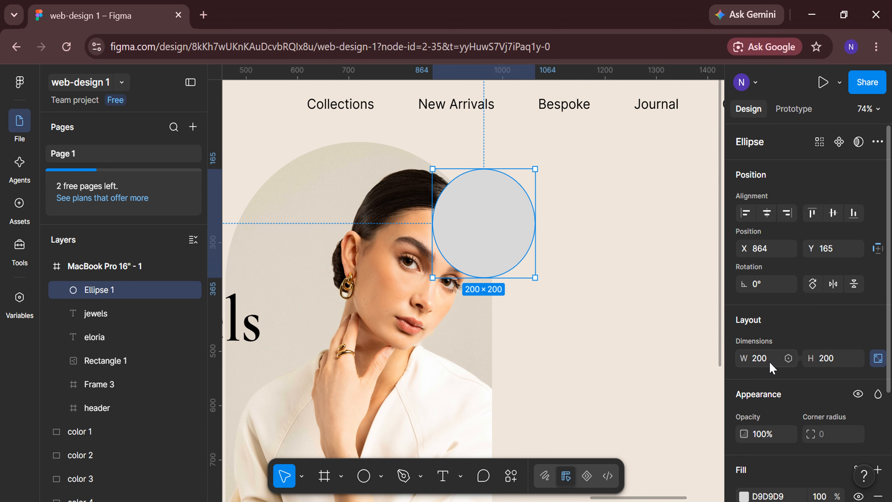
# Position the 200 × 200 circle at X 830, Y 150.
pyautogui.moveTo(505, 232); pyautogui.dragTo(487, 227)
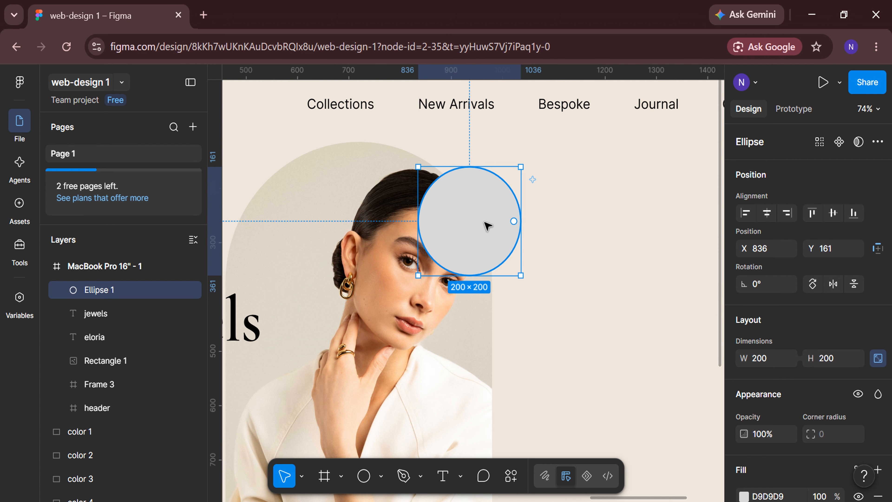
pyautogui.click(779, 248)
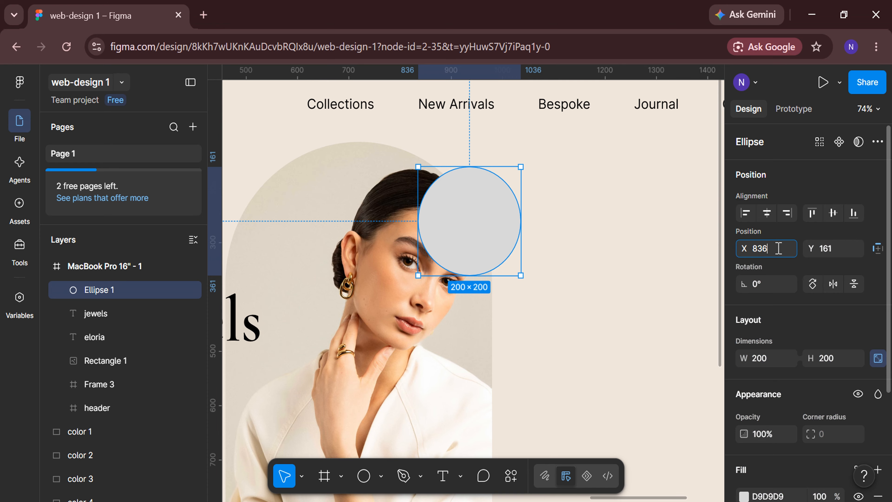
pyautogui.press('Return')
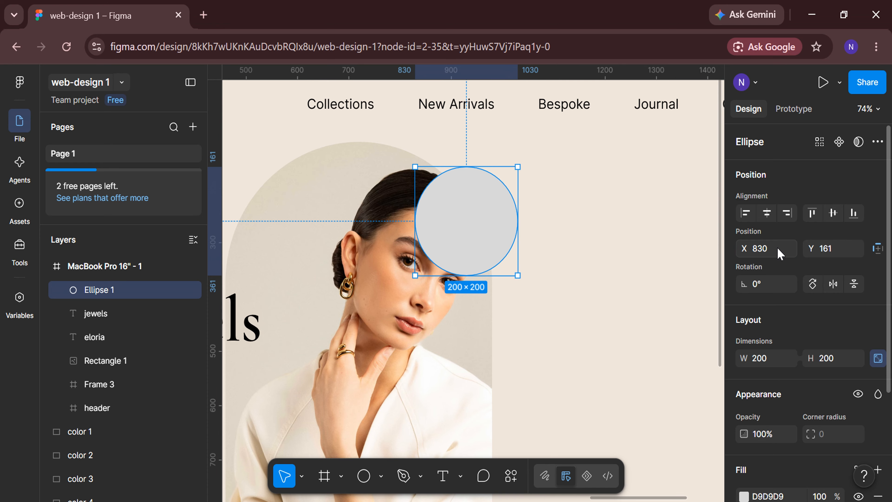
pyautogui.press('Return')
# Fill the circle with the gold E4AD52 sampled from the palette swatch beside the page.
pyautogui.scroll(-3, 843, 267)
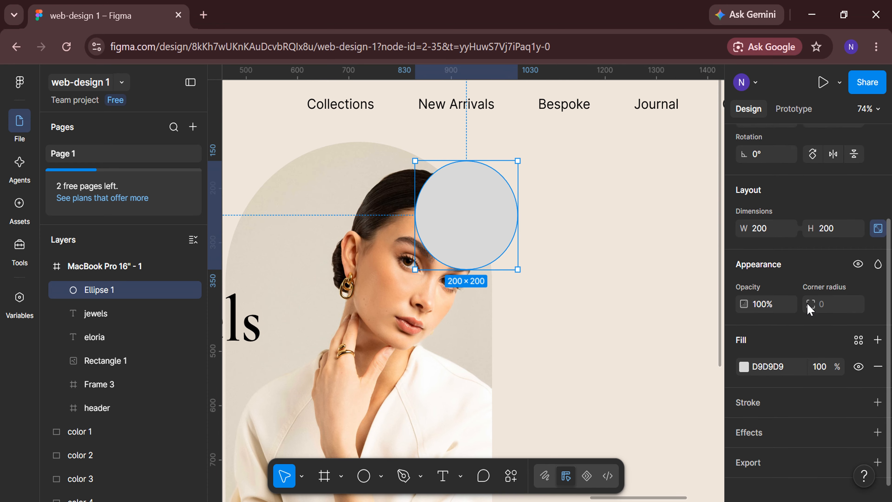
pyautogui.click(745, 366)
pyautogui.click(577, 389)
pyautogui.scroll(-5, 494, 350)
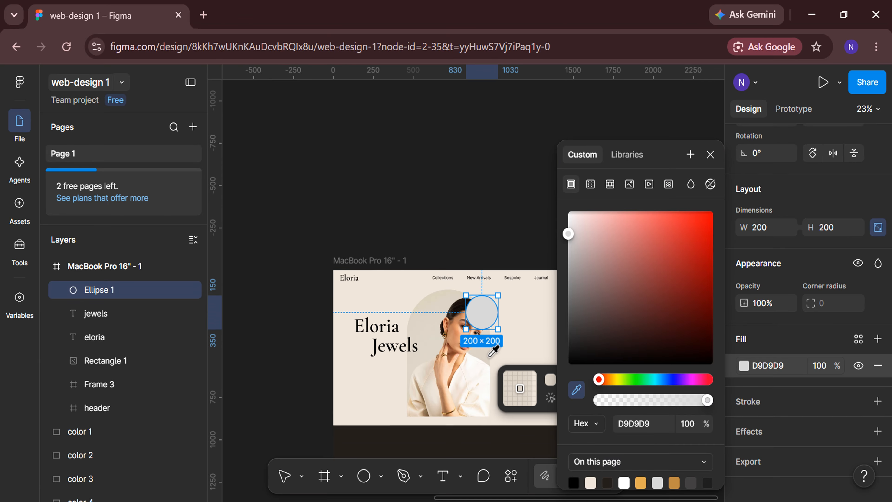
pyautogui.hscroll(-10, 283, 384)
pyautogui.click(262, 303)
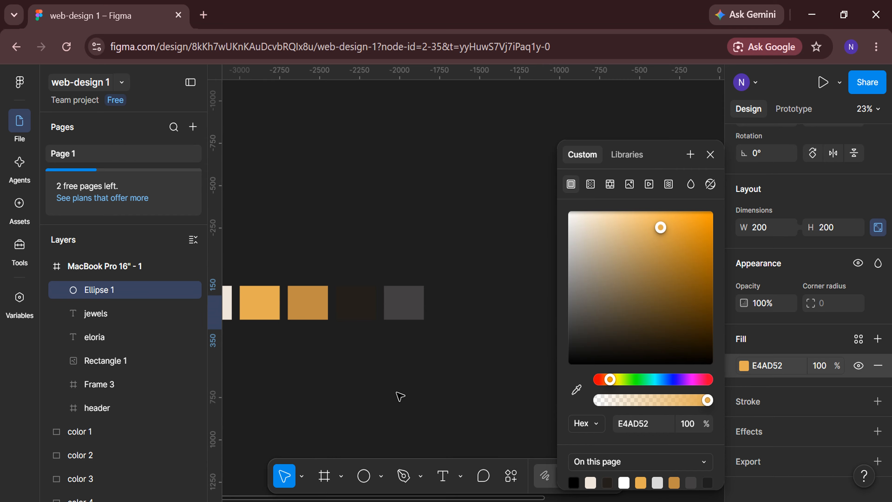
pyautogui.click(397, 394)
# Wrap the gold circle in its own frame.
pyautogui.hscroll(10, 397, 394)
pyautogui.scroll(5, 513, 353)
pyautogui.click(496, 264)
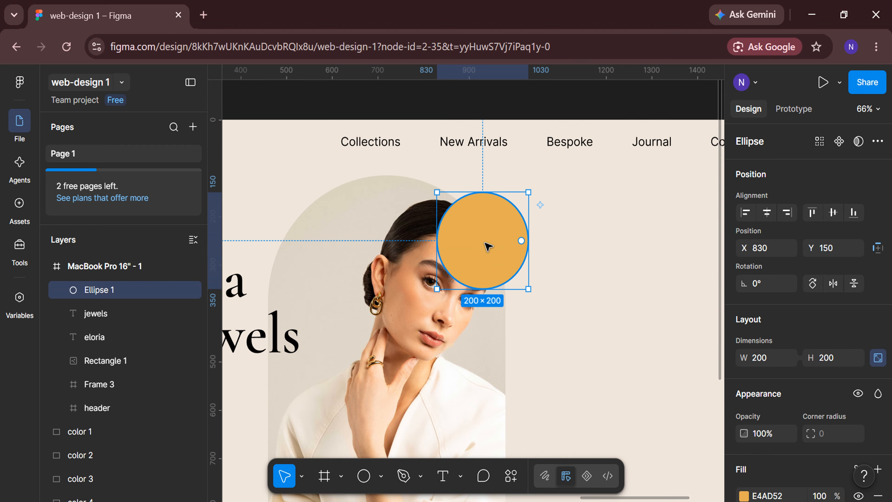
pyautogui.rightClick(486, 245)
pyautogui.click(509, 327)
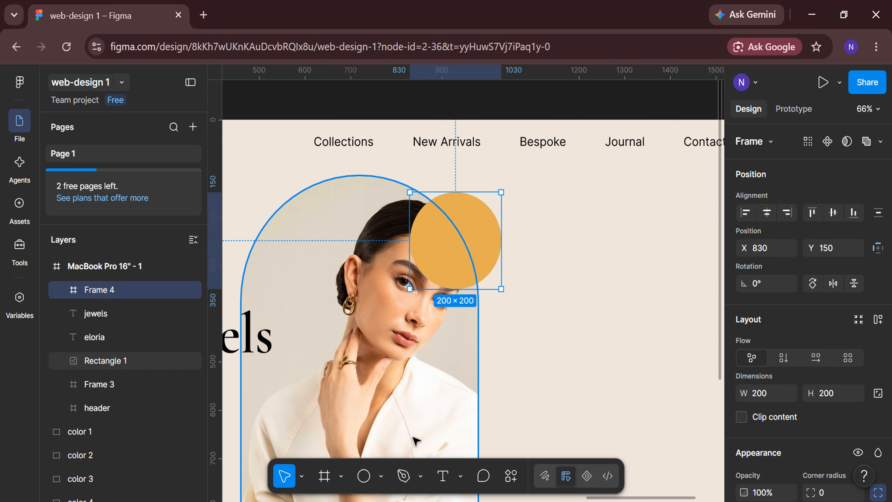
# Draw a second circle inside the gold circle's frame, set it to 140 × 140, and centre it both ways.
pyautogui.press('o')
pyautogui.scroll(3, 456, 267)
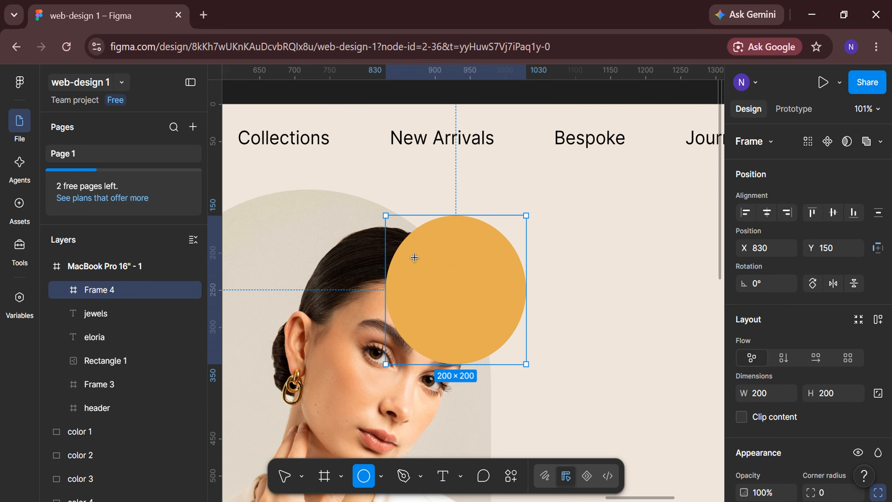
pyautogui.moveTo(410, 258); pyautogui.dragTo(505, 359)
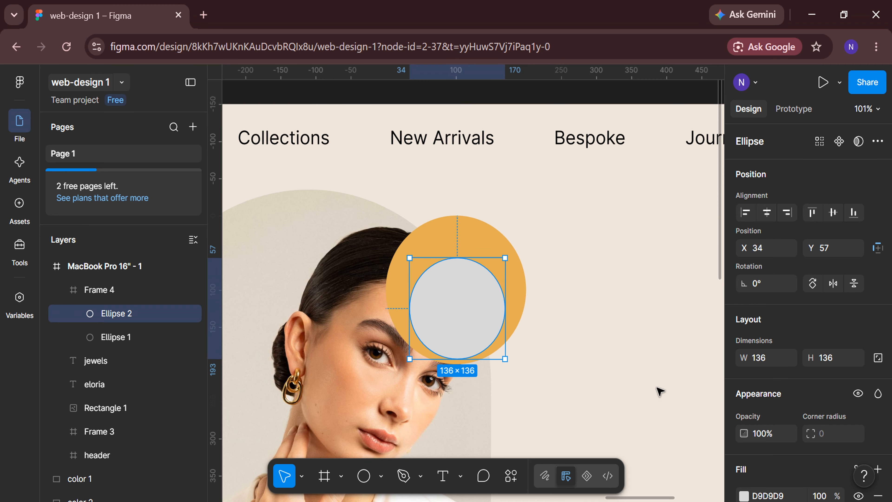
pyautogui.click(763, 361)
pyautogui.write('140')
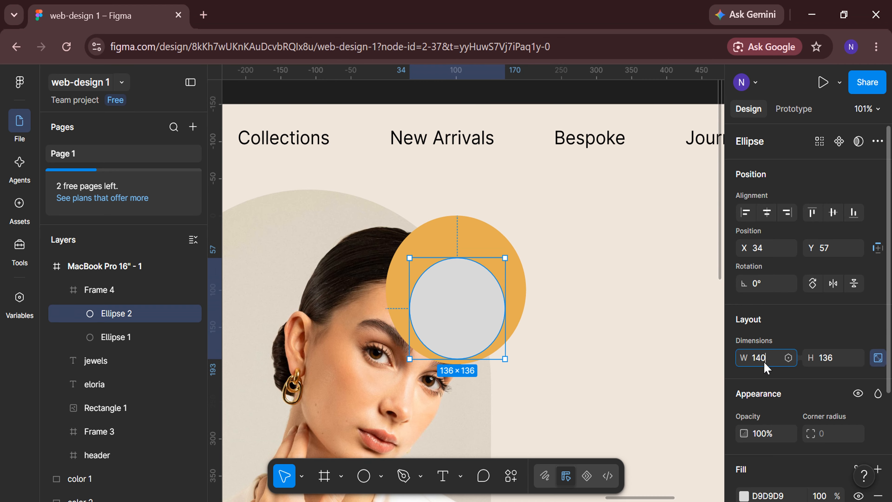
pyautogui.press('Return')
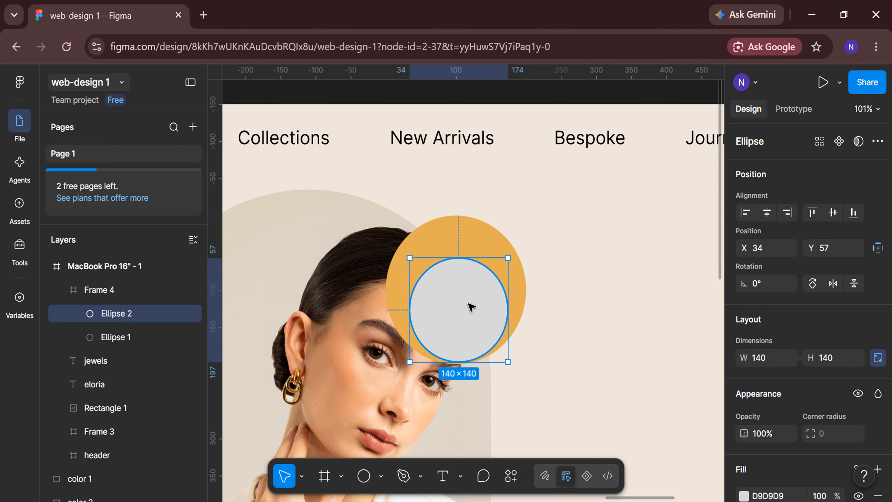
pyautogui.moveTo(469, 304); pyautogui.dragTo(470, 293)
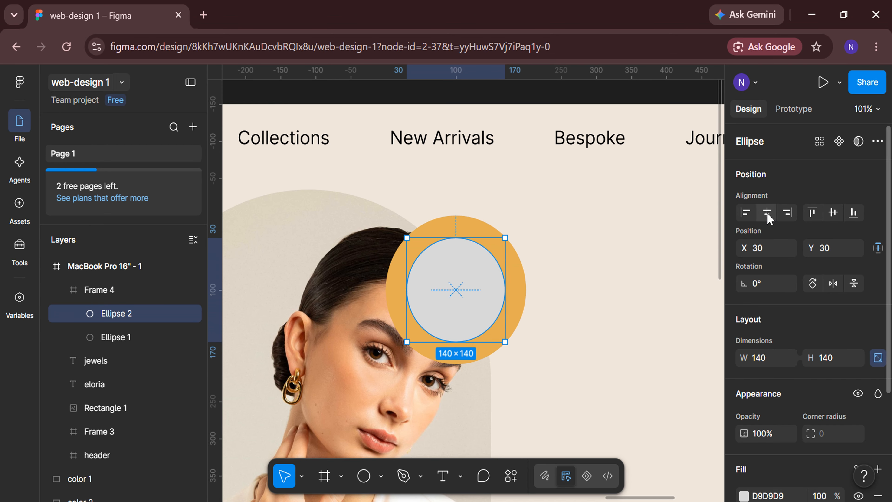
# Turn the inner circle into a text path and enter the text "Fine" from its upper left.
pyautogui.scroll(5, 464, 315)
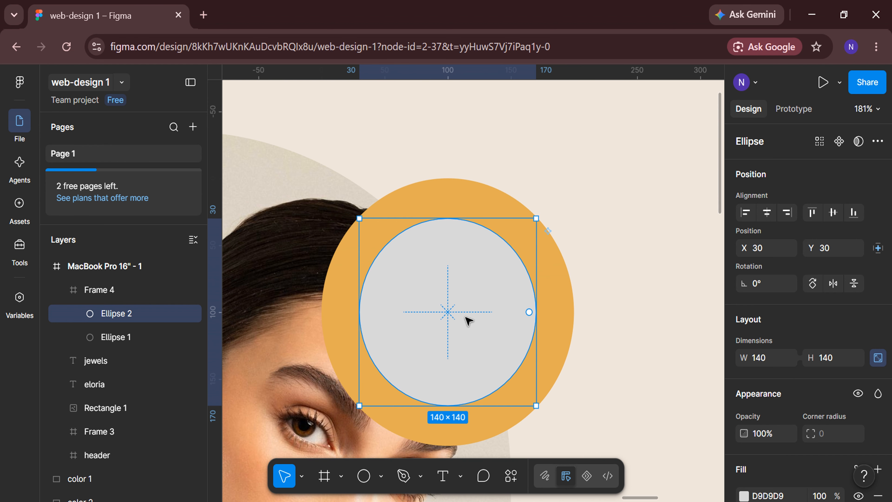
pyautogui.click(461, 476)
pyautogui.click(506, 446)
pyautogui.scroll(3, 415, 276)
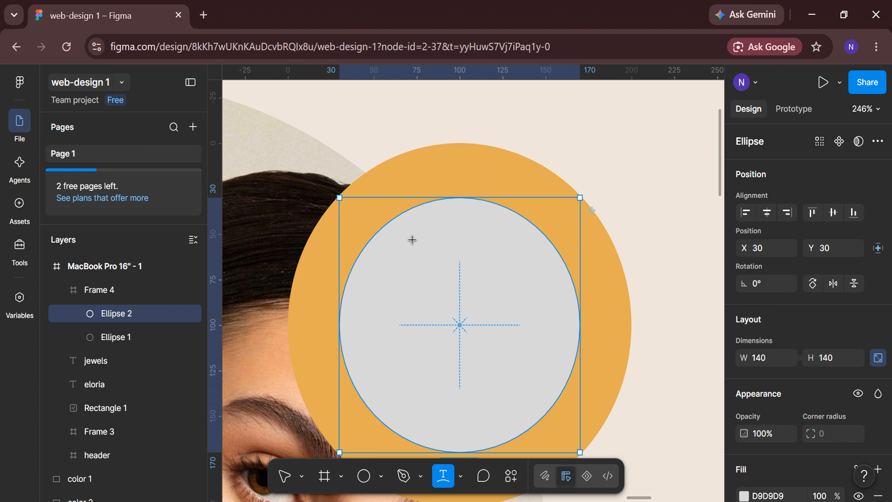
pyautogui.click(411, 218)
pyautogui.scroll(-2, 405, 211)
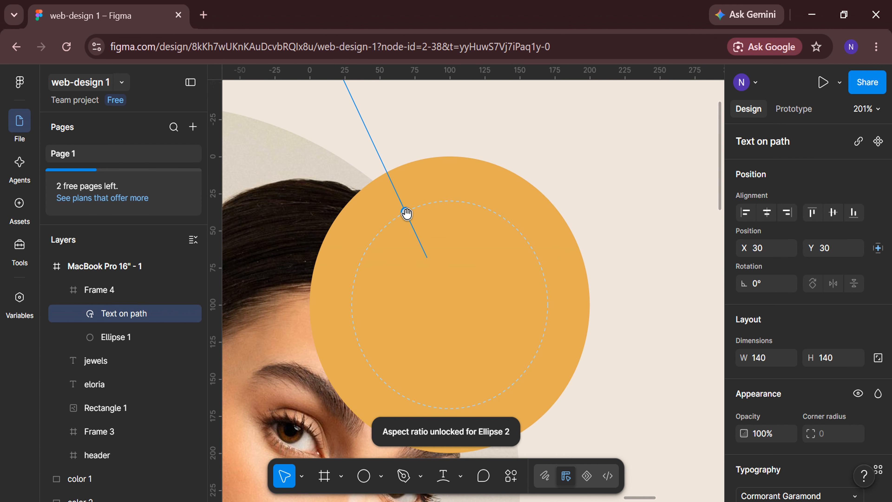
pyautogui.write('fine')
pyautogui.press('Escape')
# Set the font size of the curved text to 20.
pyautogui.hotkey('ctrl', 'a')
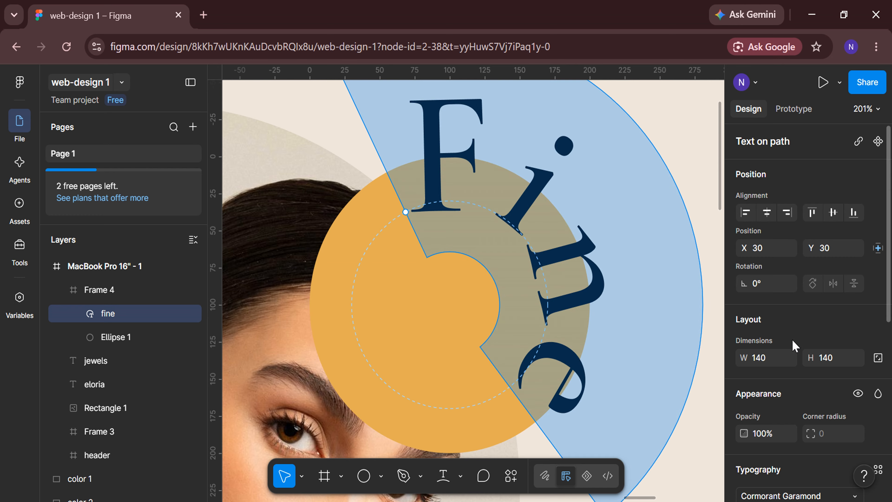
pyautogui.scroll(-3, 791, 339)
pyautogui.click(828, 360)
pyautogui.write('20')
pyautogui.press('Return')
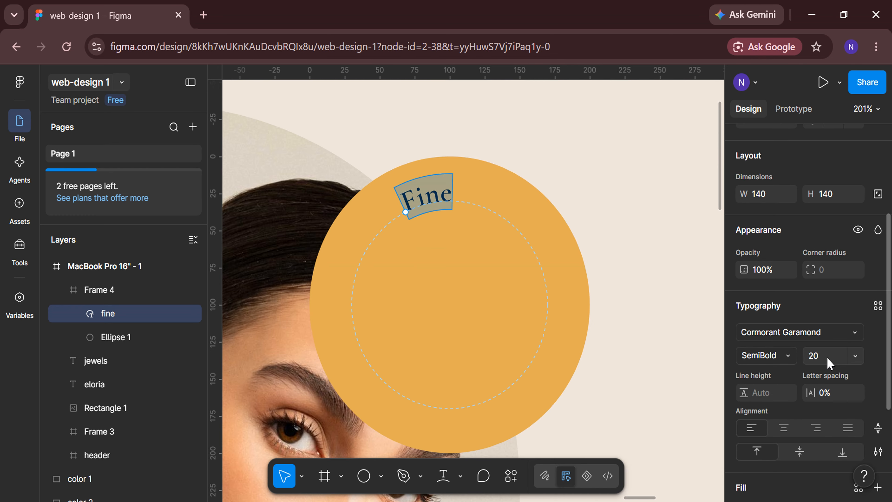
# Set the letter case of the curved text to uppercase.
pyautogui.scroll(-2, 856, 386)
pyautogui.click(878, 410)
pyautogui.click(638, 420)
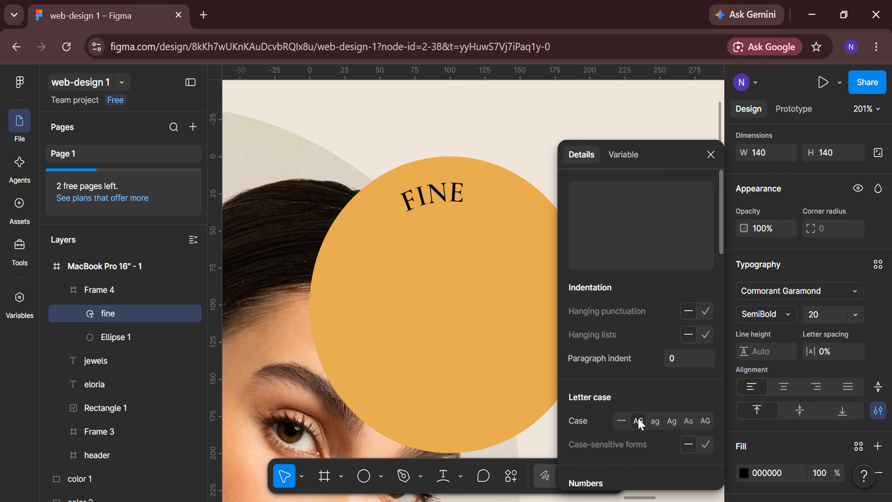
pyautogui.click(711, 154)
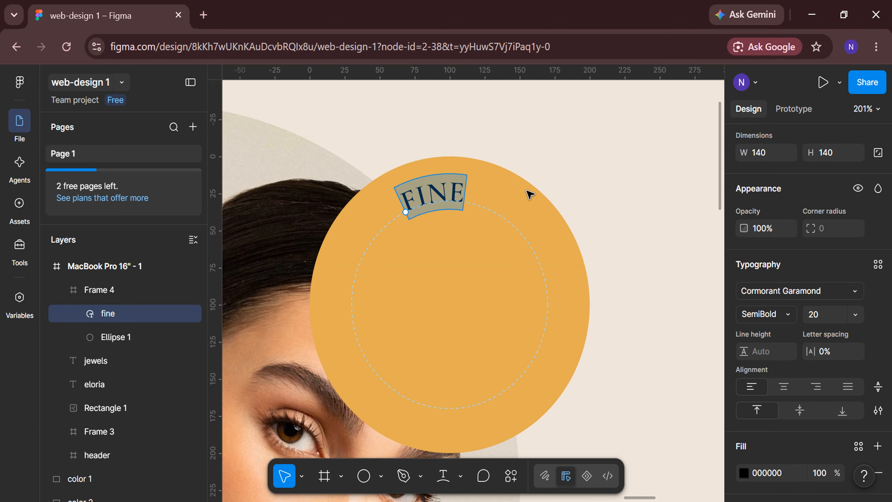
# Extend the curved text to "fine jewellery . timeless beauty" and shift its start to the path's lower left so the opening faces down.
pyautogui.click(464, 194)
pyautogui.write('jewellery .')
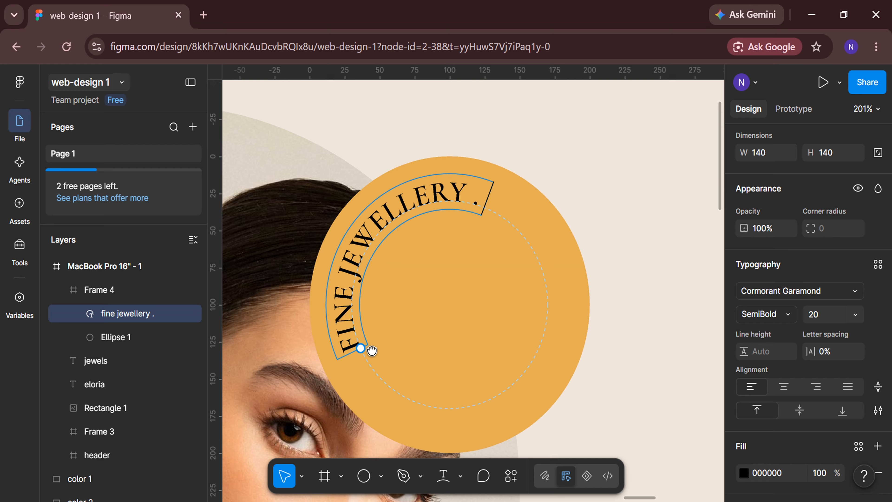
pyautogui.moveTo(372, 351); pyautogui.dragTo(404, 376)
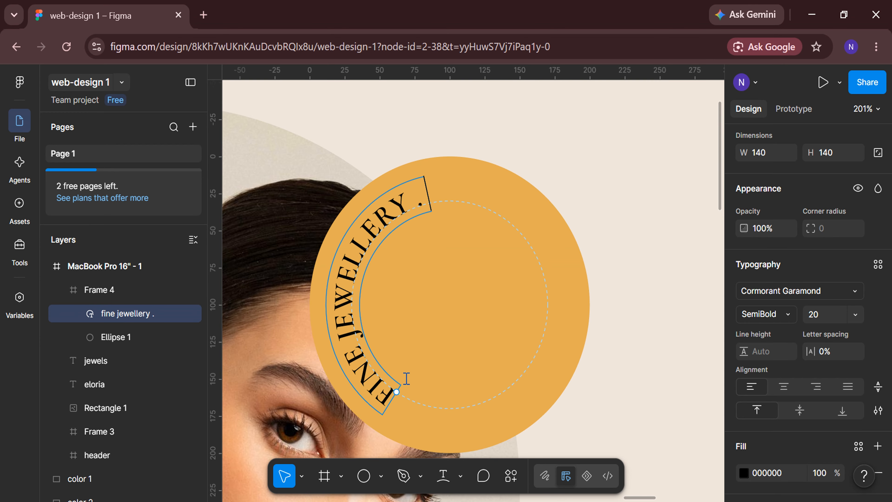
pyautogui.write('timeless beauty')
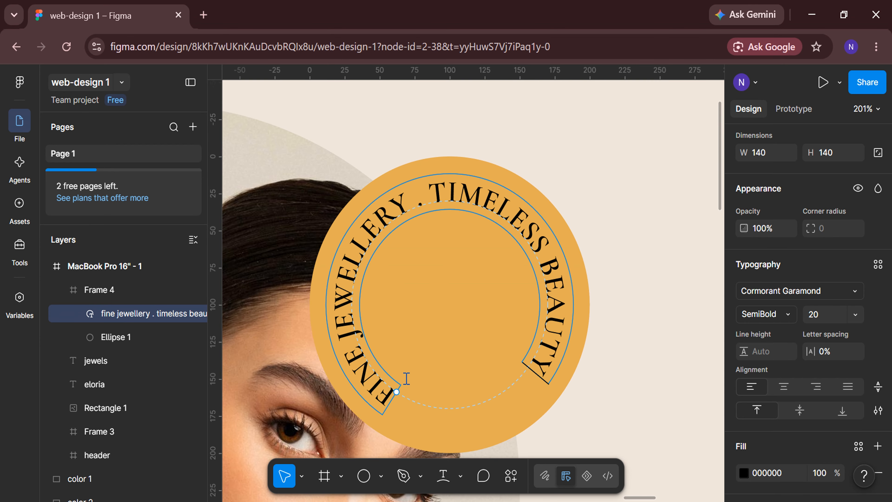
pyautogui.moveTo(395, 391); pyautogui.dragTo(383, 382)
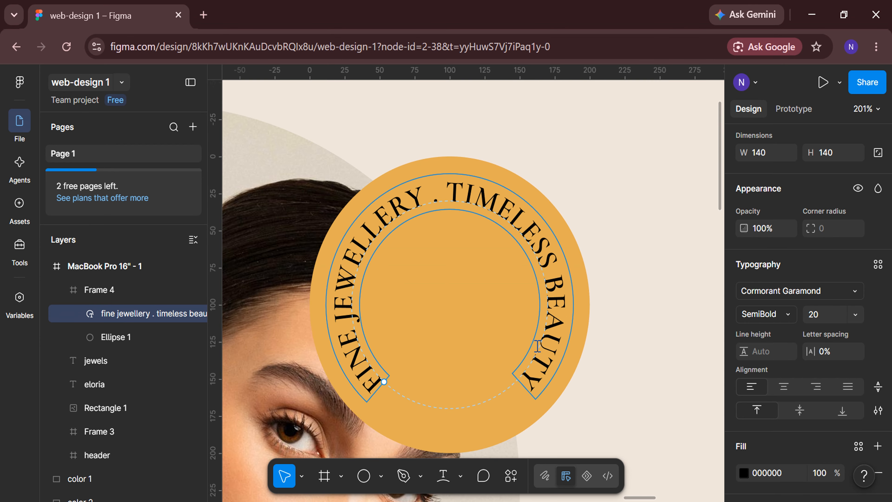
pyautogui.press('Escape')
pyautogui.scroll(-3, 631, 337)
pyautogui.hscroll(2, 631, 336)
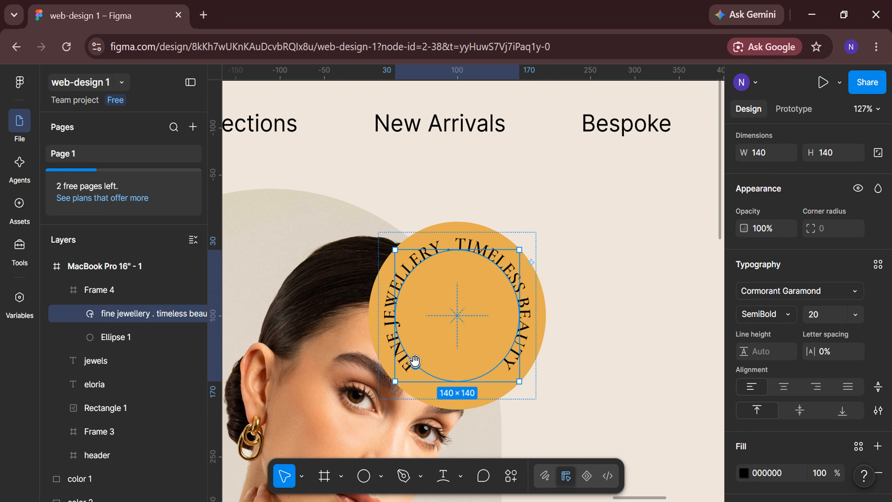
pyautogui.moveTo(414, 360); pyautogui.dragTo(416, 365)
pyautogui.click(645, 347)
# Draw a star inside the gold badge at about X 76, Y 76 and set its size to 55 × 55 with locked proportions.
pyautogui.hscroll(2, 645, 347)
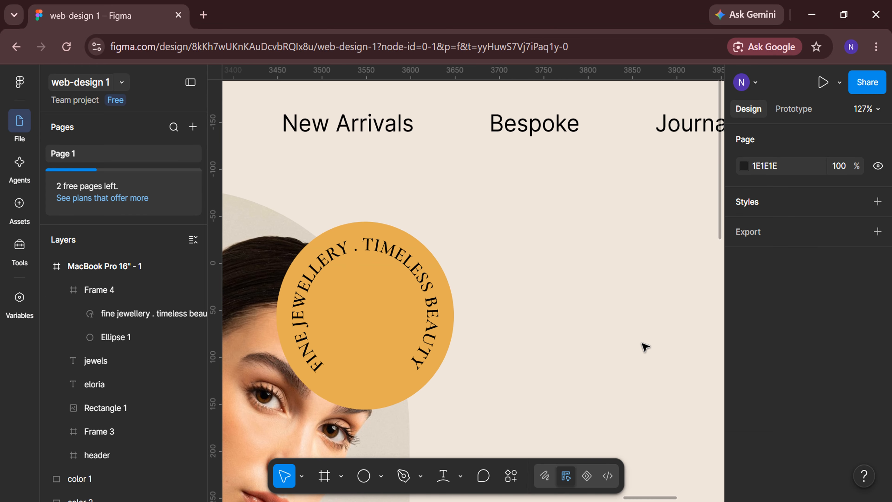
pyautogui.click(382, 476)
pyautogui.click(411, 429)
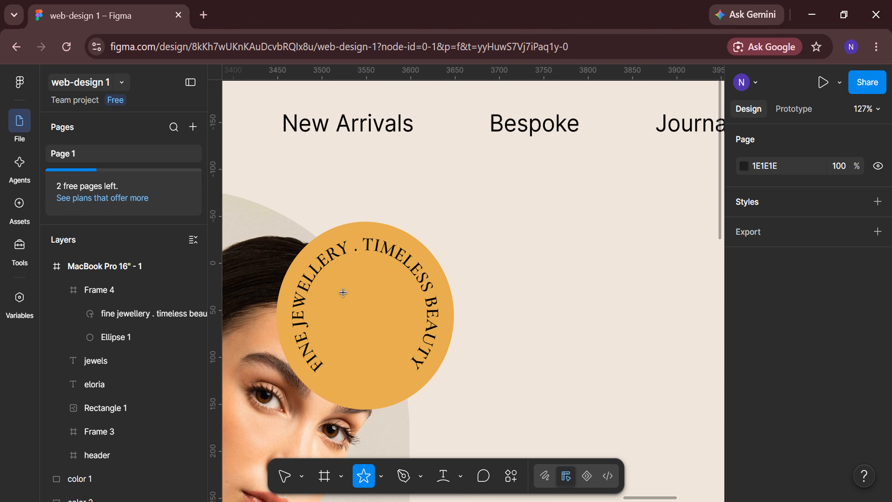
pyautogui.moveTo(343, 292); pyautogui.dragTo(369, 319)
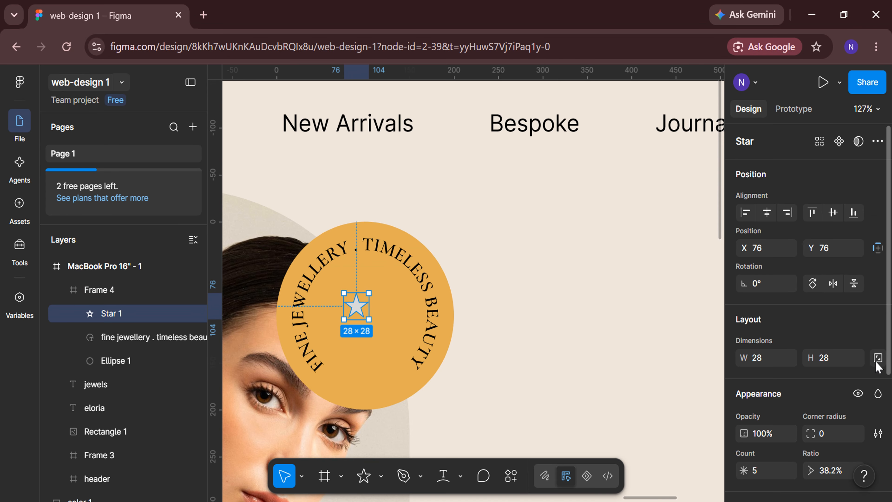
pyautogui.press('Return')
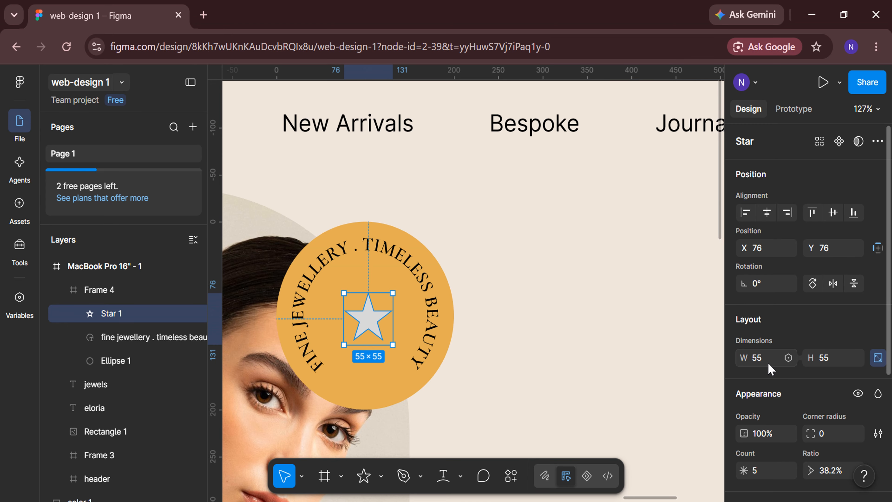
# Set the star's point count to 4 and its ratio to 30%.
pyautogui.scroll(-2, 768, 362)
pyautogui.click(768, 418)
pyautogui.write('4')
pyautogui.press('Return')
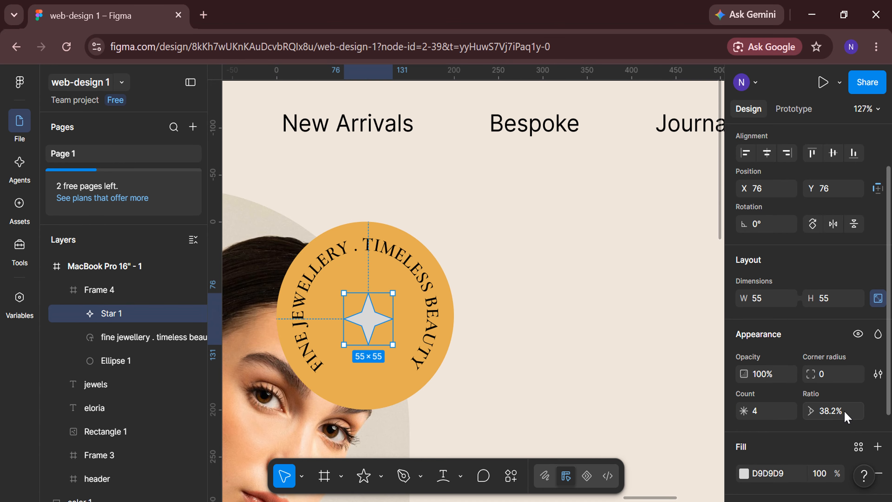
pyautogui.click(847, 413)
pyautogui.write('30')
pyautogui.press('Return')
pyautogui.scroll(2, 777, 234)
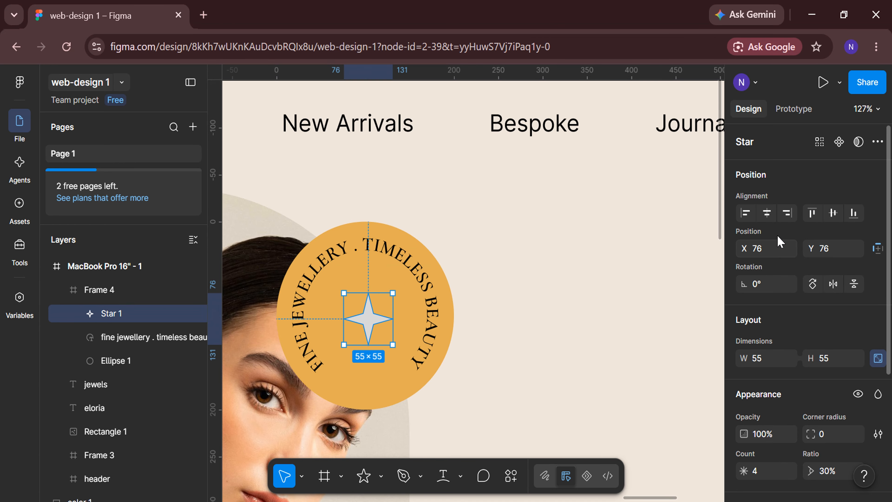
# Centre the star horizontally and vertically in the gold badge and fill it with the dark brown sampled from the bottom band.
pyautogui.click(767, 213)
pyautogui.click(830, 215)
pyautogui.scroll(-4, 790, 316)
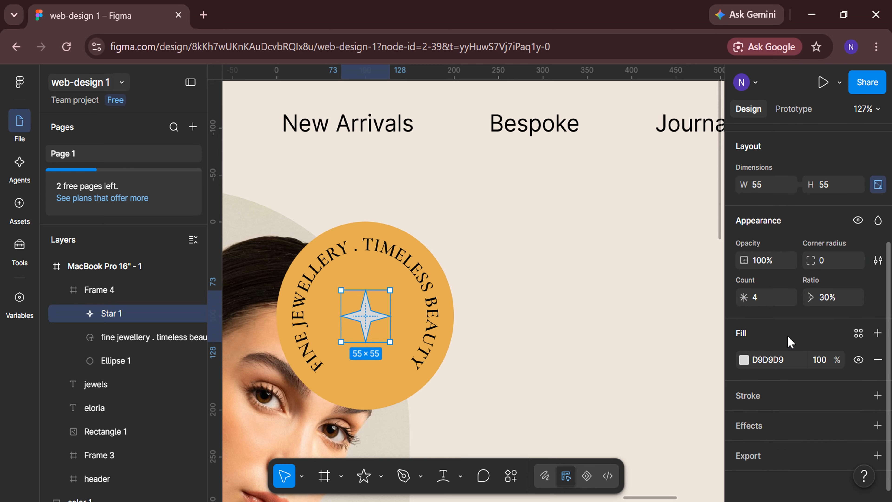
pyautogui.click(744, 358)
pyautogui.click(577, 389)
pyautogui.scroll(-5, 522, 367)
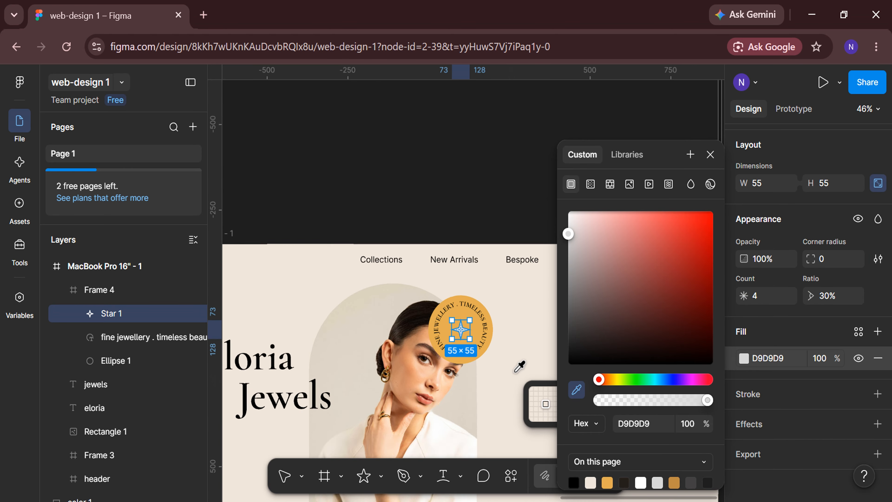
pyautogui.scroll(-4, 492, 404)
pyautogui.click(469, 439)
pyautogui.click(537, 325)
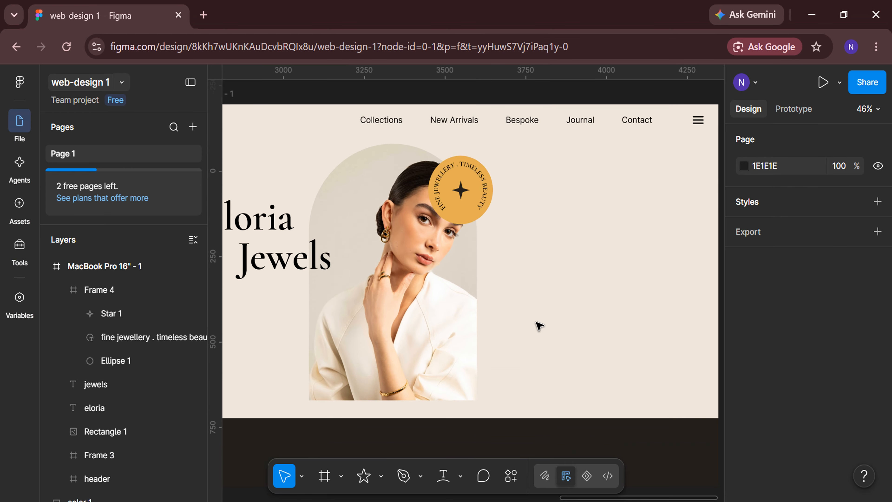
# Collapse the badge frame's contents in the layer list and leave the frame deselected.
pyautogui.click(63, 290)
pyautogui.click(91, 296)
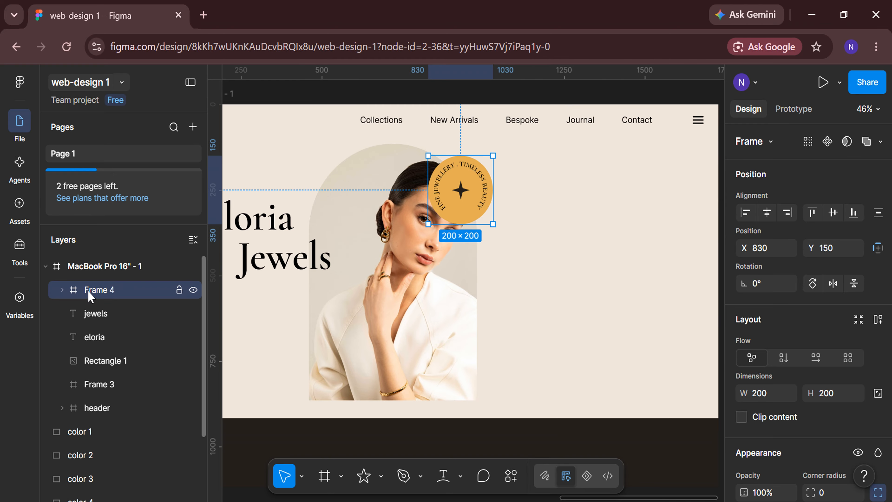
pyautogui.click(571, 281)
# Add a text object with an opening quotation mark “ to the hero's empty area beside the gold badge.
pyautogui.hscroll(3, 571, 281)
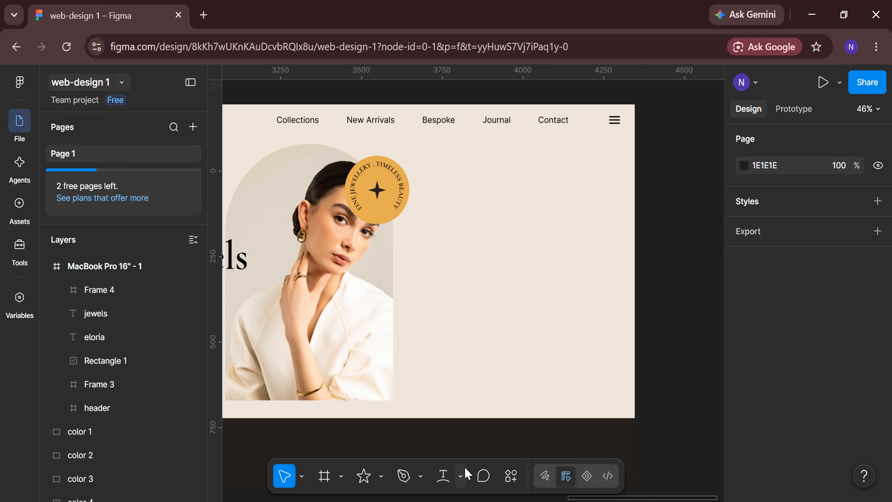
pyautogui.click(461, 476)
pyautogui.click(486, 429)
pyautogui.scroll(2, 490, 225)
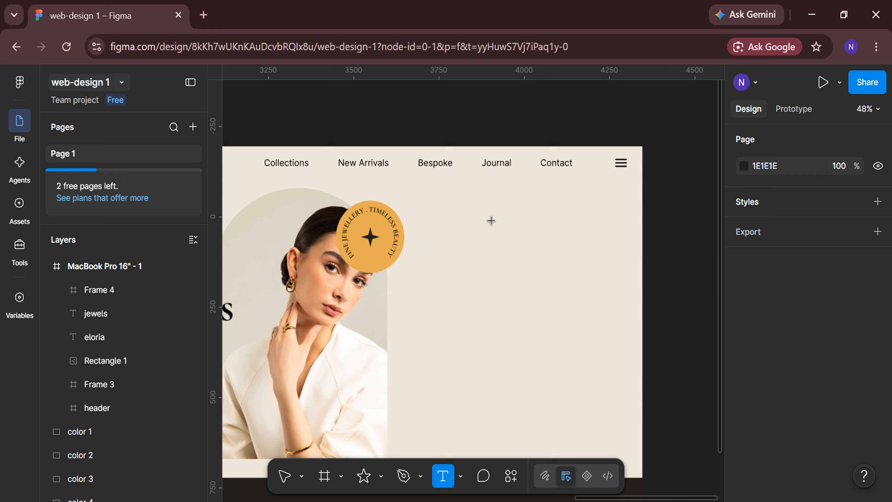
pyautogui.click(468, 210)
pyautogui.write('“')
# Set the quotation mark's font size to 160.
pyautogui.hotkey('ctrl', 'a')
pyautogui.scroll(-5, 818, 383)
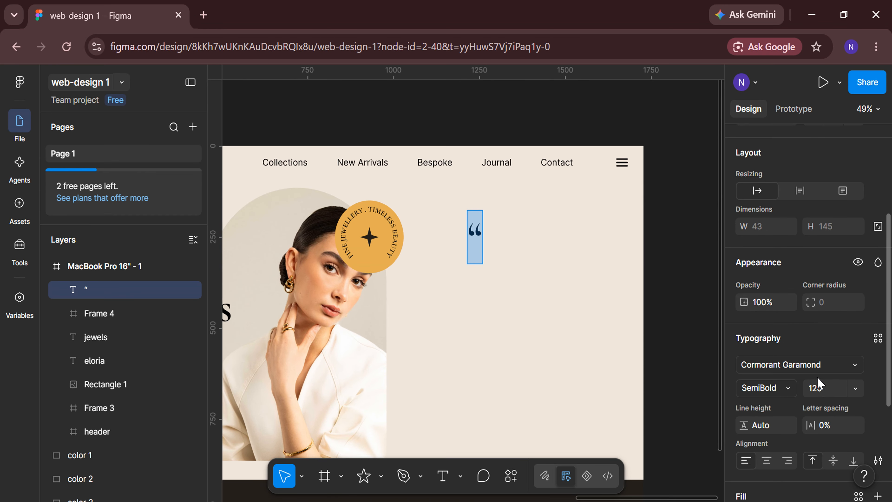
pyautogui.click(829, 393)
pyautogui.write('160')
pyautogui.press('Return')
# Fill the quotation mark with the gold C08B45 sampled from the colour swatches beside the page.
pyautogui.scroll(-4, 818, 390)
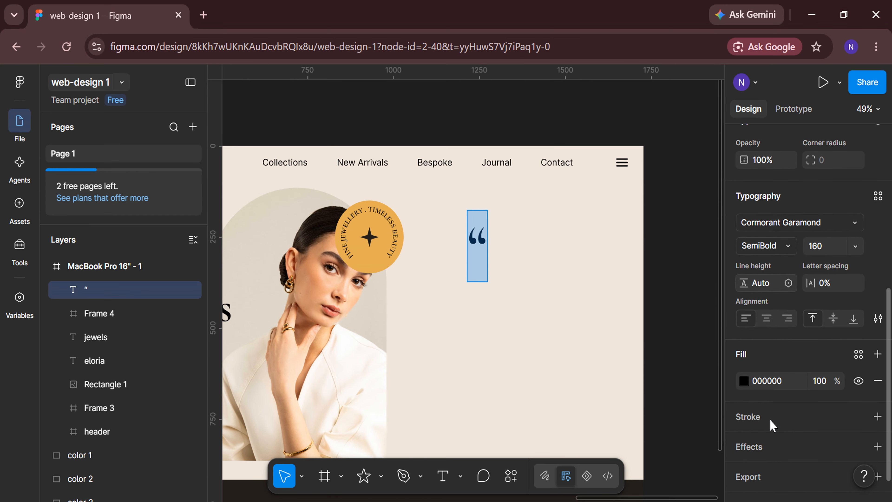
pyautogui.click(743, 379)
pyautogui.click(578, 388)
pyautogui.scroll(-5, 466, 352)
pyautogui.hscroll(-10, 297, 385)
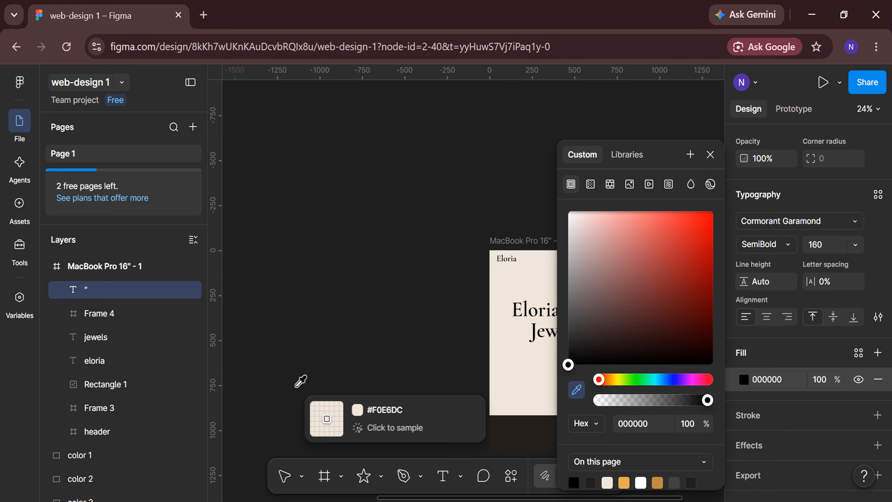
pyautogui.click(267, 286)
pyautogui.hscroll(10, 382, 386)
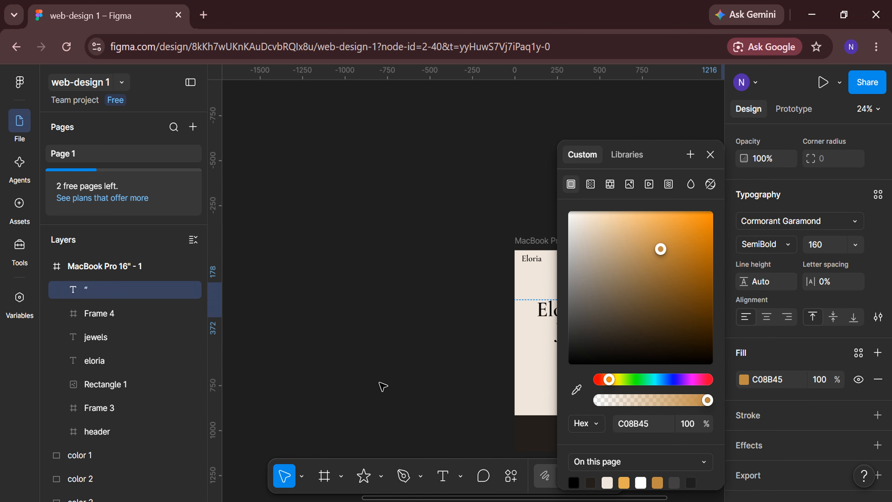
pyautogui.click(382, 386)
# Move the quotation mark to X 1175, Y 120.
pyautogui.hscroll(4, 382, 385)
pyautogui.scroll(5, 498, 308)
pyautogui.scroll(1, 501, 309)
pyautogui.moveTo(445, 283); pyautogui.dragTo(432, 275)
pyautogui.click(777, 248)
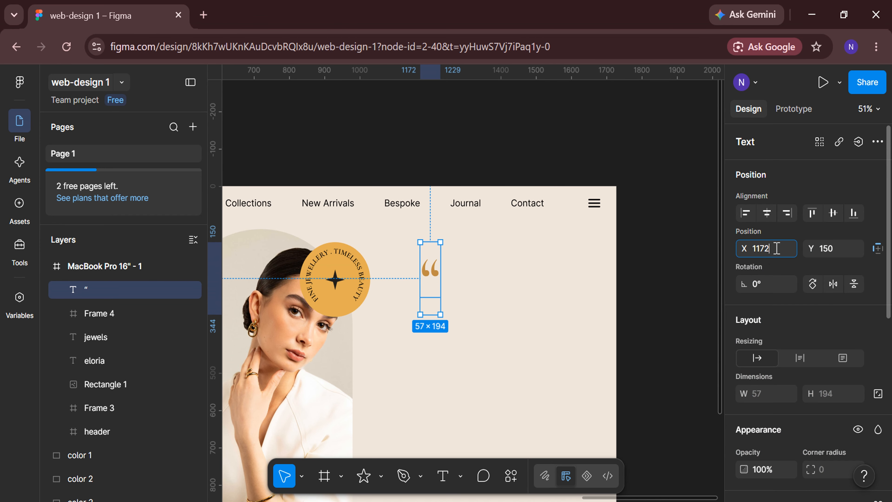
pyautogui.press('Return')
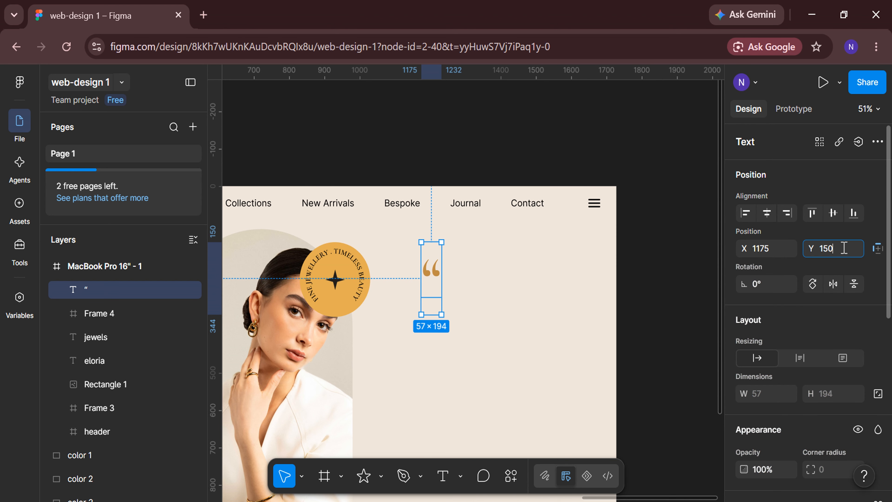
pyautogui.click(844, 248)
pyautogui.write('120')
pyautogui.press('Return')
pyautogui.click(530, 342)
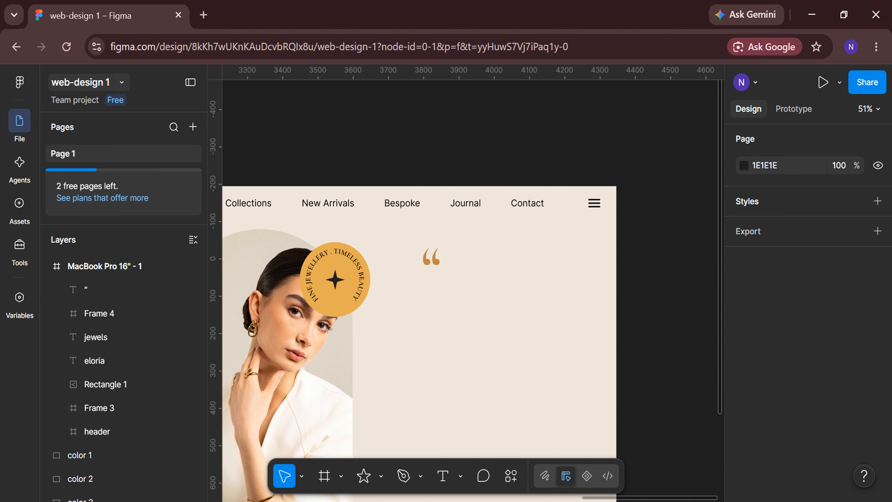
# Start a text object reading "Jewe" below the quotation mark and set its font size to 55.
pyautogui.click(444, 479)
pyautogui.scroll(3, 471, 325)
pyautogui.click(448, 304)
pyautogui.write('Jewe')
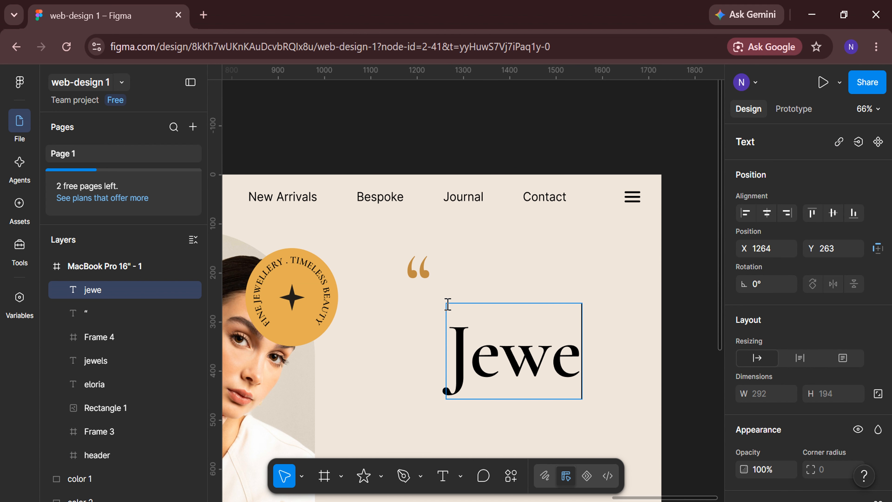
pyautogui.doubleClick(507, 348)
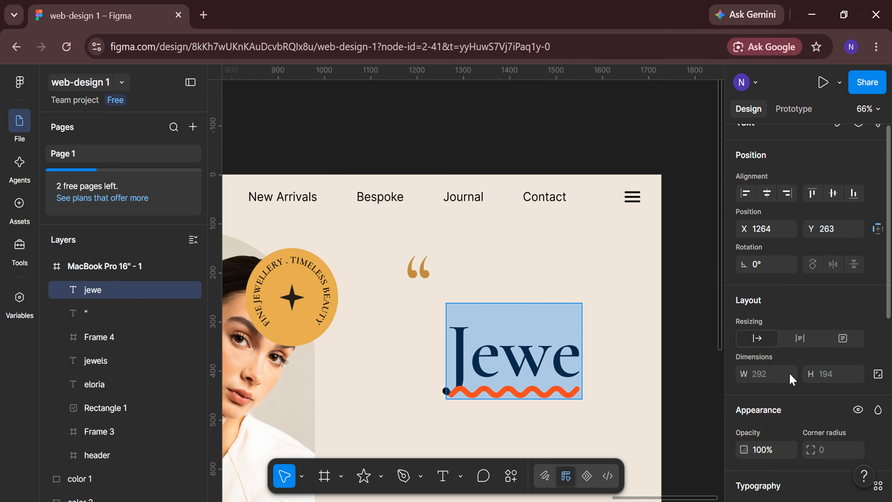
pyautogui.scroll(-5, 829, 357)
pyautogui.write('55')
pyautogui.press('Return')
pyautogui.press('Escape')
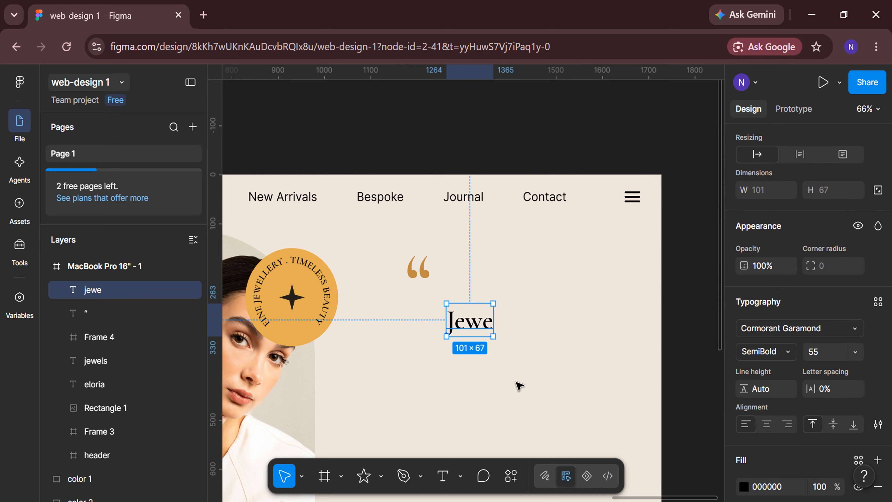
# Complete the text as "Jewellery That Tells" with "Your Story." on a second line, and set the line height to 55.
pyautogui.doubleClick(491, 328)
pyautogui.write('ll')
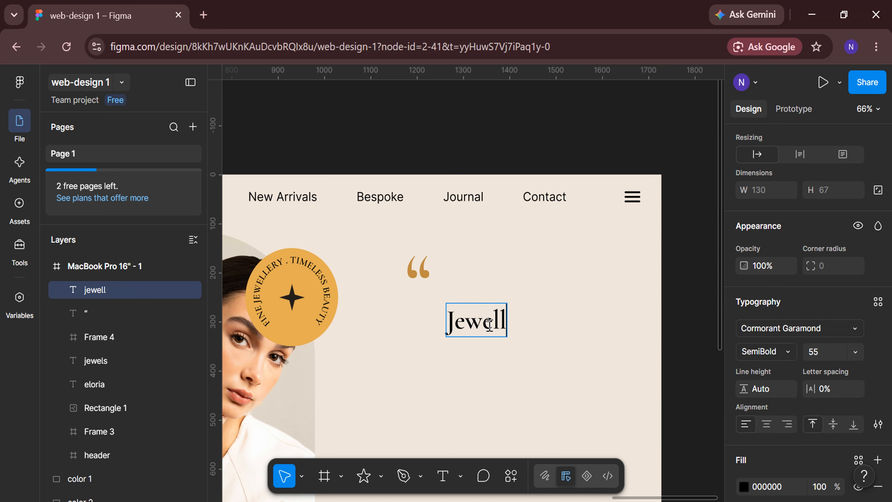
pyautogui.write('ery That Tells')
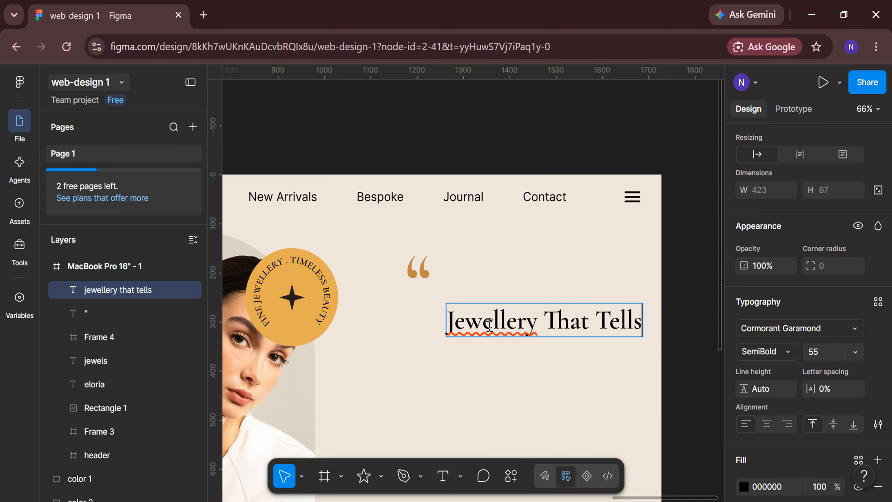
pyautogui.press('Return')
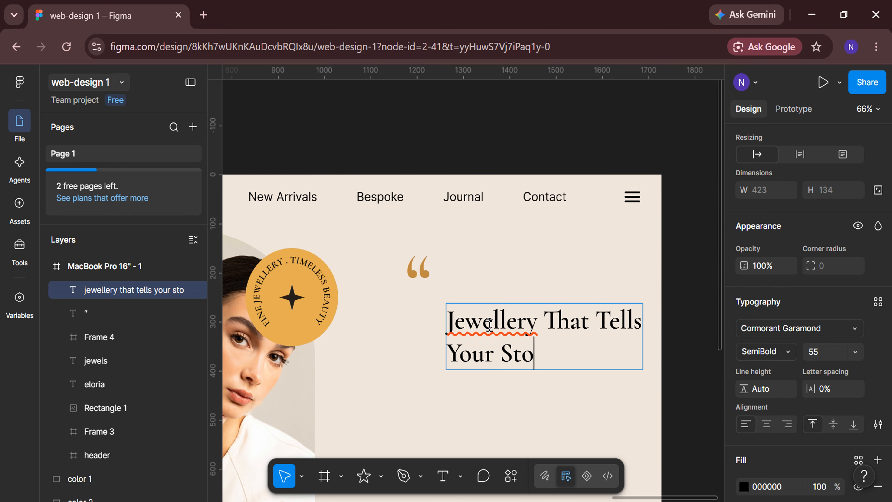
pyautogui.hotkey('ctrl', 'a')
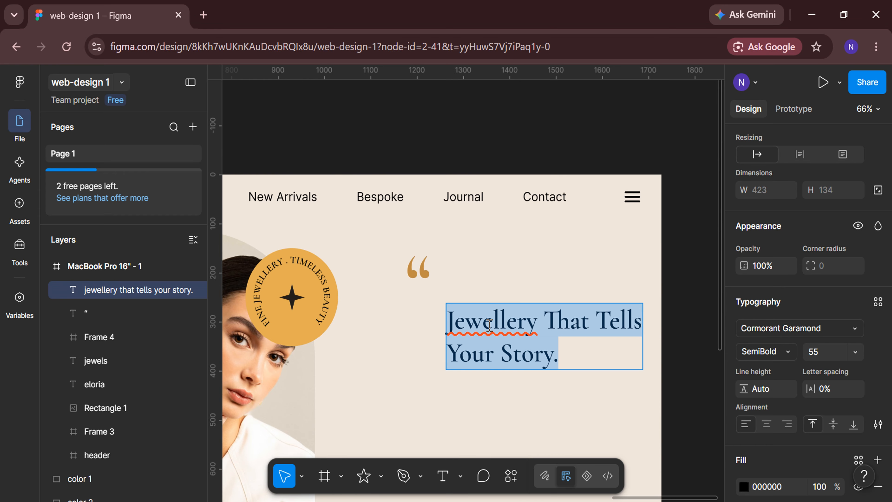
pyautogui.write('55')
pyautogui.press('Return')
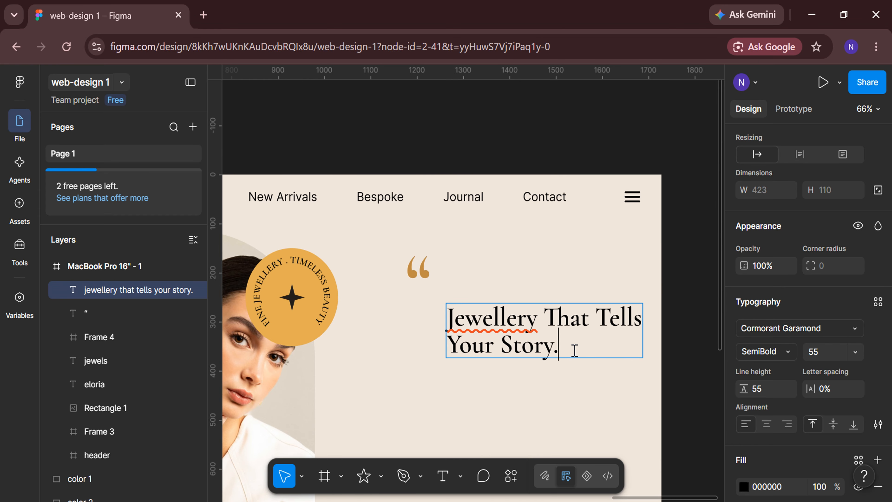
# Recolour only the line "Your Story." with the darker gold sampled from the colour swatches beside the page.
pyautogui.moveTo(573, 351); pyautogui.dragTo(453, 344)
pyautogui.scroll(-3, 808, 386)
pyautogui.click(744, 399)
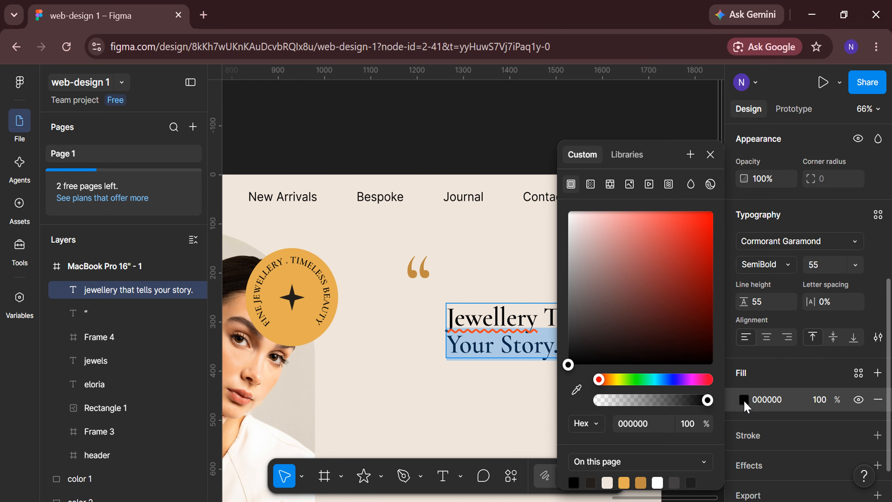
pyautogui.click(576, 389)
pyautogui.scroll(-3, 473, 359)
pyautogui.scroll(-3, 472, 359)
pyautogui.hscroll(-10, 269, 415)
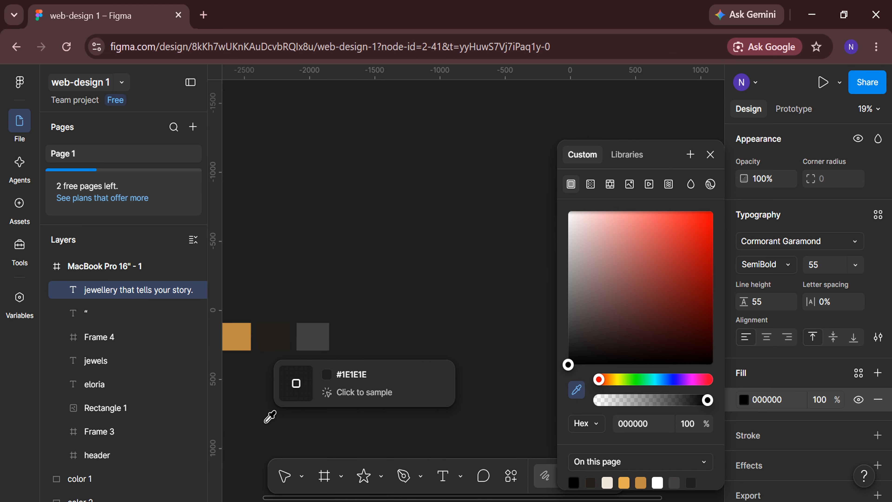
pyautogui.click(297, 338)
pyautogui.click(348, 403)
pyautogui.hscroll(10, 349, 403)
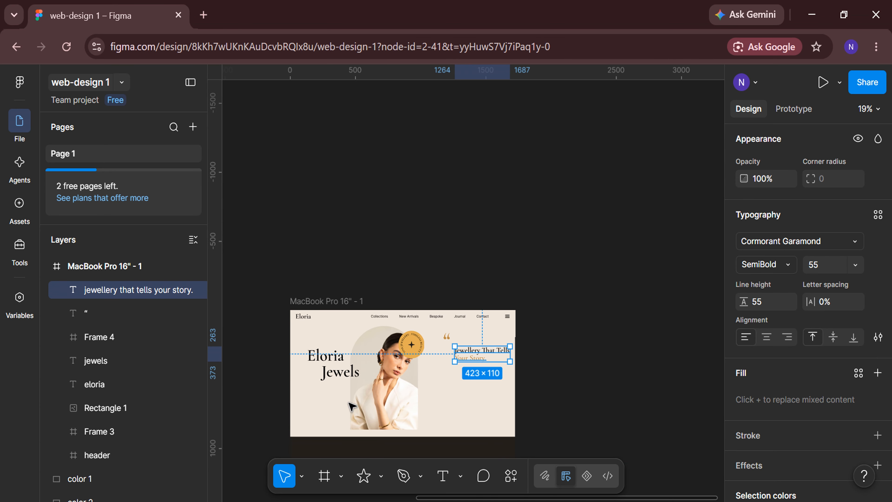
pyautogui.click(491, 402)
# Set the words "That Tells Your Story." in the tagline to lowercase, leaving out "Jewellery".
pyautogui.scroll(5, 491, 401)
pyautogui.scroll(5, 456, 295)
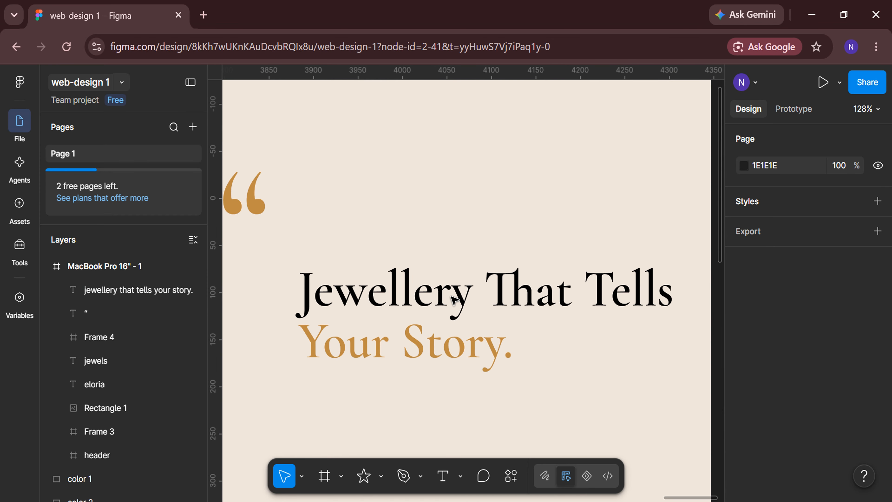
pyautogui.doubleClick(484, 283)
pyautogui.moveTo(484, 283); pyautogui.dragTo(512, 351)
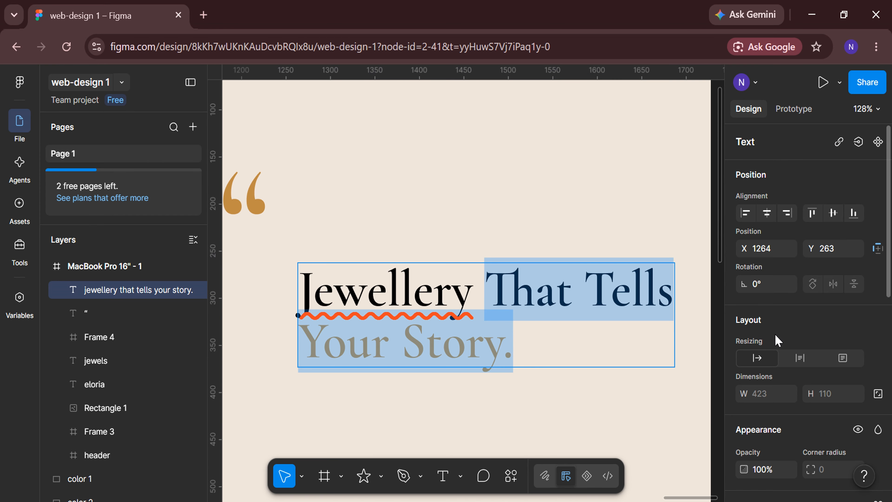
pyautogui.scroll(-5, 867, 352)
pyautogui.click(878, 409)
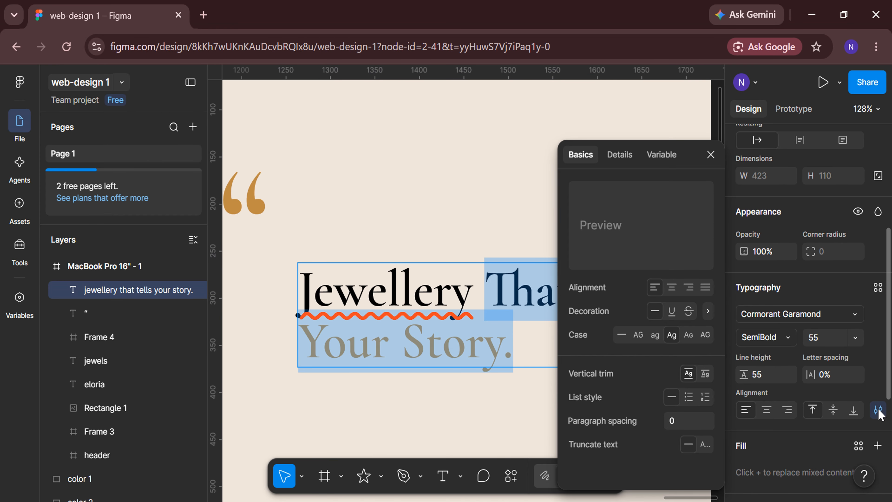
pyautogui.click(655, 334)
pyautogui.hscroll(3, 467, 404)
pyautogui.click(711, 154)
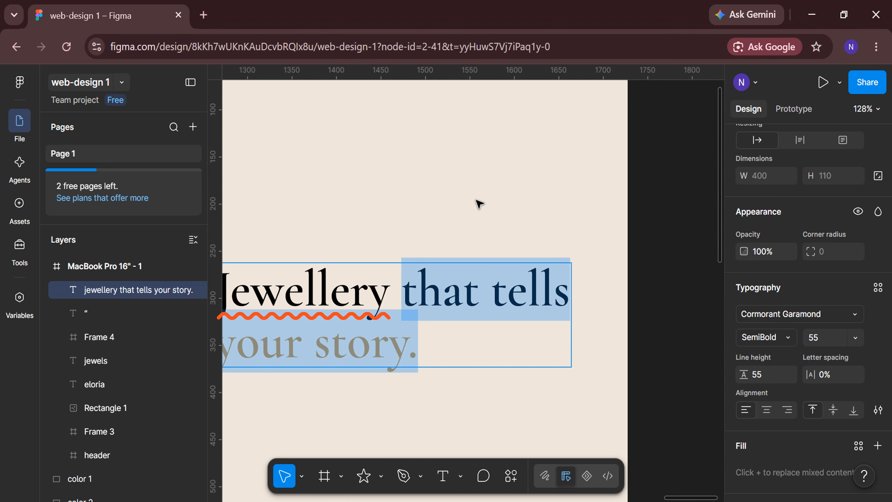
pyautogui.click(479, 202)
# Move the two-line tagline closer to the quotation mark and set its position to X 1235, Y 230.
pyautogui.hscroll(-3, 478, 202)
pyautogui.moveTo(509, 295); pyautogui.dragTo(479, 263)
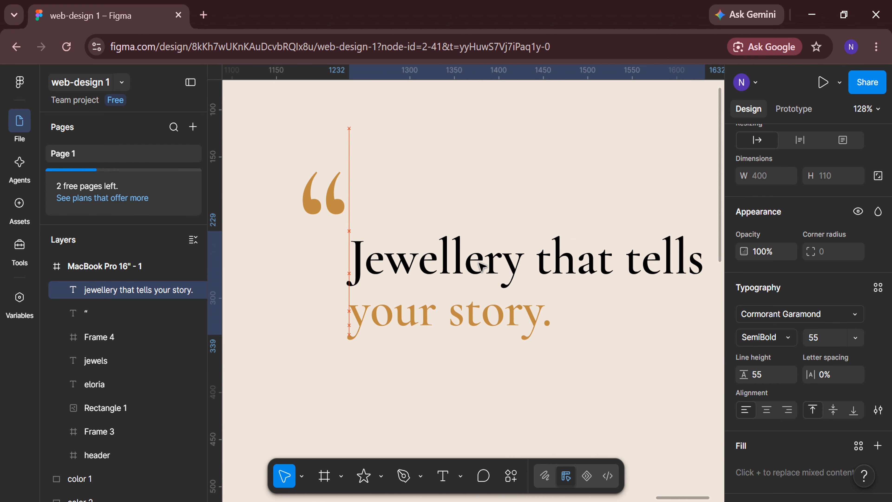
pyautogui.scroll(-3, 482, 267)
pyautogui.scroll(5, 799, 297)
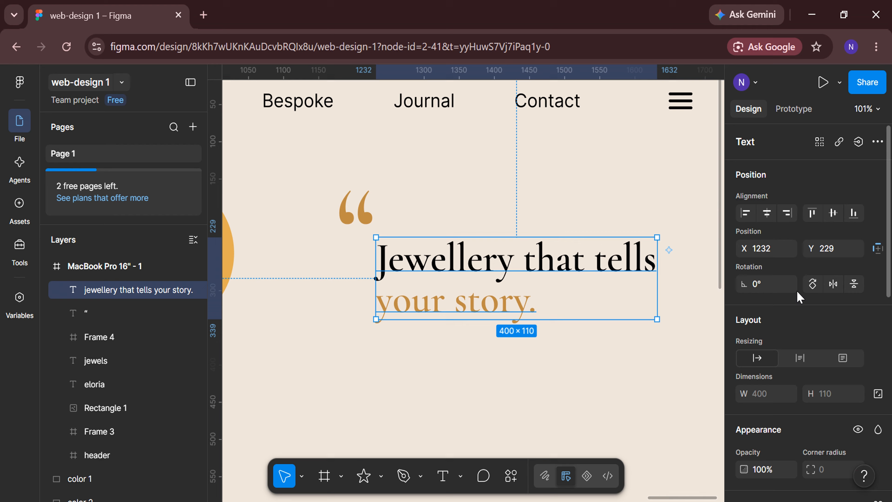
pyautogui.click(783, 252)
pyautogui.write('1235')
pyautogui.press('Return')
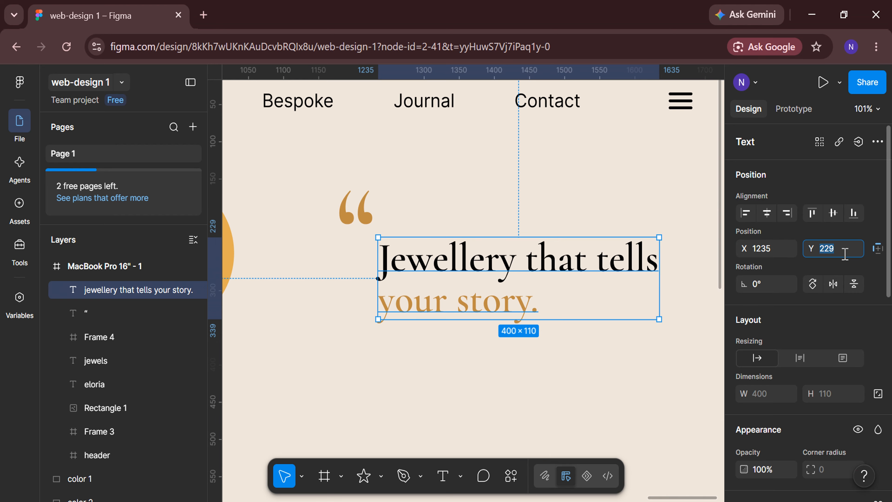
pyautogui.click(847, 251)
pyautogui.write('230')
pyautogui.press('Return')
pyautogui.click(561, 400)
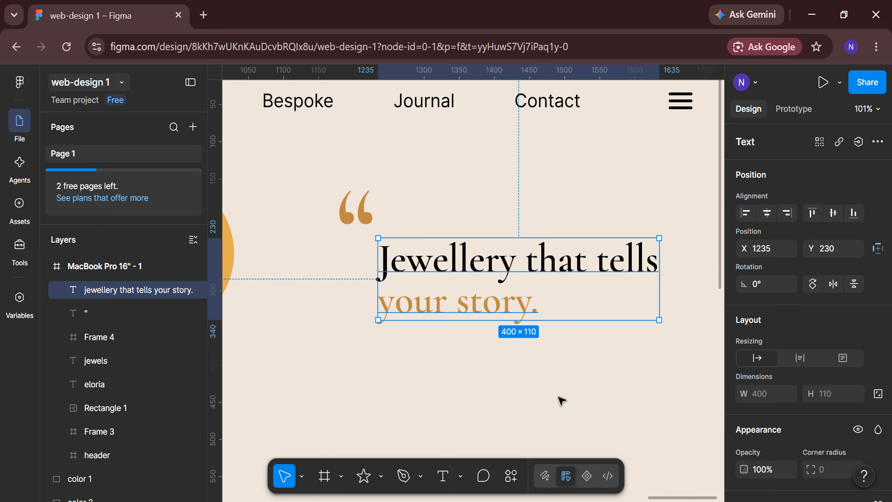
# Add a text object reading "Fine" in the empty area below the Eloria Jewels heading, beside the portrait's lower part.
pyautogui.scroll(-3, 561, 401)
pyautogui.scroll(-2, 561, 401)
pyautogui.hscroll(-3, 421, 400)
pyautogui.scroll(-3, 304, 399)
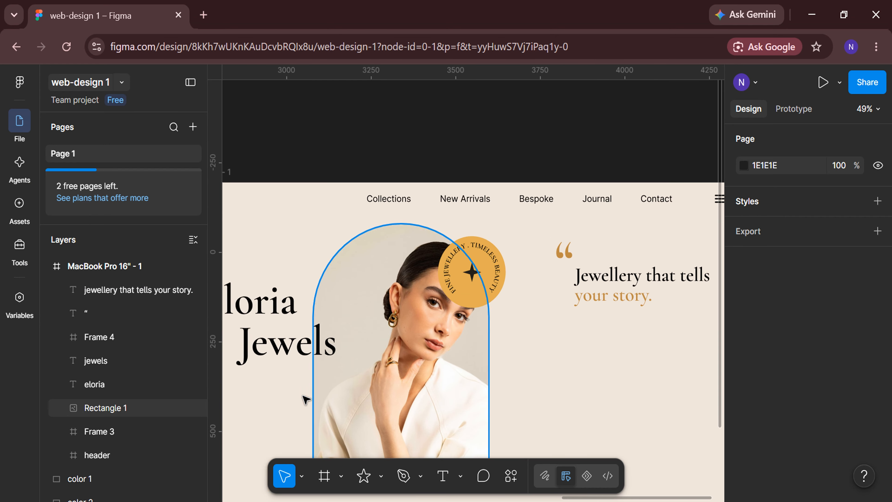
pyautogui.scroll(-5, 305, 399)
pyautogui.click(443, 476)
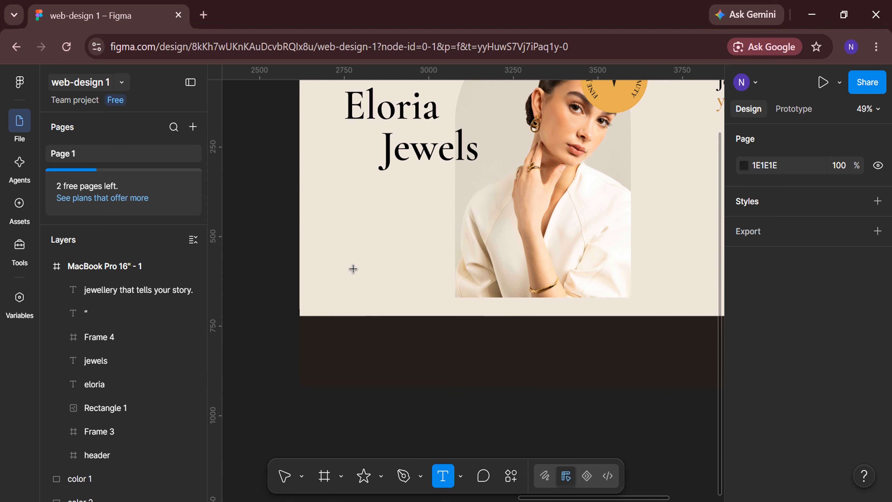
pyautogui.scroll(5, 351, 264)
pyautogui.click(300, 253)
pyautogui.write('fine')
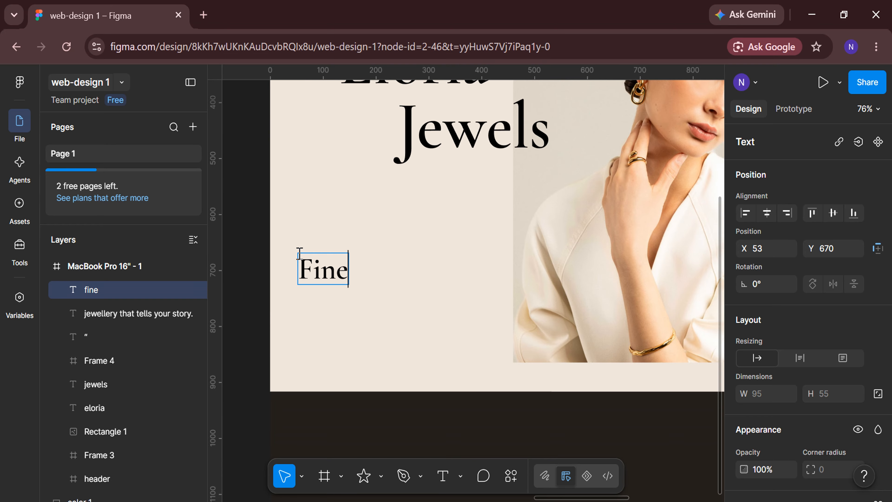
# Set the "Fine" text in the Inter font at size 30.
pyautogui.hotkey('ctrl', 'a')
pyautogui.scroll(-2, 783, 320)
pyautogui.scroll(-2, 783, 321)
pyautogui.click(855, 396)
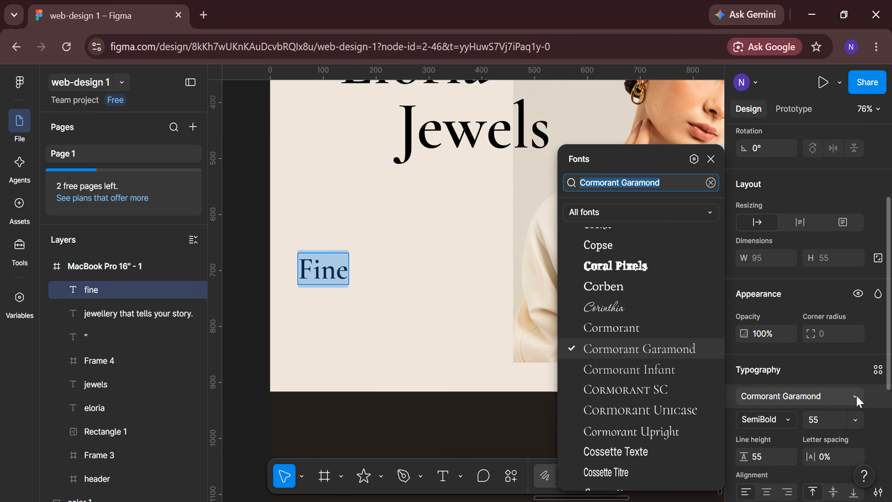
pyautogui.write('inter')
pyautogui.press('Return')
pyautogui.scroll(-2, 857, 400)
pyautogui.click(829, 373)
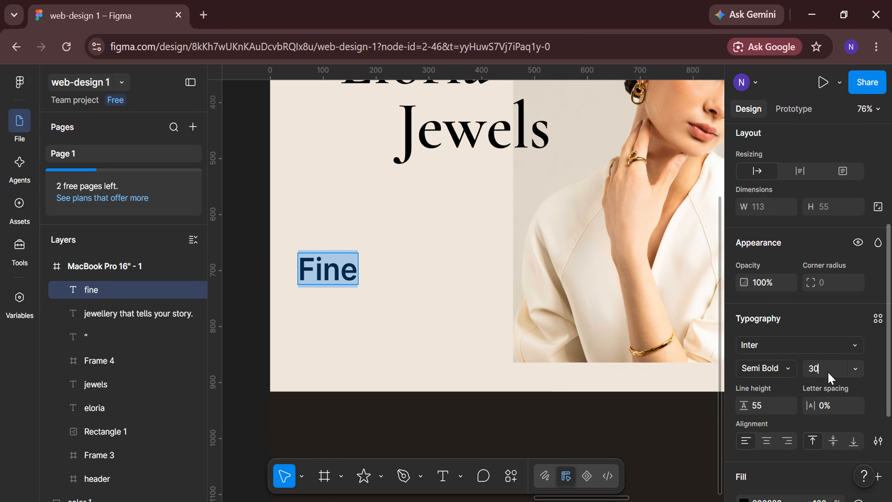
pyautogui.write('30')
pyautogui.press('Return')
# Give the "Fine" text Medium weight and an Auto line height.
pyautogui.click(787, 368)
pyautogui.click(782, 358)
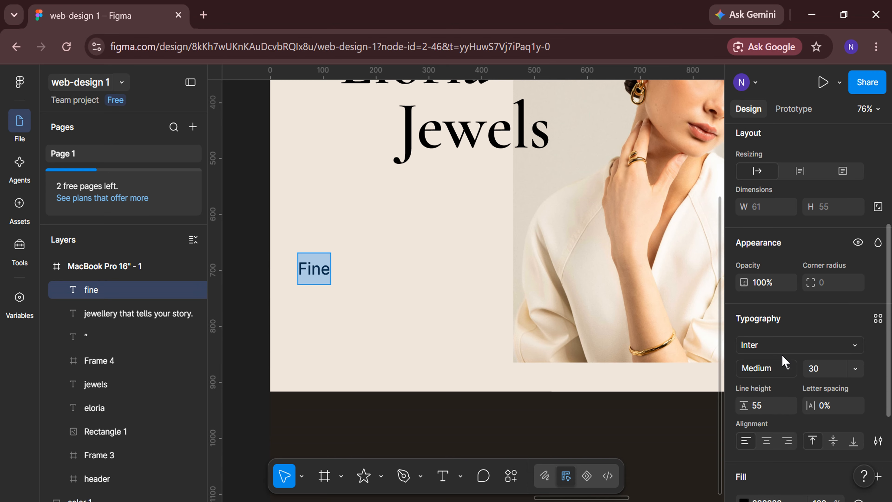
pyautogui.click(767, 411)
pyautogui.write('a')
pyautogui.press('Return')
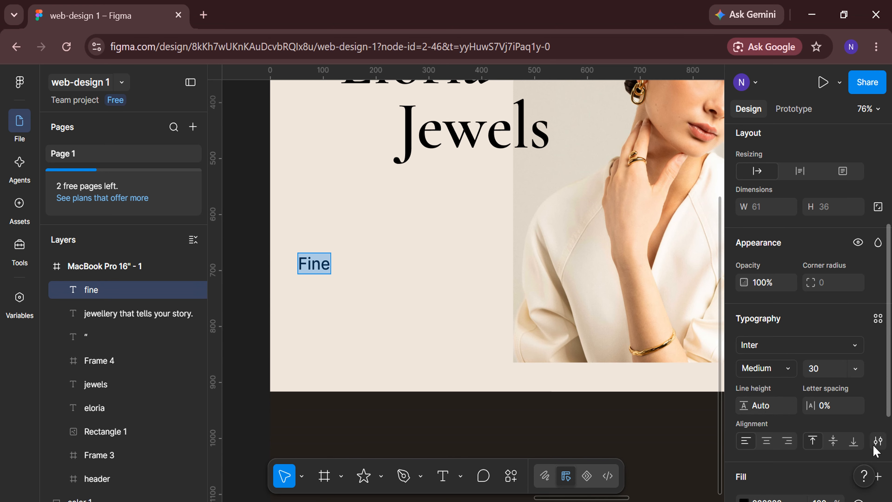
# Set the letter case of the "Fine" text to uppercase.
pyautogui.click(878, 440)
pyautogui.click(655, 334)
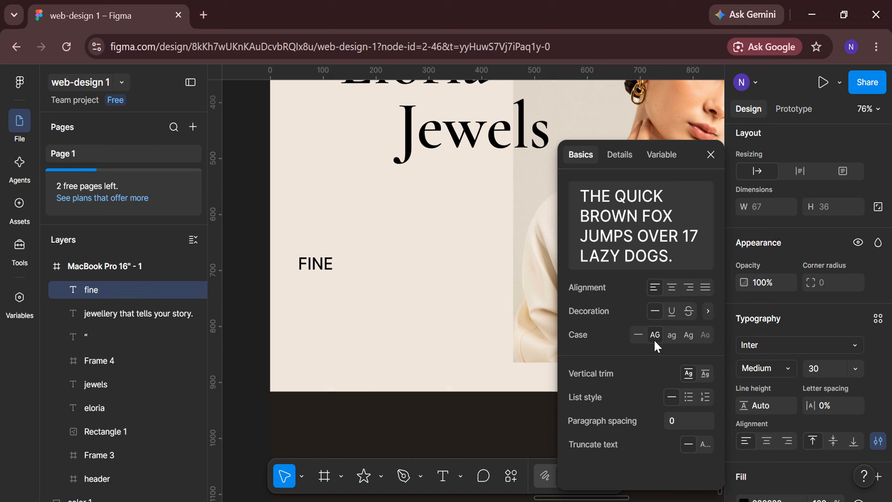
pyautogui.click(711, 154)
# Recolour the "FINE" text with the dark brown 25201C sampled from the page's bottom band.
pyautogui.scroll(-3, 745, 423)
pyautogui.click(744, 418)
pyautogui.click(577, 389)
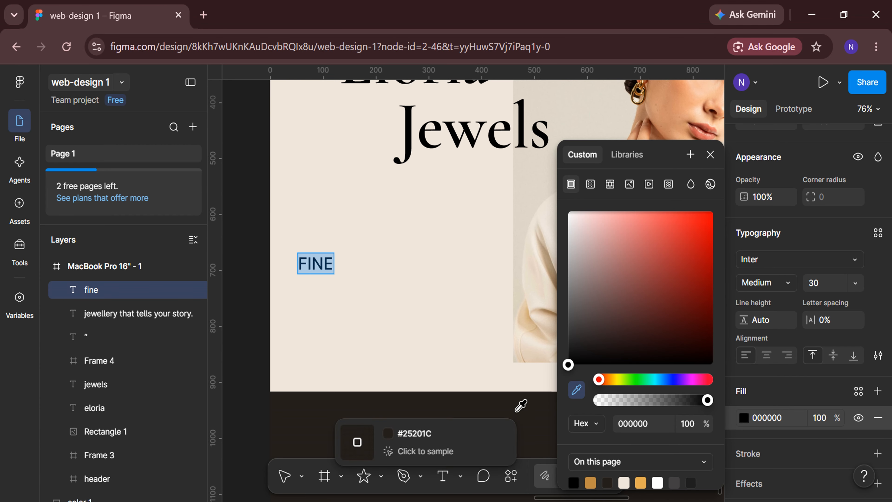
pyautogui.click(505, 420)
pyautogui.click(711, 154)
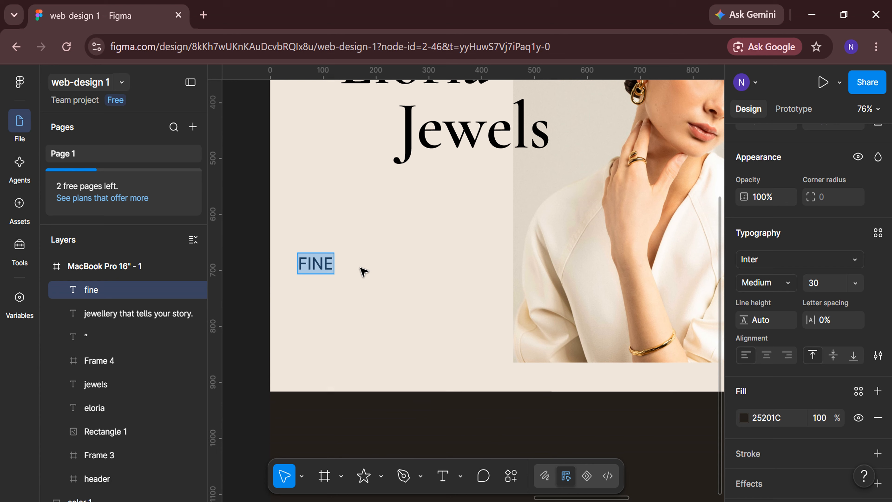
# Complete the text as three lines: "Fine Jewellery", "Crafted To" and "Celebrate You.".
pyautogui.click(335, 266)
pyautogui.write('jewellery')
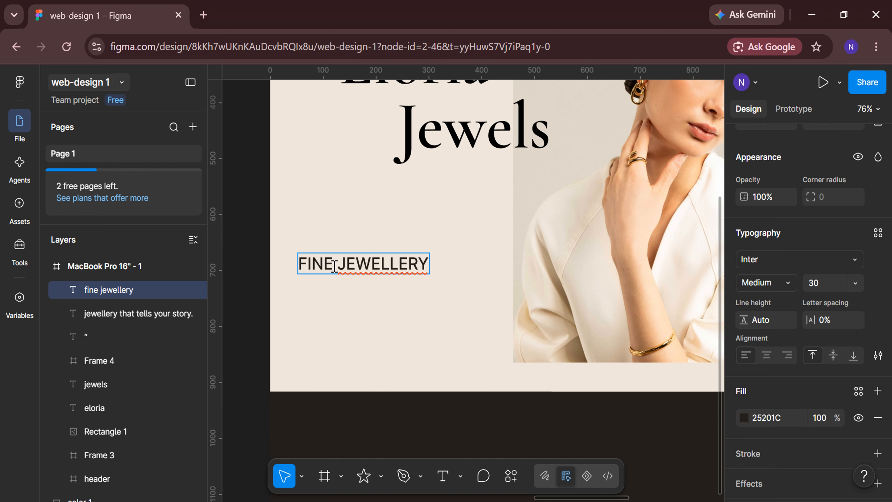
pyautogui.press('Return')
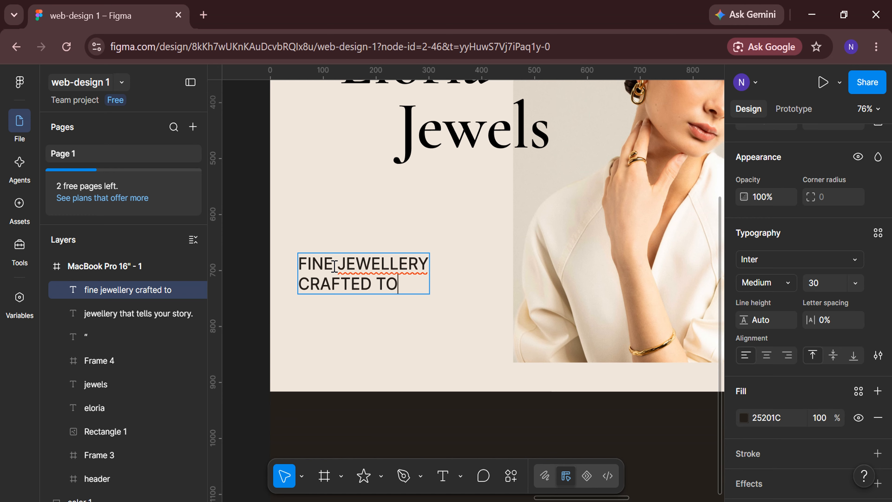
pyautogui.write('crafted to')
pyautogui.press('Return')
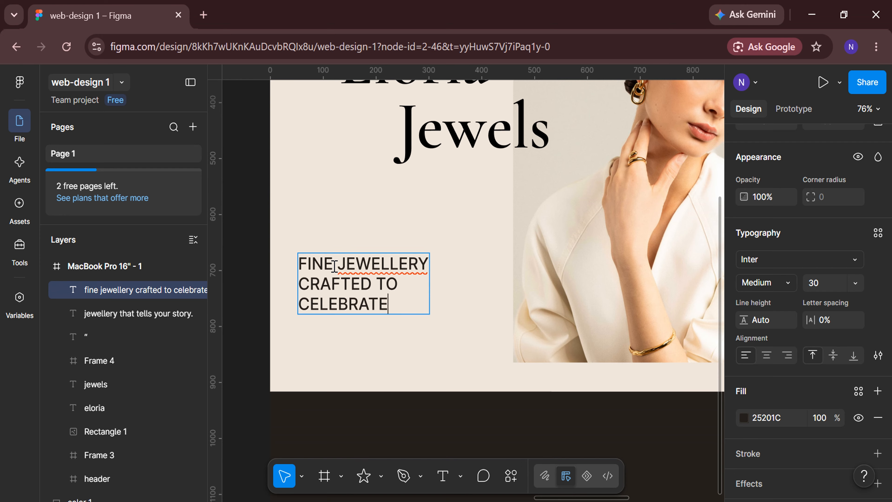
pyautogui.press('Escape')
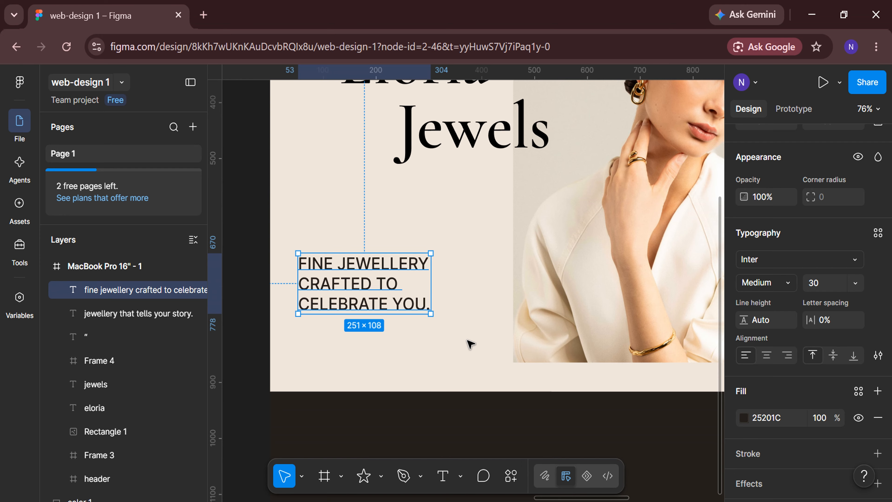
# Position the three-line "Fine Jewellery" text at X 70, Y 700.
pyautogui.write('70')
pyautogui.press('Return')
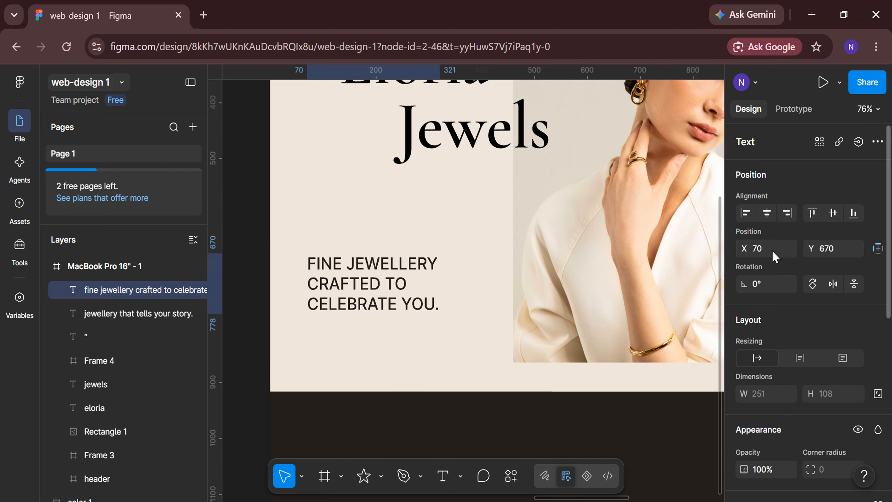
pyautogui.click(842, 252)
pyautogui.write('7')
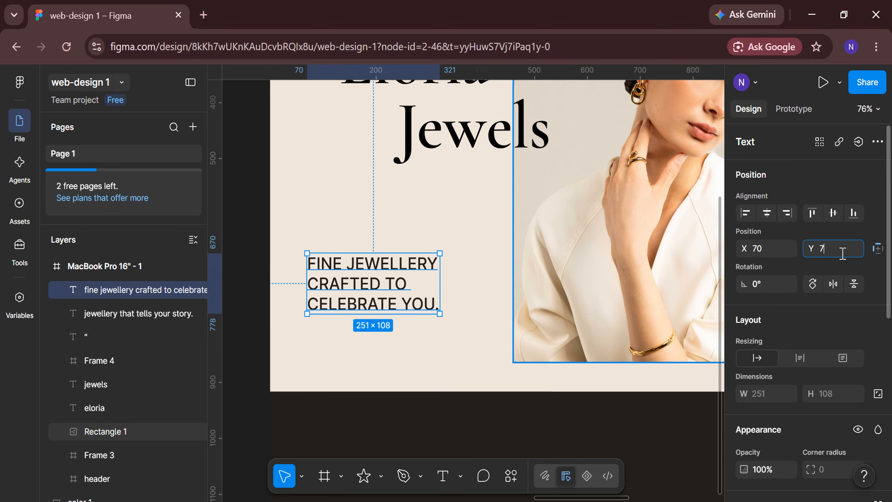
pyautogui.write('00')
pyautogui.press('Return')
pyautogui.click(404, 370)
# Draw a short horizontal line just below "Celebrate You." and set its width to 65.
pyautogui.hscroll(-1, 406, 371)
pyautogui.scroll(1, 406, 370)
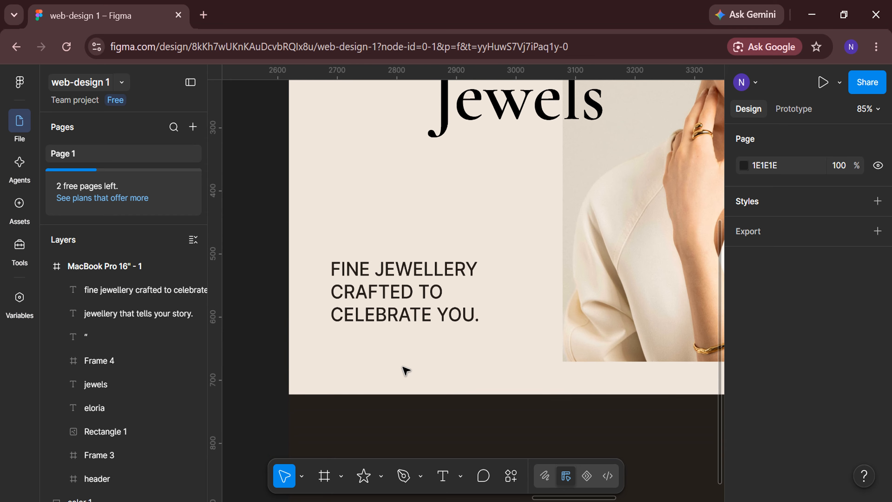
pyautogui.click(381, 476)
pyautogui.click(404, 357)
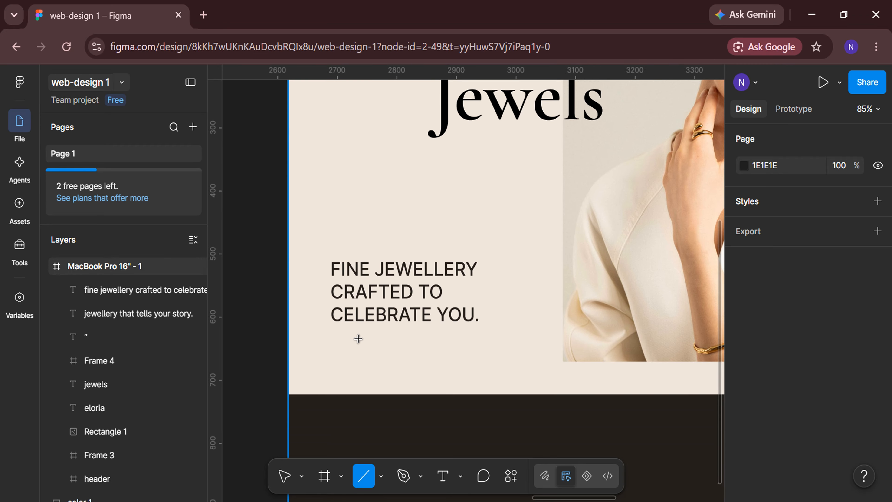
pyautogui.moveTo(332, 338); pyautogui.dragTo(366, 338)
pyautogui.scroll(2, 369, 339)
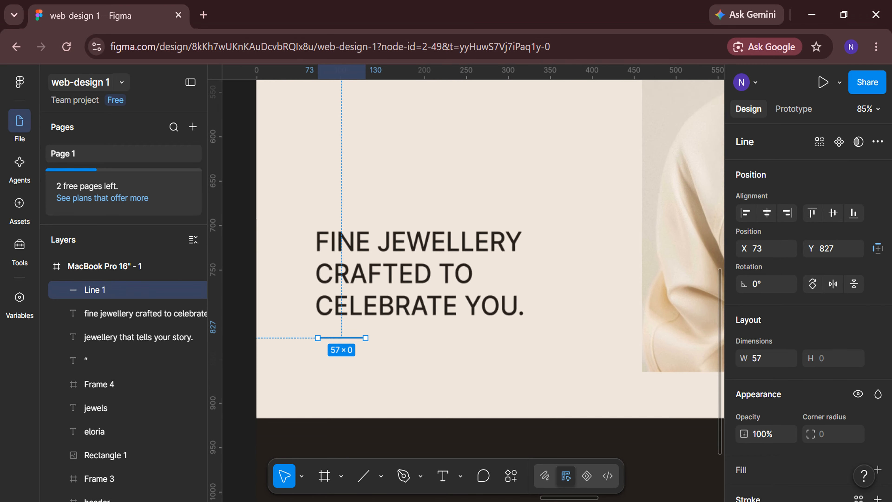
pyautogui.scroll(-3, 806, 354)
pyautogui.click(769, 302)
pyautogui.write('65')
pyautogui.press('Return')
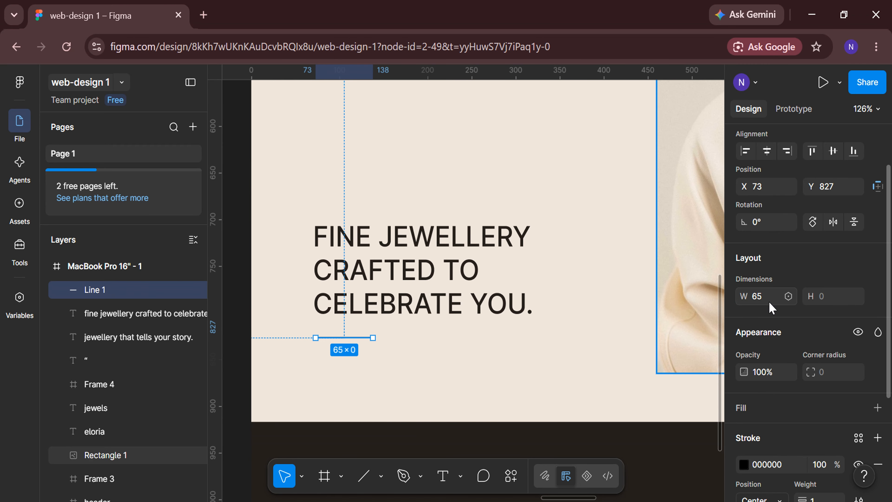
# Set the short line's stroke weight to 4 and its start point to Round.
pyautogui.scroll(-3, 819, 393)
pyautogui.write('4')
pyautogui.press('Return')
pyautogui.click(761, 428)
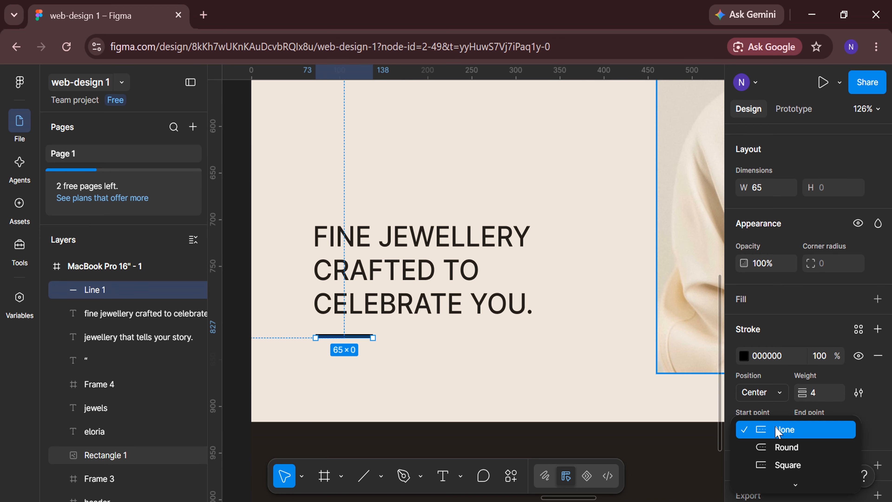
pyautogui.click(775, 444)
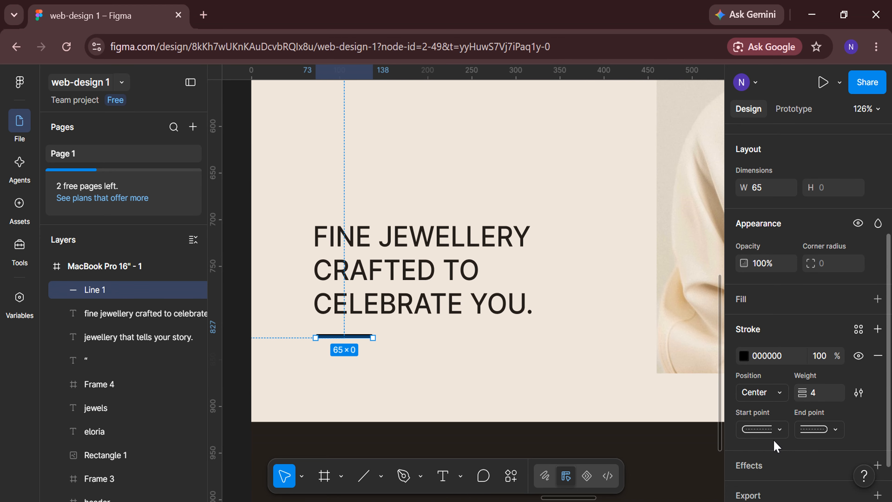
# Recolour the short line's stroke with the gold sampled from the colour swatches beside the page.
pyautogui.click(744, 356)
pyautogui.click(577, 390)
pyautogui.scroll(-5, 478, 368)
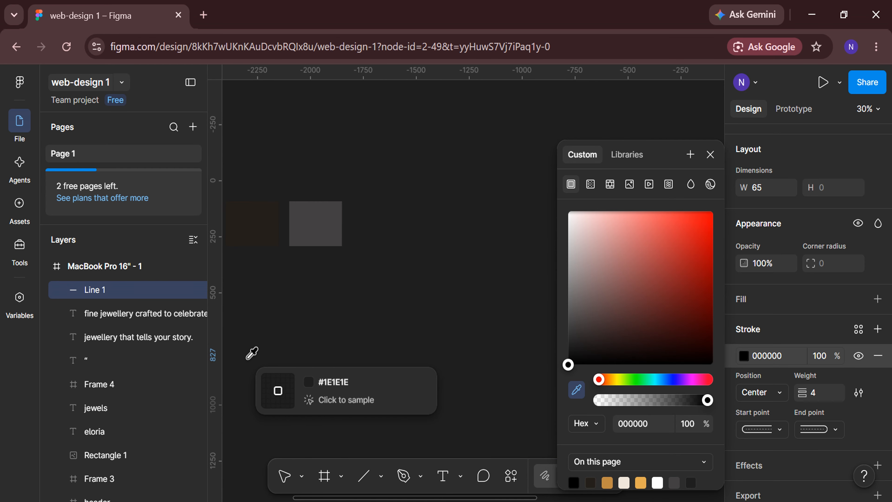
pyautogui.hscroll(-1, 247, 359)
pyautogui.click(266, 221)
pyautogui.click(387, 383)
# Position the short gold line under the "Fine Jewellery" text at X 70, Y 825.
pyautogui.hscroll(5, 387, 382)
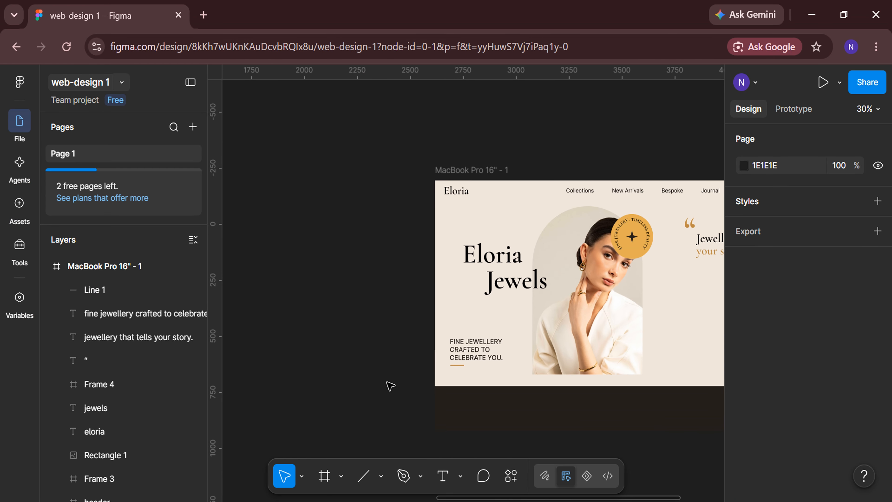
pyautogui.scroll(5, 464, 374)
pyautogui.click(453, 348)
pyautogui.click(775, 248)
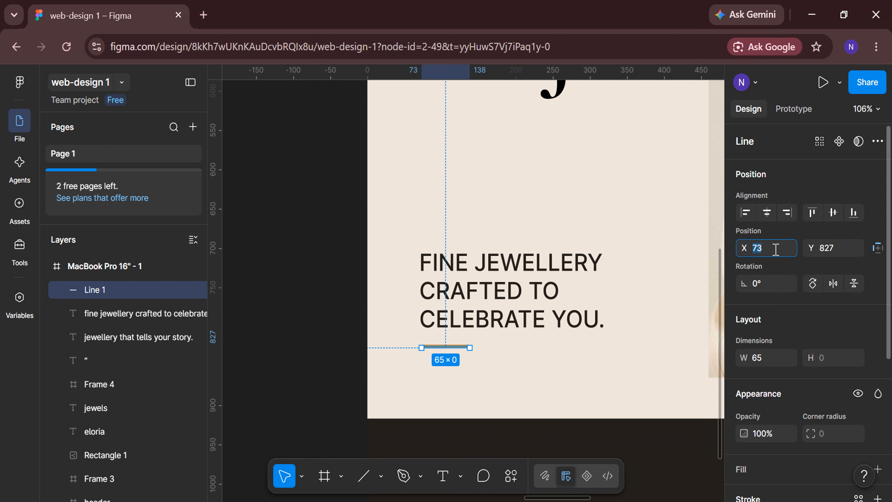
pyautogui.press('Return')
pyautogui.click(841, 250)
pyautogui.write('82')
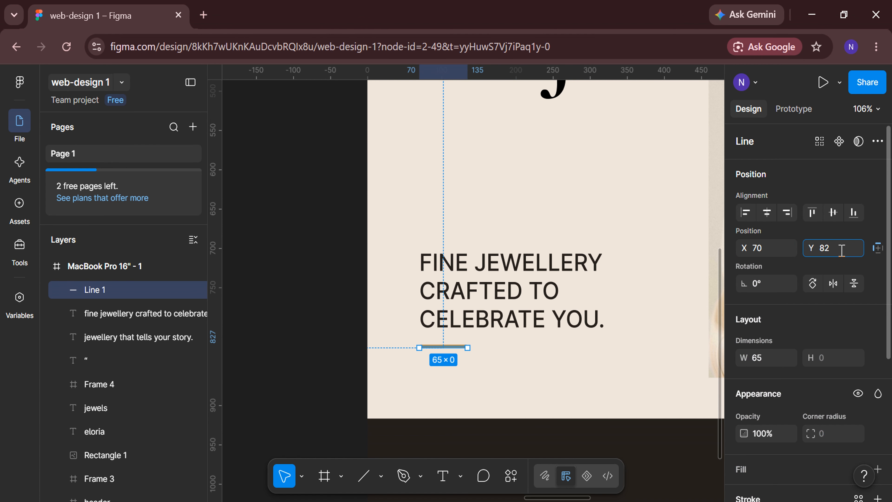
pyautogui.write('5')
pyautogui.press('Return')
pyautogui.click(647, 373)
# Add a text object reading "Designed" in the empty area between the portrait and the page's right edge, below the tagline.
pyautogui.scroll(-2, 647, 373)
pyautogui.hscroll(5, 649, 373)
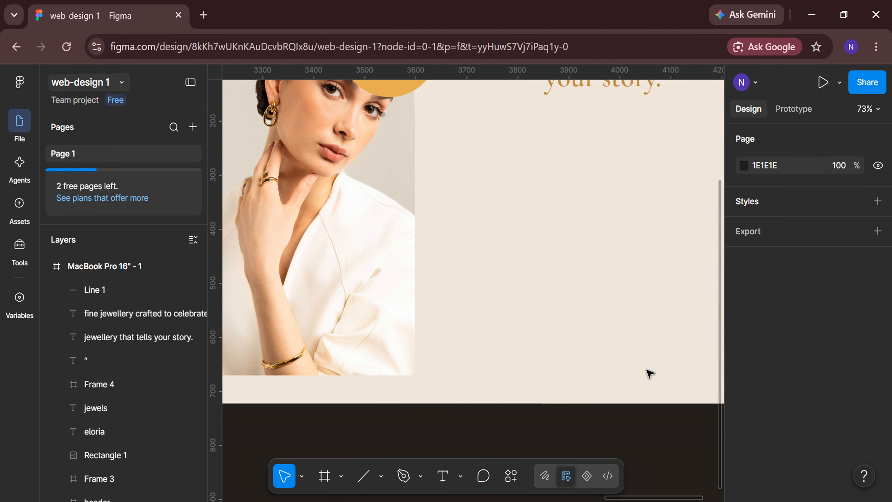
pyautogui.scroll(3, 650, 373)
pyautogui.click(443, 476)
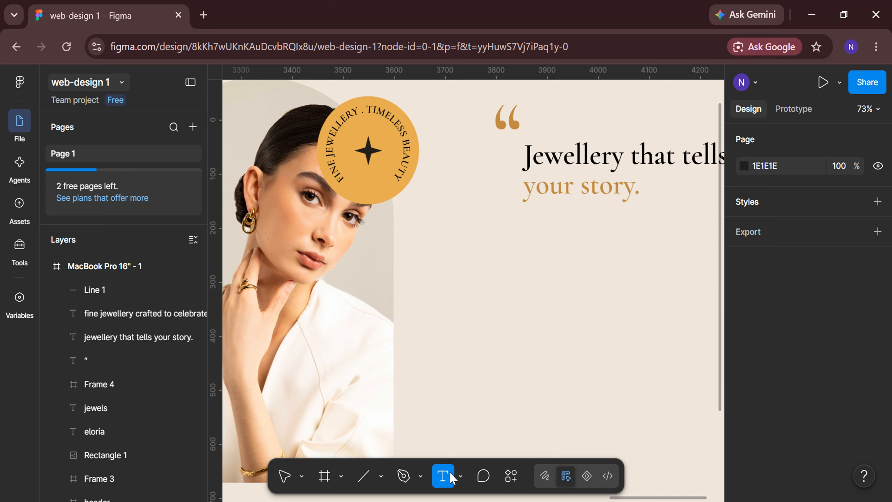
pyautogui.click(437, 283)
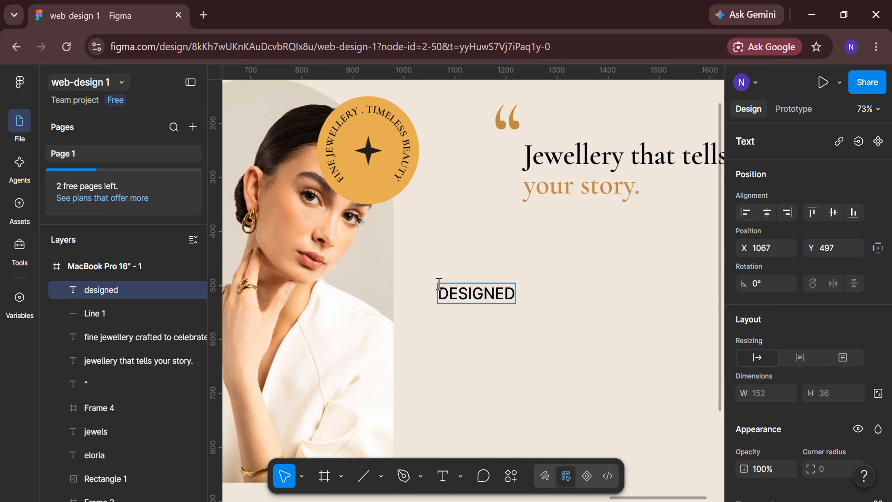
# Set the "Designed" text to Regular weight and size 25.
pyautogui.hotkey('ctrl', 'a')
pyautogui.scroll(-5, 828, 384)
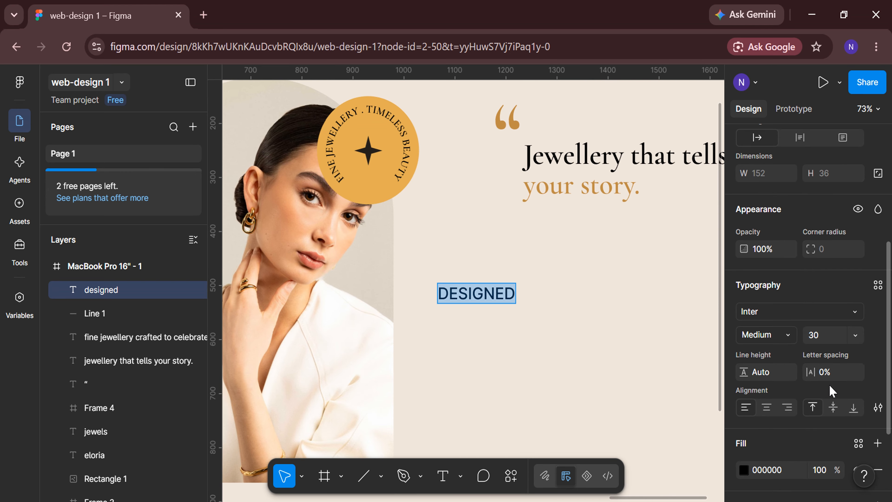
pyautogui.click(789, 335)
pyautogui.click(778, 318)
pyautogui.write('25')
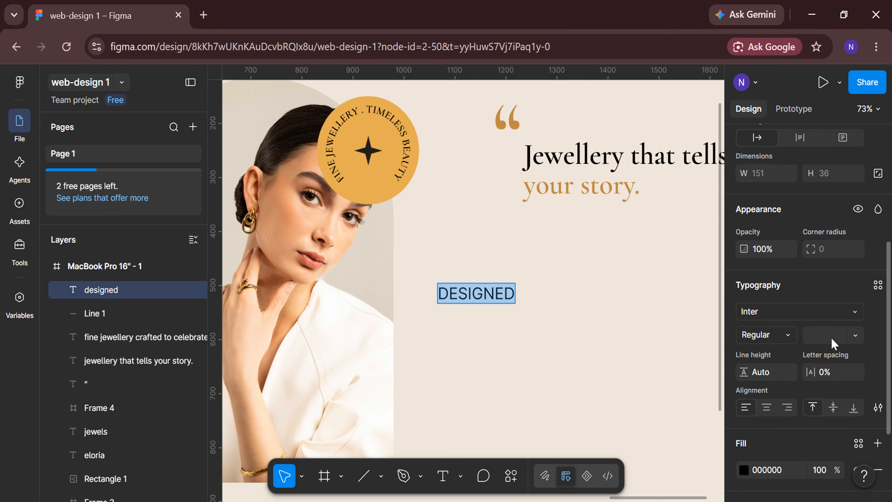
pyautogui.press('Return')
# Switch the letter case of the "Designed" text to title case.
pyautogui.click(878, 408)
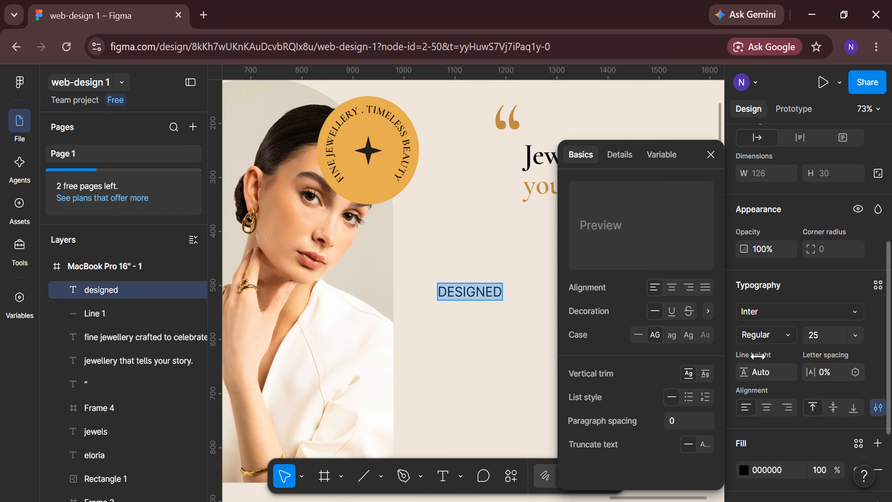
pyautogui.click(689, 334)
pyautogui.click(710, 155)
# Complete the text as three lines: "Designed To Complement", "Your Style With Timeless" and "Elegance.".
pyautogui.click(479, 292)
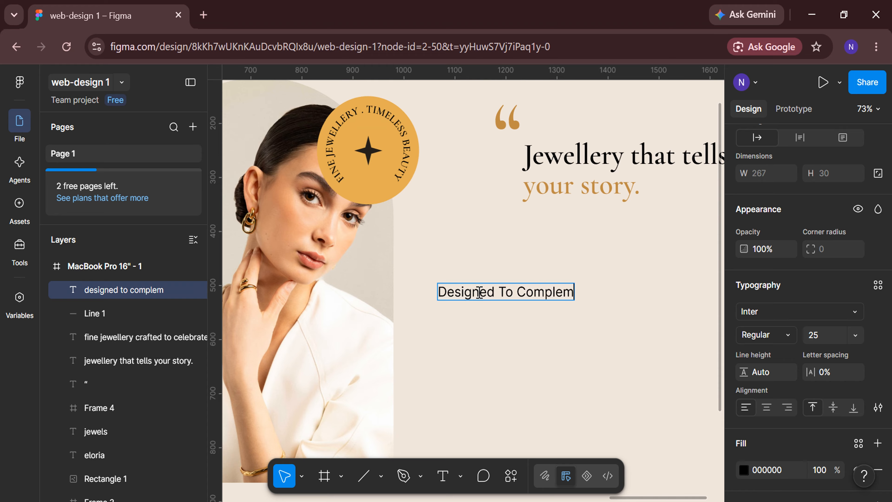
pyautogui.write('yle With Timele')
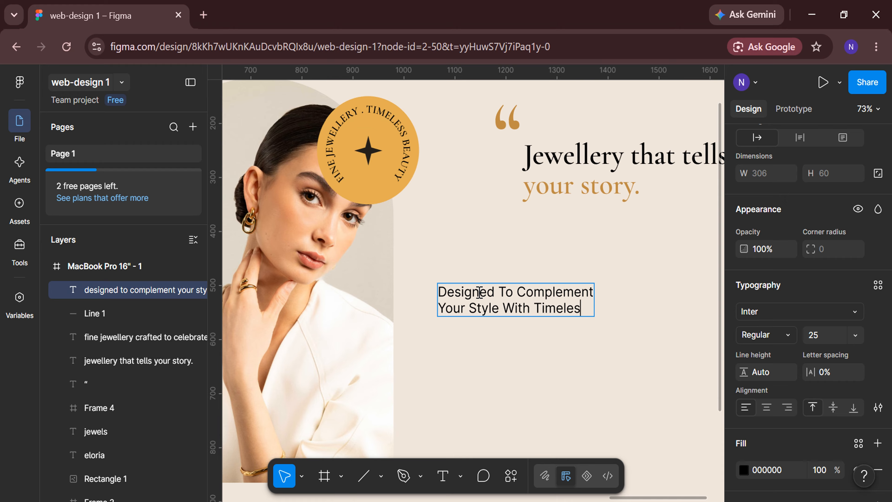
pyautogui.write('s Elegance.')
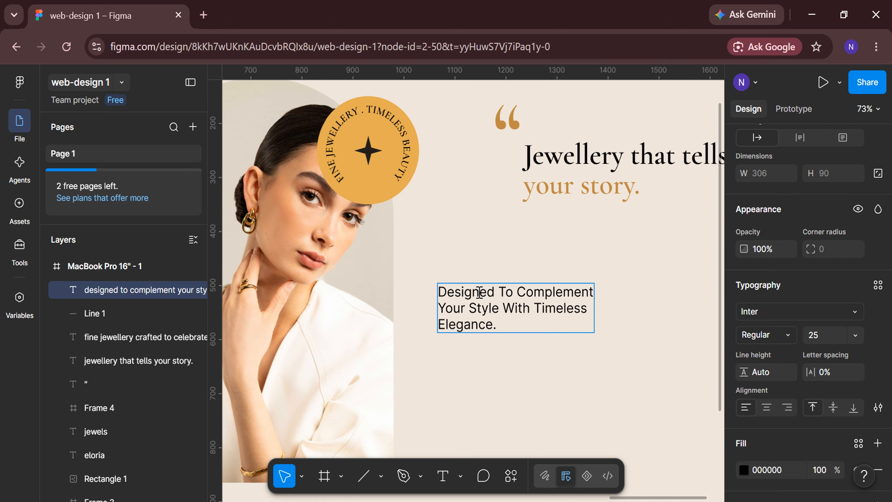
# Raise the "Designed To Complement Your Style With Timeless Elegance." text slightly and set its X position to 1035.
pyautogui.press('Escape')
pyautogui.moveTo(479, 291); pyautogui.dragTo(475, 275)
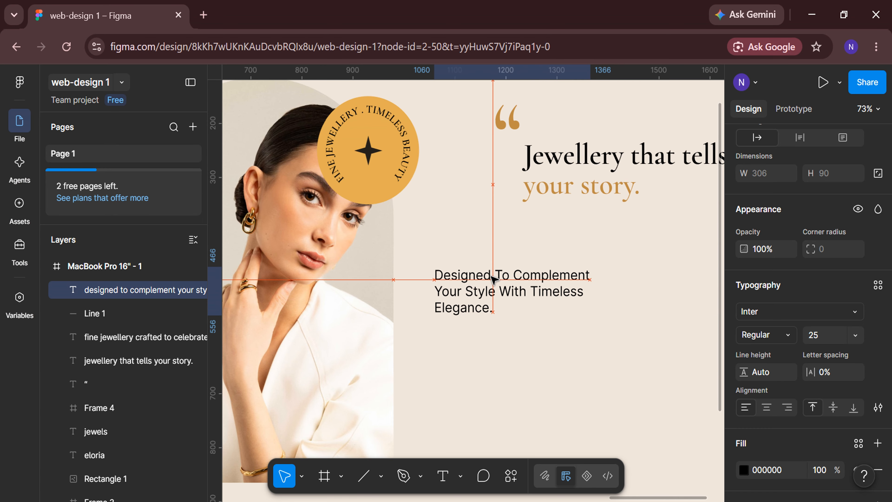
pyautogui.scroll(1, 773, 275)
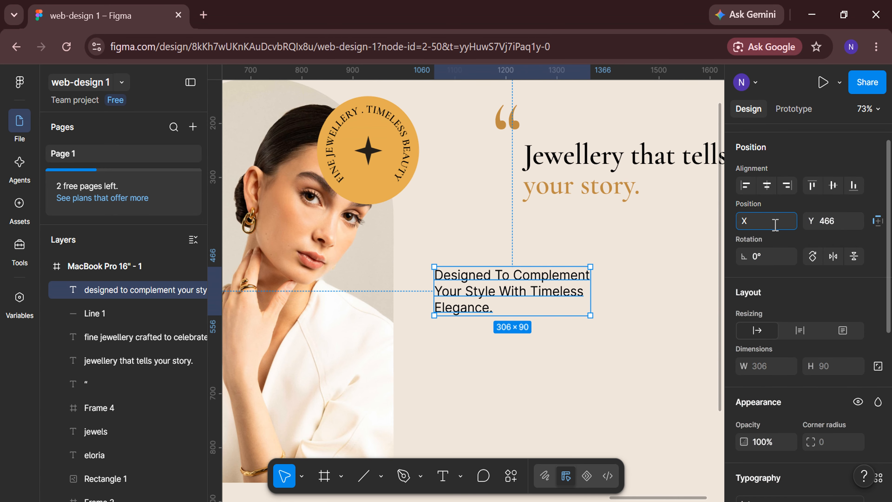
pyautogui.click(775, 225)
pyautogui.write('1035')
pyautogui.press('Return')
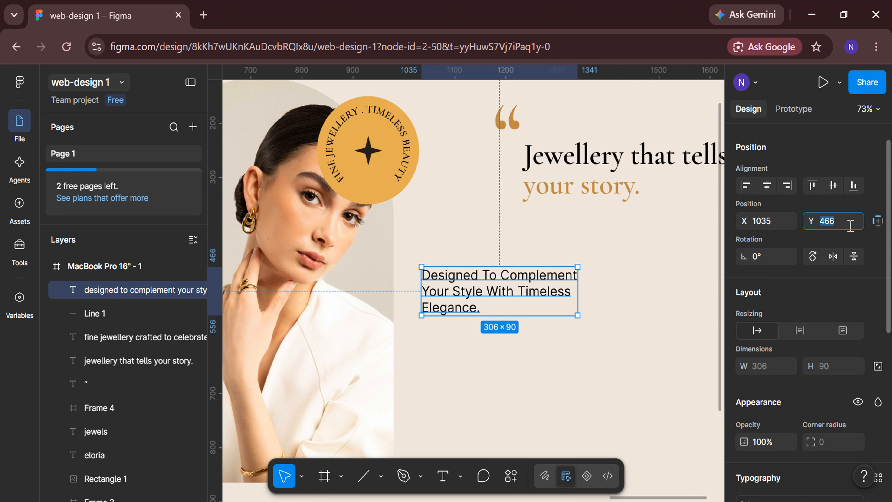
pyautogui.press('Return')
pyautogui.click(533, 368)
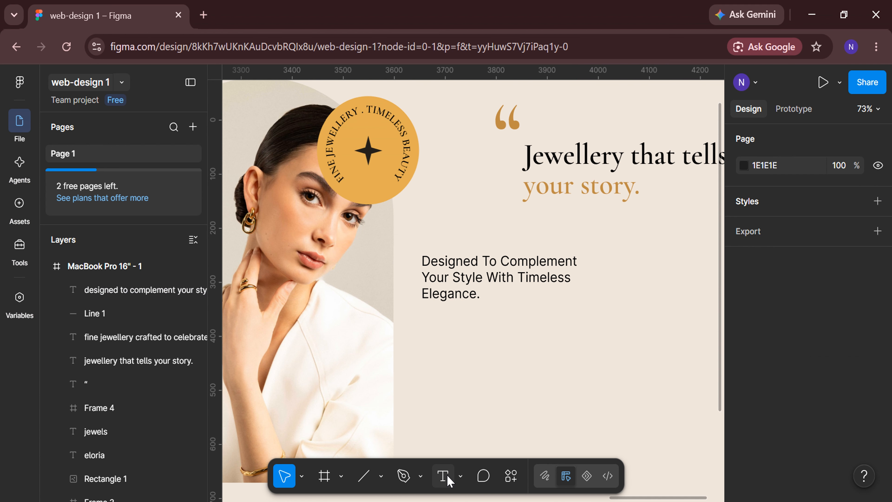
# Add a "Shop Collections" text below the three-line supporting text and set its size to 20.
pyautogui.click(444, 475)
pyautogui.click(426, 328)
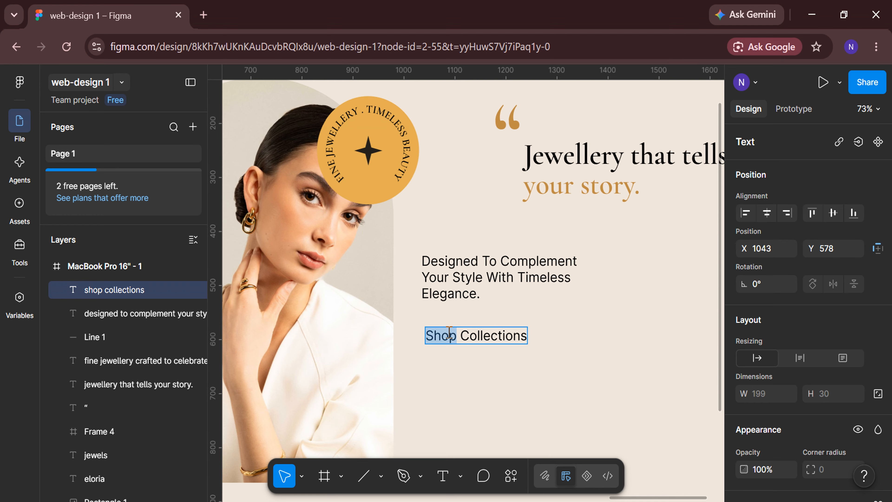
pyautogui.moveTo(449, 334); pyautogui.dragTo(527, 336)
pyautogui.scroll(-5, 853, 403)
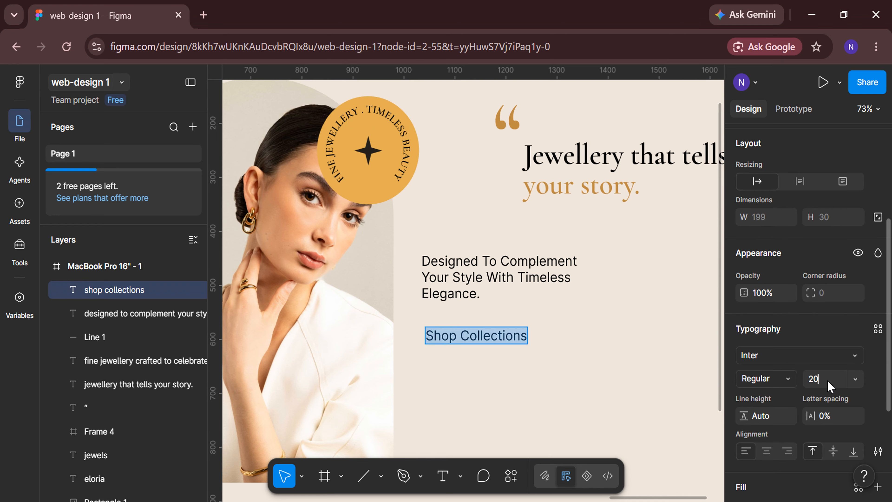
pyautogui.press('Return')
pyautogui.click(583, 372)
pyautogui.click(542, 444)
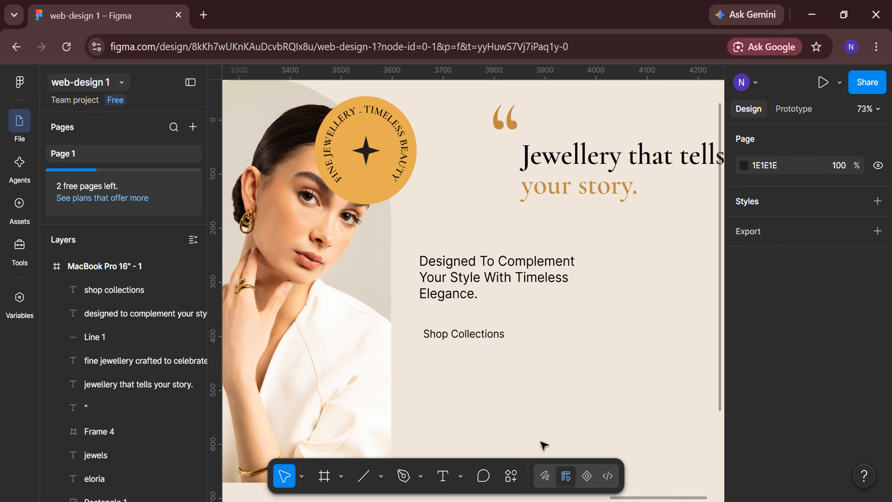
# Find a "right arrow" icon with the Iconify plugin and import solar:arrow-right-outline as a frame.
pyautogui.click(511, 476)
pyautogui.click(511, 281)
pyautogui.hscroll(4, 348, 381)
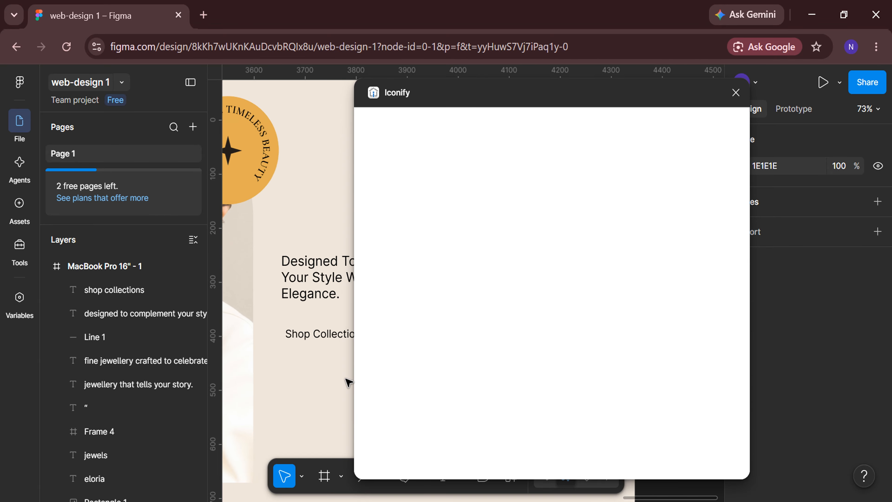
pyautogui.click(438, 150)
pyautogui.write('right')
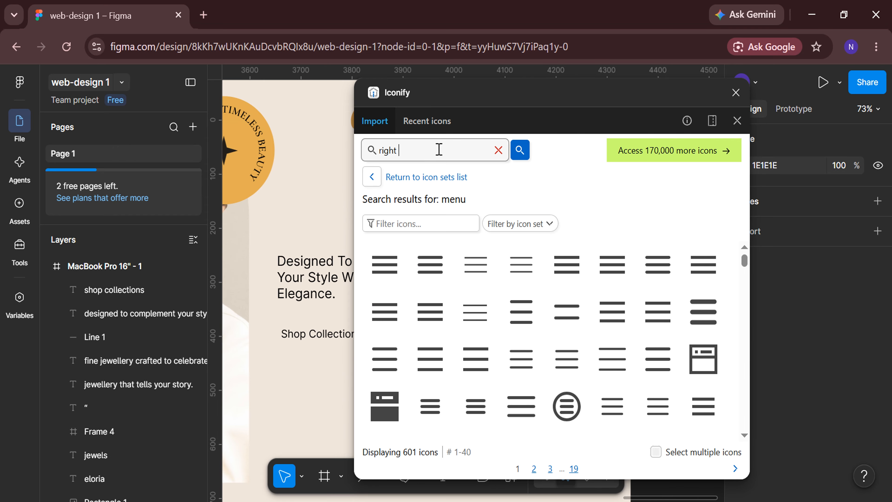
pyautogui.write(' arrow')
pyautogui.press('Return')
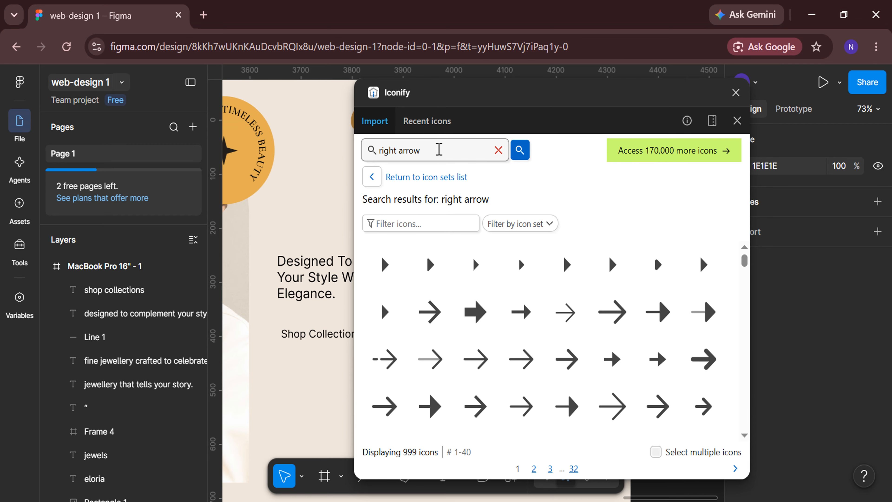
pyautogui.click(522, 358)
pyautogui.click(552, 465)
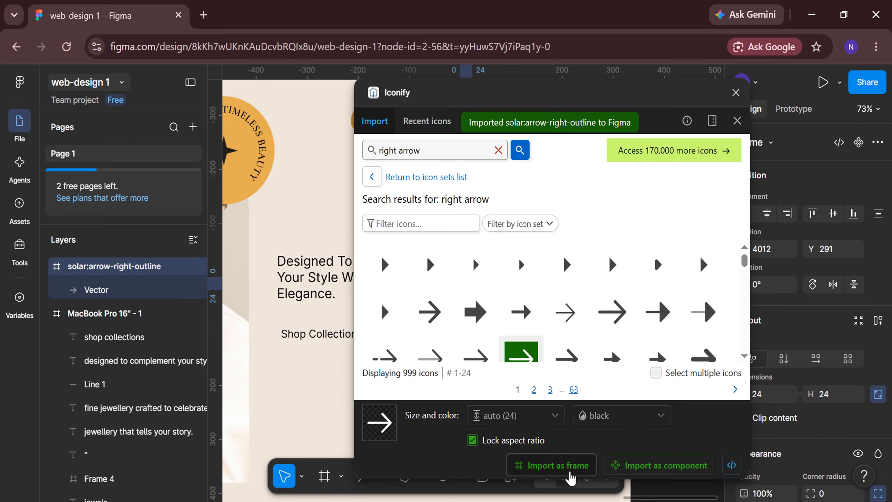
pyautogui.click(736, 93)
# Rename the imported icon's layer as arrow-right-outline.
pyautogui.doubleClick(90, 266)
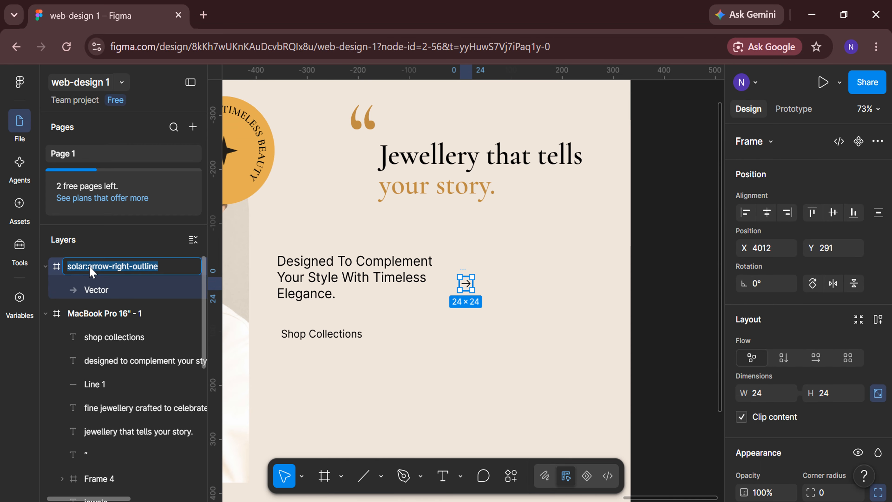
pyautogui.click(90, 267)
pyautogui.press('Return')
# Place the arrow icon just after the "Shop Collections" text and nest its layer inside the MacBook Pro 16" - 1 frame.
pyautogui.scroll(3, 319, 316)
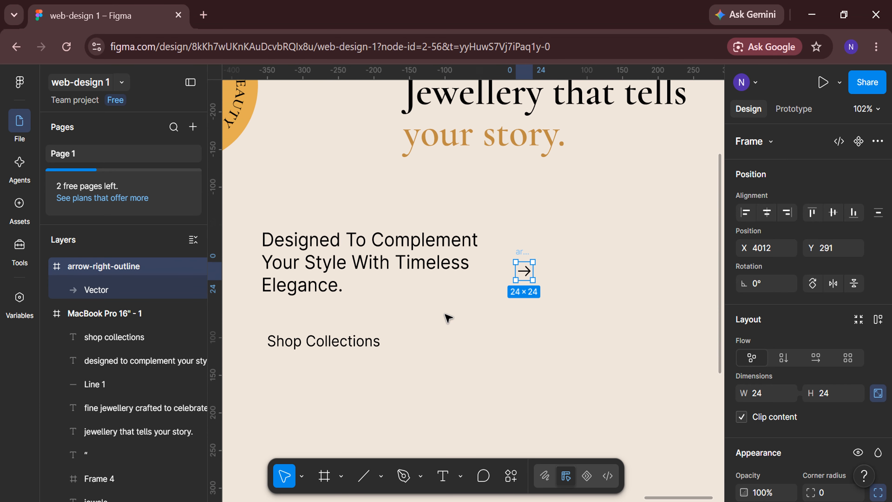
pyautogui.hscroll(-1, 446, 317)
pyautogui.moveTo(538, 272); pyautogui.dragTo(416, 345)
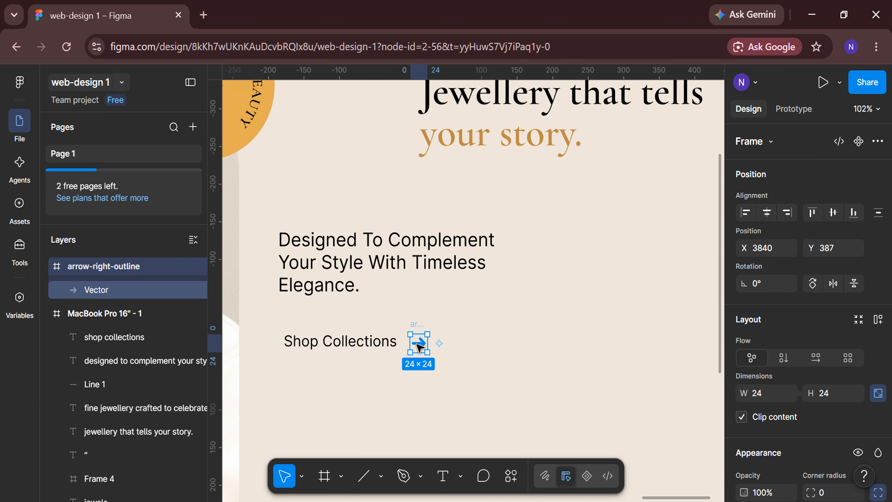
pyautogui.click(45, 266)
pyautogui.moveTo(130, 265); pyautogui.dragTo(129, 303)
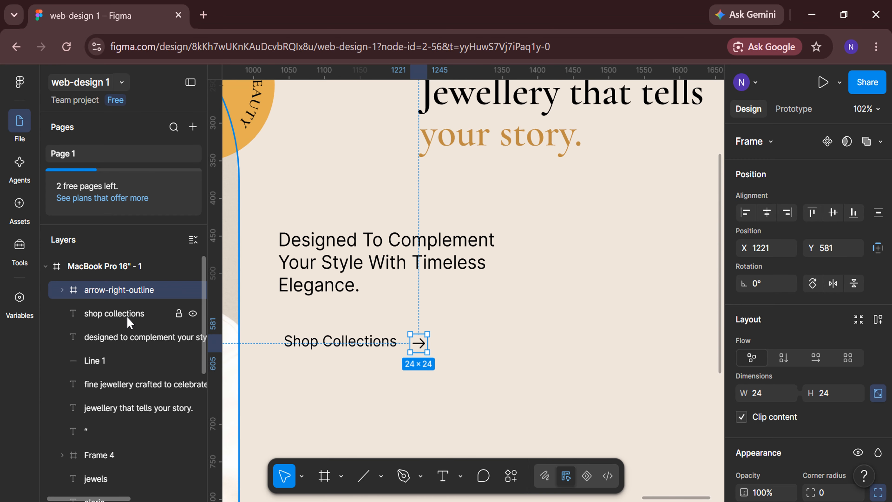
# Align the "Shop Collections" text and the arrow icon on their vertical centres with a spacing of 5.
pyautogui.keyDown('shift'); pyautogui.click(128, 313); pyautogui.keyUp('shift')
pyautogui.click(832, 217)
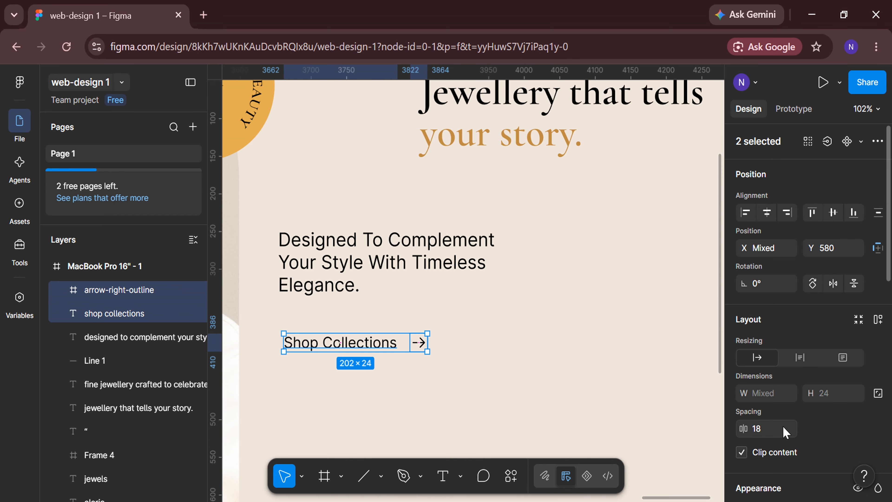
pyautogui.click(778, 434)
pyautogui.write('5')
pyautogui.press('Return')
# Wrap the "Shop Collections" text and arrow in an auto layout with horizontal padding 25 and vertical padding 15.
pyautogui.rightClick(376, 339)
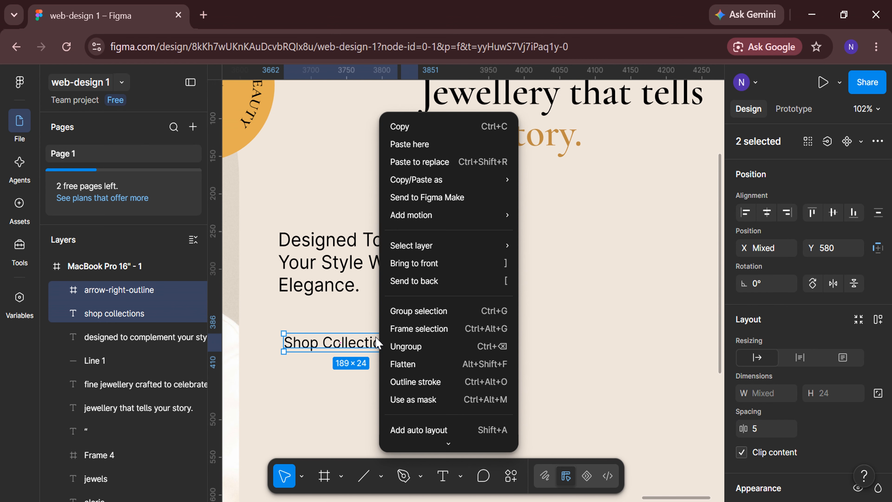
pyautogui.click(423, 428)
pyautogui.scroll(-5, 766, 373)
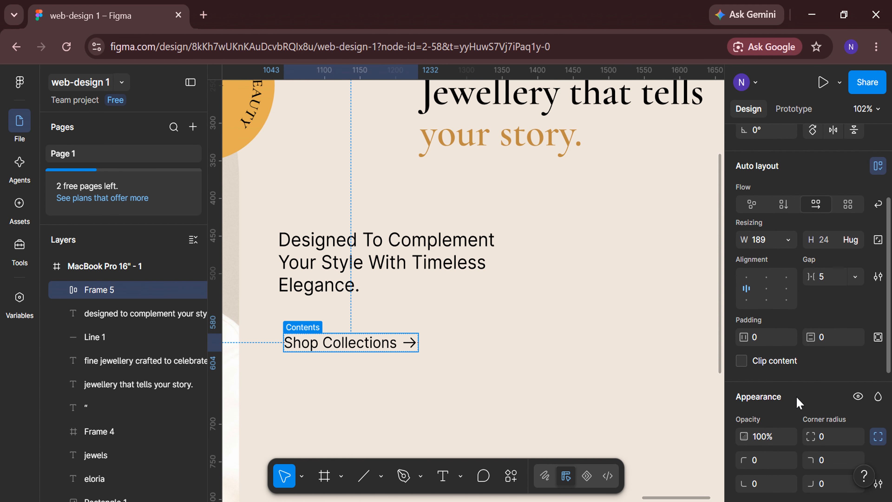
pyautogui.write('25')
pyautogui.press('Return')
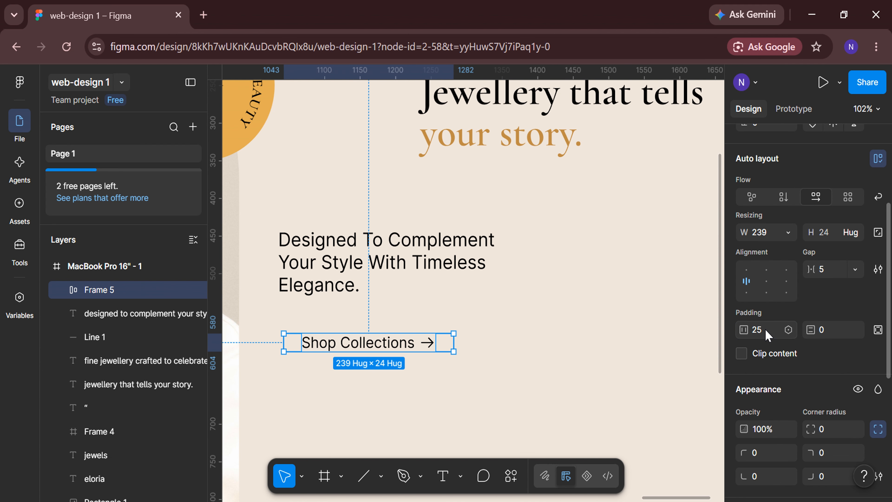
# Fill the "Shop Collections" button with the gold #E4AD52 sampled from the palette squares beside the page.
pyautogui.scroll(-5, 837, 357)
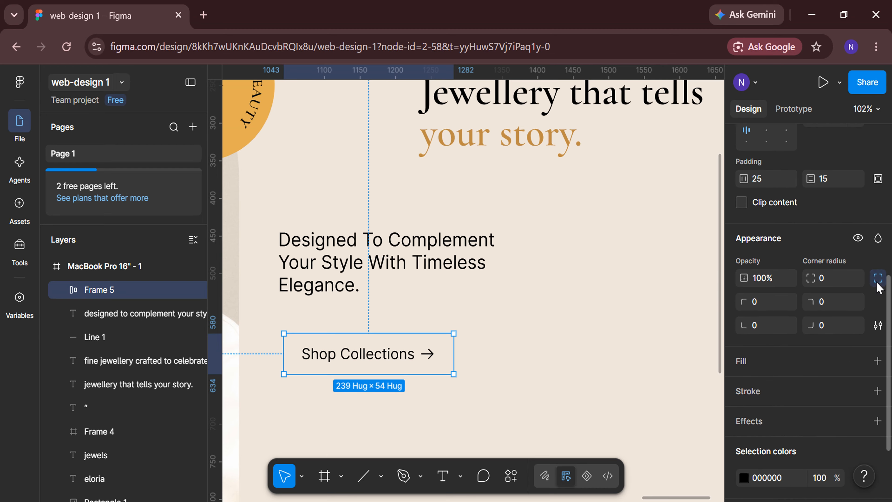
pyautogui.click(878, 277)
pyautogui.click(798, 317)
pyautogui.click(576, 389)
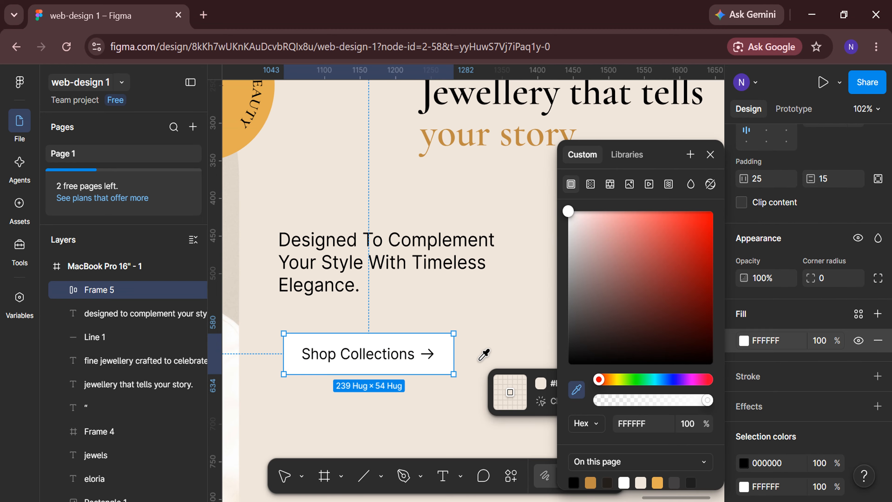
pyautogui.scroll(-6, 457, 348)
pyautogui.hscroll(-10, 351, 362)
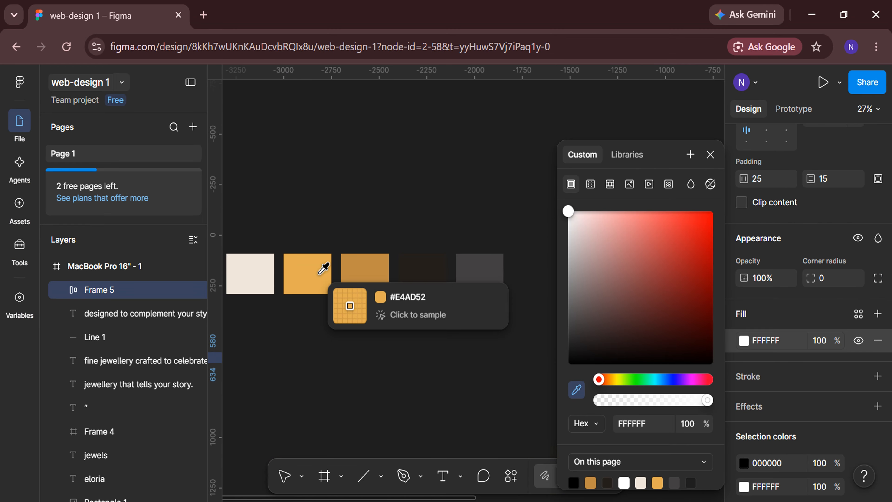
pyautogui.click(320, 272)
pyautogui.click(407, 401)
# Position the "Shop Collections" button under the supporting text at X 1035 and Y 560.
pyautogui.hscroll(15, 407, 400)
pyautogui.scroll(8, 631, 382)
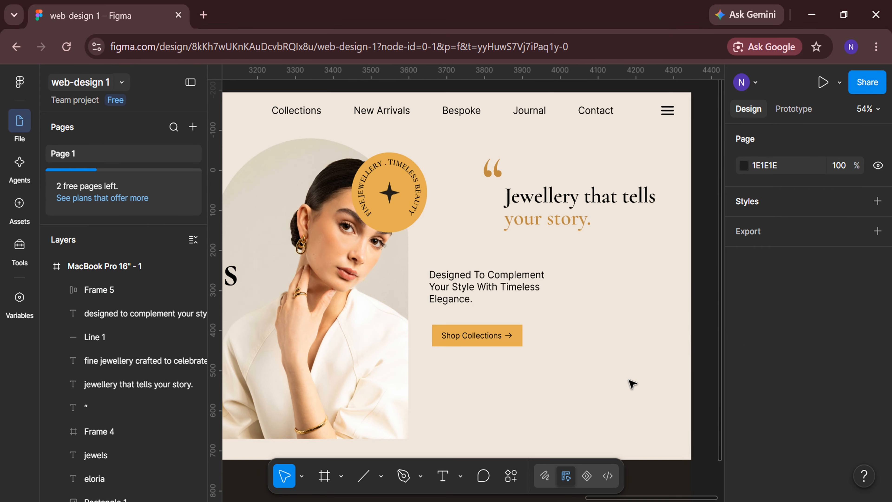
pyautogui.click(499, 315)
pyautogui.click(498, 316)
pyautogui.moveTo(474, 313); pyautogui.dragTo(474, 306)
pyautogui.scroll(2, 467, 307)
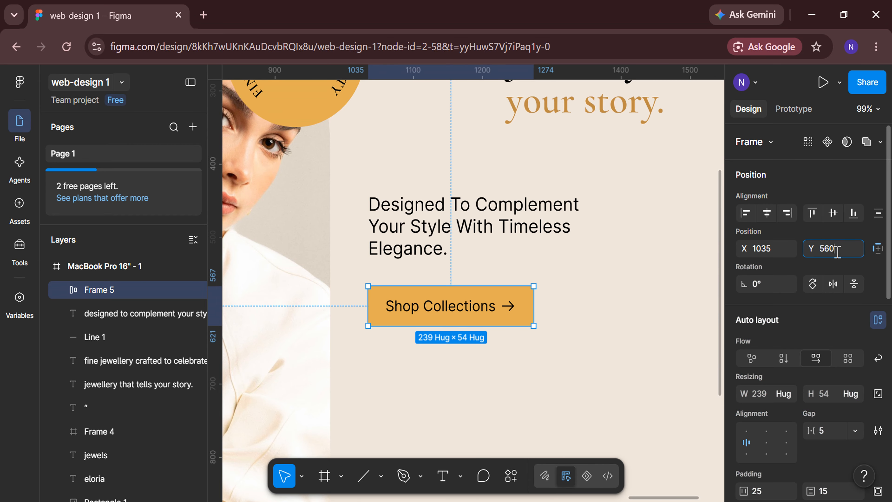
pyautogui.press('Return')
pyautogui.click(609, 365)
# Draw a 300 × 300 rectangle in the page's lower-right area, above the dark band.
pyautogui.scroll(-3, 607, 364)
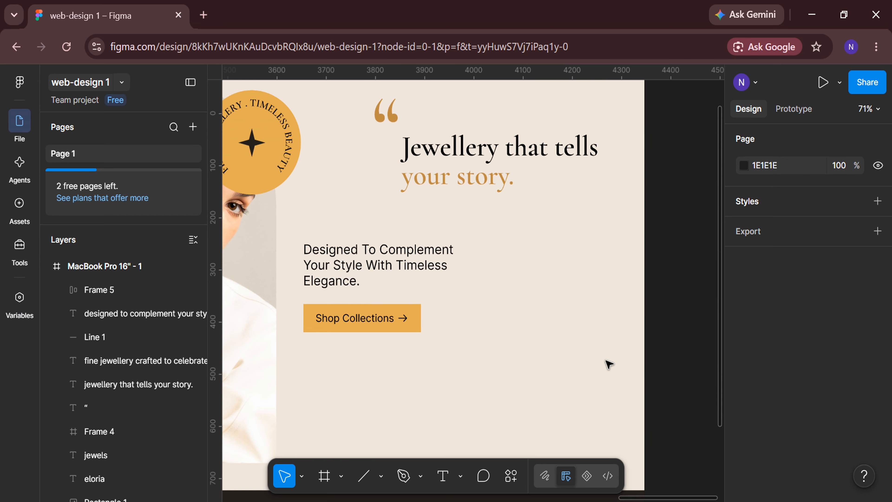
pyautogui.scroll(-2, 544, 378)
pyautogui.click(382, 476)
pyautogui.click(437, 340)
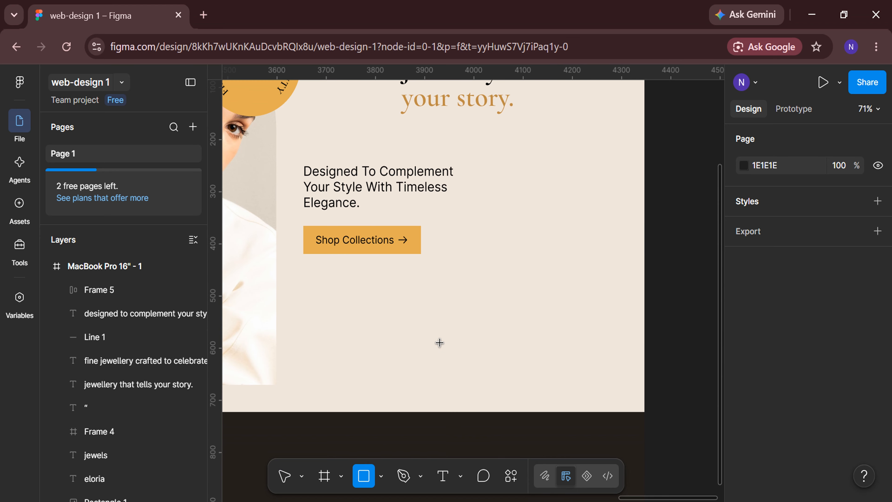
pyautogui.moveTo(497, 264); pyautogui.dragTo(581, 315)
pyautogui.press('Return')
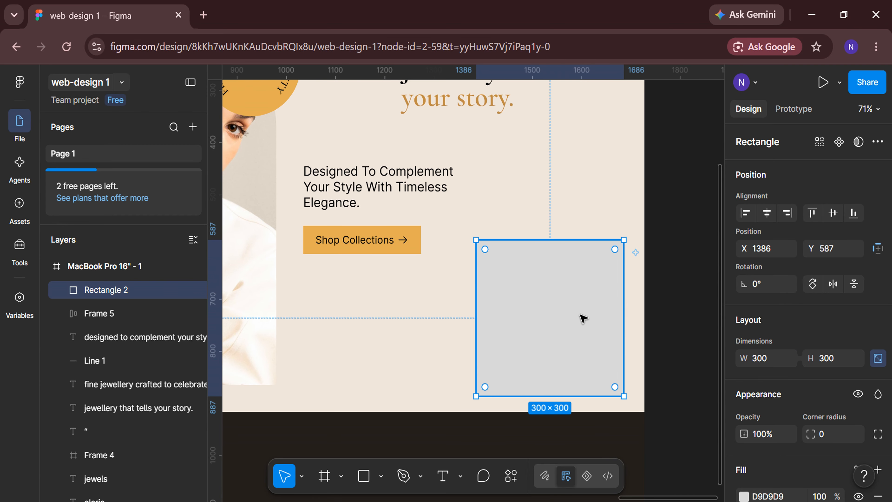
# Set the new rectangle's position to X 1365 and Y 565.
pyautogui.click(776, 250)
pyautogui.write('1365')
pyautogui.press('Return')
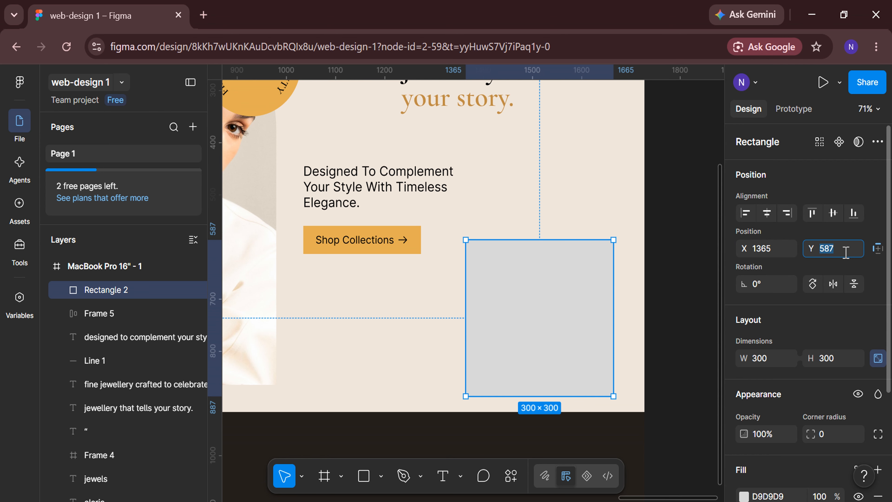
pyautogui.click(845, 252)
pyautogui.write('565')
pyautogui.press('Return')
# Set the rectangle's corner radius to 30 and fill it with the picture Image_2.
pyautogui.scroll(-3, 830, 327)
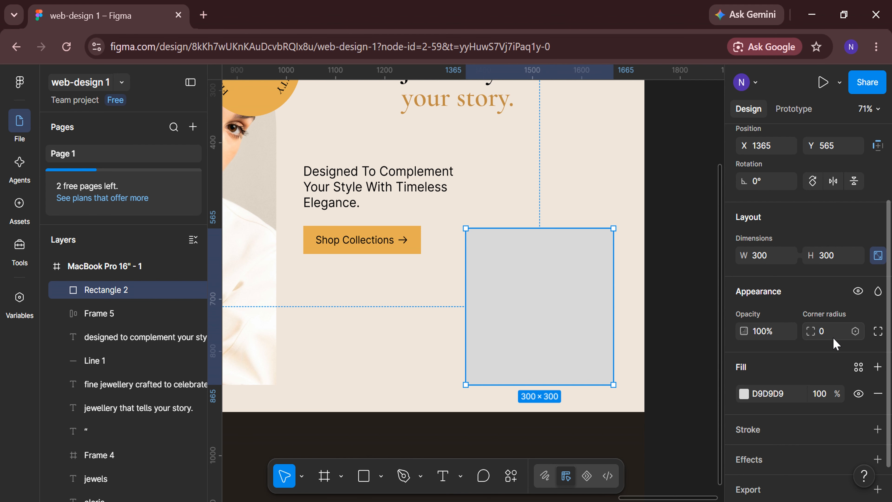
pyautogui.click(744, 393)
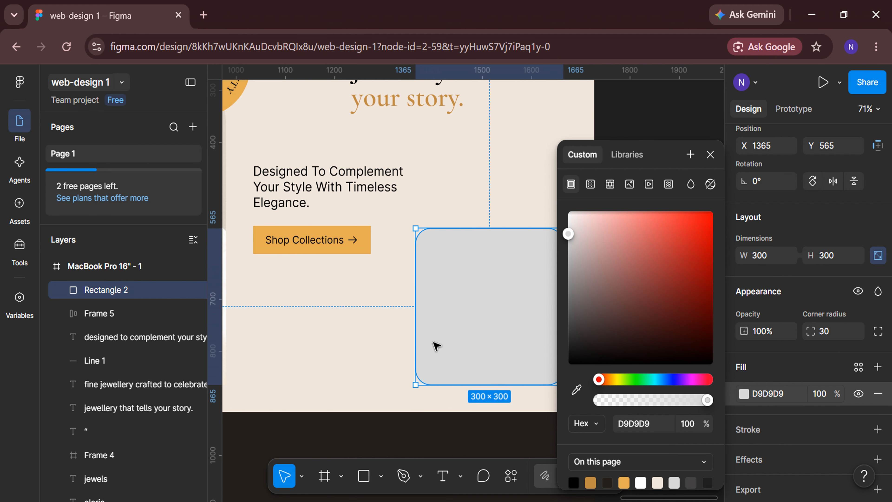
pyautogui.click(629, 184)
pyautogui.click(659, 301)
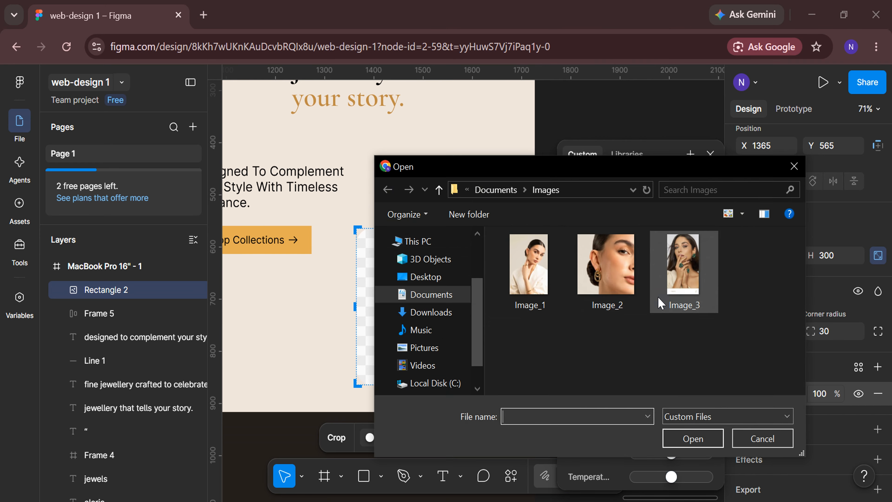
pyautogui.click(605, 263)
pyautogui.click(691, 438)
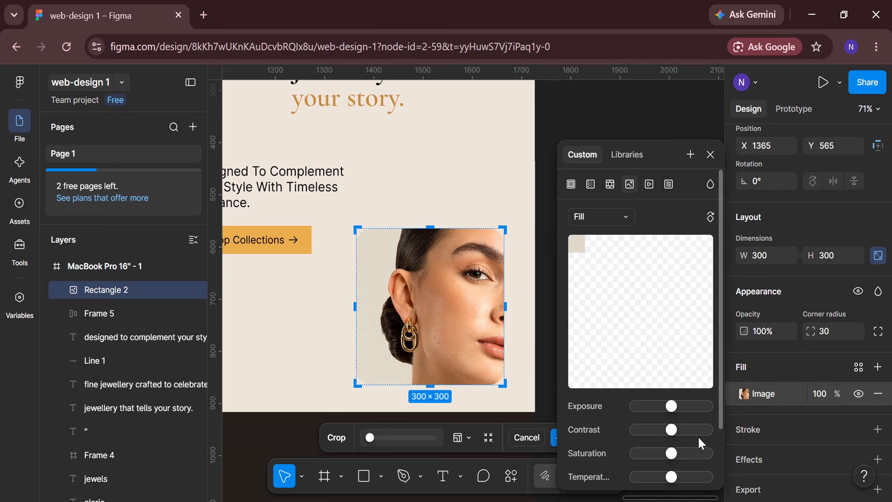
pyautogui.click(710, 154)
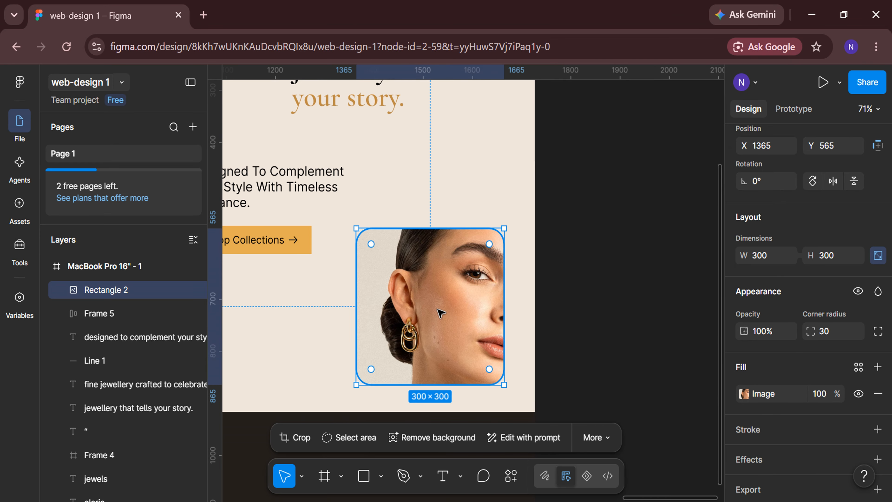
# Duplicate the earring image rectangle in place and scale the copy to a width of 320.
pyautogui.hotkey('ctrl', 'd')
pyautogui.press('k')
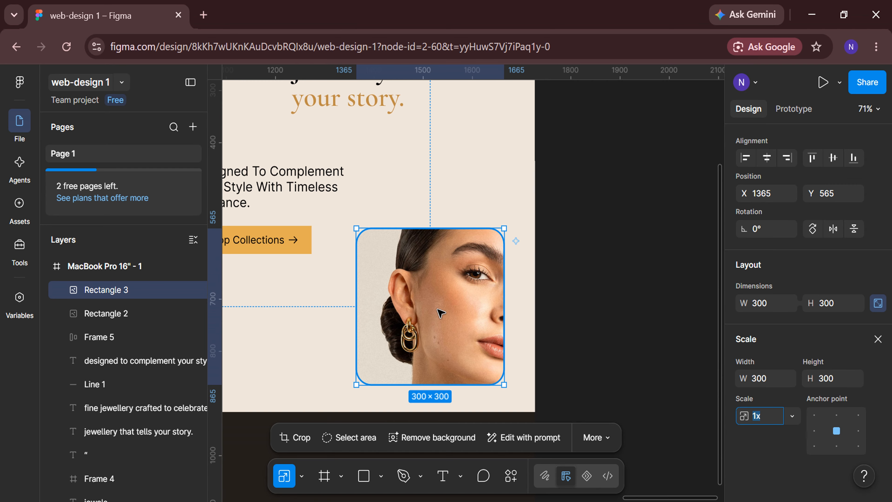
pyautogui.click(777, 384)
pyautogui.write('320')
pyautogui.press('Return')
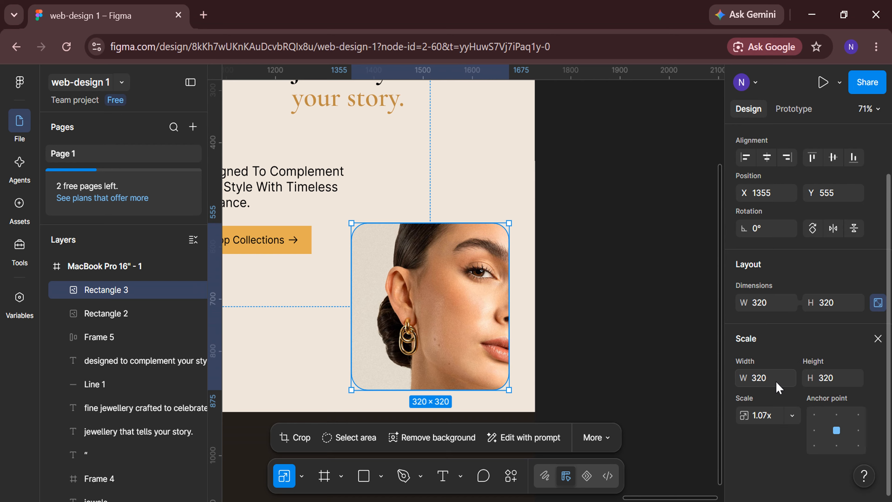
# Remove the picture fill from the 320 × 320 copy and give it an outside stroke.
pyautogui.click(879, 340)
pyautogui.click(877, 355)
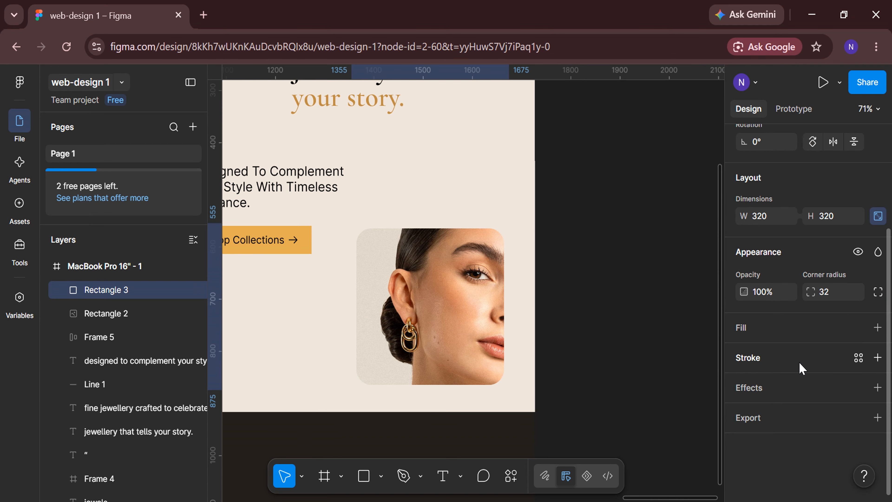
pyautogui.click(799, 365)
pyautogui.click(778, 420)
pyautogui.click(776, 439)
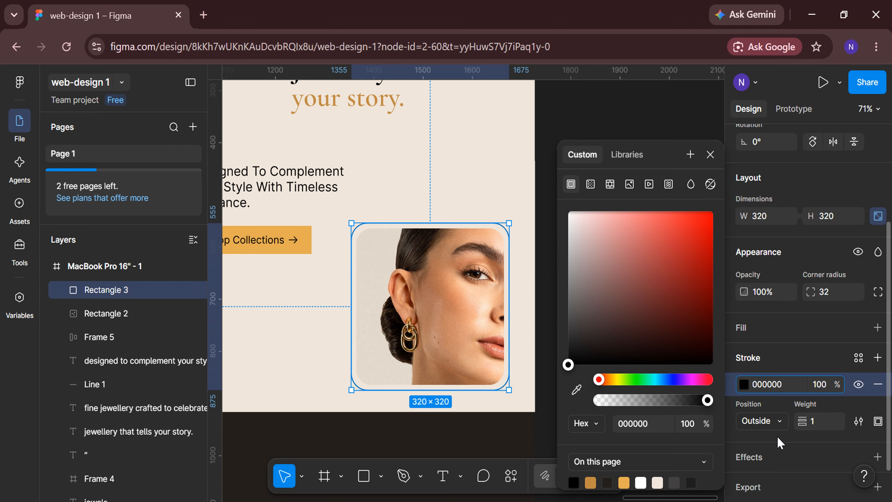
# Set the rectangle outline's stroke weight to 4 and its colour to white FFFFFF.
pyautogui.click(821, 431)
pyautogui.write('4')
pyautogui.press('Return')
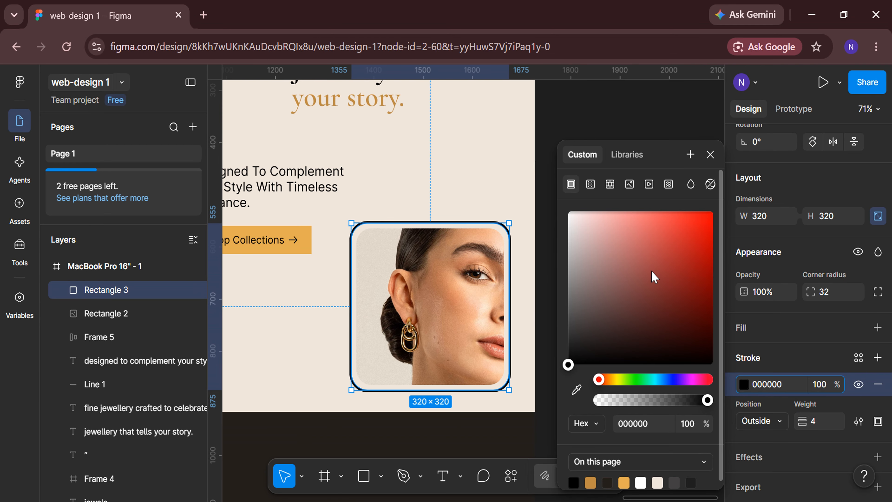
pyautogui.moveTo(651, 277); pyautogui.dragTo(545, 191)
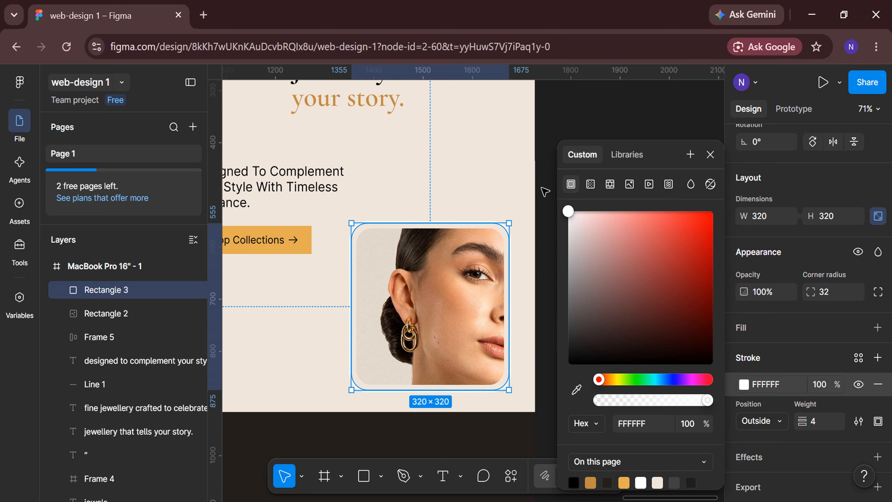
pyautogui.click(710, 154)
# Change the white outline to a dashed stroke with long dashes and gaps, leaving bracket shapes around the earring image's four corners.
pyautogui.click(858, 421)
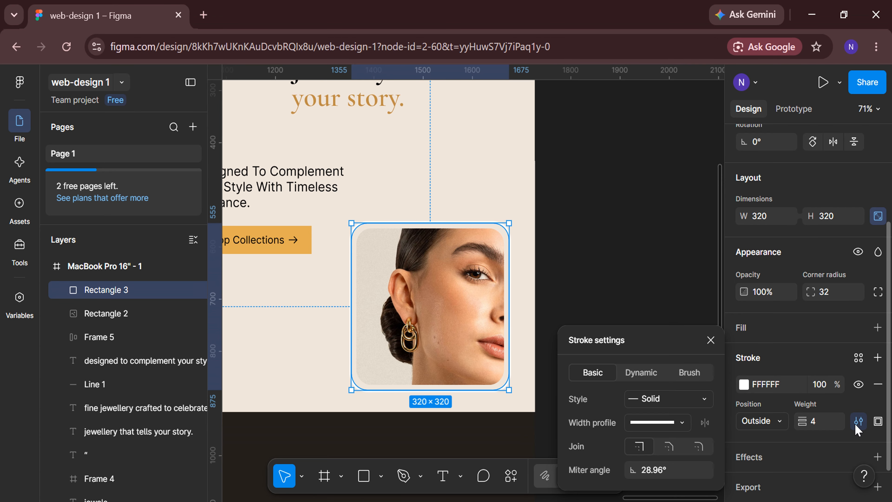
pyautogui.hscroll(2, 484, 393)
pyautogui.click(667, 398)
pyautogui.click(667, 416)
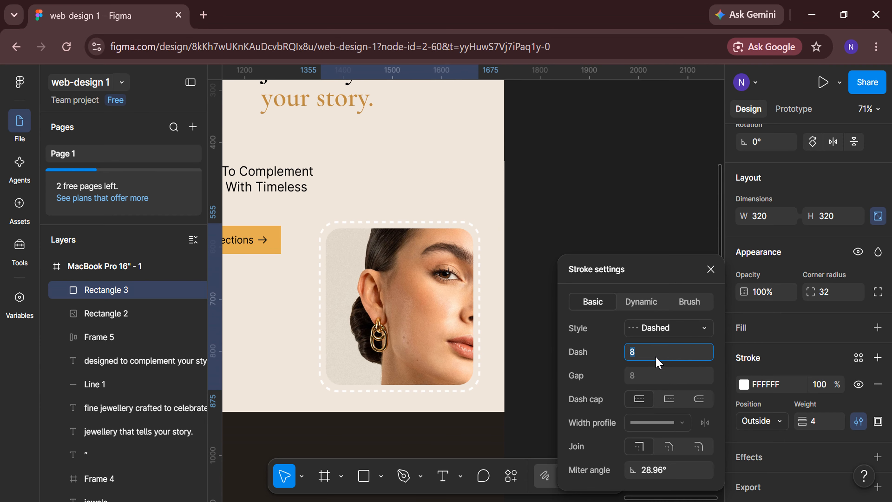
pyautogui.click(710, 269)
pyautogui.scroll(3, 819, 313)
pyautogui.click(625, 329)
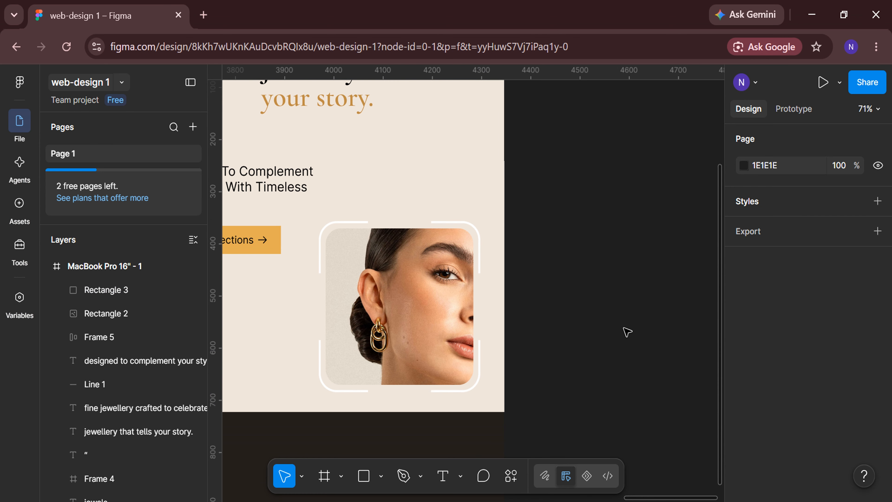
# Draw a rectangle about 280 × 126 inside the dark band, near its left end below the supporting text.
pyautogui.hscroll(-6, 547, 338)
pyautogui.scroll(-4, 414, 357)
pyautogui.hscroll(-7, 384, 364)
pyautogui.scroll(-3, 384, 365)
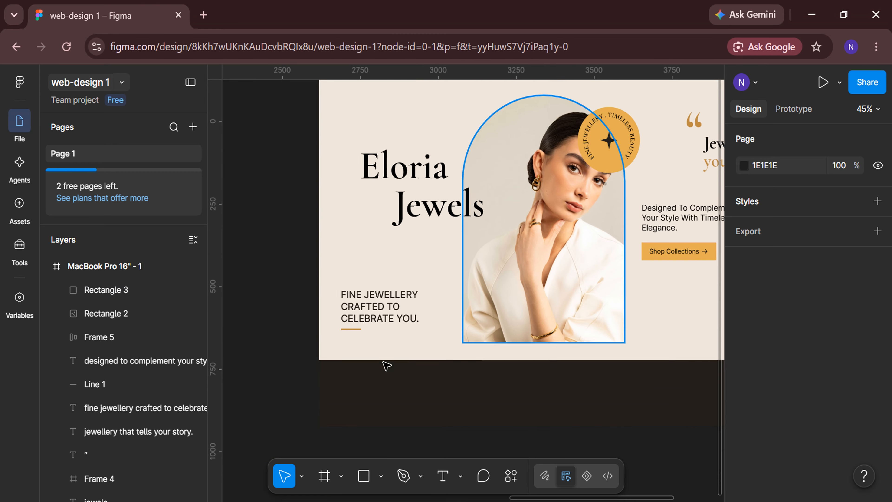
pyautogui.scroll(4, 390, 319)
pyautogui.scroll(3, 392, 318)
pyautogui.click(362, 477)
pyautogui.hscroll(-2, 352, 297)
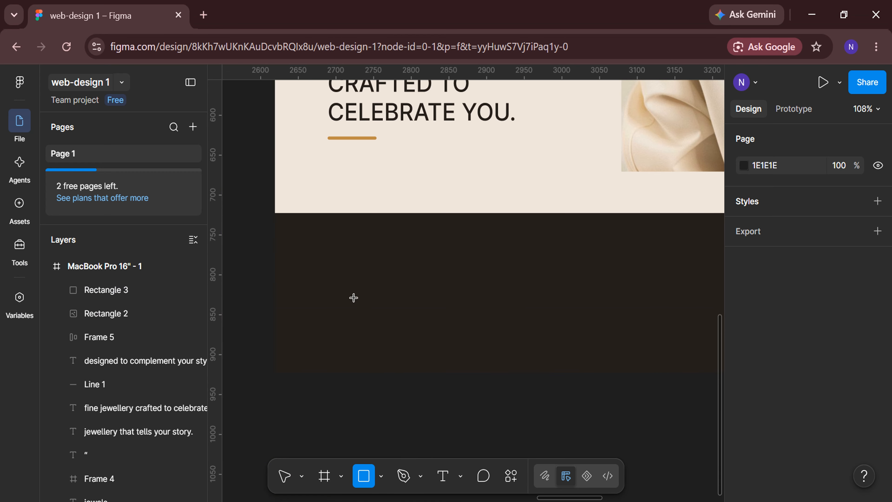
pyautogui.moveTo(312, 250); pyautogui.dragTo(523, 352)
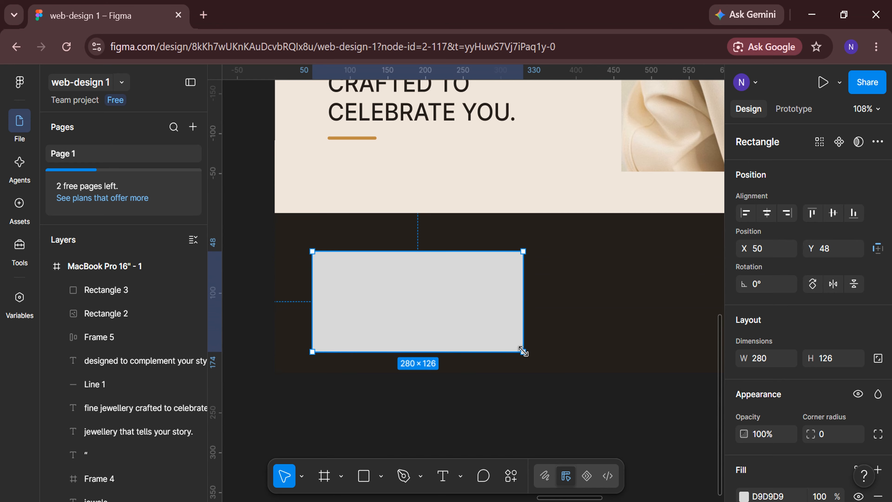
# Resize the new card rectangle to 320 × 150 and centre it vertically in the dark band.
pyautogui.press('Return')
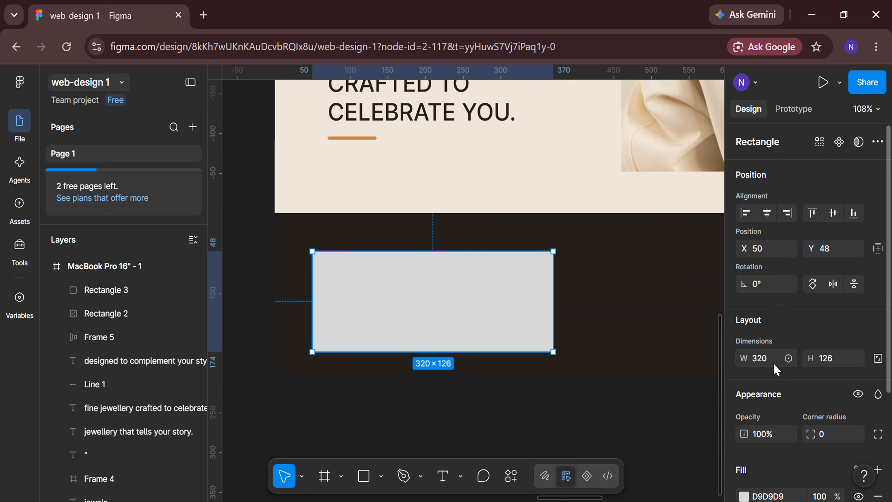
pyautogui.click(845, 365)
pyautogui.write('150')
pyautogui.press('Return')
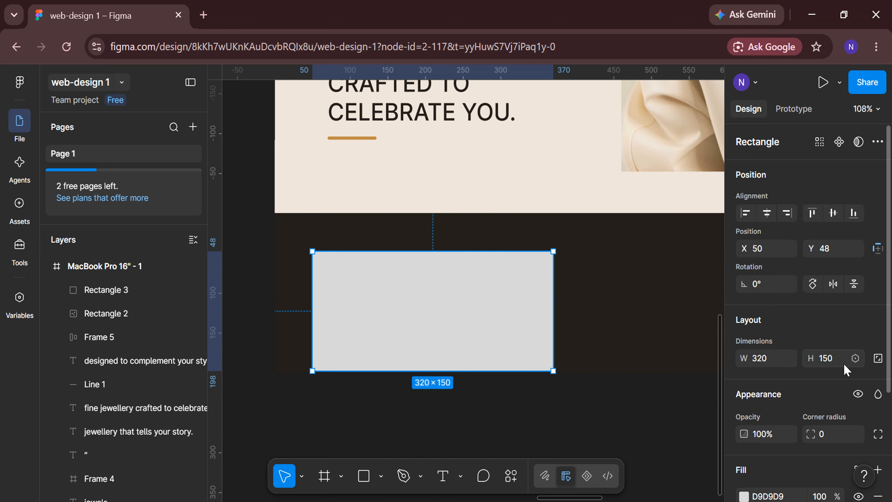
pyautogui.click(835, 217)
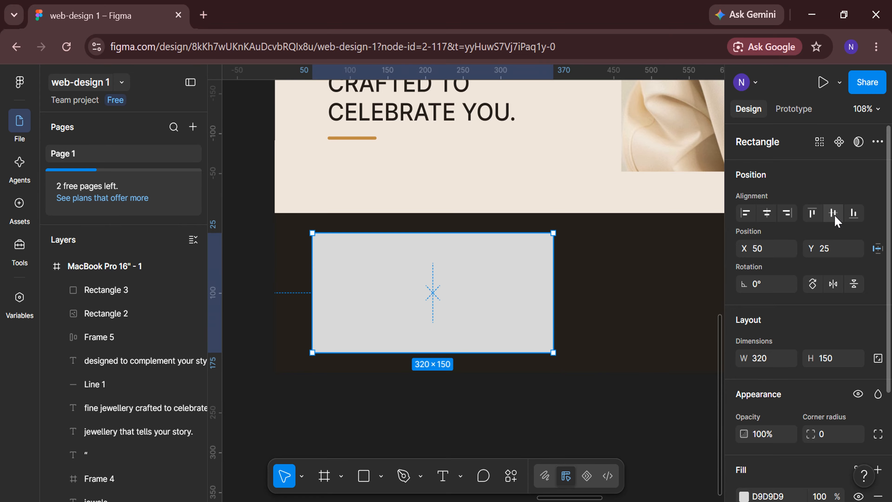
# Set the card rectangle's corner radius to 15 and its fill opacity to 5%.
pyautogui.scroll(-3, 835, 309)
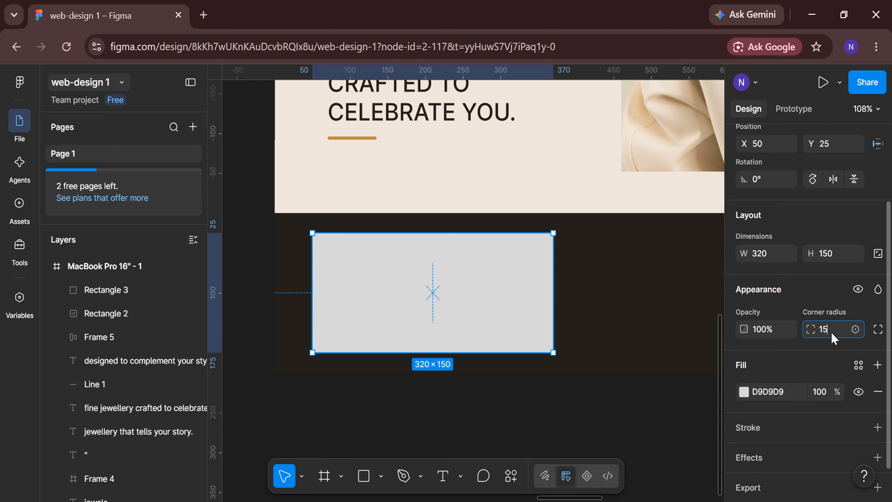
pyautogui.press('Return')
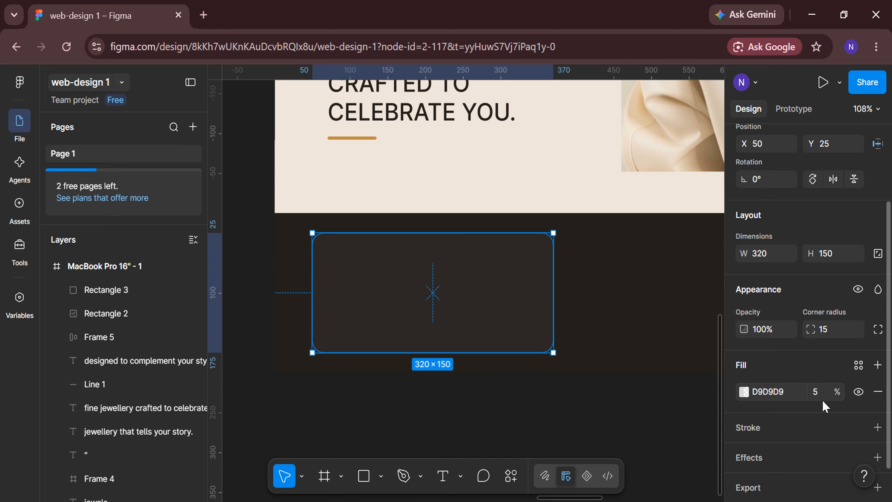
# Add a uniform background blur of 100 to the 320 × 150 card rectangle.
pyautogui.scroll(-1, 818, 404)
pyautogui.click(816, 429)
pyautogui.click(828, 331)
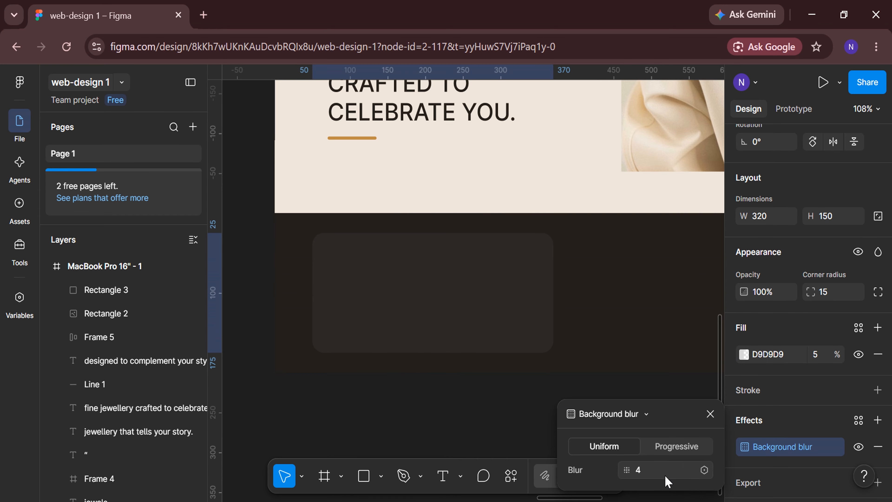
pyautogui.click(667, 480)
pyautogui.write('100')
pyautogui.press('Return')
pyautogui.click(708, 416)
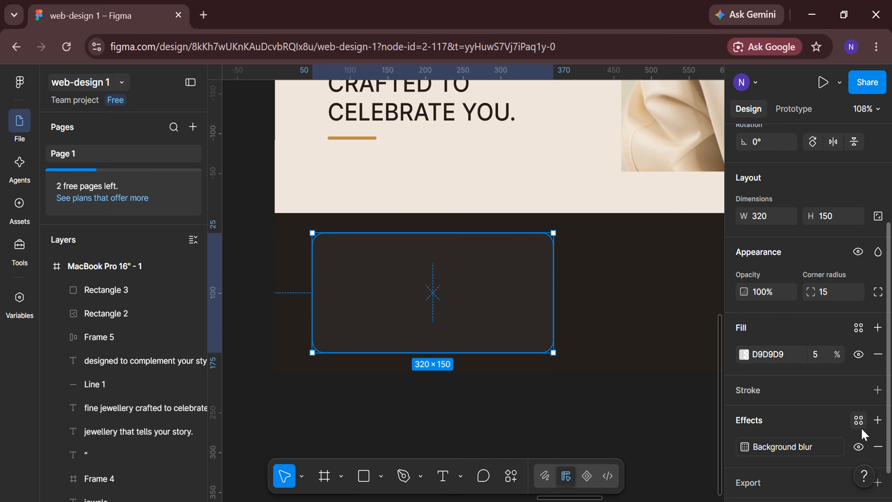
# Add a drop shadow to the card rectangle with its colour opacity set to 15%.
pyautogui.click(877, 420)
pyautogui.click(848, 303)
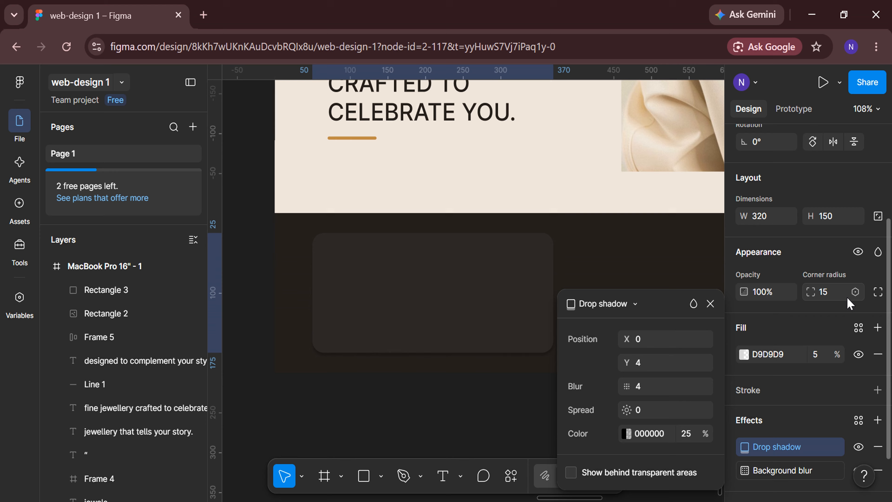
pyautogui.click(694, 437)
pyautogui.write('15')
pyautogui.press('Return')
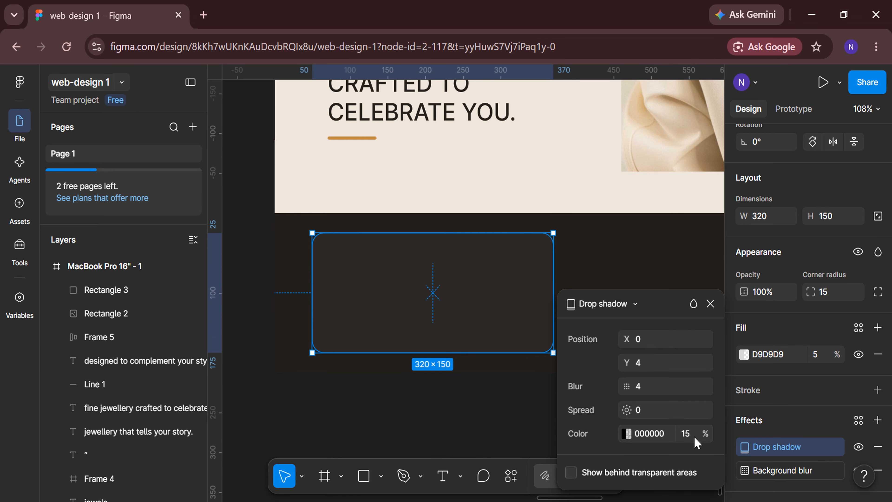
pyautogui.click(710, 309)
# Wrap the card rectangle in a frame and draw a square about 118 × 118 inside its left half.
pyautogui.rightClick(422, 285)
pyautogui.click(442, 327)
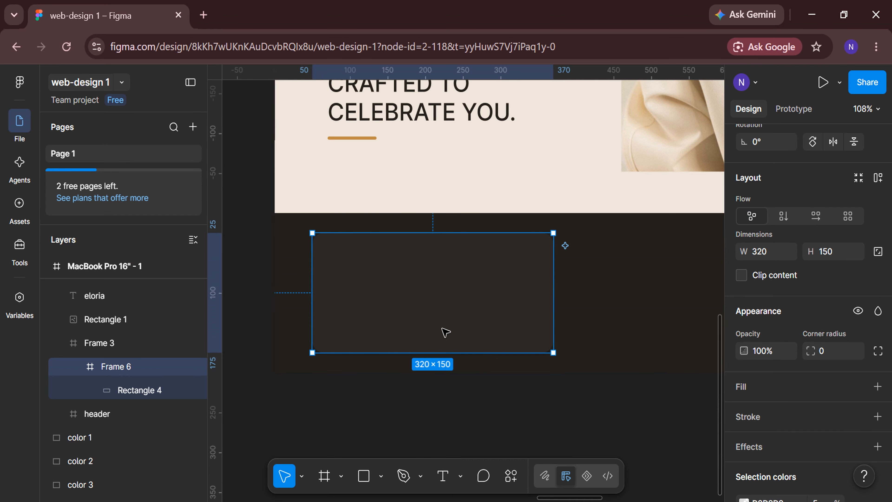
pyautogui.click(365, 478)
pyautogui.scroll(3, 330, 283)
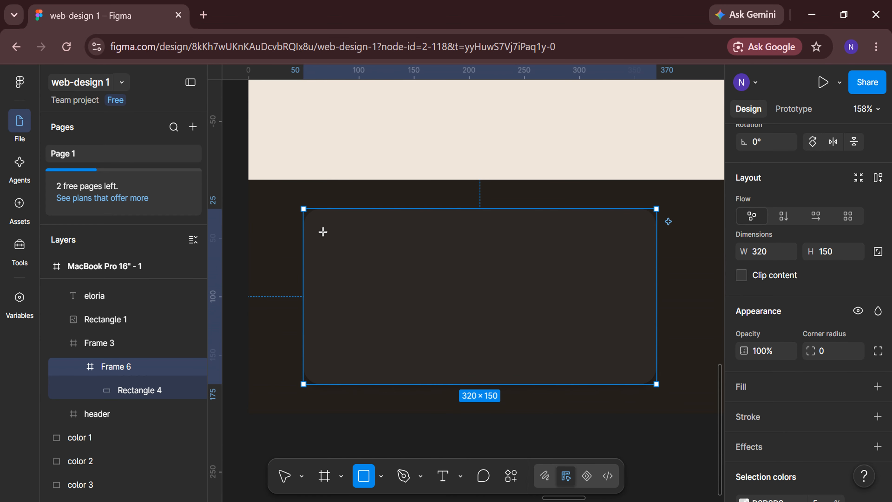
pyautogui.moveTo(323, 232); pyautogui.dragTo(433, 370)
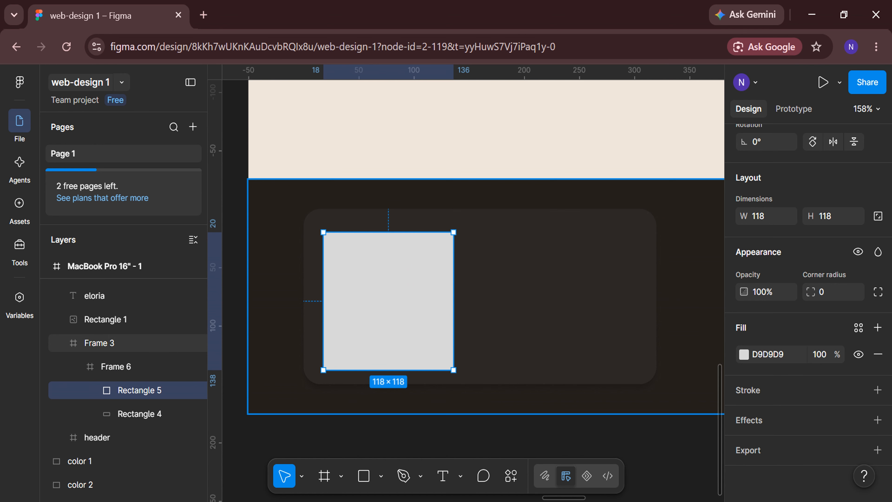
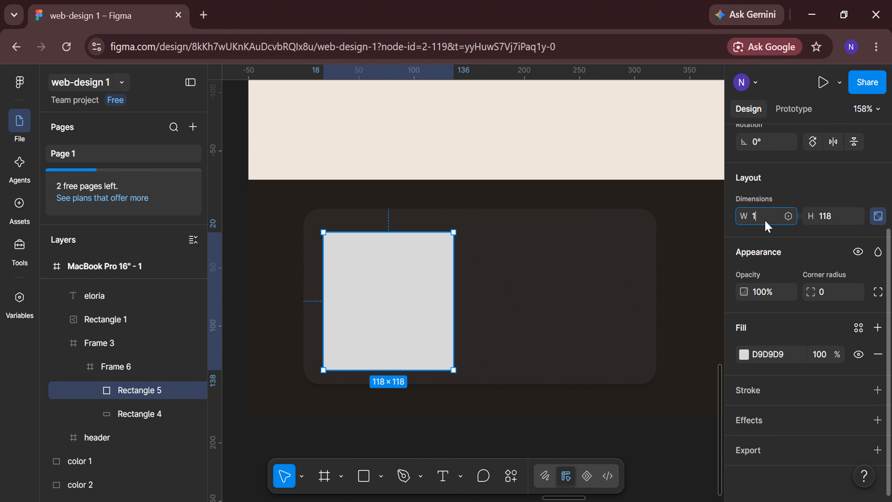
# Size the square to 130 × 130, centre it vertically in the card at X 10, and set its corner radius to 10.
pyautogui.press('Return')
pyautogui.scroll(4, 768, 226)
pyautogui.click(833, 213)
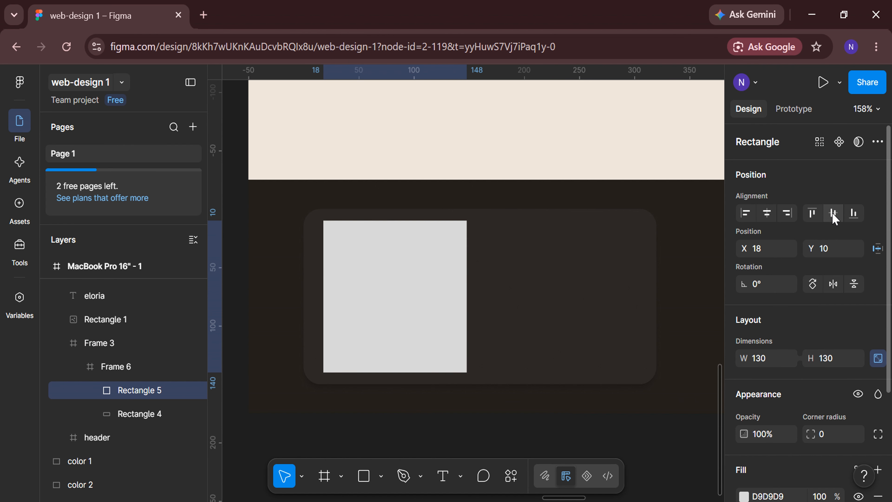
pyautogui.click(761, 251)
pyautogui.write('10')
pyautogui.press('Return')
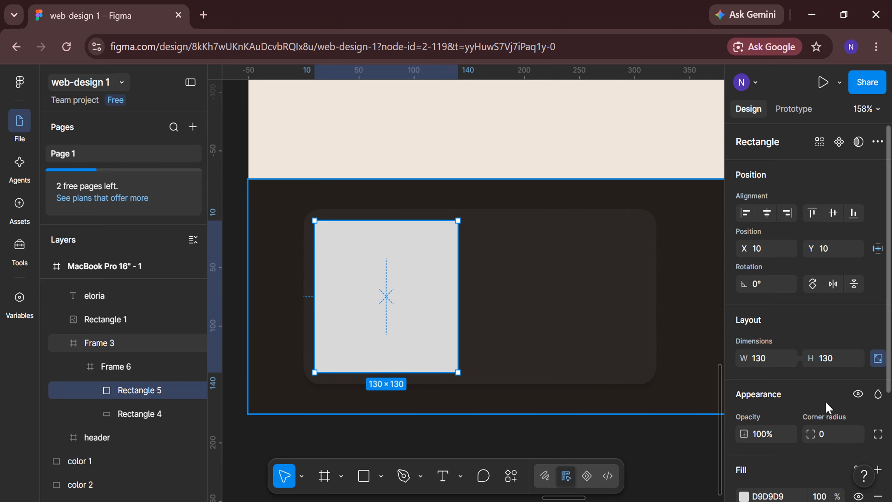
pyautogui.write('10')
pyautogui.press('Return')
# Fill the rounded square with the uploaded photo of the woman wearing green-stone jewellery.
pyautogui.scroll(-3, 808, 421)
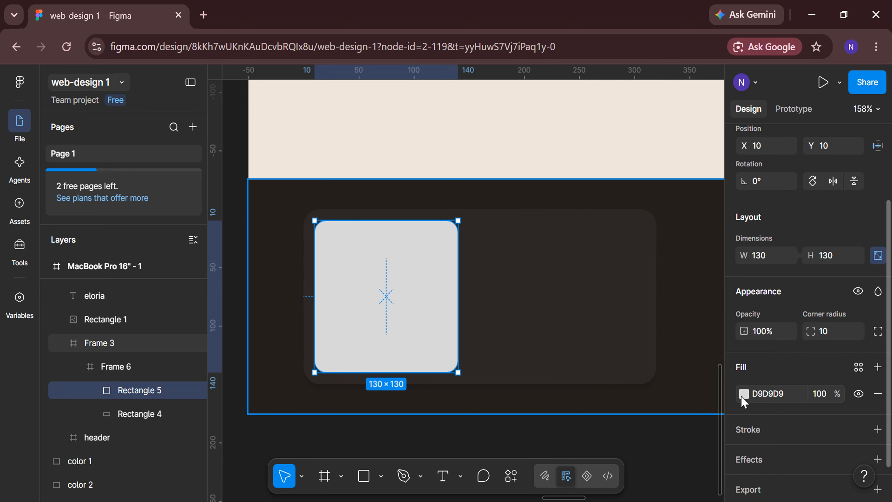
pyautogui.click(744, 394)
pyautogui.click(631, 188)
pyautogui.click(633, 299)
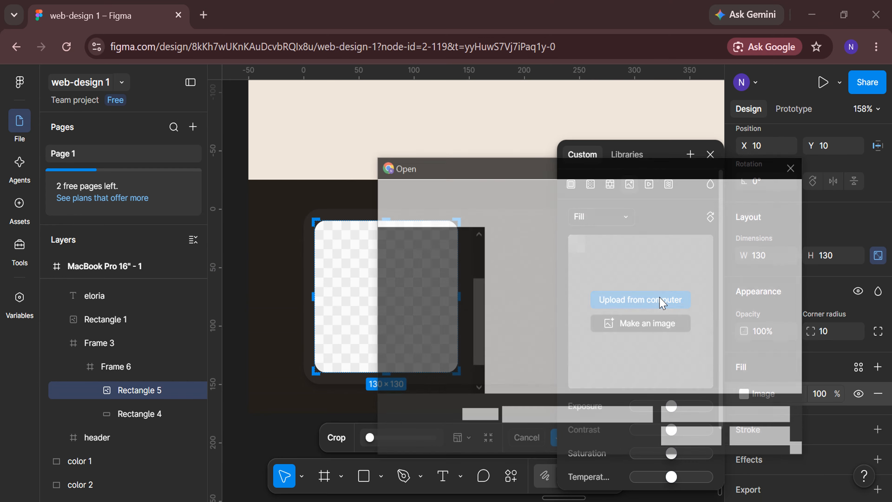
pyautogui.click(678, 296)
pyautogui.click(693, 439)
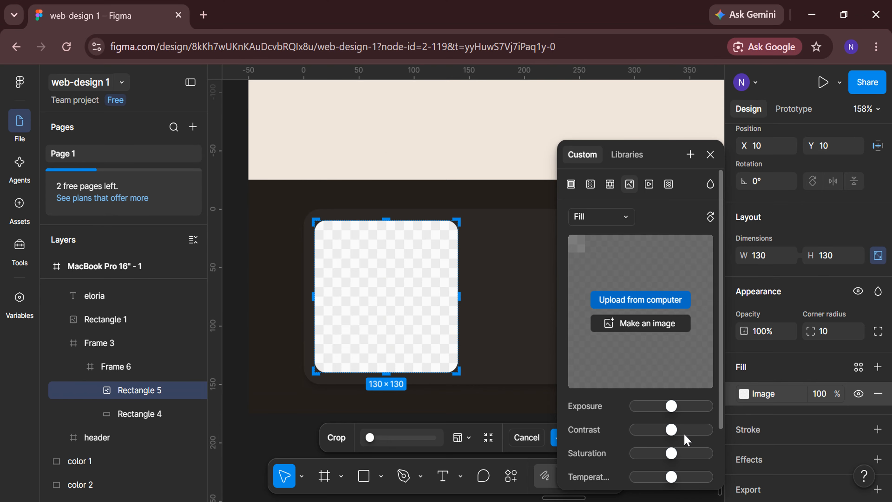
pyautogui.click(714, 153)
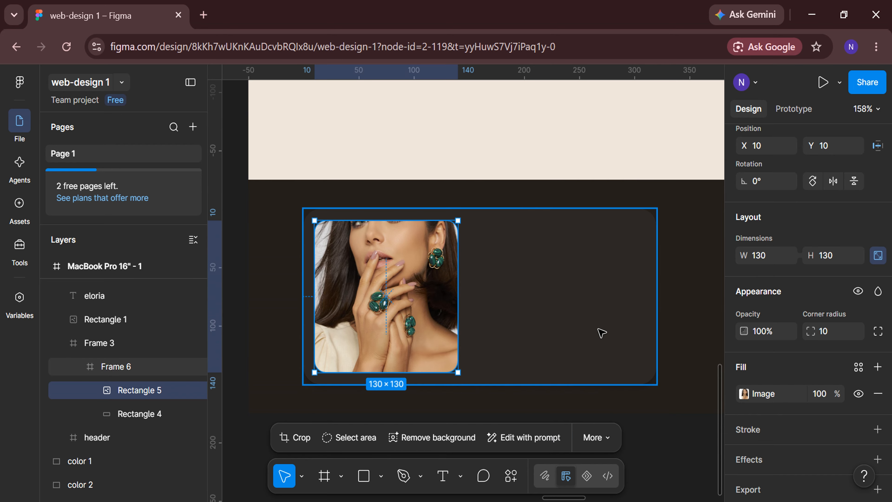
# Add the text "Beautiful" inside the card, to the right of the photo near its upper edge.
pyautogui.hscroll(2, 601, 333)
pyautogui.click(443, 476)
pyautogui.scroll(1, 470, 295)
pyautogui.scroll(1, 441, 281)
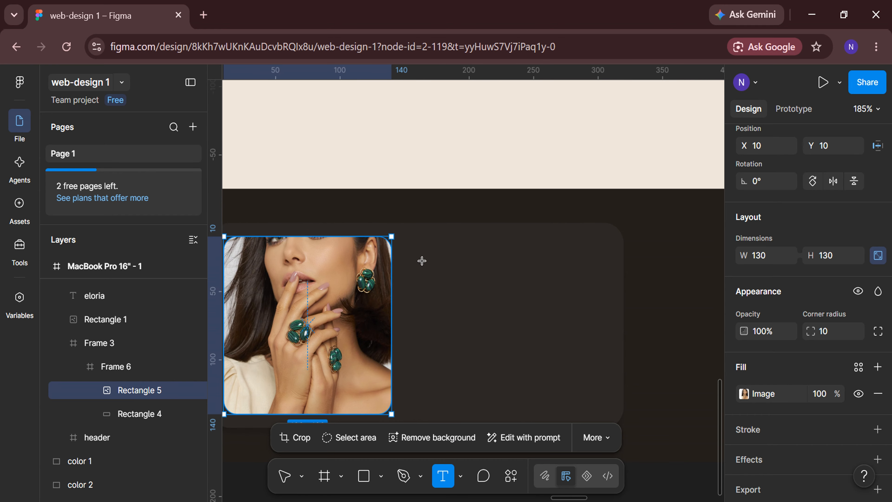
pyautogui.click(419, 255)
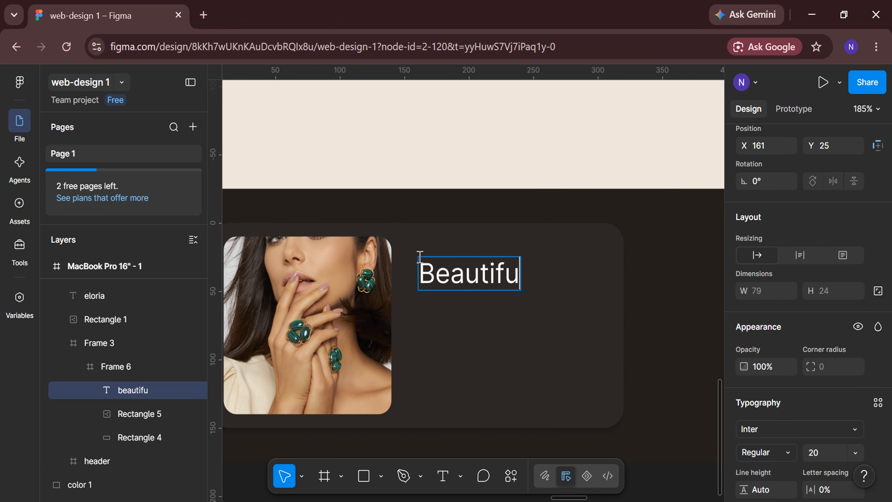
# Set the "Beautiful" text to the Cormorant Garamond font in SemiBold weight.
pyautogui.hotkey('ctrl', 'a')
pyautogui.scroll(-4, 781, 324)
pyautogui.click(829, 297)
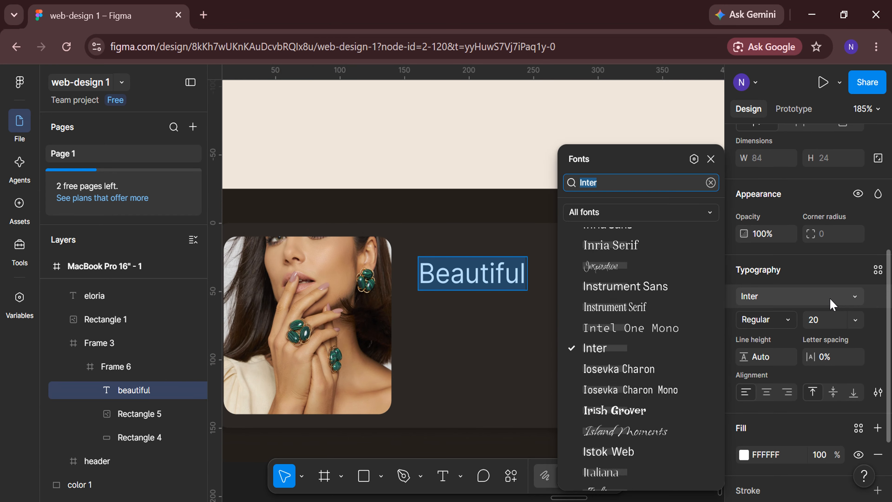
pyautogui.write('cormo')
pyautogui.click(692, 232)
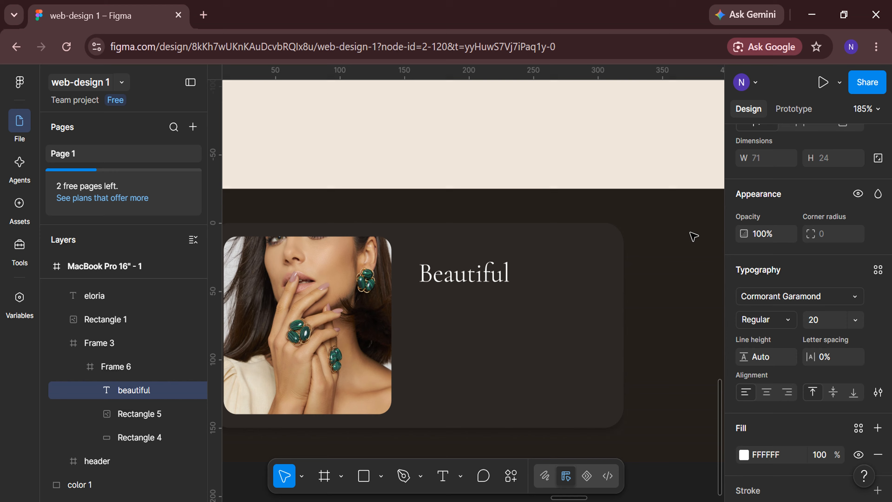
pyautogui.click(781, 319)
pyautogui.click(783, 353)
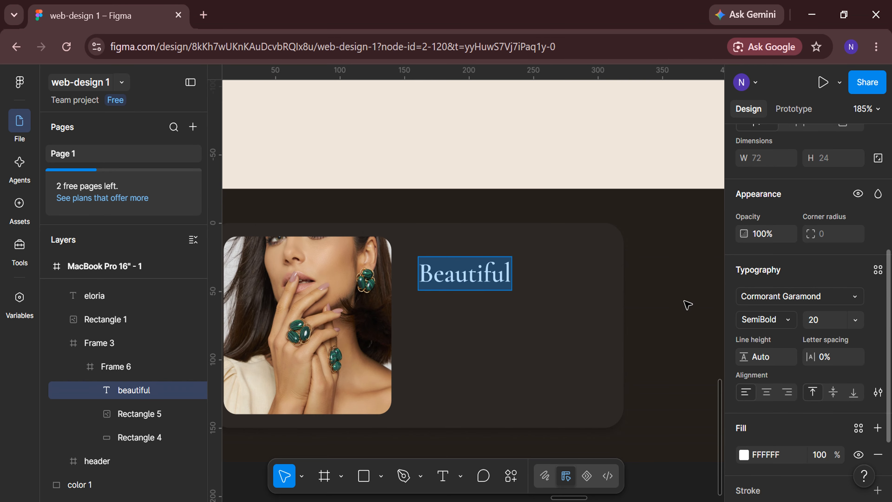
# Extend the card heading to read "Beautiful In Every" with "Detail." on a second line.
pyautogui.click(493, 273)
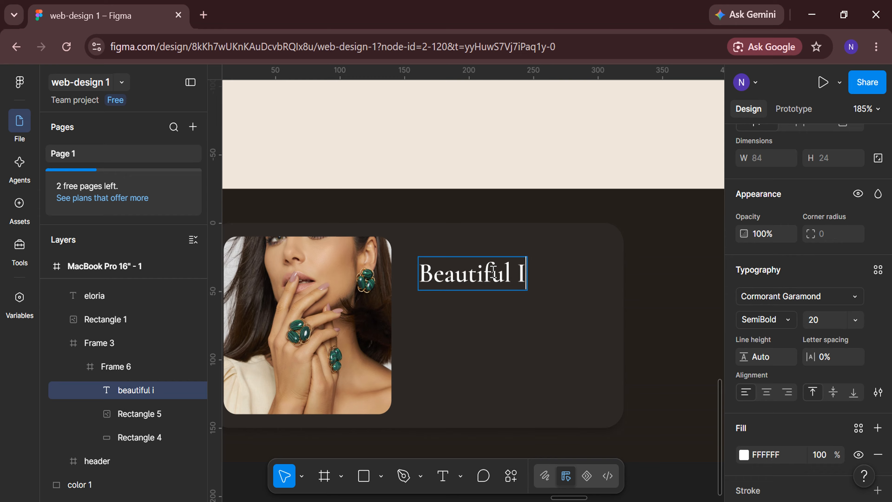
pyautogui.write('In Every')
pyautogui.press('Return')
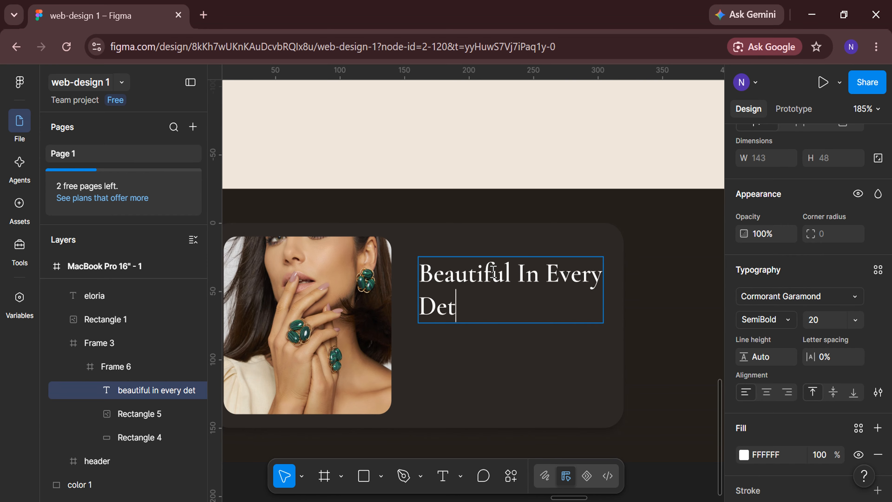
pyautogui.press('Escape')
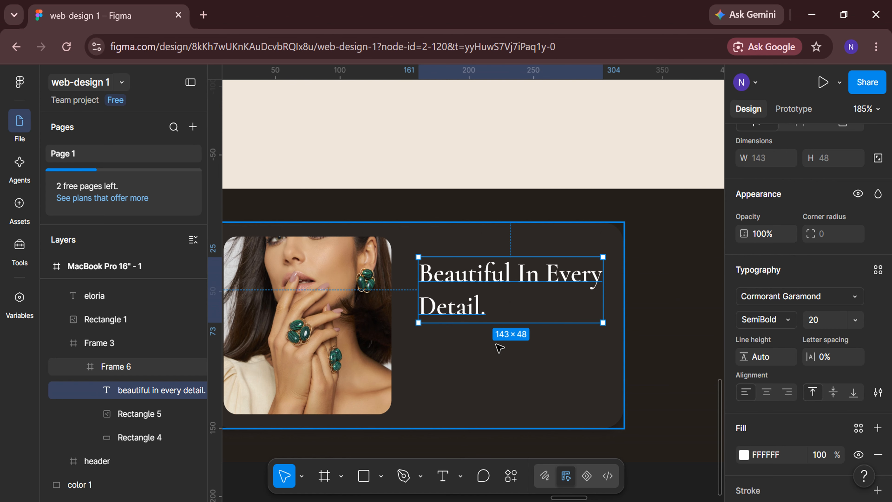
# Add the text "Read More" inside the card below the heading.
pyautogui.scroll(-2, 498, 345)
pyautogui.click(442, 476)
pyautogui.click(421, 340)
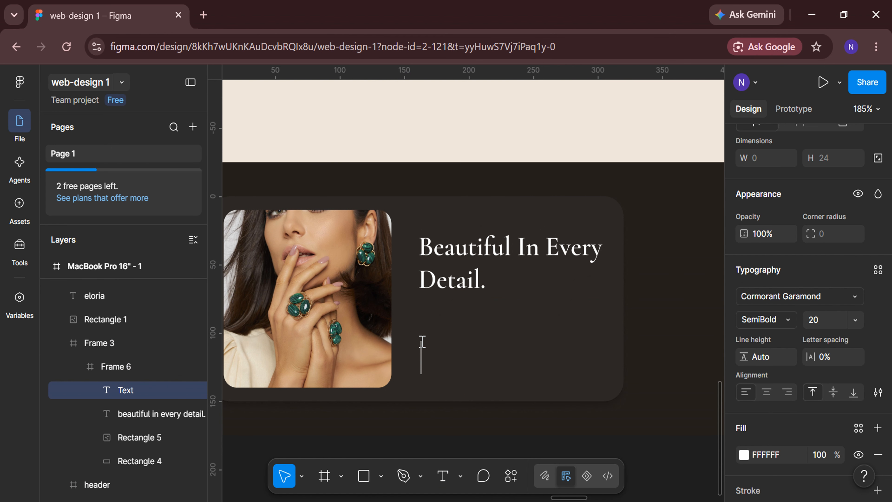
# Format the "Read More" text in Inter Light at size 10.
pyautogui.tripleClick(469, 354)
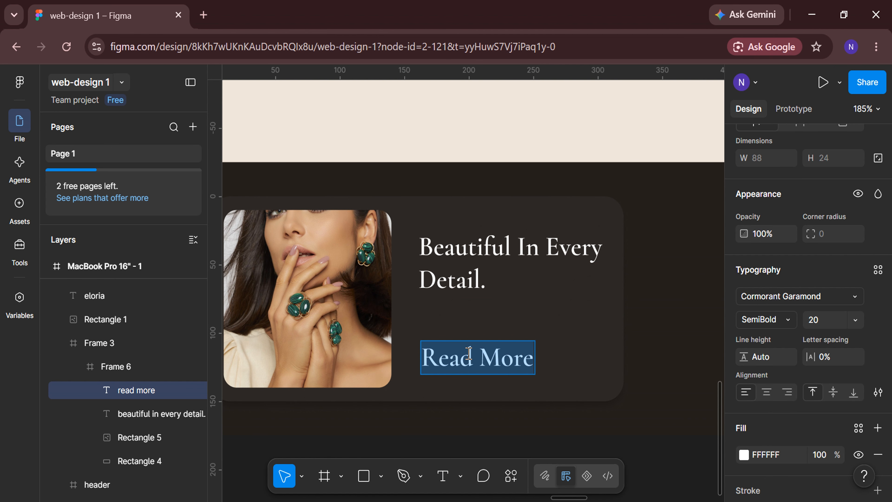
pyautogui.click(839, 303)
pyautogui.write('Inter')
pyautogui.press('Return')
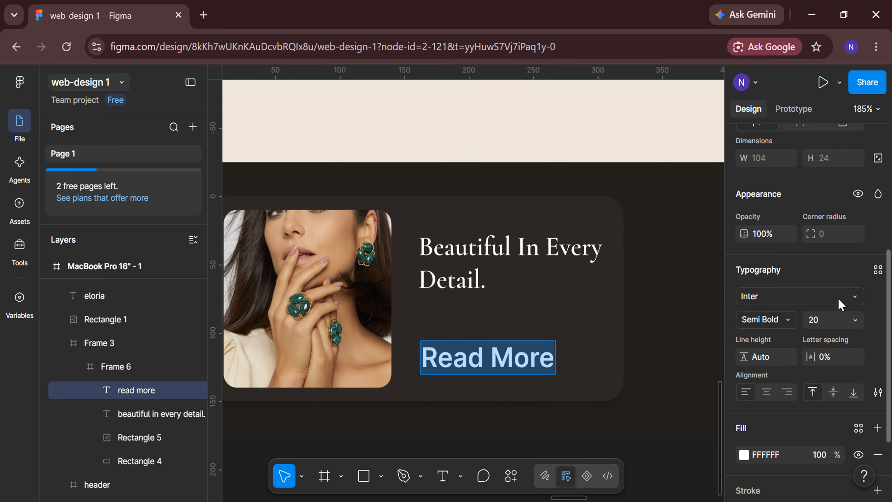
pyautogui.click(790, 323)
pyautogui.click(775, 271)
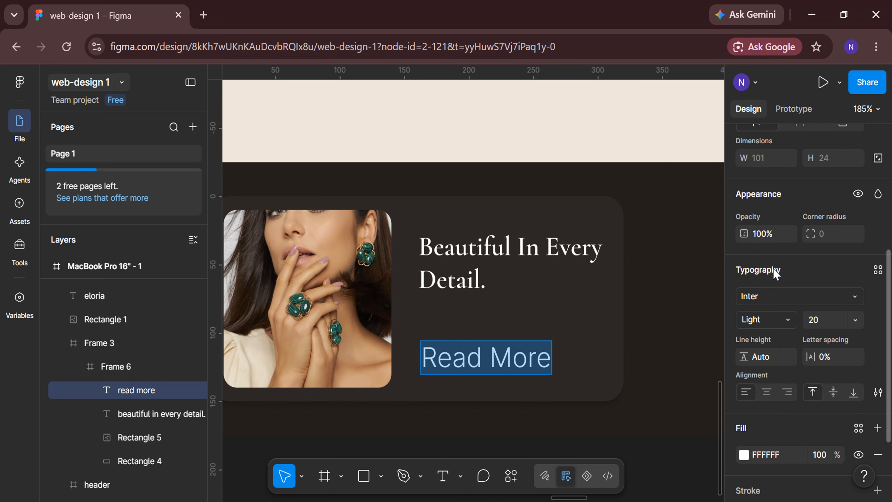
pyautogui.click(830, 320)
pyautogui.write('10')
pyautogui.press('Return')
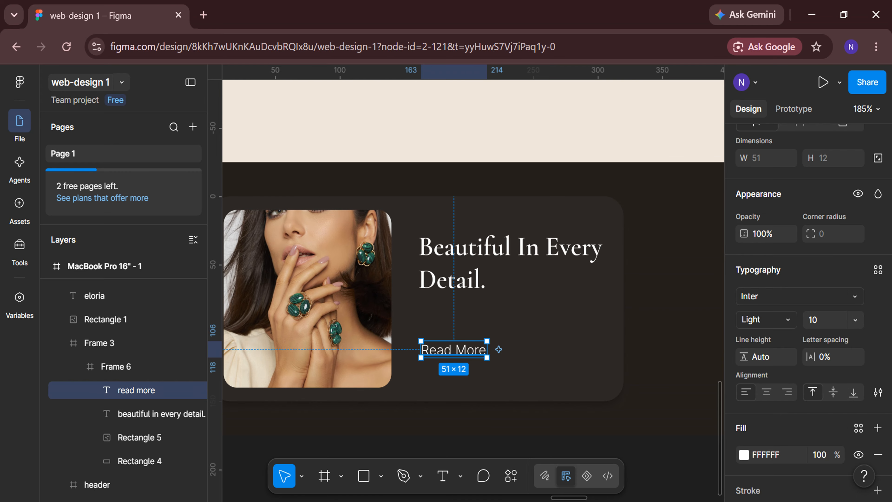
# Wrap "Read More" in an auto layout frame with 15 horizontal and 5 vertical padding and a corner radius of 100.
pyautogui.rightClick(475, 347)
pyautogui.click(509, 413)
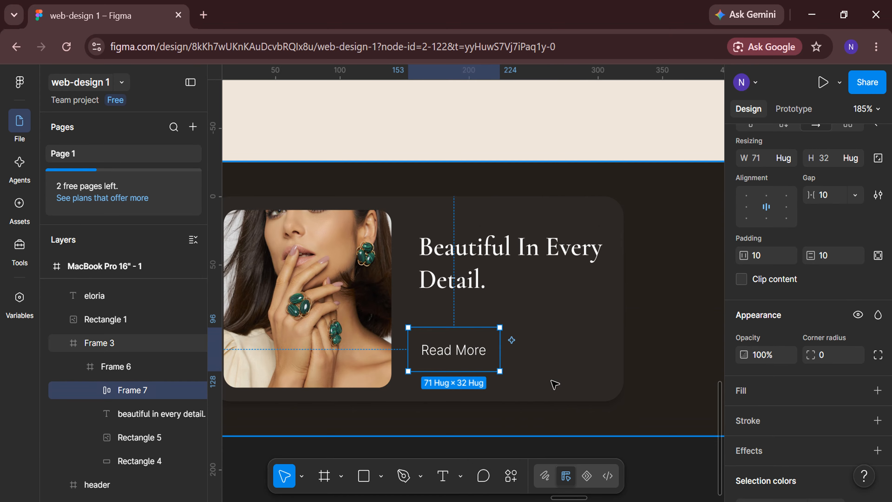
pyautogui.click(772, 262)
pyautogui.write('15')
pyautogui.click(827, 262)
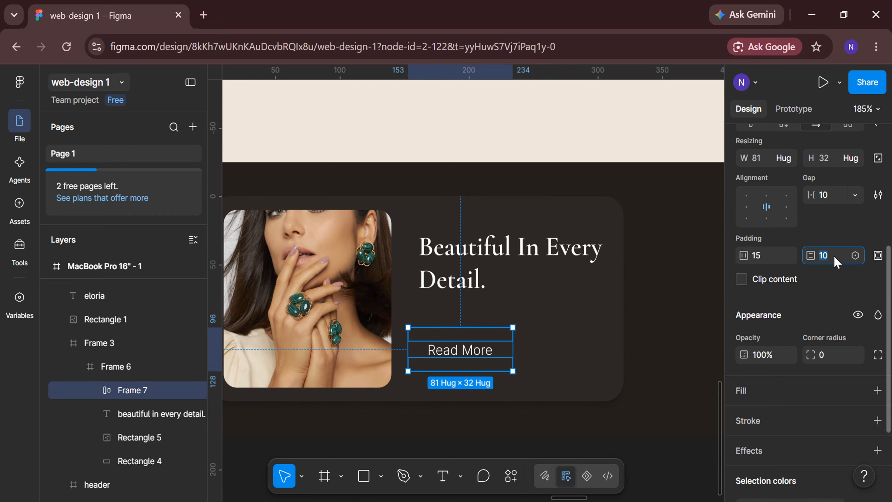
pyautogui.write('5')
pyautogui.press('Return')
pyautogui.write('100')
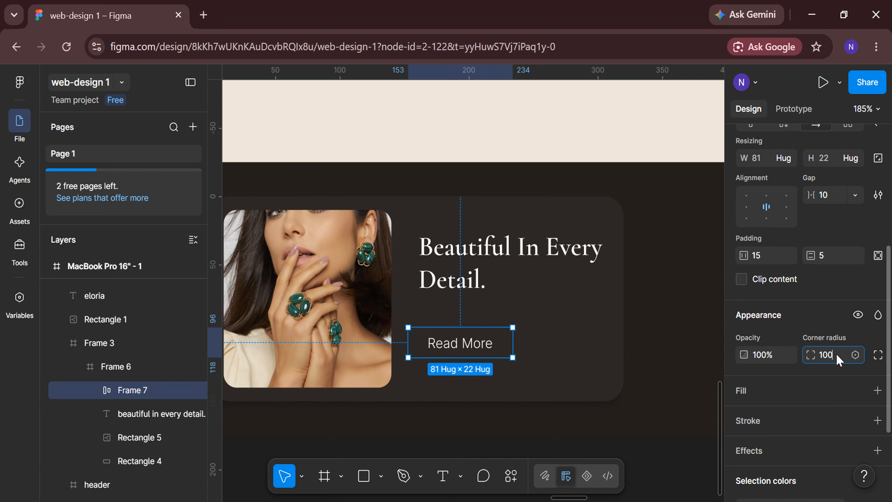
pyautogui.press('Return')
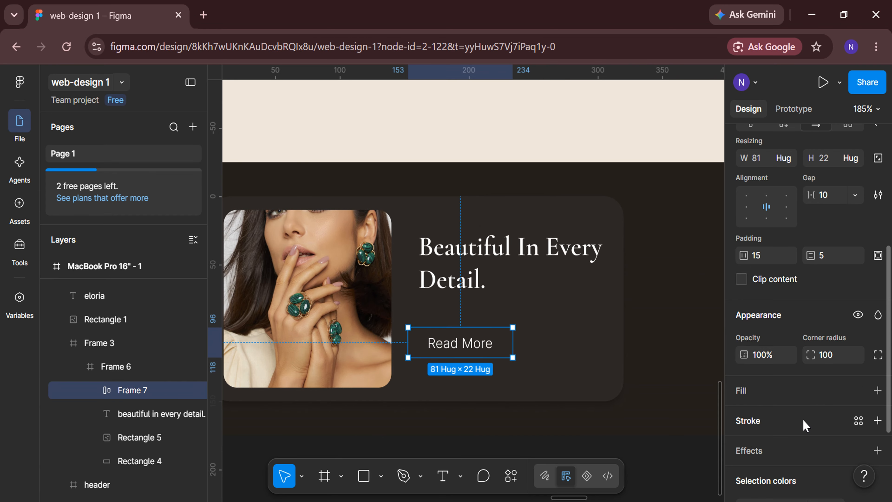
# Give the "Read More" button frame a white FFFFFF outside stroke with a weight of 0.5.
pyautogui.click(805, 423)
pyautogui.scroll(-3, 804, 422)
pyautogui.click(773, 388)
pyautogui.click(779, 405)
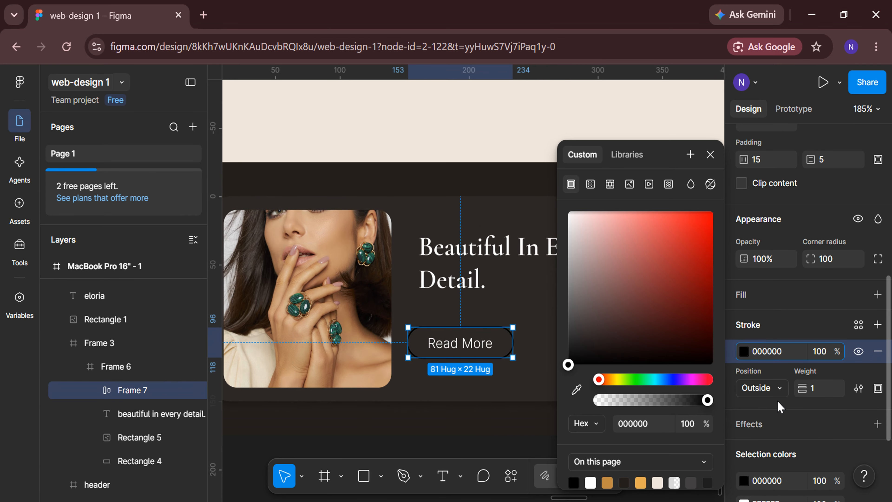
pyautogui.click(819, 393)
pyautogui.press('BackSpace')
pyautogui.write('0.5')
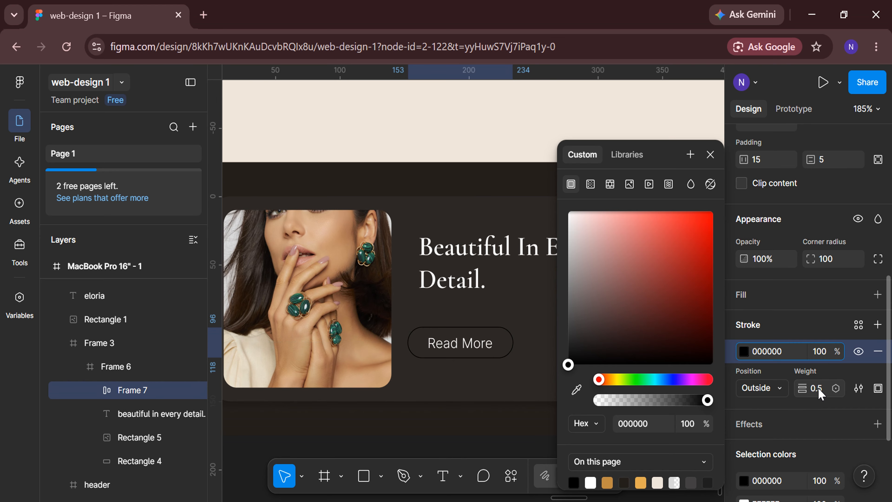
pyautogui.moveTo(593, 239); pyautogui.dragTo(519, 182)
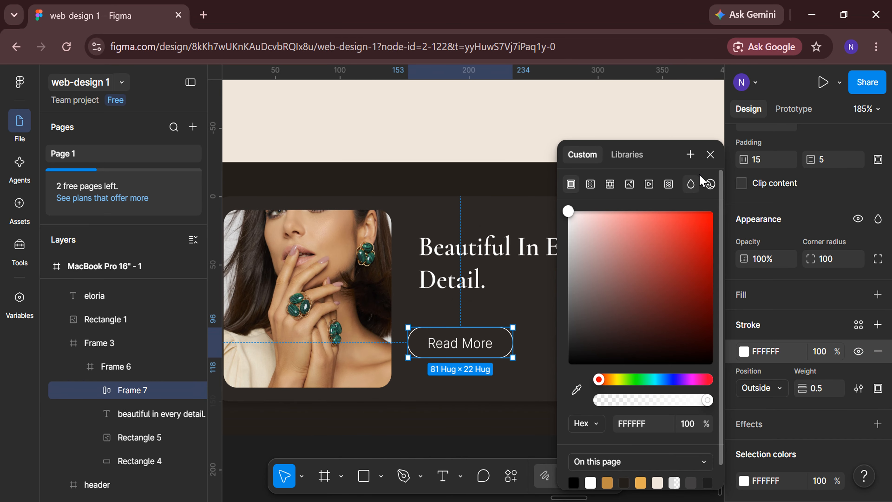
pyautogui.click(709, 155)
pyautogui.scroll(-2, 592, 427)
pyautogui.click(593, 428)
pyautogui.scroll(1, 594, 429)
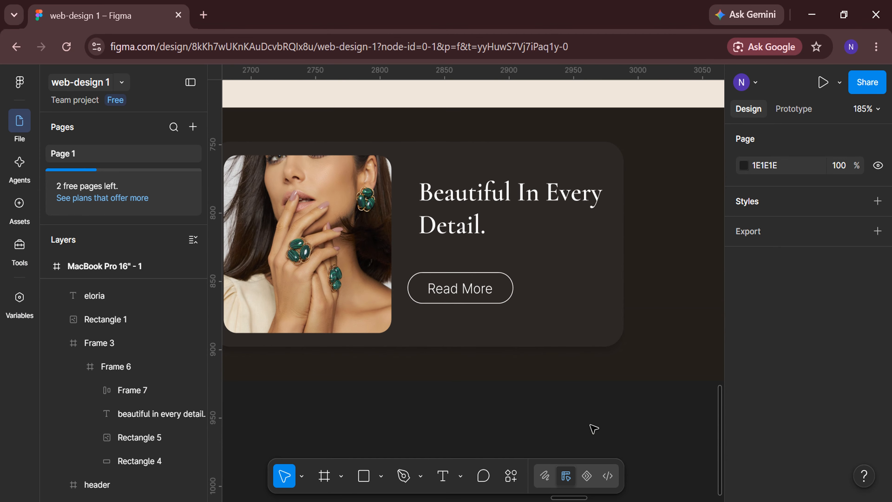
# Draw a circle over the upper-right end of the "Read More" button and set its size to 23 by 23.
pyautogui.click(382, 475)
pyautogui.click(408, 392)
pyautogui.scroll(5, 484, 309)
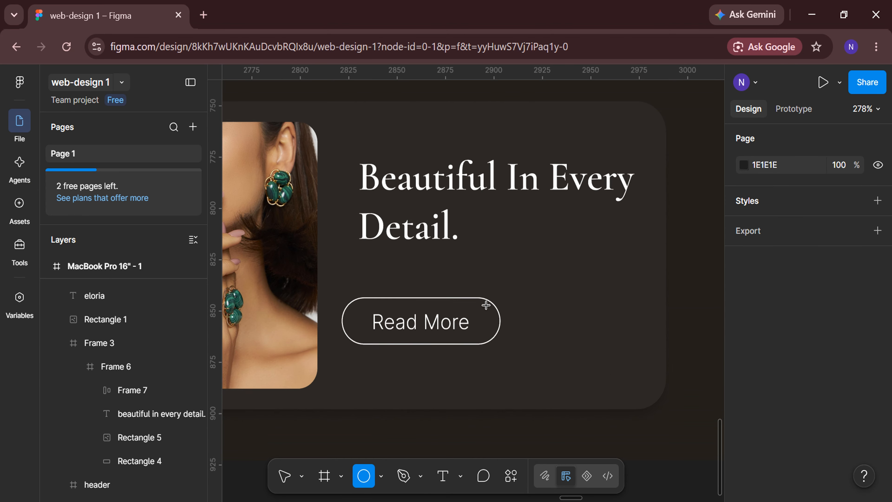
pyautogui.moveTo(471, 263); pyautogui.dragTo(542, 335)
pyautogui.moveTo(504, 304); pyautogui.dragTo(497, 298)
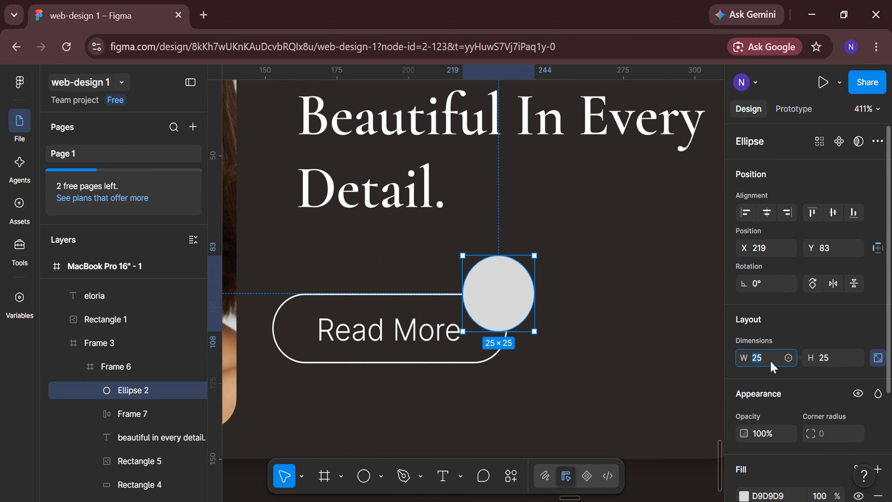
pyautogui.press('Return')
# Fill the circle with the dark grey 434141 sampled from the canvas.
pyautogui.scroll(-2, 771, 367)
pyautogui.click(744, 413)
pyautogui.click(576, 389)
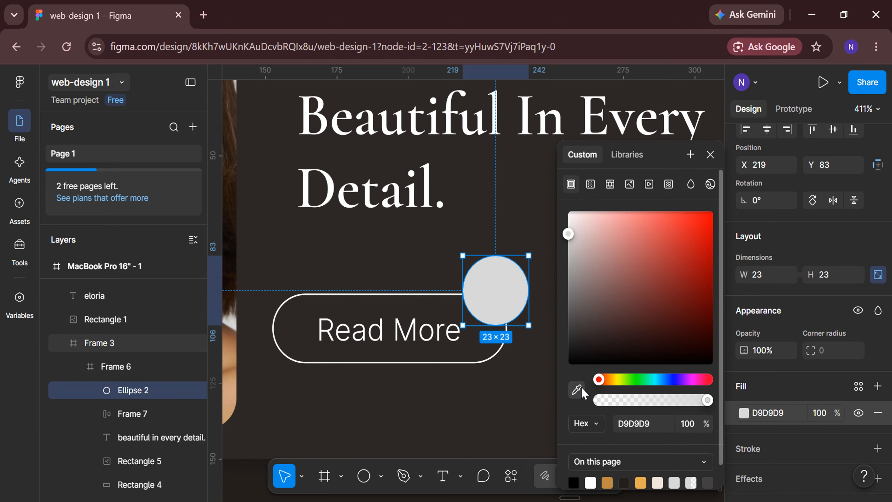
pyautogui.scroll(-10, 526, 404)
pyautogui.scroll(-5, 284, 374)
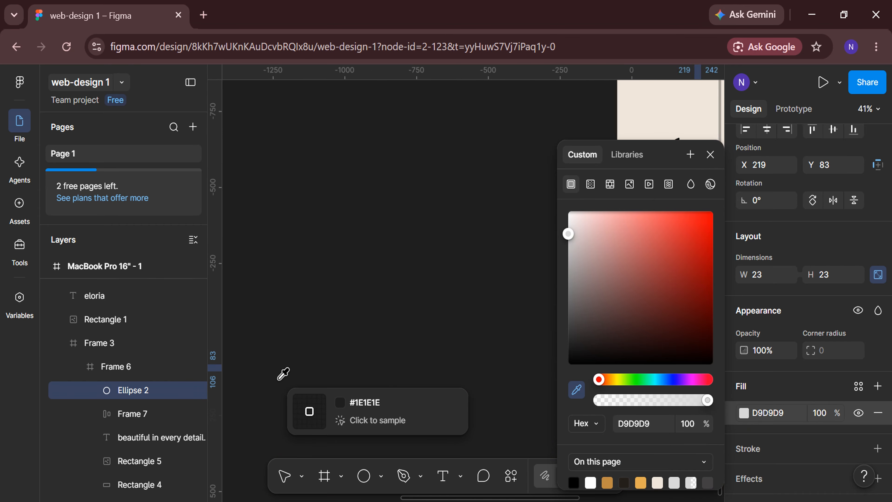
pyautogui.click(362, 122)
pyautogui.click(457, 332)
pyautogui.scroll(15, 457, 332)
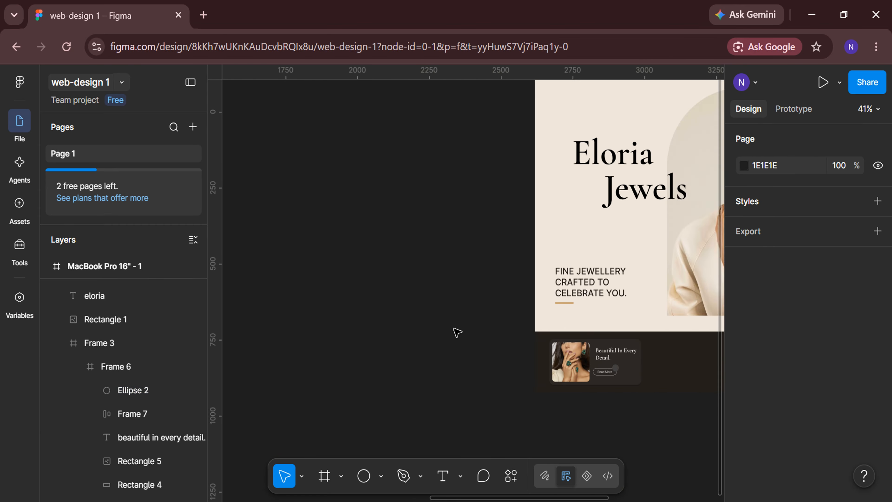
# Wrap the grey circle in its own frame.
pyautogui.click(421, 288)
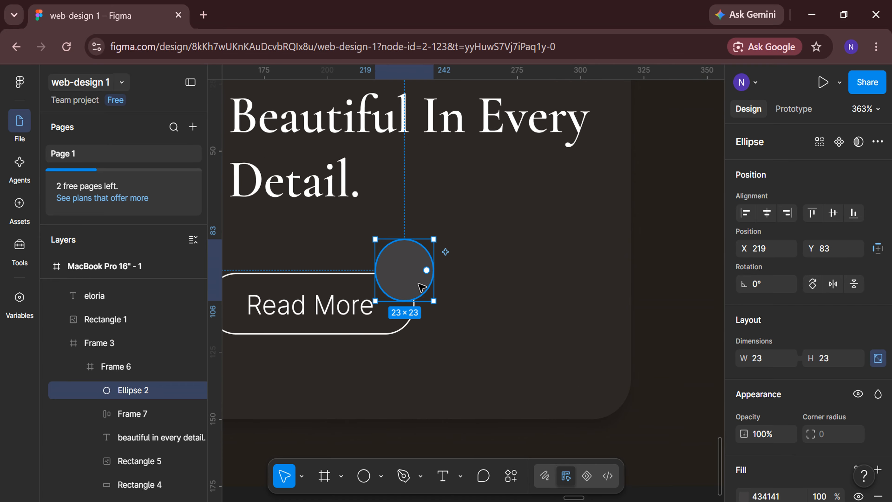
pyautogui.rightClick(422, 288)
pyautogui.click(448, 331)
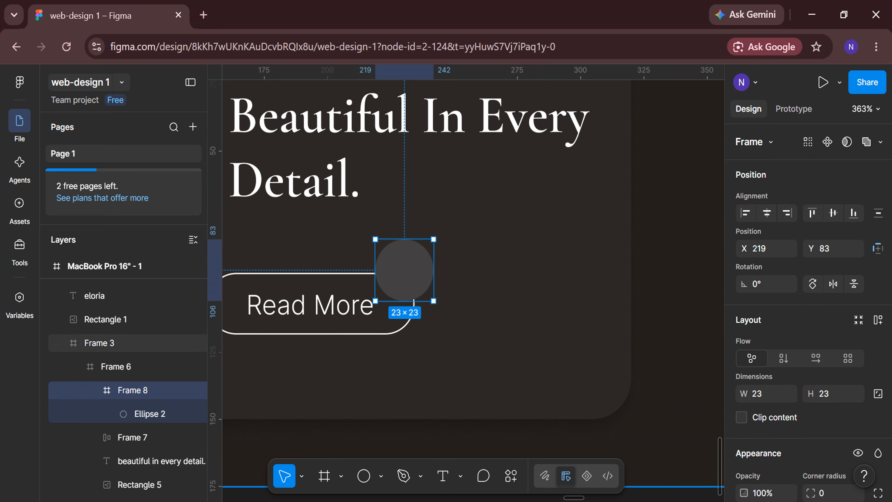
# Import the solar arrow-right icon with Iconify as a frame inside the circle's frame.
pyautogui.click(511, 478)
pyautogui.click(383, 287)
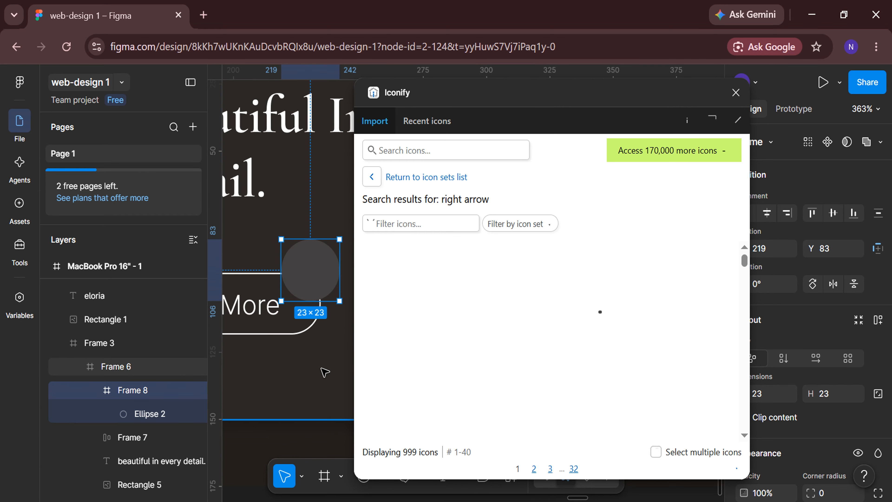
pyautogui.click(476, 358)
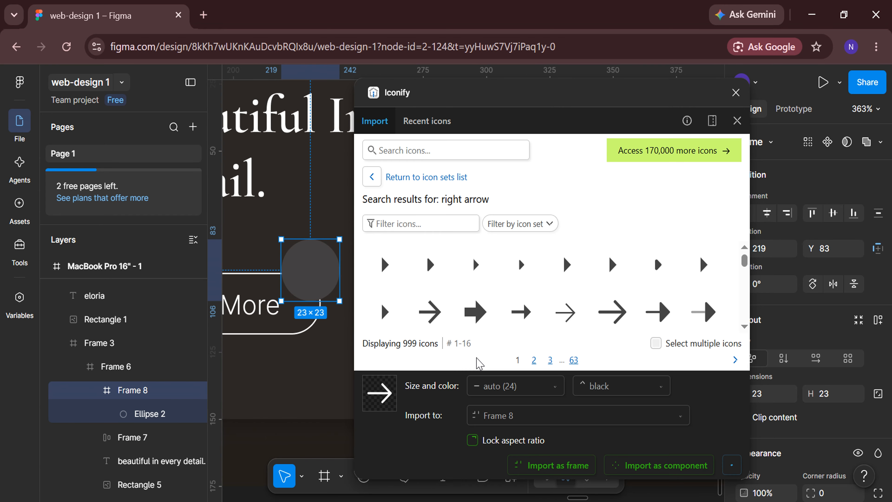
pyautogui.click(569, 465)
pyautogui.click(736, 93)
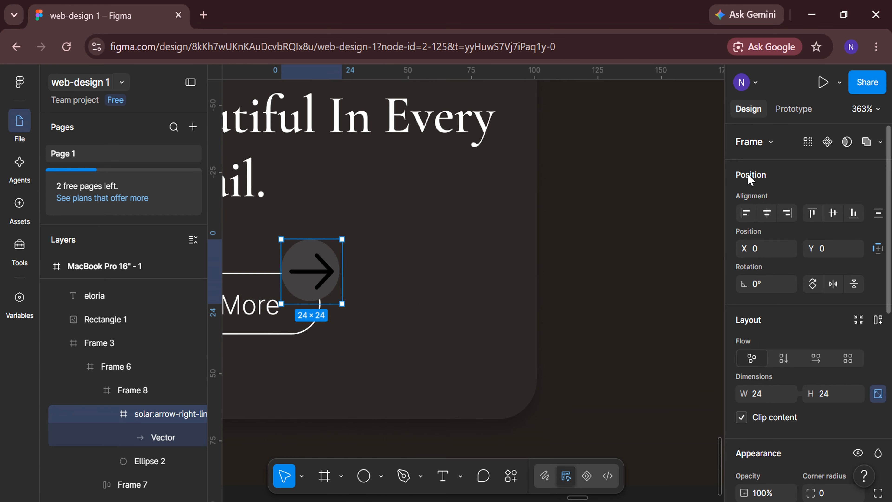
# Resize the imported arrow icon to 16 by 16 and rotate it to about 35°.
pyautogui.press('Return')
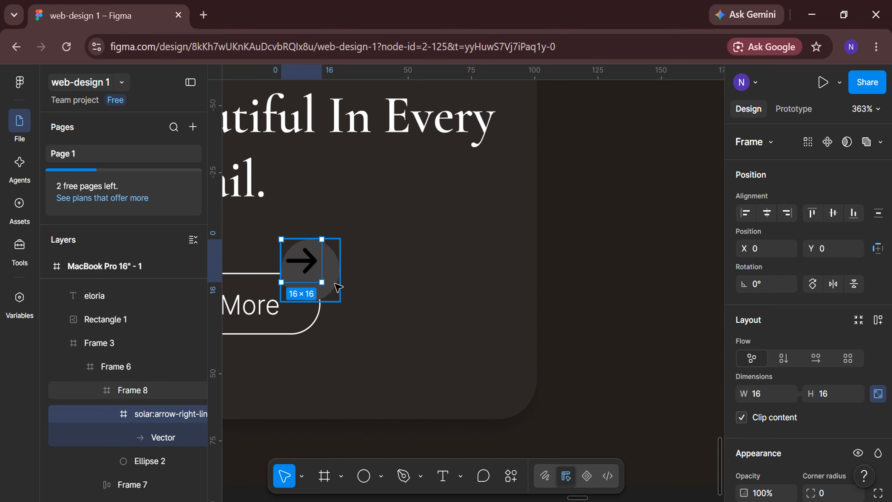
pyautogui.scroll(3, 333, 284)
pyautogui.moveTo(291, 259); pyautogui.dragTo(349, 277)
# Center the arrow icon within the circle's frame and rotate it further to about 51°.
pyautogui.click(768, 215)
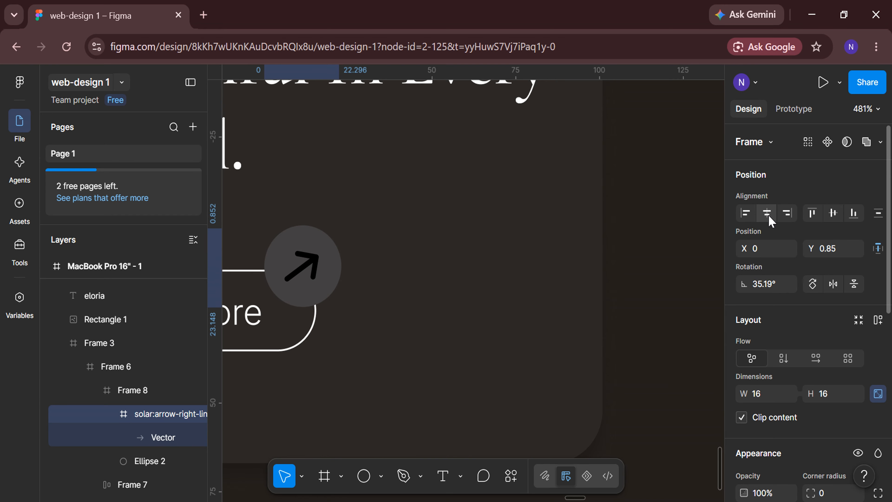
pyautogui.click(833, 215)
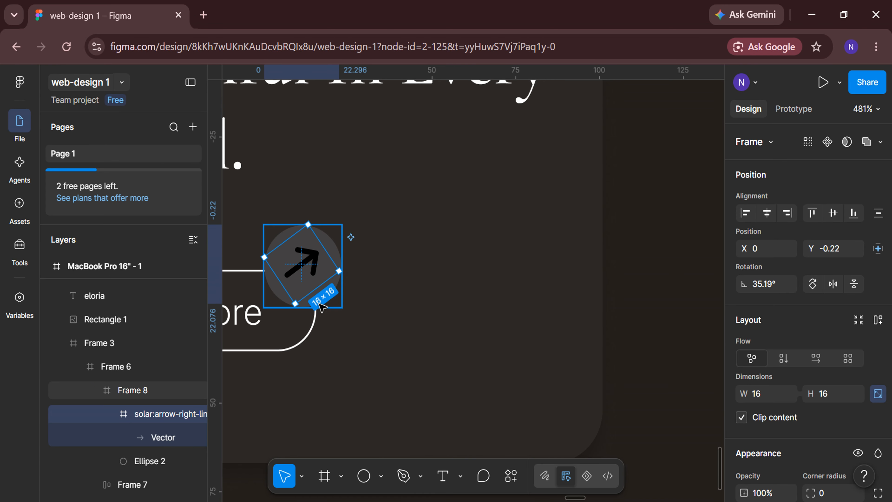
pyautogui.click(412, 303)
pyautogui.scroll(-3, 412, 302)
pyautogui.click(342, 281)
pyautogui.click(343, 281)
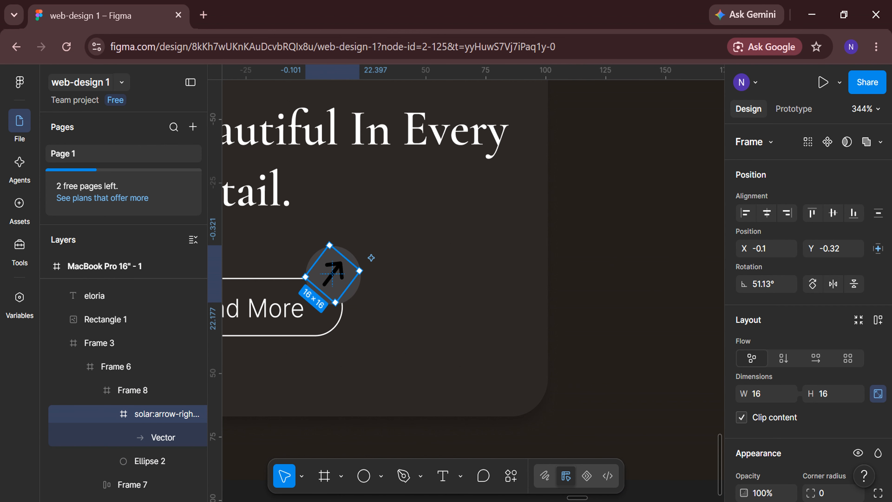
# Change the arrow icon's colour to white FFFFFF.
pyautogui.scroll(-5, 777, 364)
pyautogui.scroll(-3, 746, 389)
pyautogui.click(744, 369)
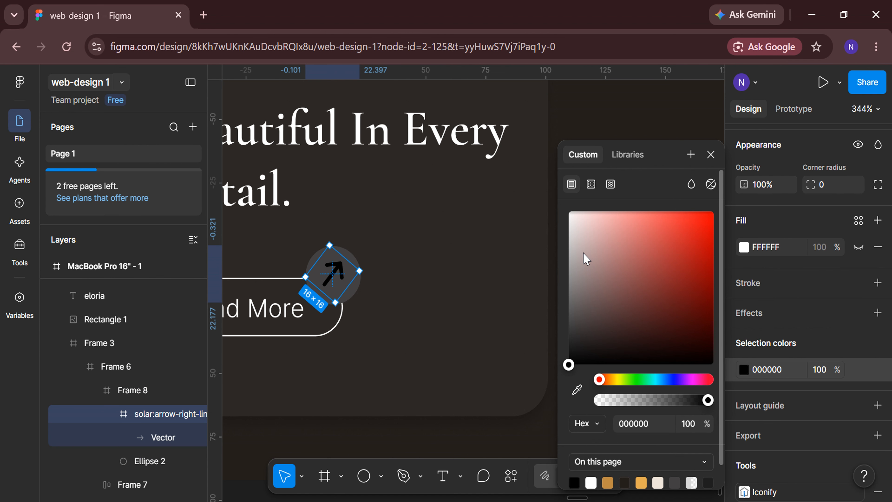
pyautogui.moveTo(583, 257); pyautogui.dragTo(523, 156)
pyautogui.click(710, 155)
pyautogui.click(632, 242)
# Import the thin mdi-light:arrow-right icon with Iconify as a frame inside Frame 3.
pyautogui.scroll(-3, 632, 242)
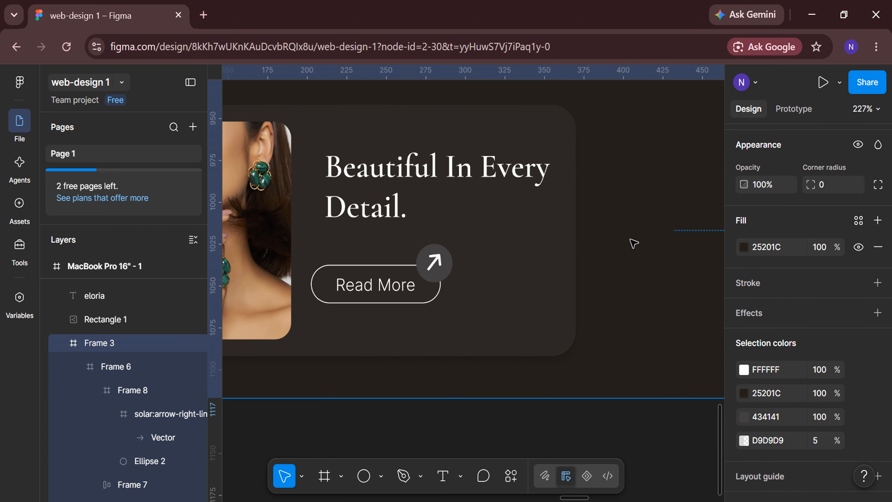
pyautogui.hscroll(1, 632, 242)
pyautogui.scroll(2, 472, 264)
pyautogui.hscroll(1, 472, 264)
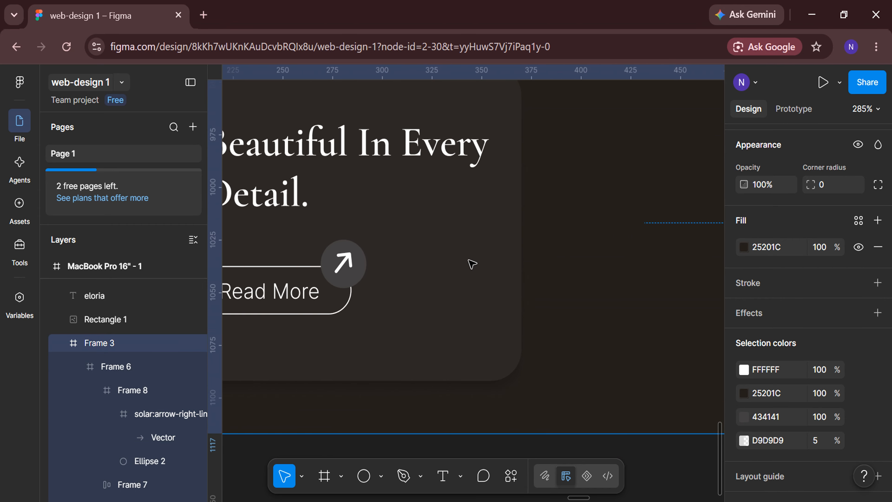
pyautogui.click(511, 476)
pyautogui.click(465, 283)
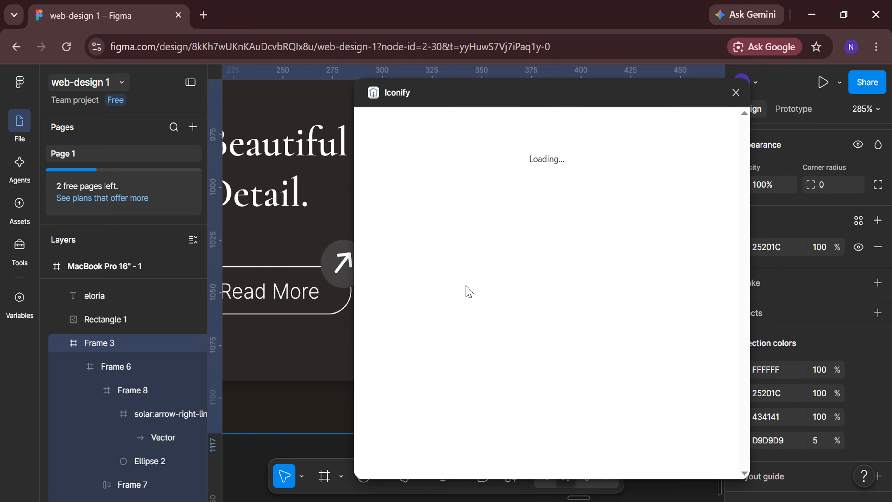
pyautogui.hscroll(1, 335, 365)
pyautogui.scroll(-2, 566, 359)
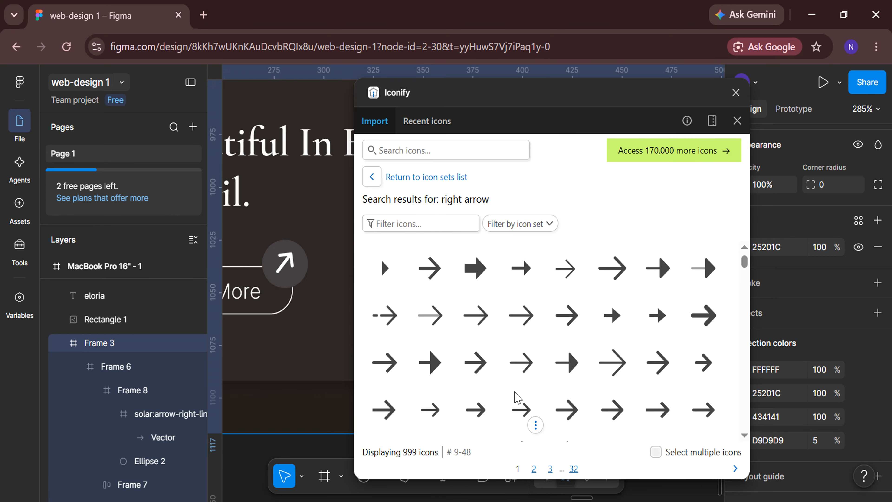
pyautogui.click(567, 268)
pyautogui.click(543, 466)
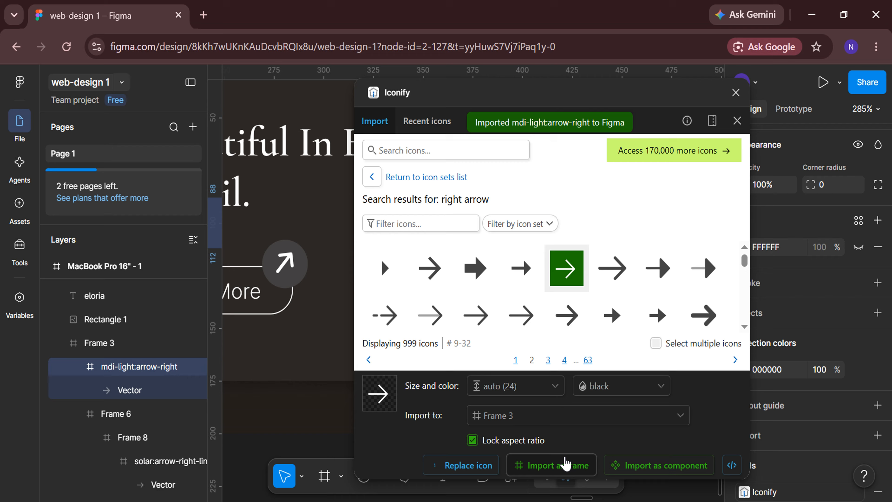
pyautogui.click(736, 92)
# Move the thin arrow icon into the card, beside the "Read More" button's circle.
pyautogui.scroll(-2, 583, 233)
pyautogui.hscroll(2, 625, 264)
pyautogui.scroll(-4, 625, 264)
pyautogui.hscroll(3, 625, 264)
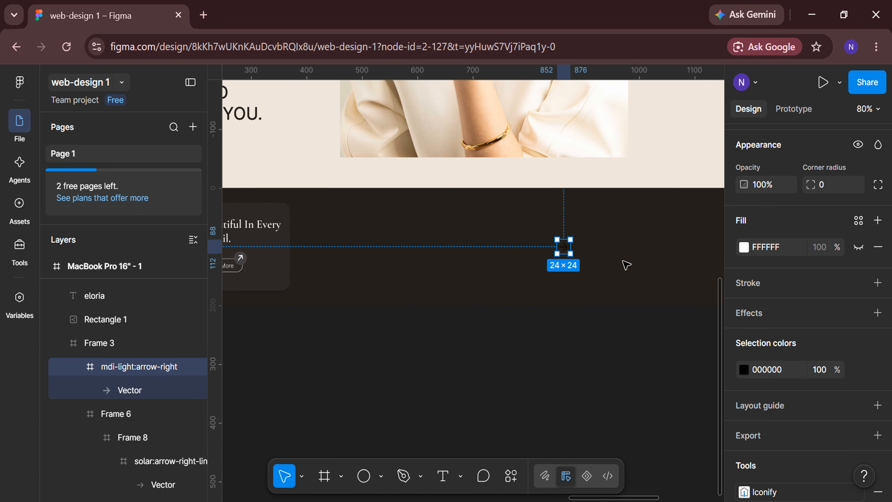
pyautogui.hscroll(-1, 567, 249)
pyautogui.moveTo(584, 250); pyautogui.dragTo(292, 259)
pyautogui.scroll(3, 290, 260)
pyautogui.hscroll(-2, 289, 260)
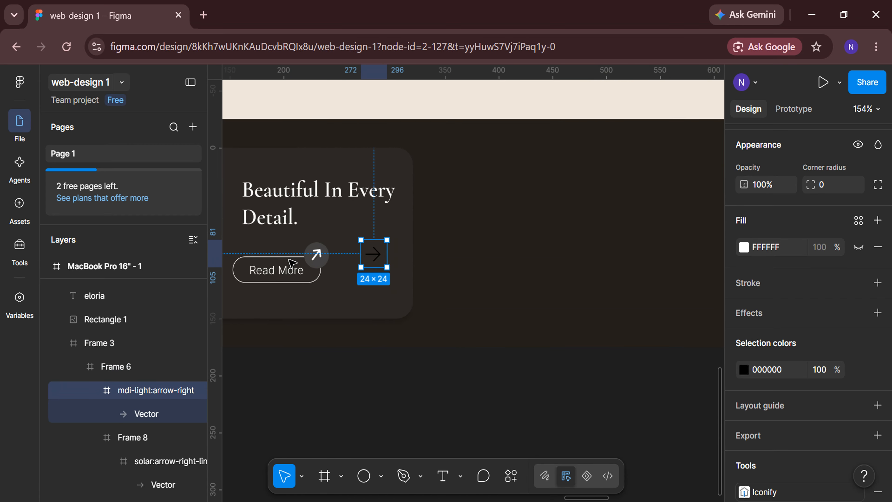
# Delete the thicker white arrow icon from the circle.
pyautogui.scroll(3, 288, 260)
pyautogui.click(340, 251)
pyautogui.doubleClick(340, 251)
pyautogui.press('Delete')
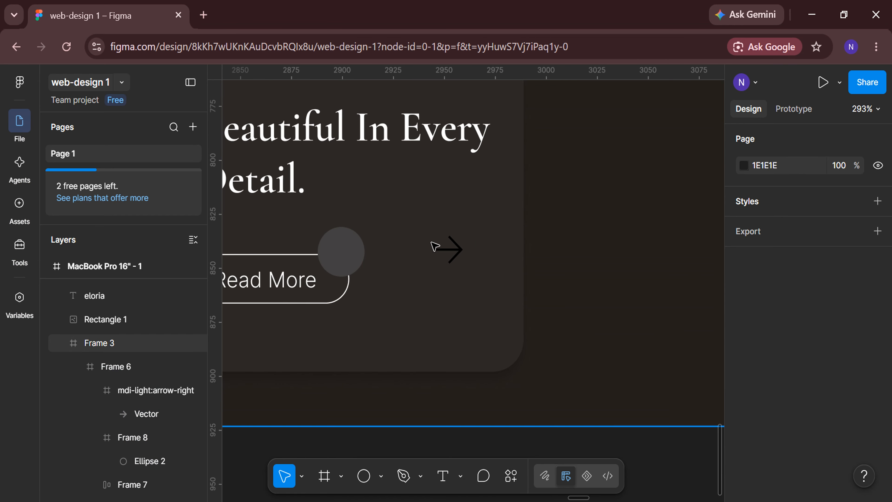
# Resize the thin arrow icon to 16 by 16.
pyautogui.click(463, 253)
pyautogui.click(457, 251)
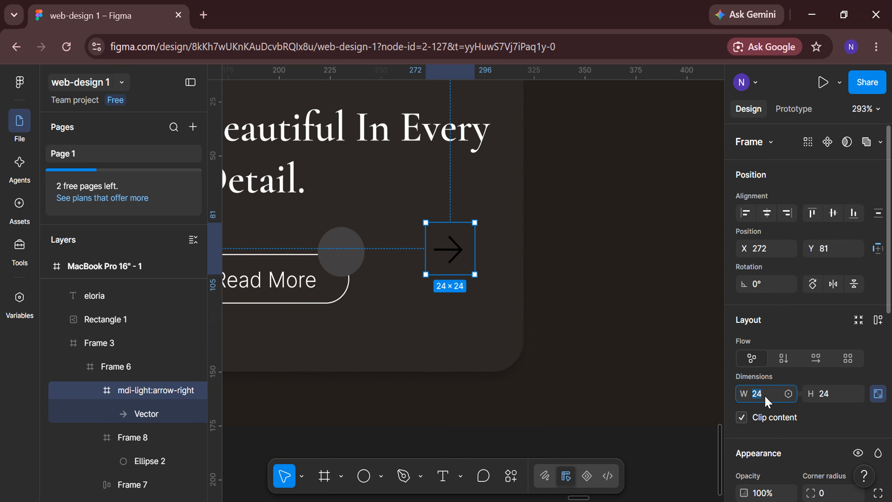
pyautogui.press('Return')
pyautogui.scroll(1, 365, 353)
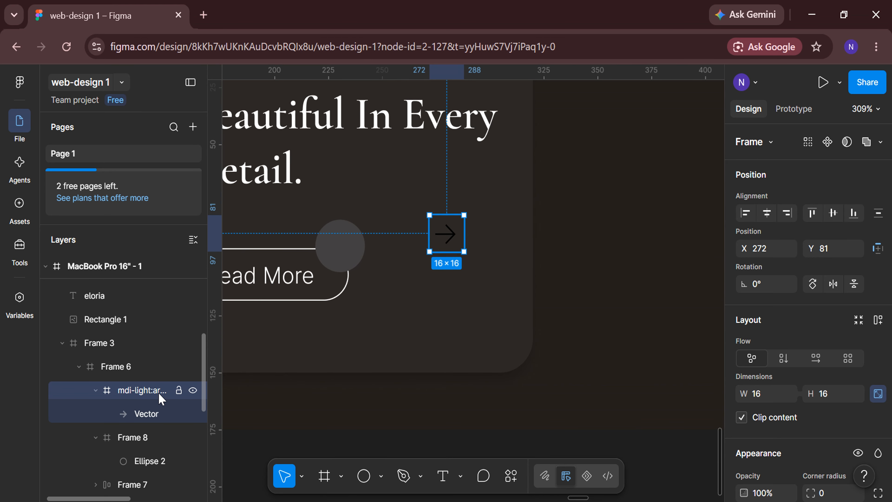
# Rename the thin arrow icon's frame "arrow-right" and place it inside the circle's frame at X 4, Y 4.
pyautogui.doubleClick(154, 390)
pyautogui.press('Return')
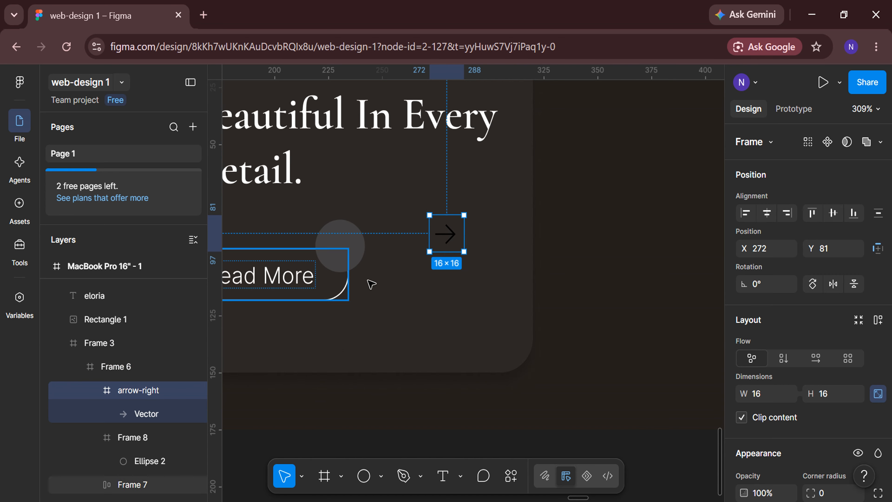
pyautogui.moveTo(428, 239); pyautogui.dragTo(340, 250)
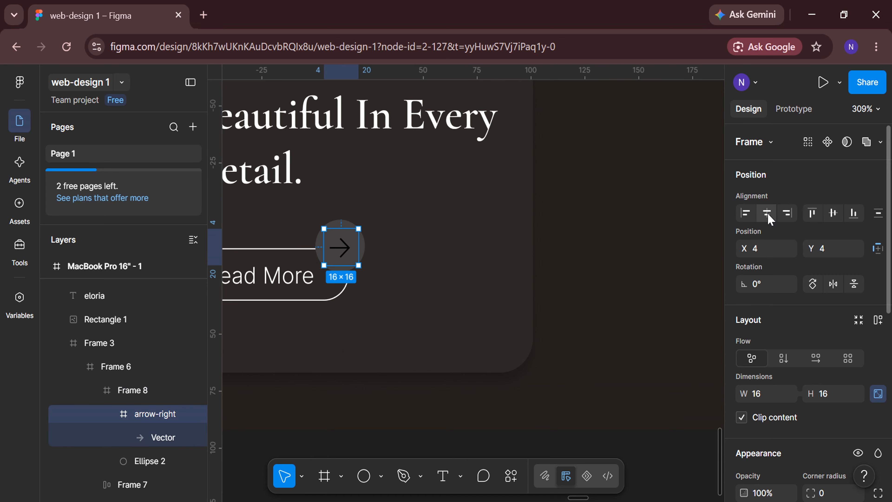
# Change the thin arrow's colour to white FFFFFF.
pyautogui.scroll(-10, 835, 222)
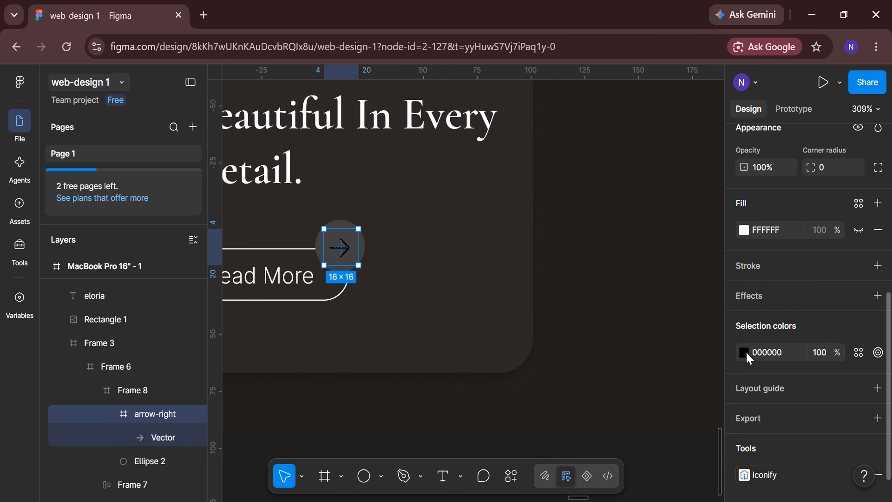
pyautogui.click(744, 352)
pyautogui.click(577, 212)
pyautogui.moveTo(572, 212); pyautogui.dragTo(568, 208)
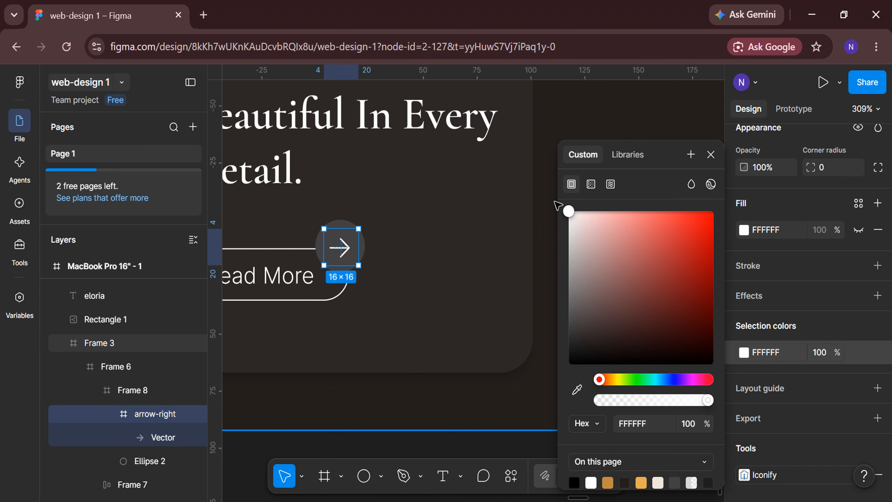
pyautogui.click(710, 154)
# Rotate the white arrow icon to 45° so it points up and to the right.
pyautogui.moveTo(321, 268); pyautogui.dragTo(344, 277)
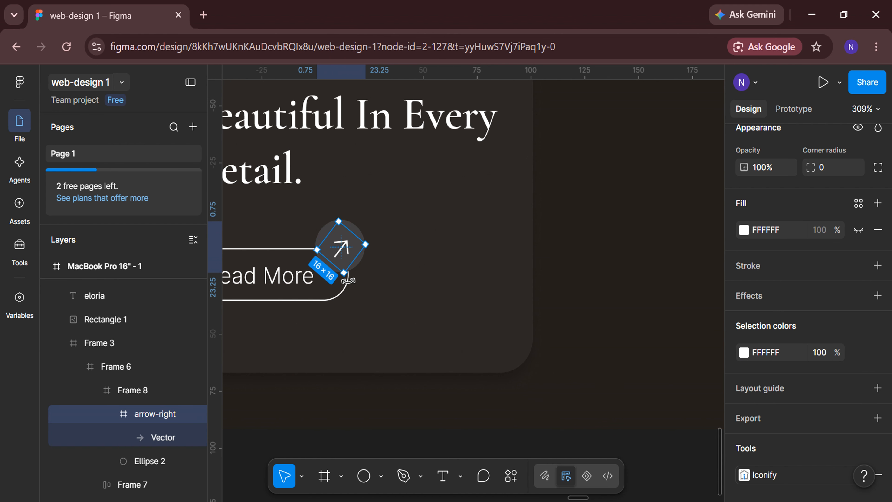
pyautogui.scroll(7, 761, 282)
pyautogui.click(780, 292)
pyautogui.write('45')
pyautogui.press('Return')
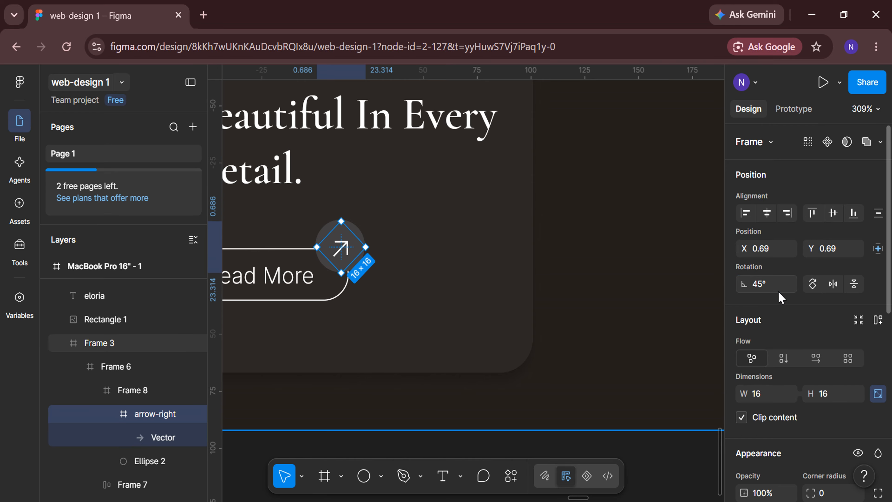
pyautogui.scroll(-3, 568, 367)
pyautogui.click(467, 411)
# Nudge the arrow icon to X 1, Y 0 within the circle's frame.
pyautogui.hscroll(-2, 461, 413)
pyautogui.scroll(1, 458, 386)
pyautogui.scroll(1, 452, 225)
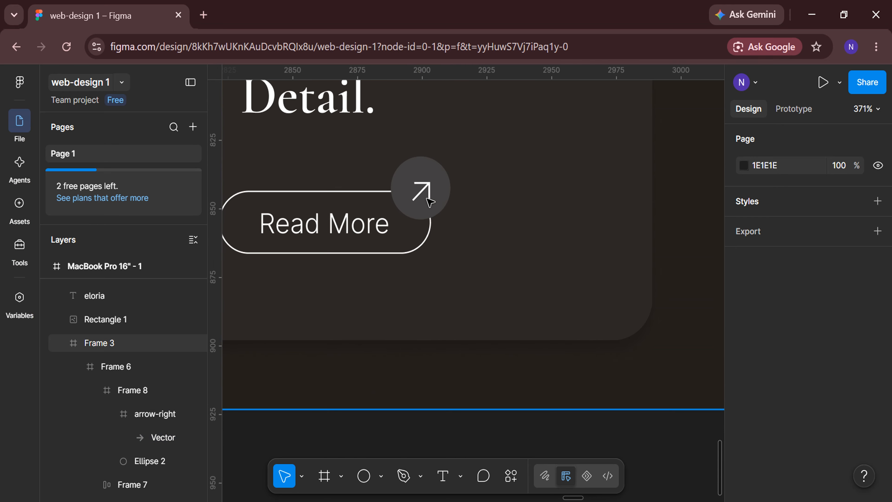
pyautogui.doubleClick(427, 199)
pyautogui.doubleClick(427, 198)
pyautogui.doubleClick(427, 198)
pyautogui.scroll(2, 428, 202)
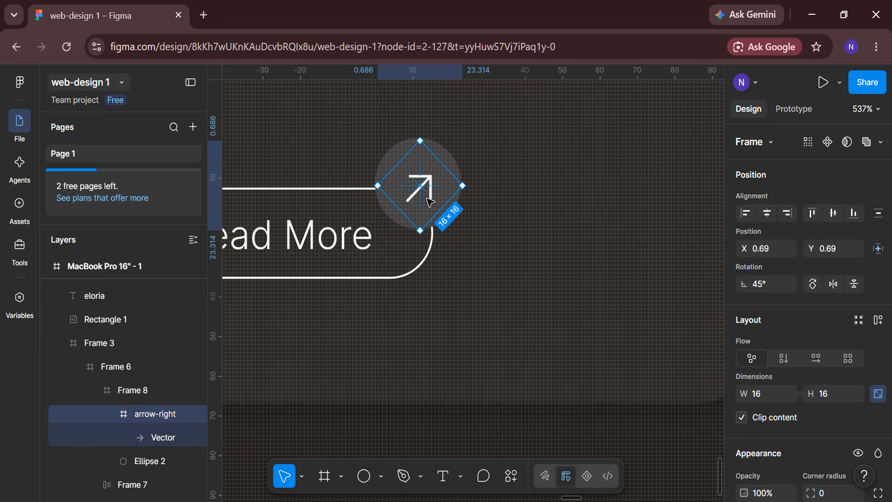
pyautogui.scroll(1, 427, 202)
pyautogui.moveTo(427, 202); pyautogui.dragTo(426, 193)
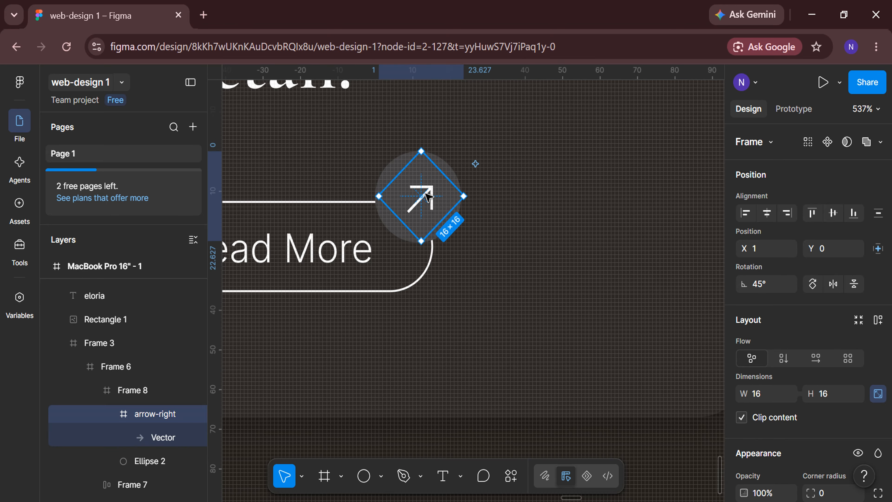
# Collapse the layers of Frame 8, which holds the circle and arrow.
pyautogui.click(539, 225)
pyautogui.scroll(-2, 540, 225)
pyautogui.click(96, 390)
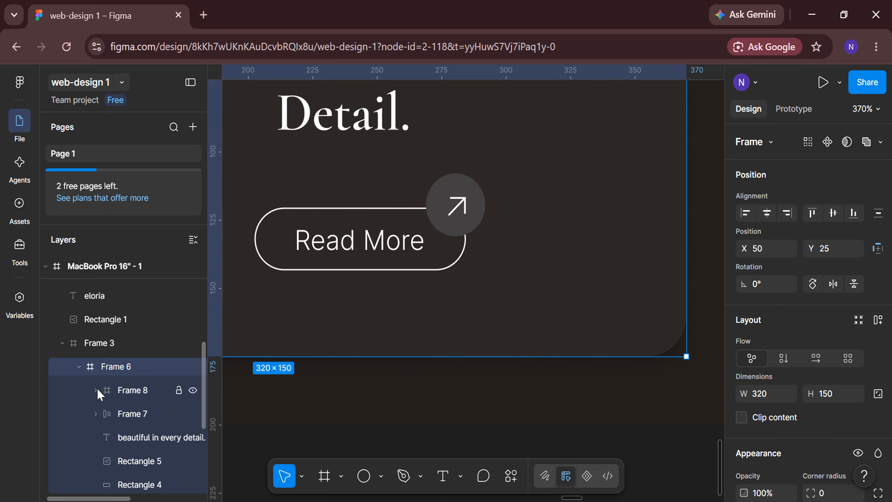
# Wrap the circular arrow icon (Frame 8) and the Read More button (Frame 7) together in one new frame.
pyautogui.click(129, 390)
pyautogui.keyDown('shift'); pyautogui.click(129, 414); pyautogui.keyUp('shift')
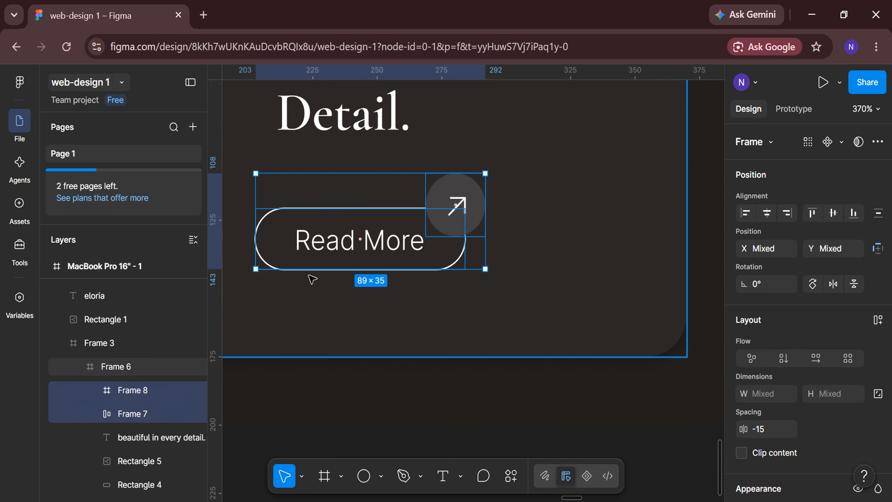
pyautogui.rightClick(312, 278)
pyautogui.click(325, 331)
pyautogui.scroll(-2, 388, 330)
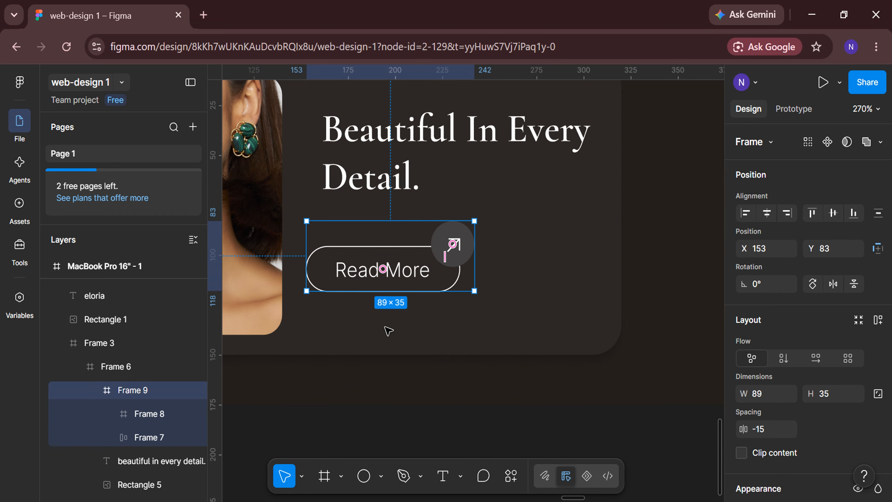
# Left-align the framed Read More button with the "Beautiful In Every Detail." heading and wrap both in a new frame.
pyautogui.click(99, 390)
pyautogui.keyDown('shift'); pyautogui.click(141, 414); pyautogui.keyUp('shift')
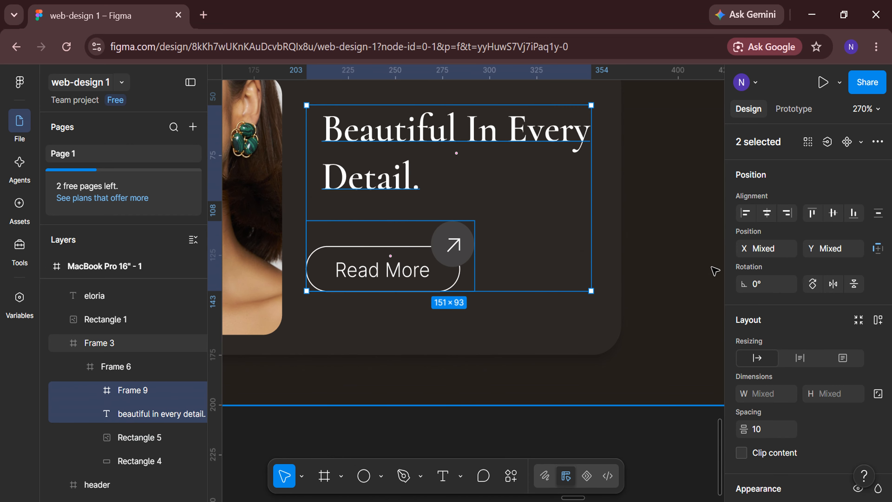
pyautogui.click(745, 213)
pyautogui.rightClick(384, 113)
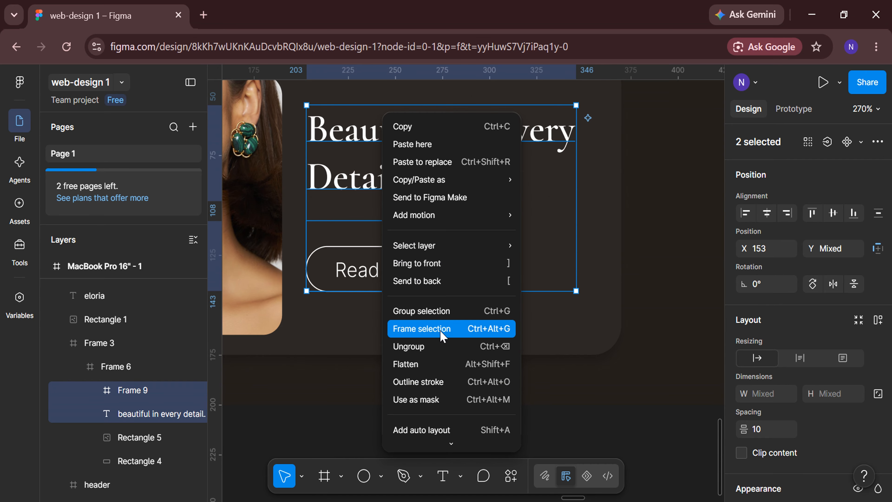
pyautogui.click(422, 328)
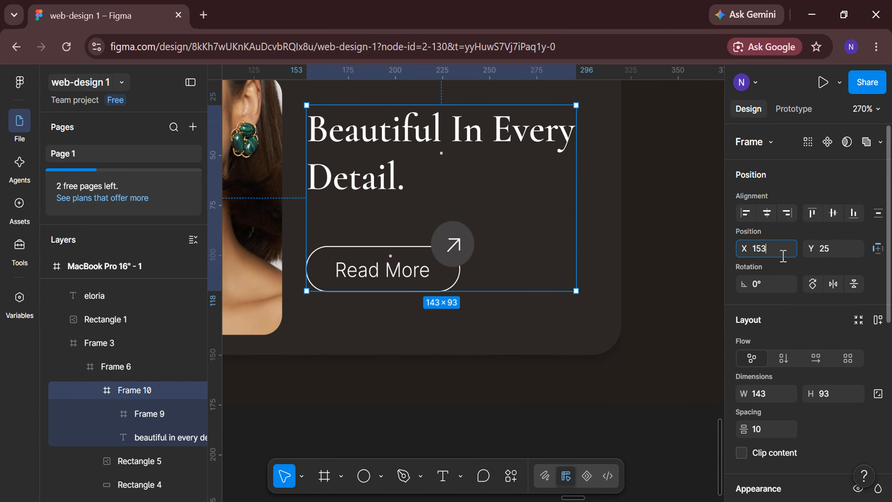
# Set the heading-and-button frame's X to 155, centre it vertically in the card, and collapse the layers of Frame 3.
pyautogui.click(783, 255)
pyautogui.write('155')
pyautogui.press('Return')
pyautogui.click(834, 215)
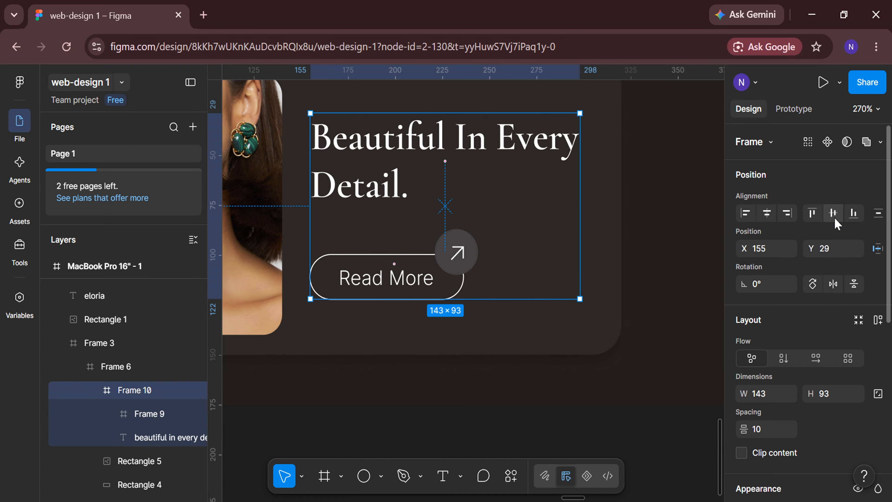
pyautogui.scroll(-5, 534, 249)
pyautogui.click(63, 344)
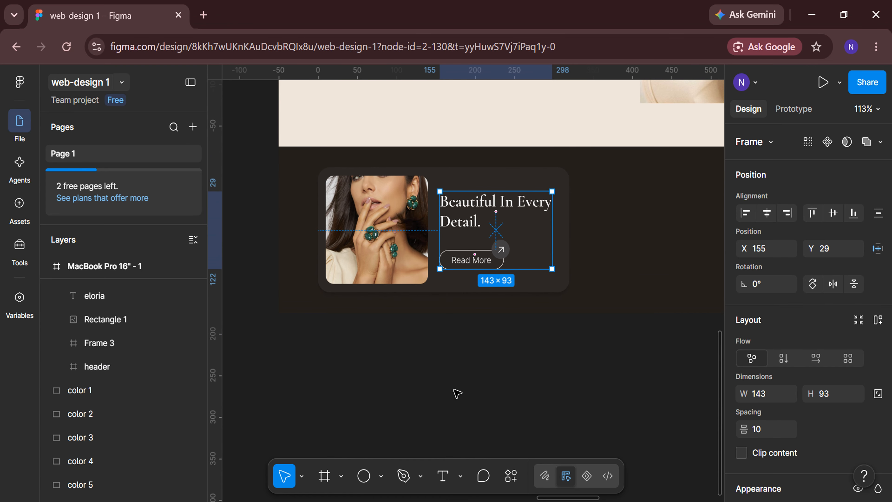
# Move the photo card (Frame 6) to X 45 within the dark section.
pyautogui.click(457, 392)
pyautogui.hscroll(5, 456, 393)
pyautogui.hscroll(-4, 386, 334)
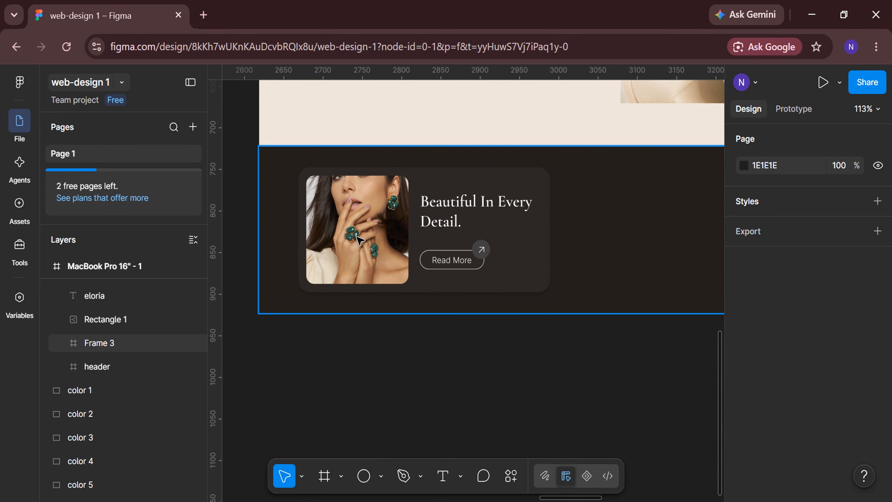
pyautogui.click(358, 240)
pyautogui.click(773, 254)
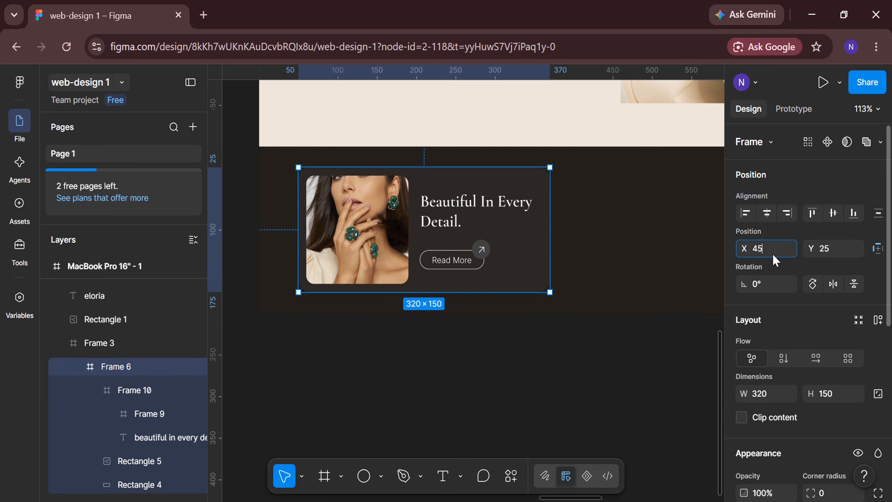
pyautogui.write('45')
pyautogui.press('Return')
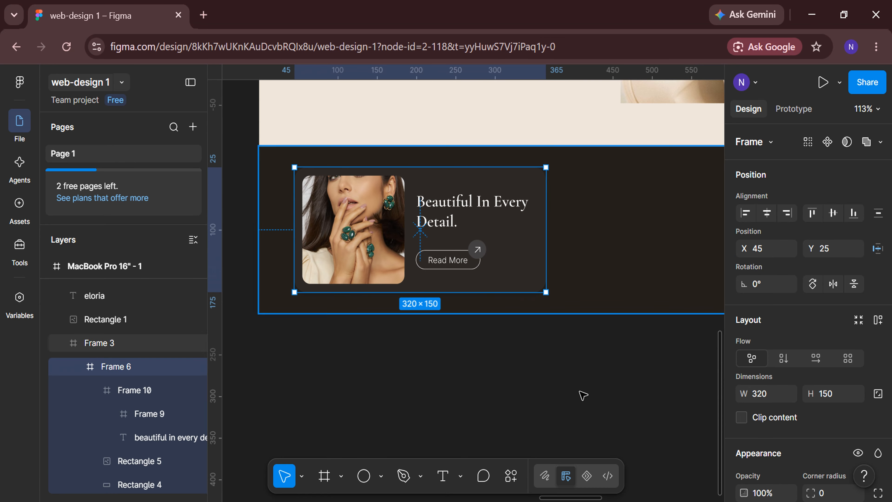
# Draw a circle in the empty right part of the dark section and size it to 75 × 75 with locked proportions.
pyautogui.click(543, 428)
pyautogui.scroll(-3, 542, 429)
pyautogui.hscroll(10, 544, 428)
pyautogui.scroll(4, 318, 418)
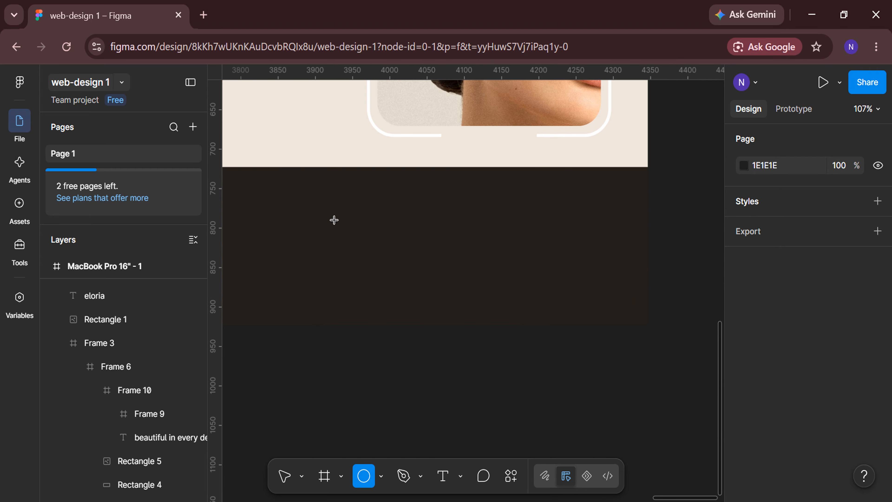
pyautogui.moveTo(334, 220); pyautogui.dragTo(383, 271)
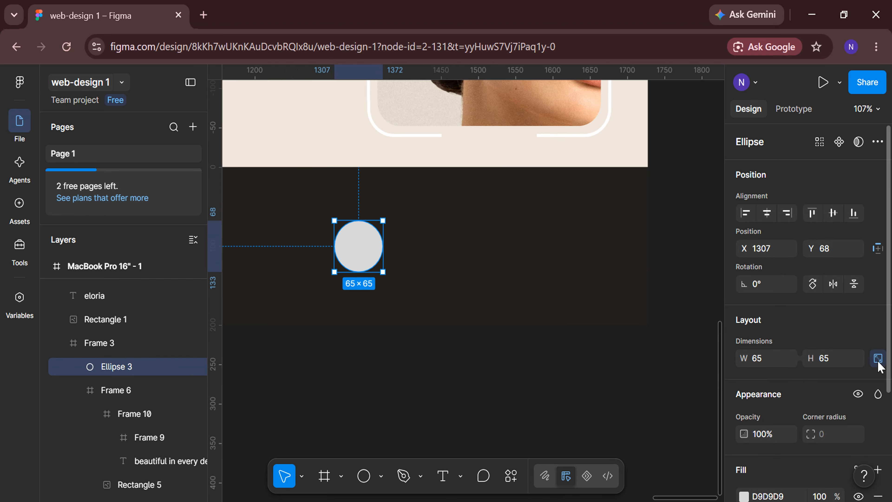
pyautogui.press('Return')
# Give the circle an outside stroke in white FFFFFF with a weight of 2.
pyautogui.scroll(-4, 776, 362)
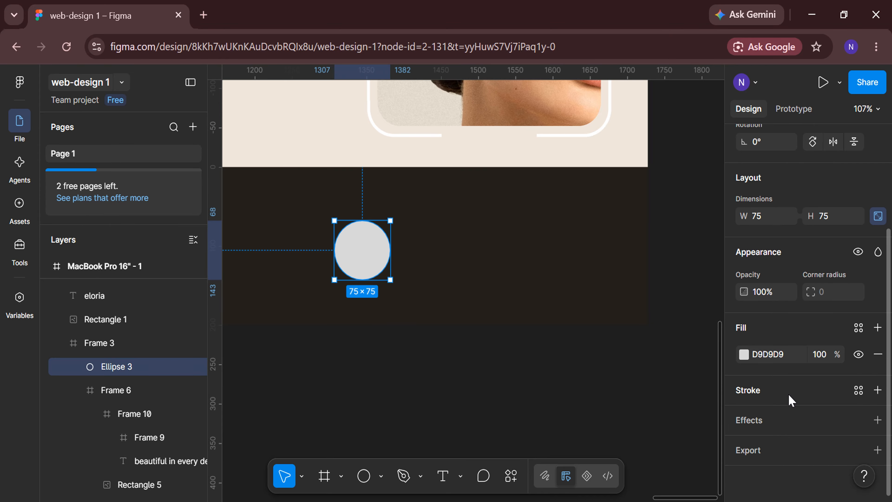
pyautogui.click(788, 396)
pyautogui.click(783, 456)
pyautogui.click(782, 471)
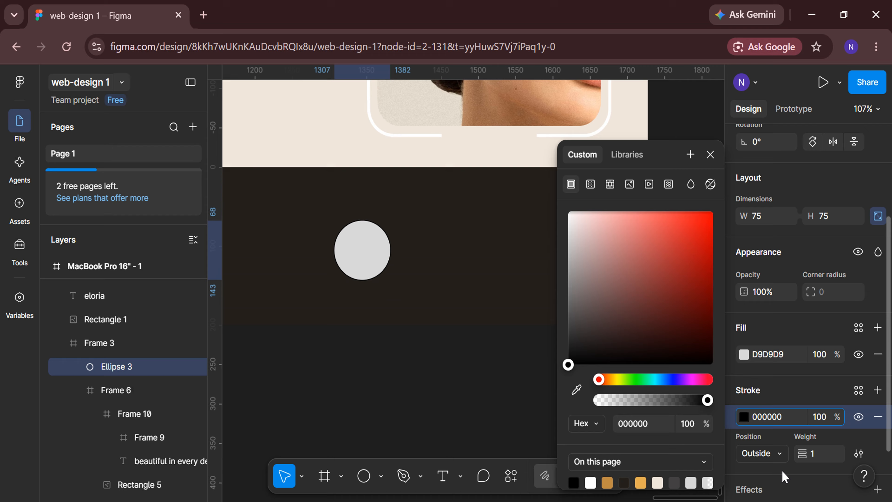
pyautogui.click(822, 455)
pyautogui.write('2')
pyautogui.press('Return')
pyautogui.moveTo(583, 229); pyautogui.dragTo(552, 200)
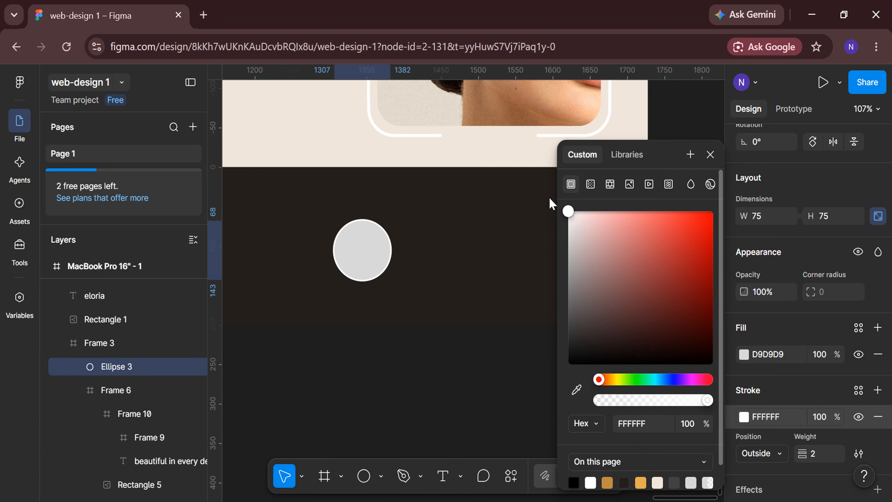
pyautogui.click(710, 155)
# Fill the circle with the laughing blonde woman's photo from the User Profile plugin's history, and close the plugin.
pyautogui.scroll(3, 452, 315)
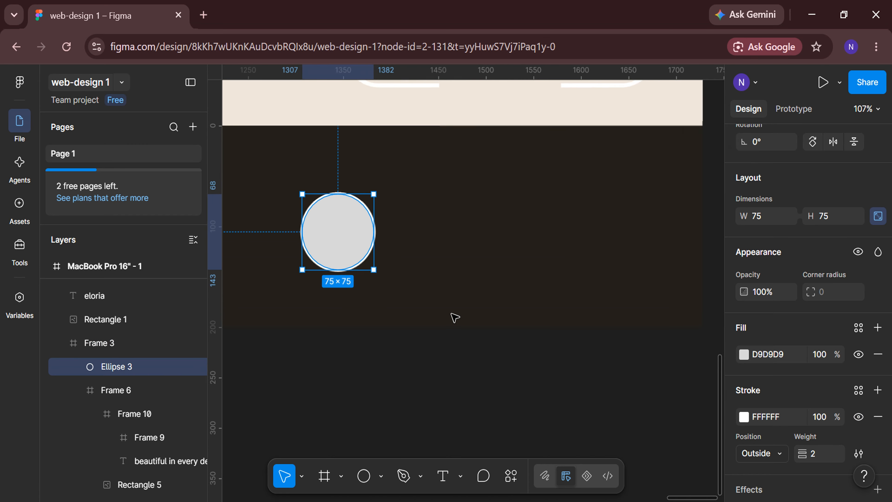
pyautogui.click(511, 476)
pyautogui.click(484, 304)
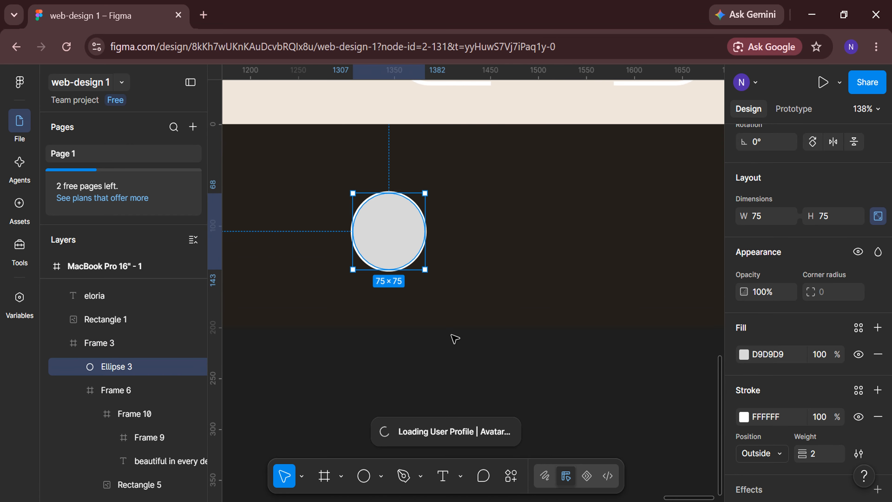
pyautogui.click(405, 151)
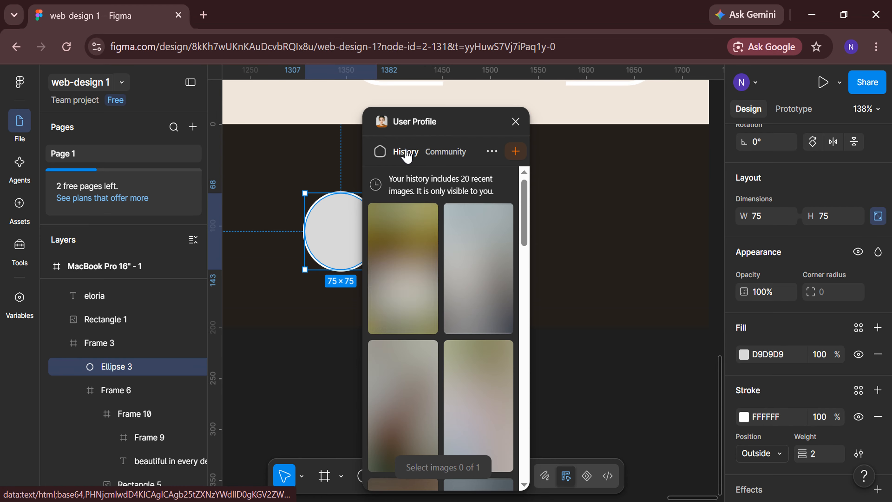
pyautogui.hscroll(2, 312, 372)
pyautogui.scroll(-2, 446, 368)
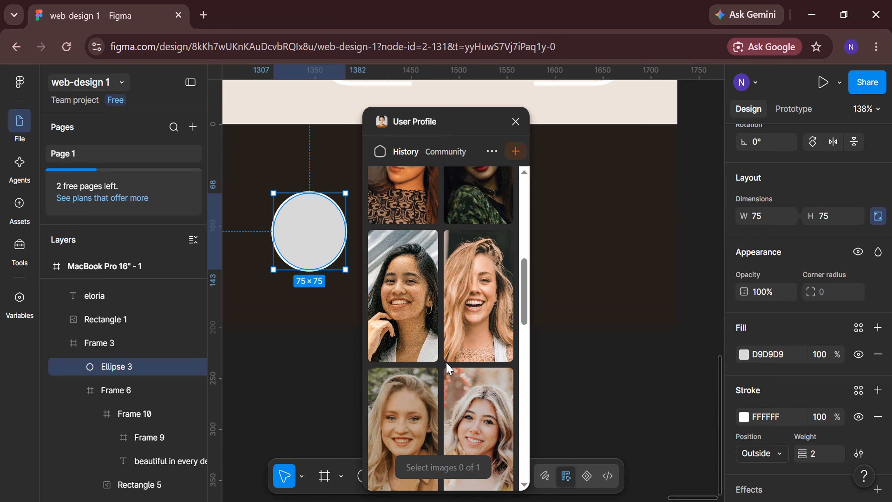
pyautogui.click(483, 292)
pyautogui.click(450, 473)
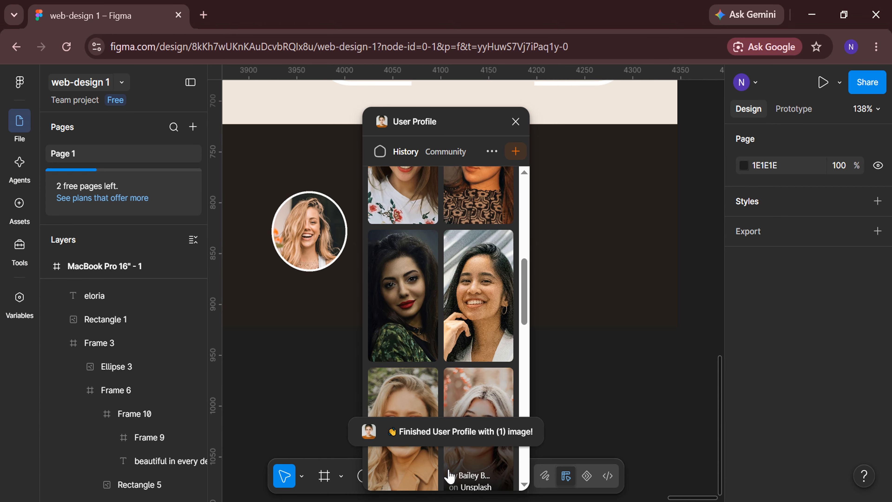
pyautogui.click(516, 122)
# Duplicate the photo circle three times into a horizontal row of overlapping avatars, with the last copy at X 1480.
pyautogui.click(318, 245)
pyautogui.click(319, 246)
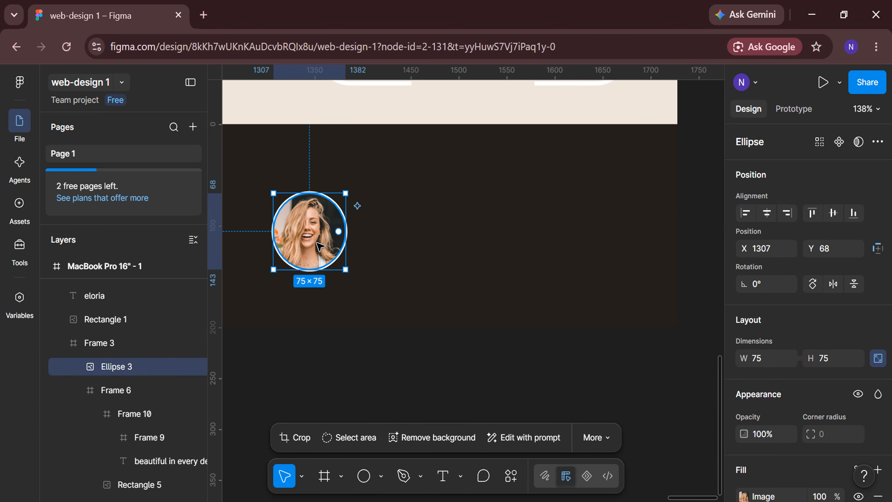
pyautogui.moveTo(320, 246); pyautogui.dragTo(486, 246)
# Replace the last circle's image fill with a solid fill and remove its stroke.
pyautogui.scroll(-5, 813, 343)
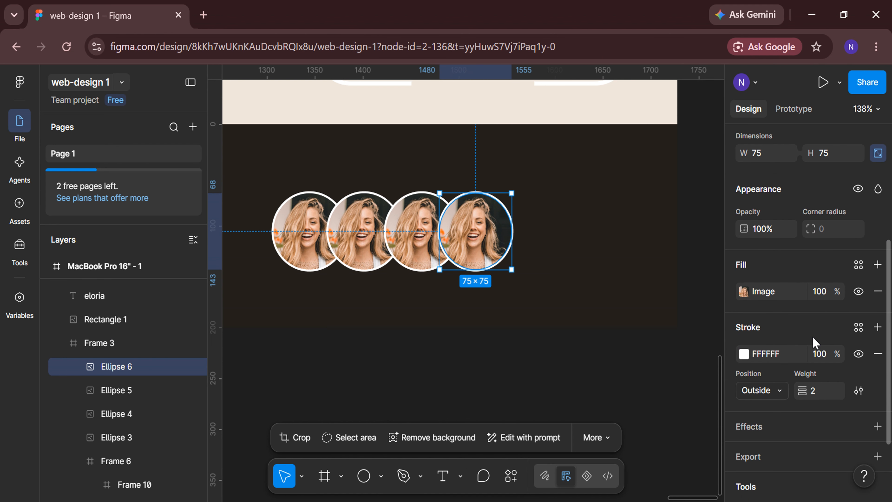
pyautogui.click(878, 291)
pyautogui.click(773, 276)
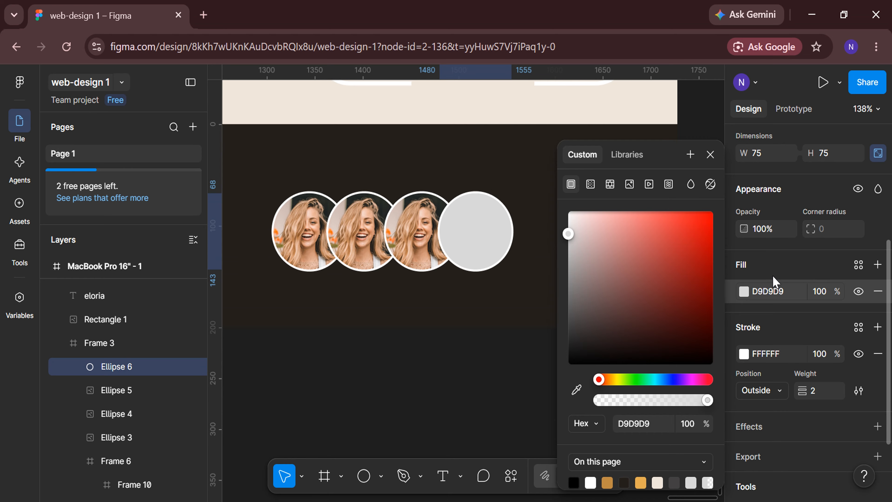
pyautogui.click(877, 354)
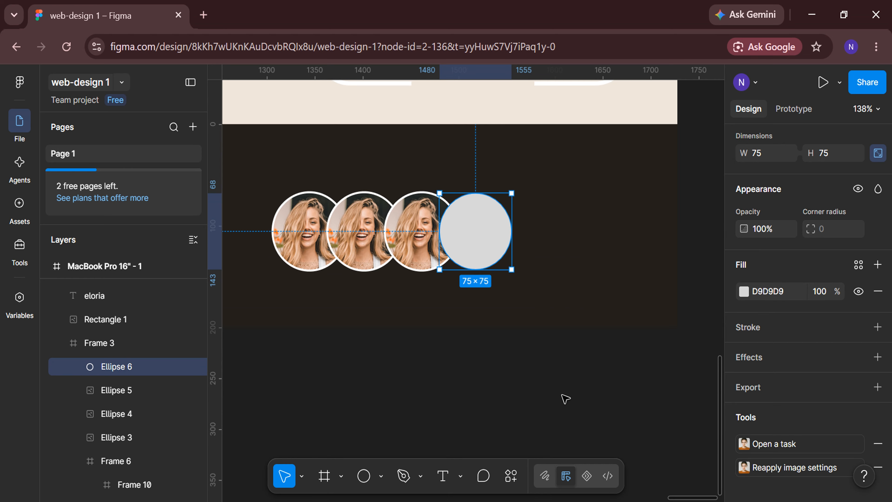
# Resize the last circle to 70 × 70 and make its fill white FFFFFF.
pyautogui.scroll(3, 779, 275)
pyautogui.press('Return')
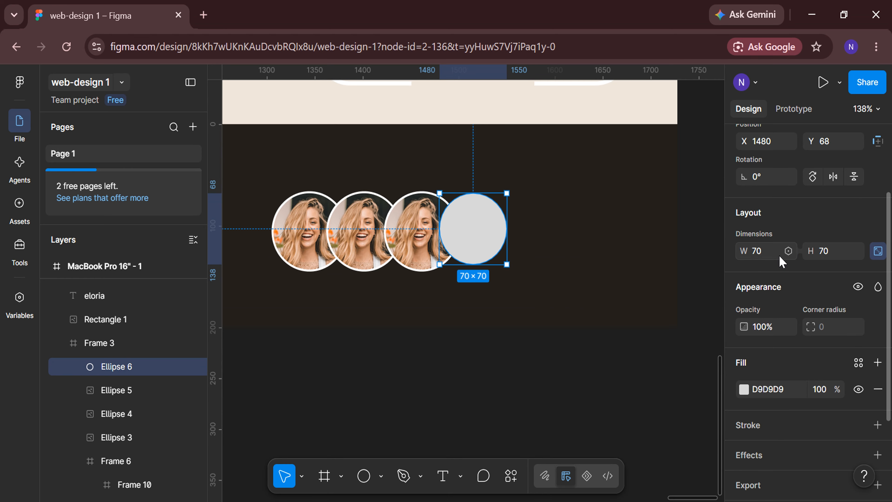
pyautogui.click(744, 389)
pyautogui.moveTo(584, 221); pyautogui.dragTo(555, 205)
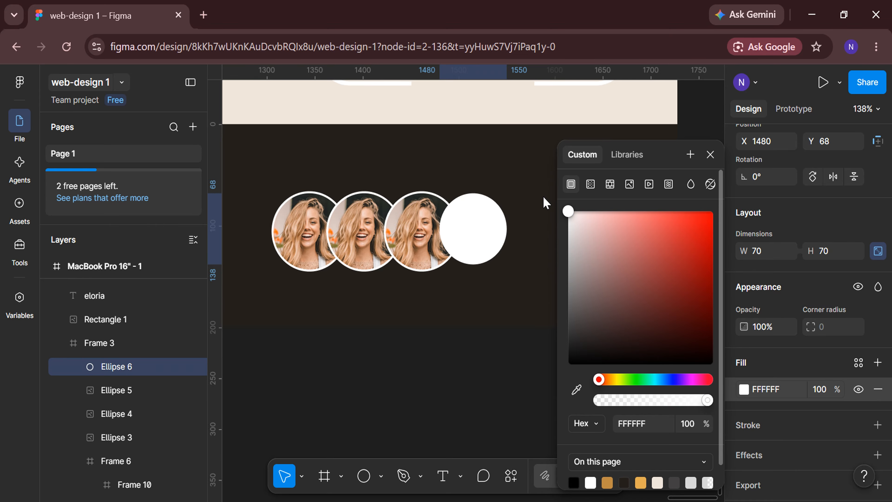
pyautogui.click(711, 154)
# Replace the second avatar's photo with the long-haired brunette woman's portrait from the User Profile plugin's history.
pyautogui.click(116, 414)
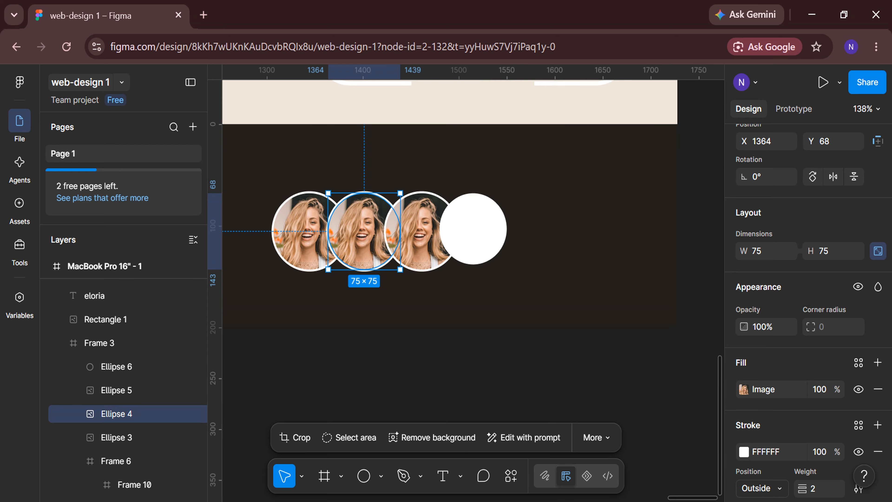
pyautogui.click(511, 476)
pyautogui.click(471, 286)
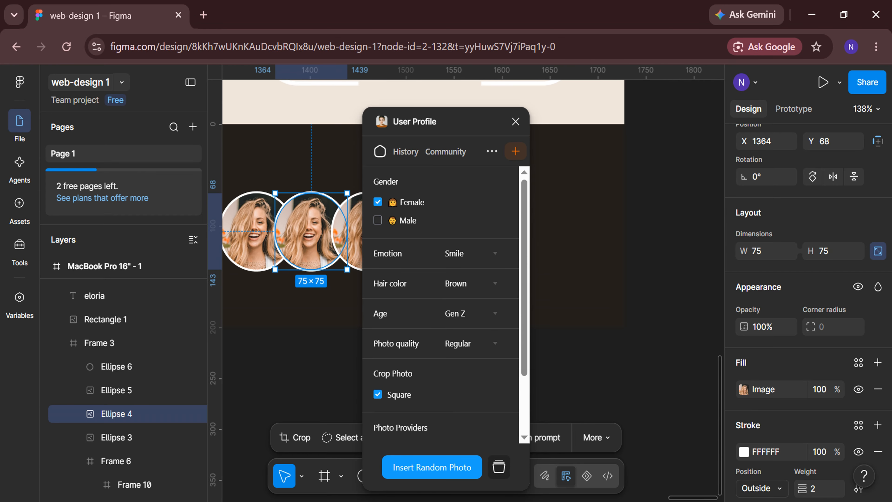
pyautogui.click(407, 151)
pyautogui.scroll(-10, 443, 340)
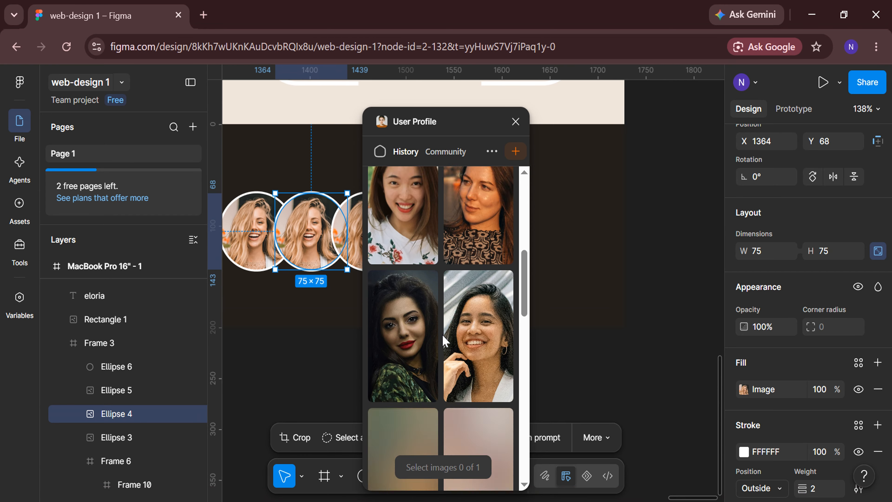
pyautogui.scroll(-4, 444, 339)
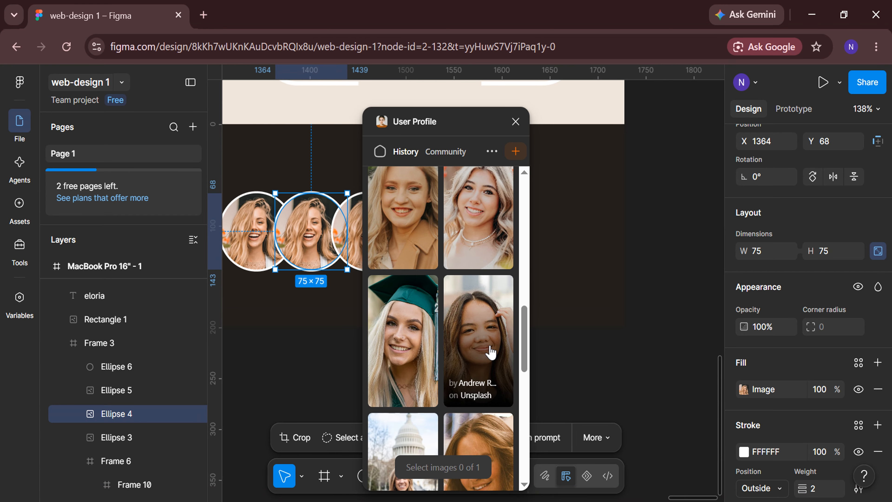
pyautogui.click(470, 347)
pyautogui.click(446, 475)
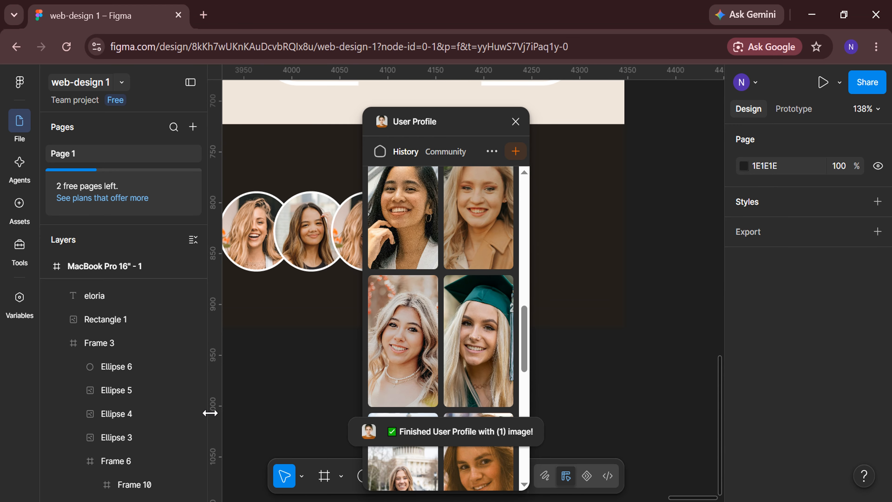
# Replace the third avatar's photo with the smiling woman on a green outdoor background from the plugin's history.
pyautogui.doubleClick(315, 231)
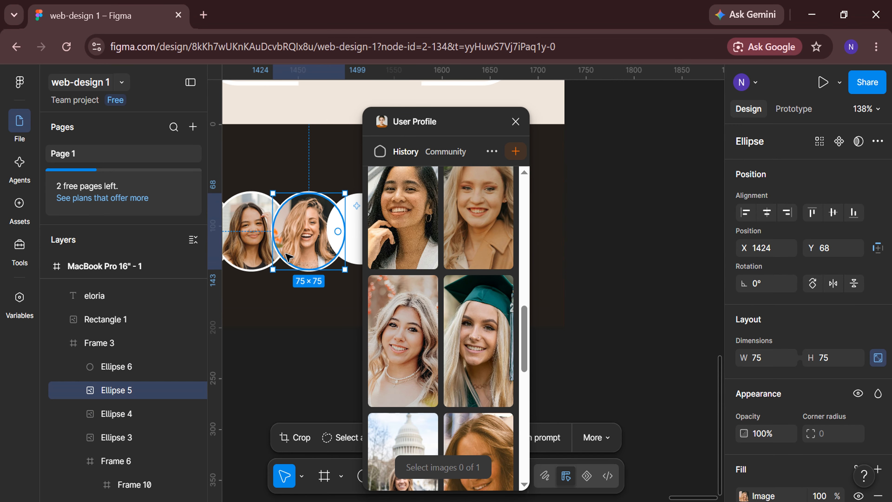
pyautogui.scroll(3, 496, 277)
pyautogui.scroll(5, 496, 277)
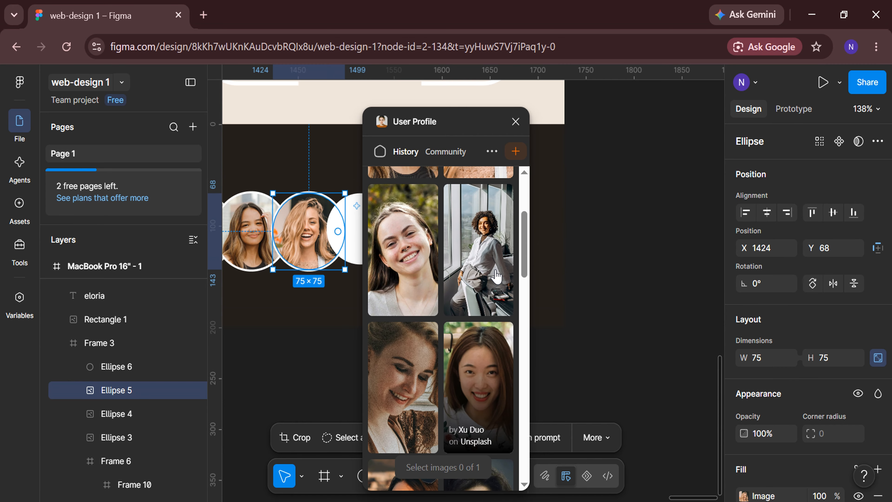
pyautogui.click(389, 281)
pyautogui.click(435, 467)
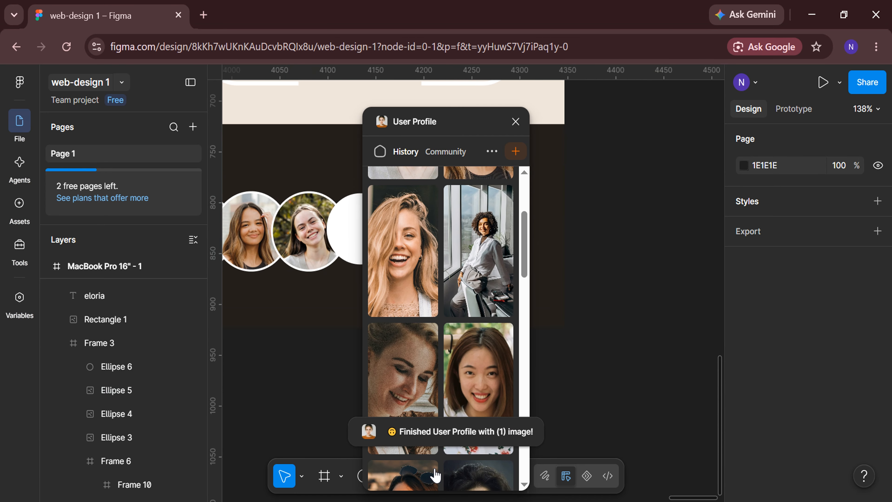
pyautogui.scroll(-5, 460, 322)
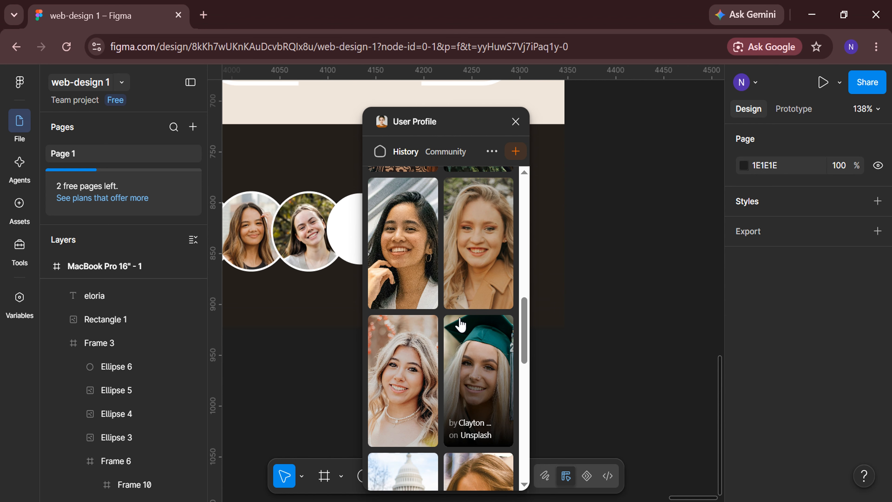
# Close the User Profile plugin and wrap the white circle at the end of the avatar row in a frame.
pyautogui.scroll(-10, 460, 323)
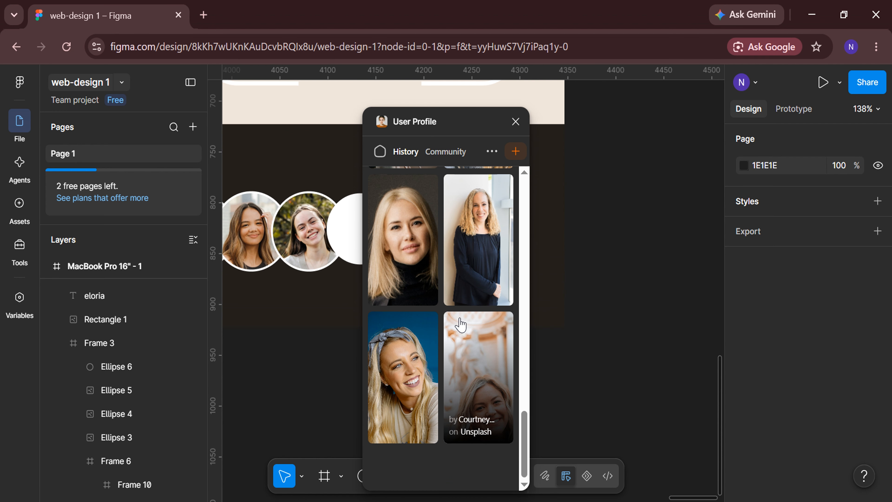
pyautogui.scroll(15, 460, 324)
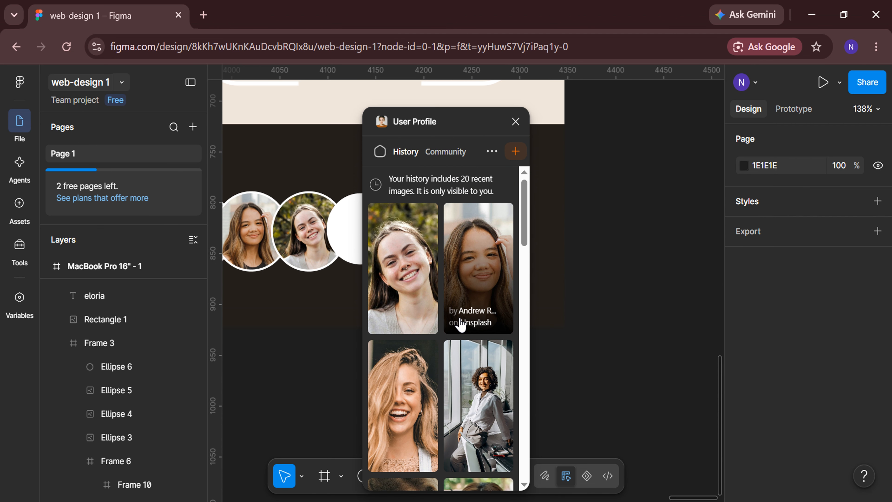
pyautogui.click(516, 121)
pyautogui.hscroll(-3, 439, 281)
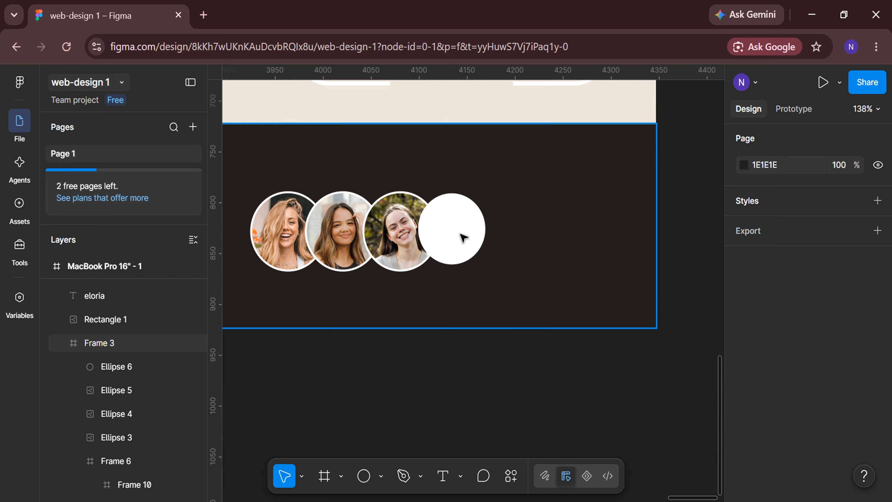
pyautogui.doubleClick(463, 238)
pyautogui.rightClick(463, 238)
pyautogui.click(492, 328)
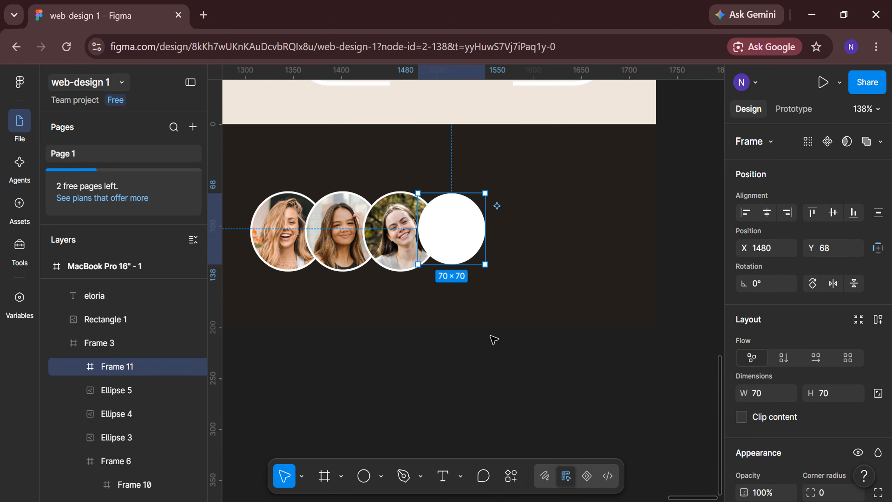
# Search the Iconify plugin for plus and import the plain plus icon as a frame into the white circle's frame.
pyautogui.hscroll(2, 494, 339)
pyautogui.click(510, 476)
pyautogui.click(464, 303)
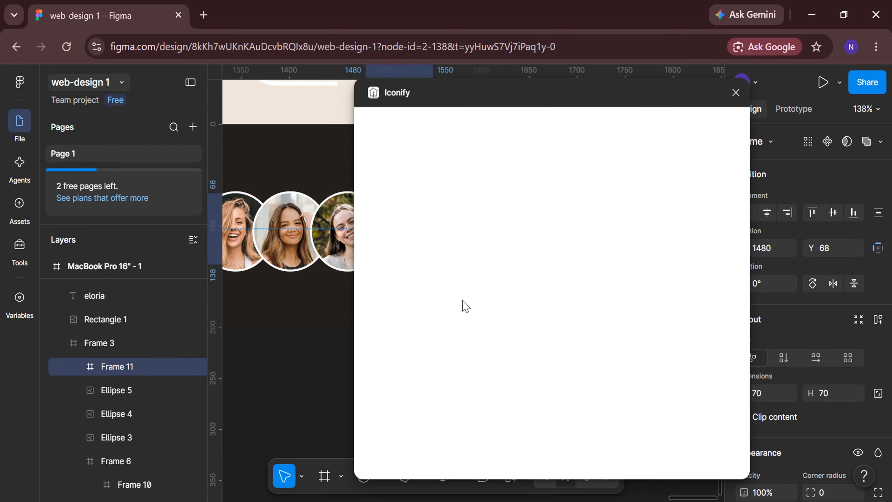
pyautogui.hscroll(4, 331, 378)
pyautogui.click(427, 151)
pyautogui.write('pl')
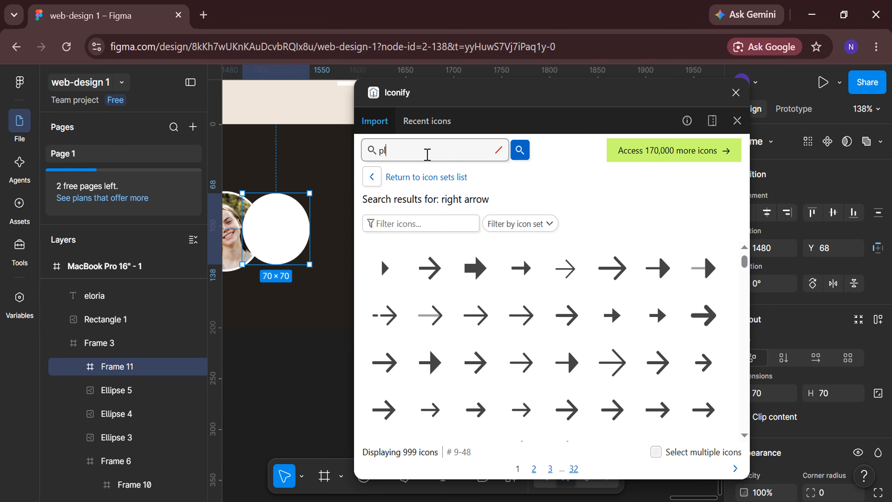
pyautogui.write('us')
pyautogui.press('Return')
pyautogui.click(704, 312)
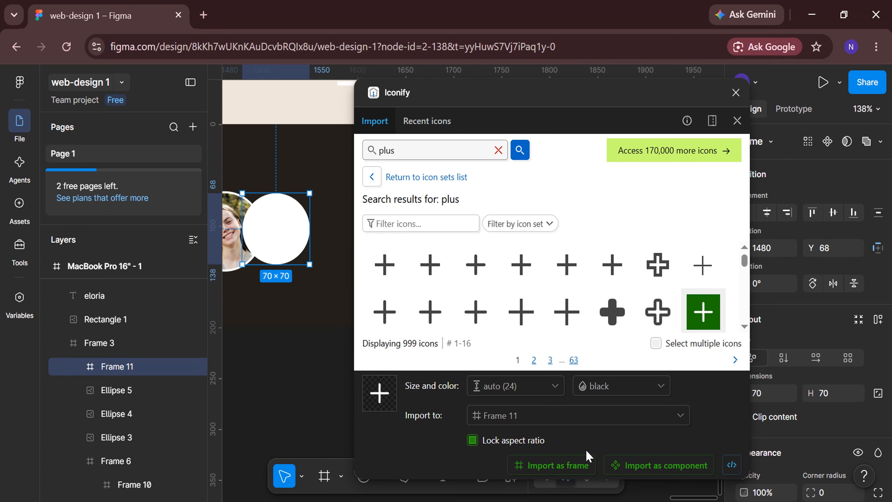
pyautogui.click(575, 465)
pyautogui.click(736, 92)
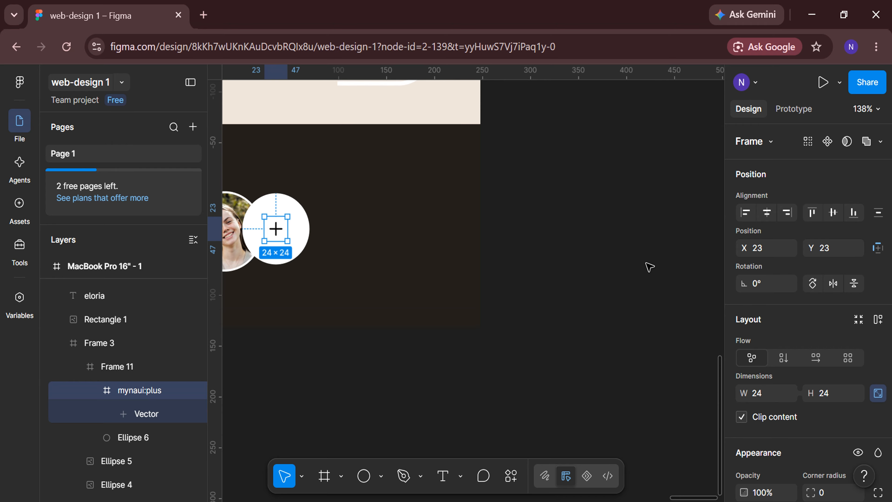
# Resize the plus icon to 55 × 55.
pyautogui.click(771, 396)
pyautogui.write('5')
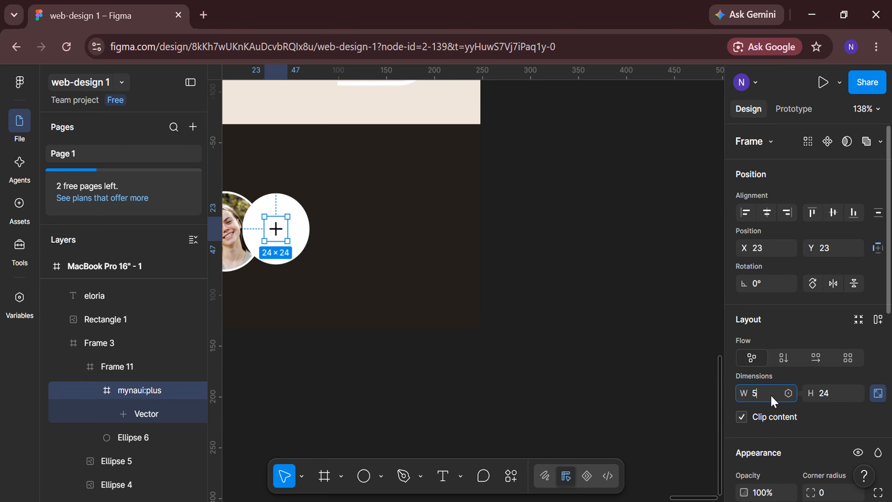
pyautogui.write('5')
pyautogui.press('Return')
pyautogui.hscroll(-2, 472, 387)
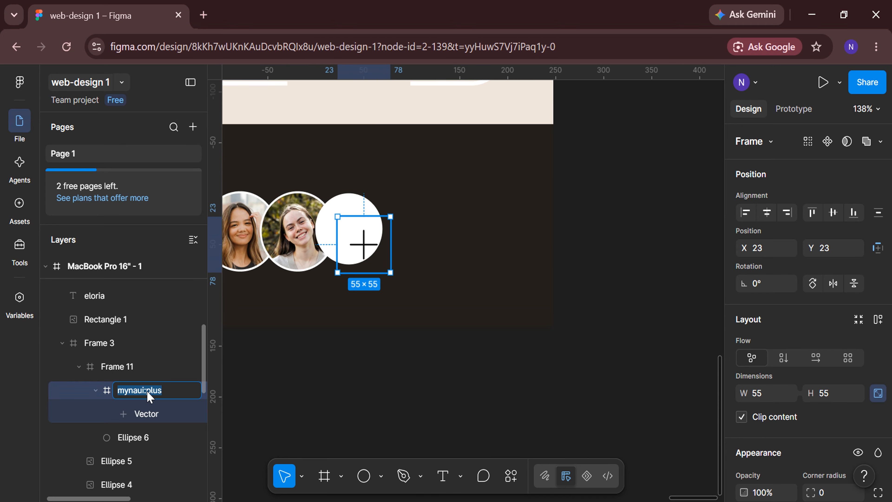
# Rename the icon's layer to plus.
pyautogui.press('BackSpace')
pyautogui.press('BackSpace')
pyautogui.press('BackSpace')
pyautogui.press('BackSpace')
pyautogui.press('BackSpace')
pyautogui.press('BackSpace')
pyautogui.press('Return')
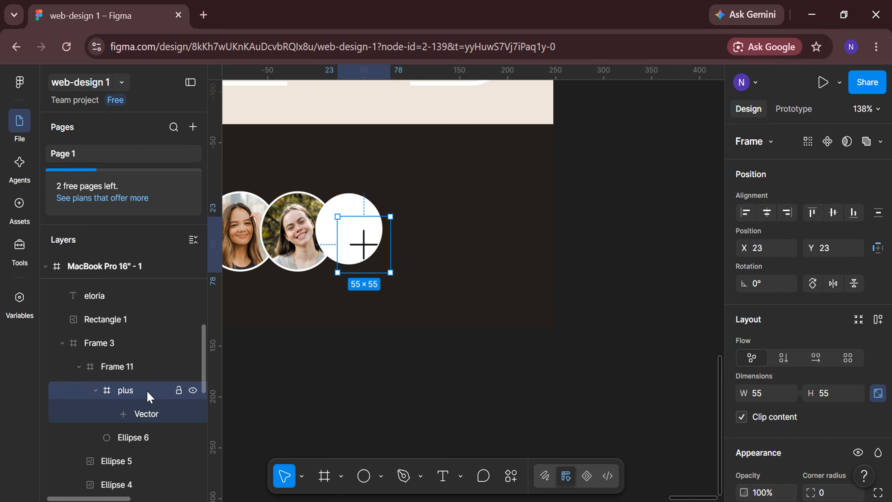
# Centre the plus icon on the white circle and set its 000000 colour to 85% opacity.
pyautogui.click(767, 212)
pyautogui.scroll(-6, 777, 316)
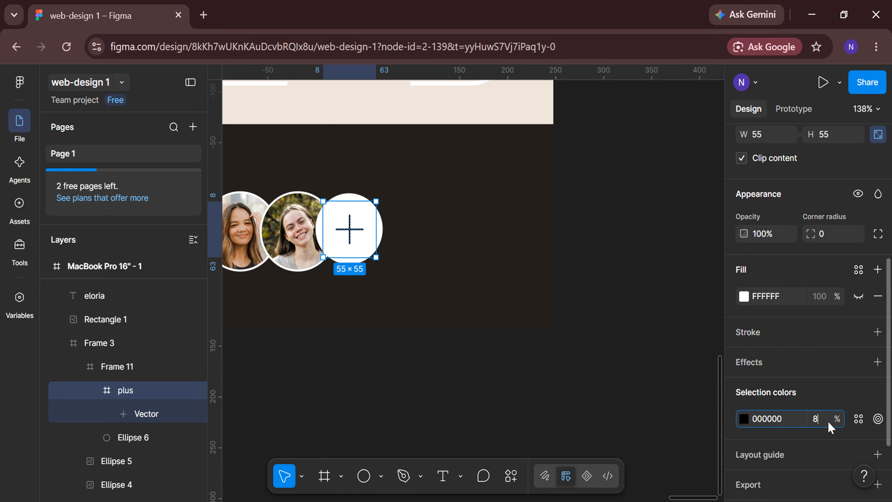
pyautogui.click(96, 390)
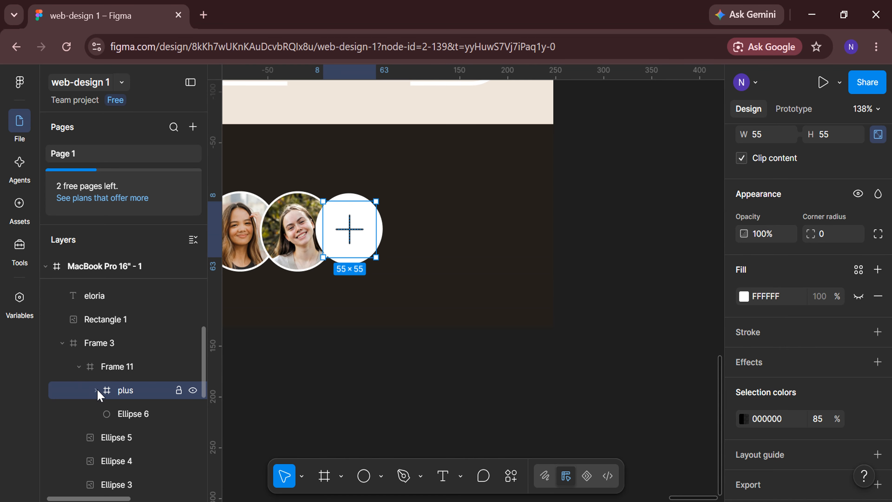
# Align the three avatar photos and the plus circle on their vertical centres.
pyautogui.click(79, 366)
pyautogui.click(142, 369)
pyautogui.hscroll(-3, 414, 372)
pyautogui.keyDown('shift'); pyautogui.click(130, 390); pyautogui.keyUp('shift')
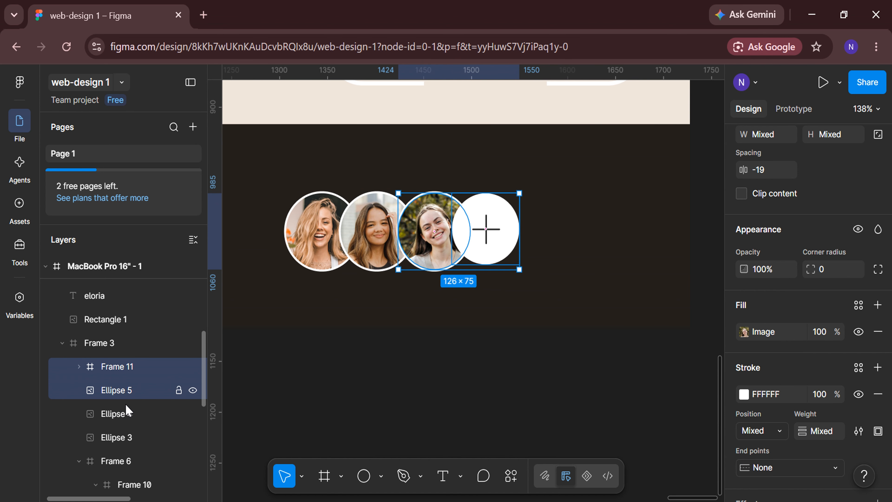
pyautogui.keyDown('shift'); pyautogui.click(128, 413); pyautogui.keyUp('shift')
pyautogui.keyDown('shift'); pyautogui.click(127, 438); pyautogui.keyUp('shift')
pyautogui.click(833, 212)
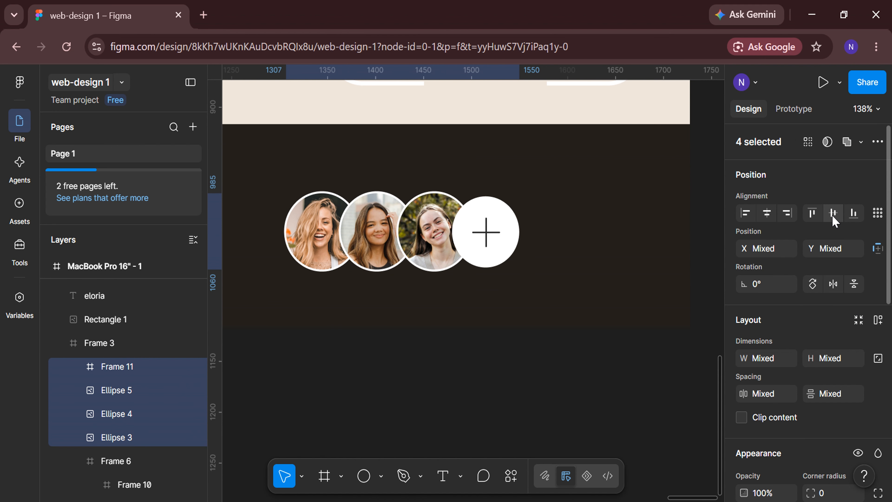
# Space the four avatar circles evenly with a horizontal spacing of -25 and wrap them in one frame.
pyautogui.click(877, 213)
pyautogui.click(805, 275)
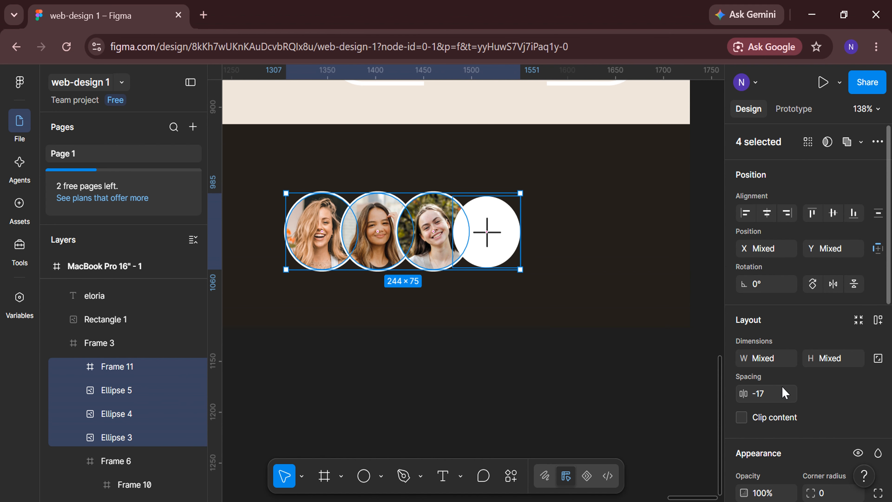
pyautogui.press('Return')
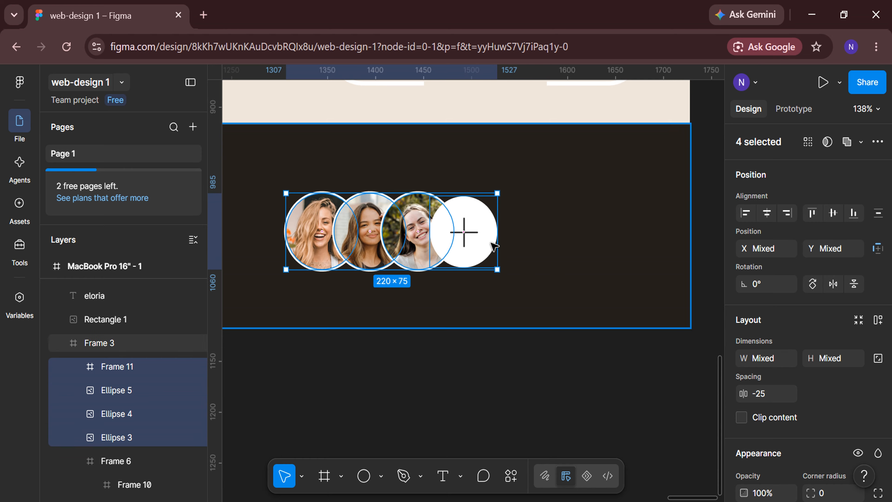
pyautogui.rightClick(438, 233)
pyautogui.click(448, 331)
pyautogui.click(438, 374)
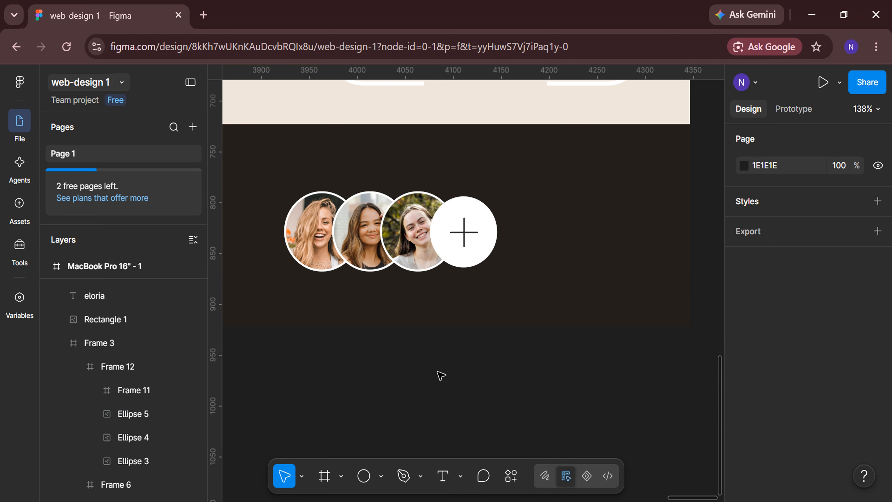
# Draw a rectangle about 255 × 90 over the avatar row in the dark section.
pyautogui.click(381, 476)
pyautogui.click(424, 340)
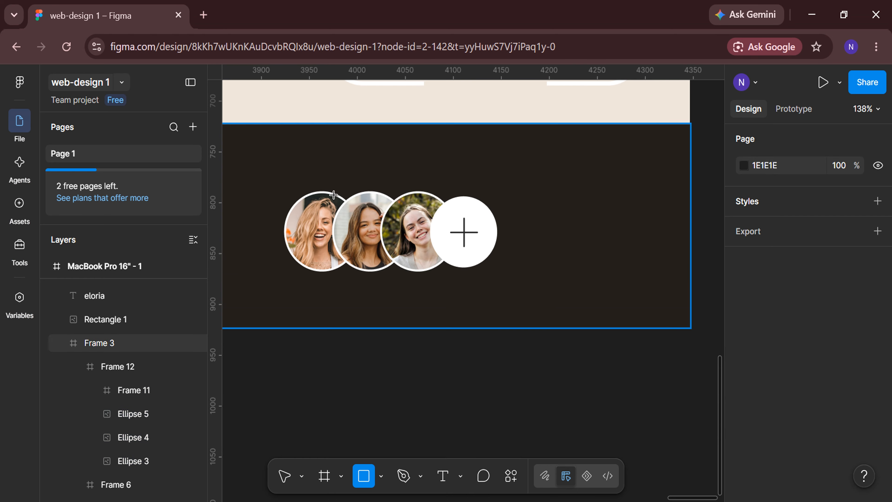
pyautogui.moveTo(266, 188); pyautogui.dragTo(511, 280)
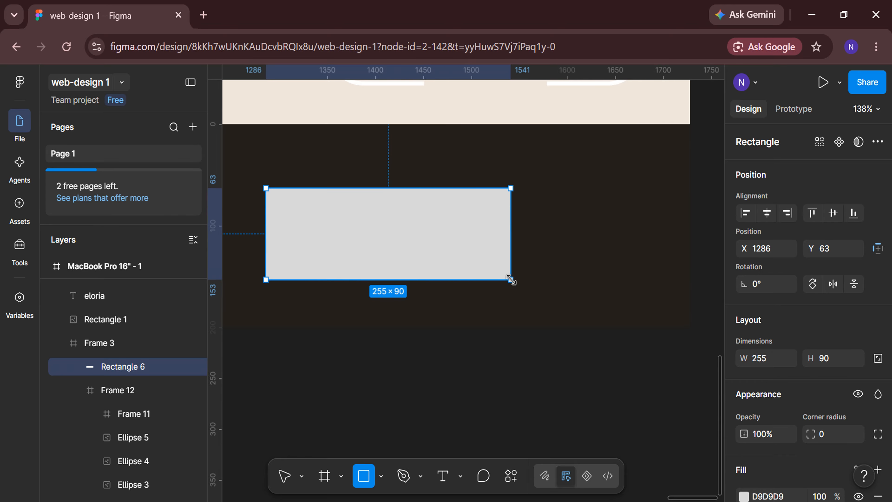
# Set the rectangle's size to 240 × 95.
pyautogui.click(776, 360)
pyautogui.write('240')
pyautogui.press('Return')
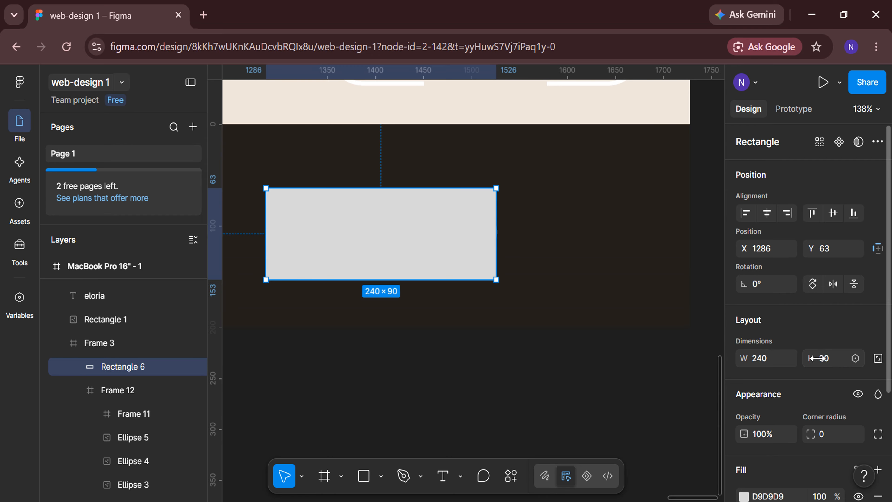
pyautogui.click(832, 365)
pyautogui.write('95')
pyautogui.press('Return')
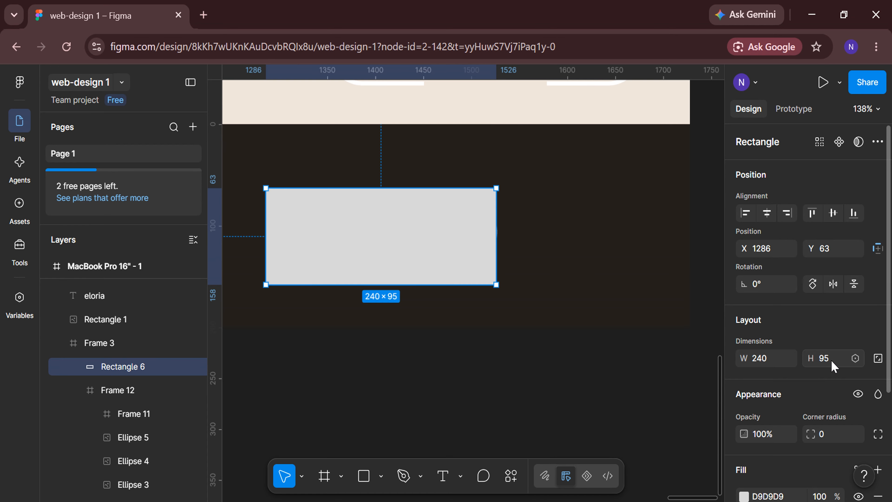
# Place the rectangle behind the avatar group and set its corner radius to 100.
pyautogui.click(80, 390)
pyautogui.moveTo(133, 407); pyautogui.dragTo(134, 408)
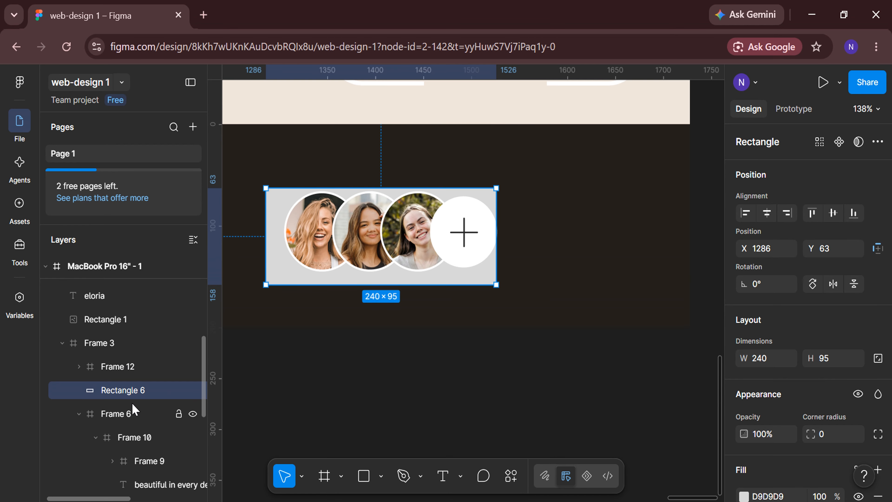
pyautogui.scroll(-4, 777, 424)
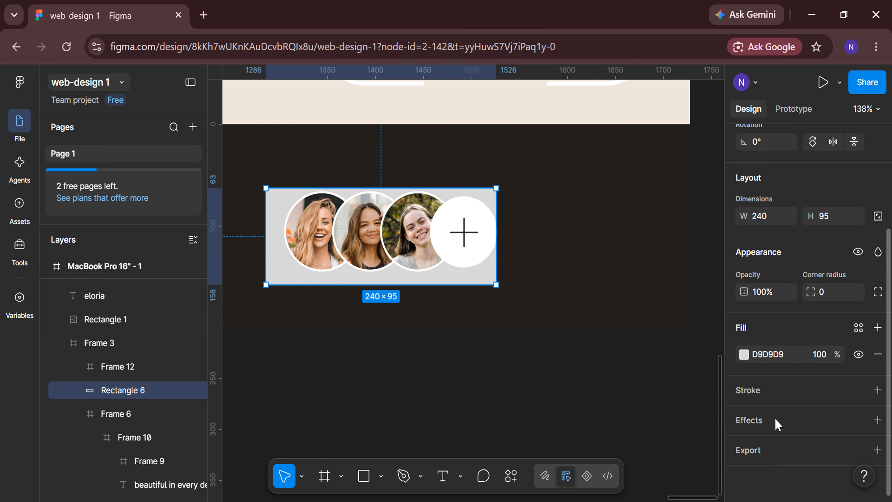
pyautogui.click(831, 292)
pyautogui.write('100')
pyautogui.press('Return')
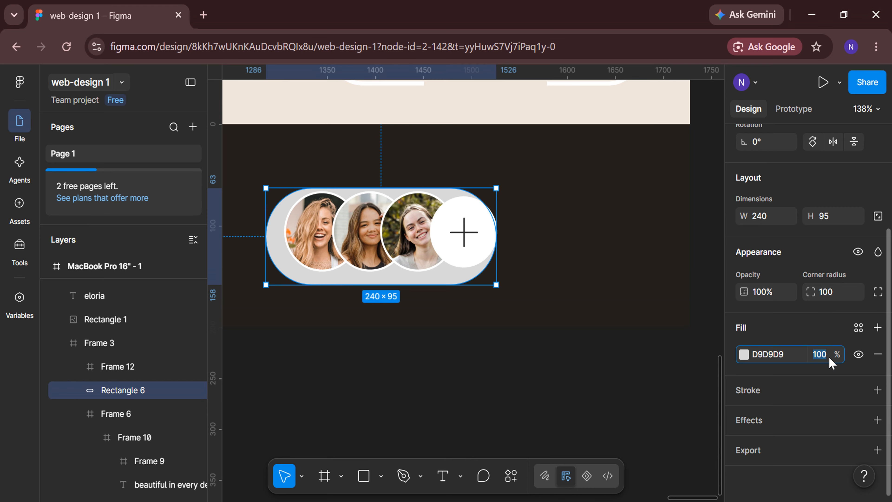
# Set the rounded rectangle's D9D9D9 fill to 25% opacity.
pyautogui.click(829, 358)
pyautogui.write('25')
pyautogui.press('Return')
# Centre the avatar group and the pill-shaped background on each other both ways, and wrap them in one frame.
pyautogui.keyDown('shift'); pyautogui.click(127, 367); pyautogui.keyUp('shift')
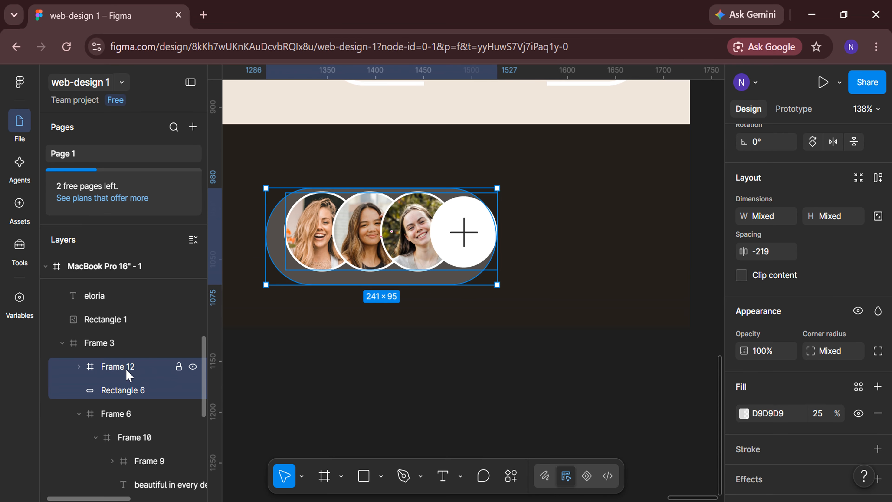
pyautogui.click(767, 215)
pyautogui.click(833, 212)
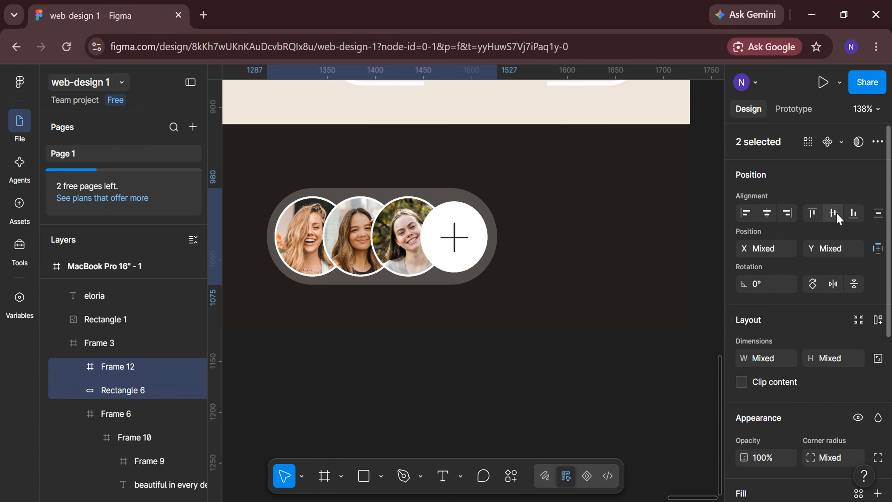
pyautogui.rightClick(418, 230)
pyautogui.click(456, 329)
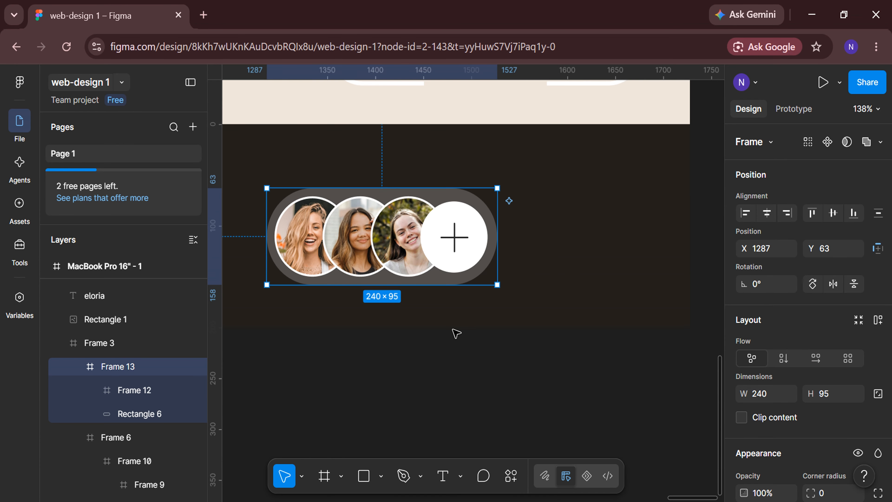
pyautogui.click(466, 409)
# Add a text layer reading 230K in the dark section, just beyond the plus circle.
pyautogui.hscroll(3, 467, 408)
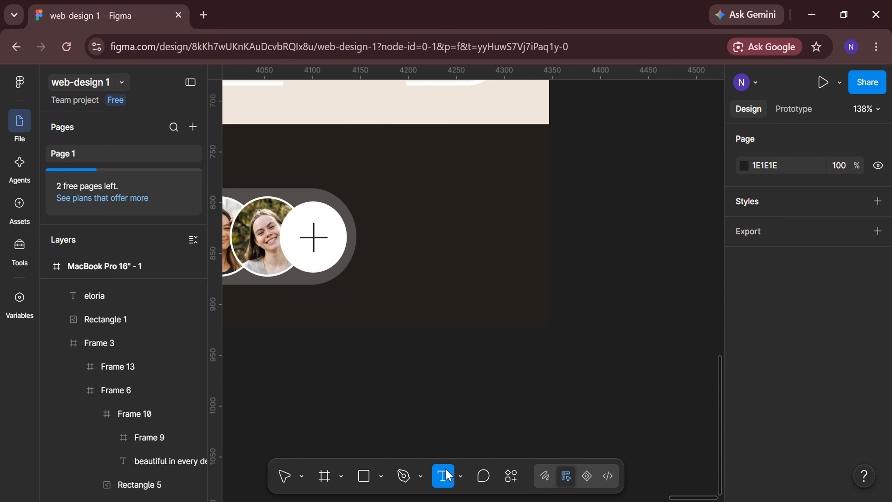
pyautogui.click(394, 200)
pyautogui.scroll(3, 394, 200)
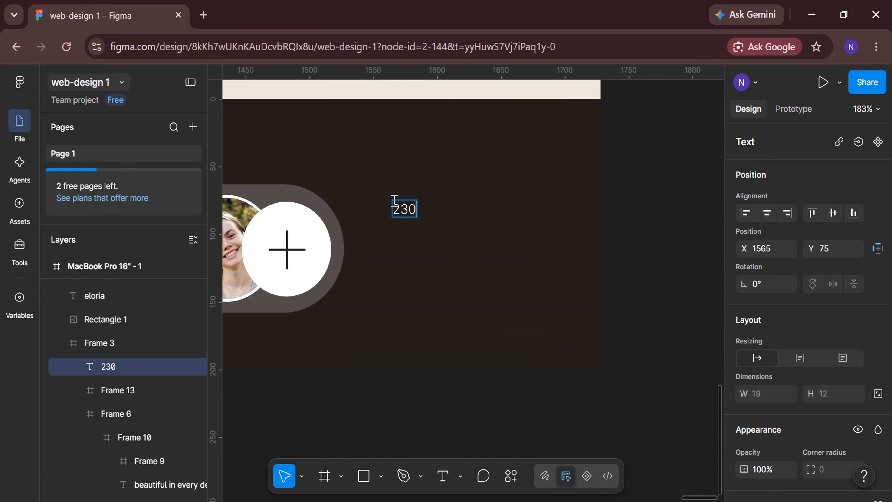
# Set the 230K text to Cormorant Garamond Regular, size 65, and move it up within the dark section.
pyautogui.scroll(-5, 804, 306)
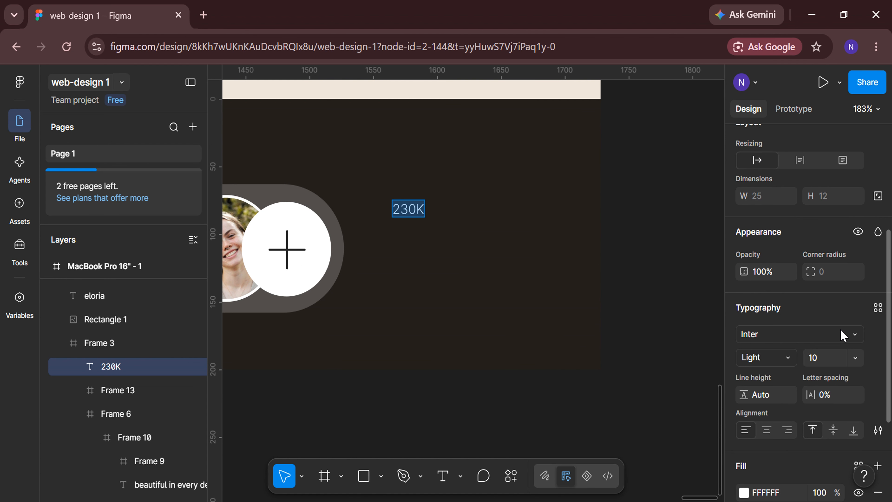
pyautogui.click(846, 336)
pyautogui.write('cormo')
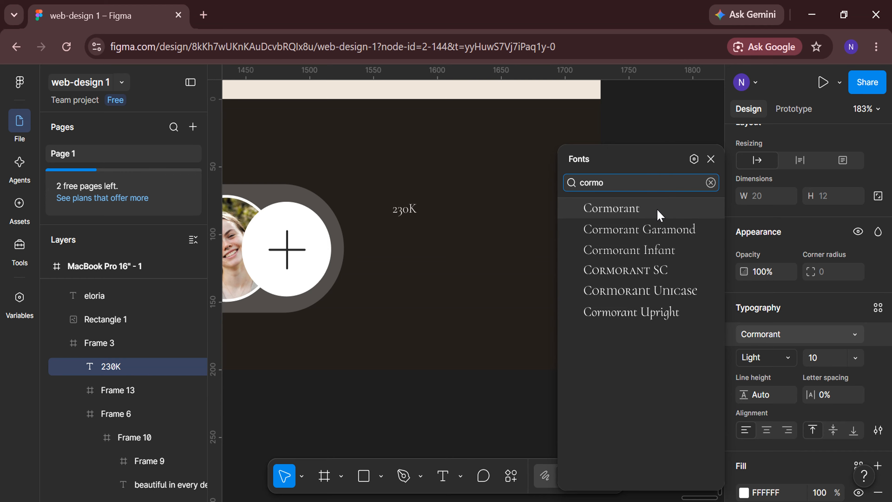
pyautogui.click(660, 227)
pyautogui.click(784, 361)
pyautogui.click(783, 374)
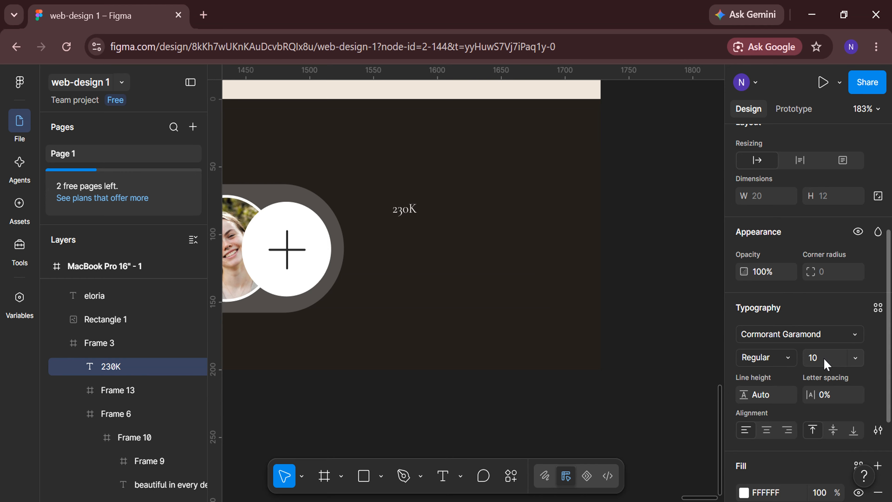
pyautogui.write('65')
pyautogui.press('Return')
pyautogui.moveTo(494, 261); pyautogui.dragTo(491, 231)
# Add a text layer reading Happy beneath 230K and move it up fully inside the dark section.
pyautogui.click(442, 476)
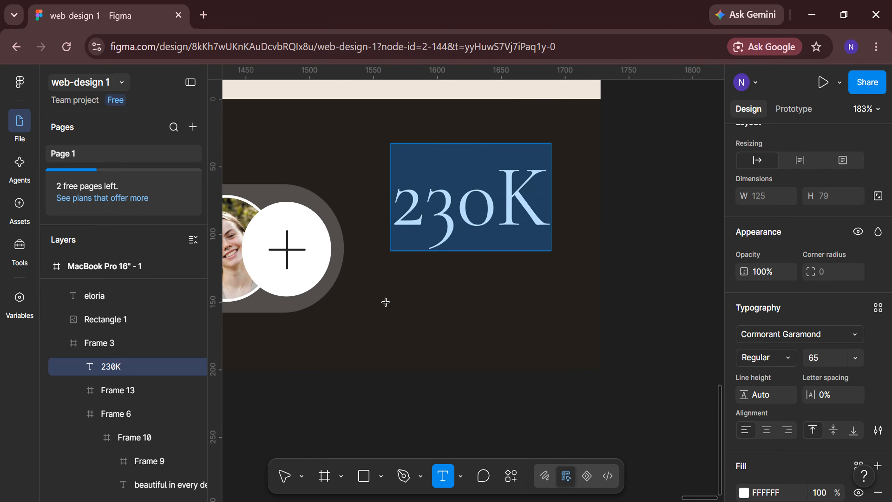
pyautogui.click(387, 301)
pyautogui.write('Happy')
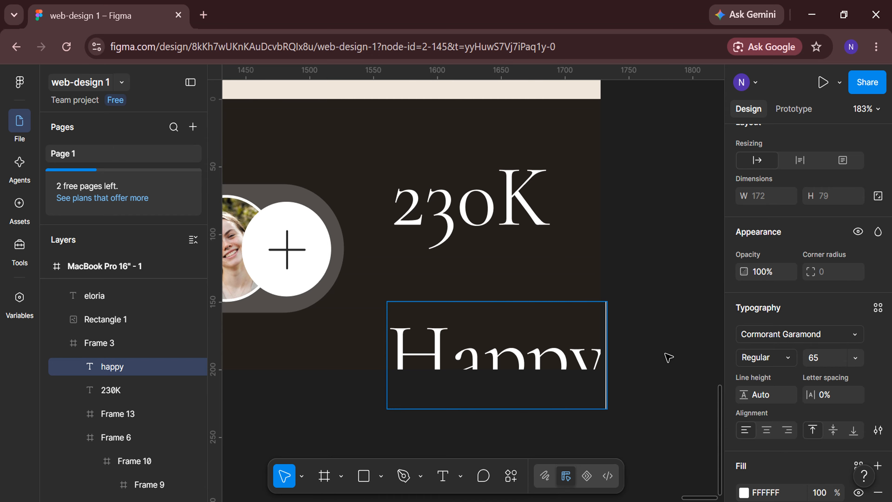
pyautogui.press('Escape')
pyautogui.moveTo(526, 358); pyautogui.dragTo(500, 315)
# Set the Happy text to Inter at size 30 and extend its wording to Happy Clients.
pyautogui.doubleClick(499, 309)
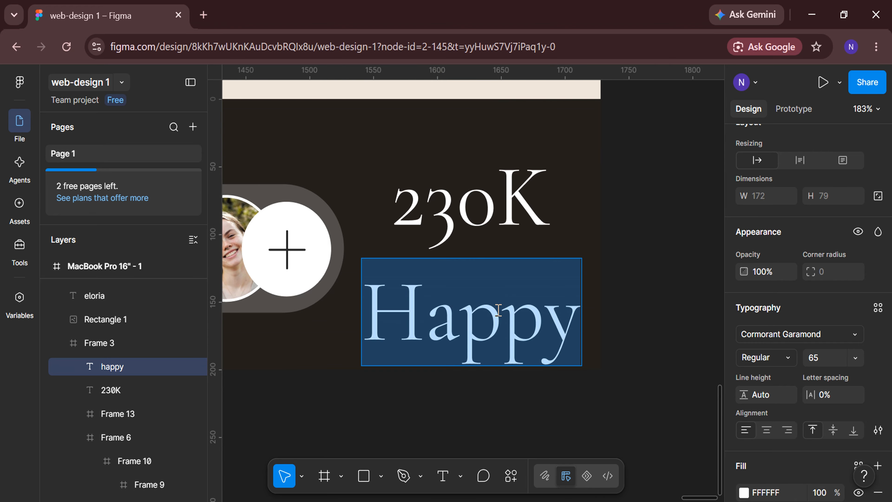
pyautogui.click(840, 339)
pyautogui.write('inter')
pyautogui.press('Return')
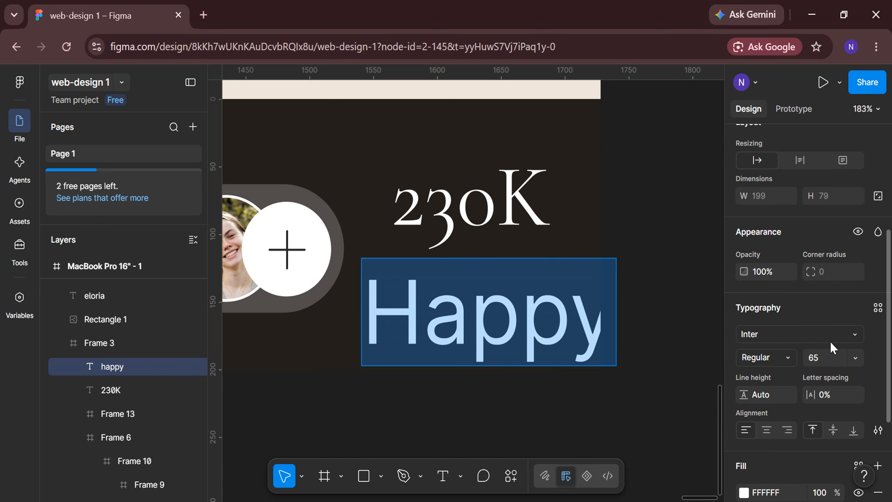
pyautogui.click(831, 362)
pyautogui.write('30')
pyautogui.press('Return')
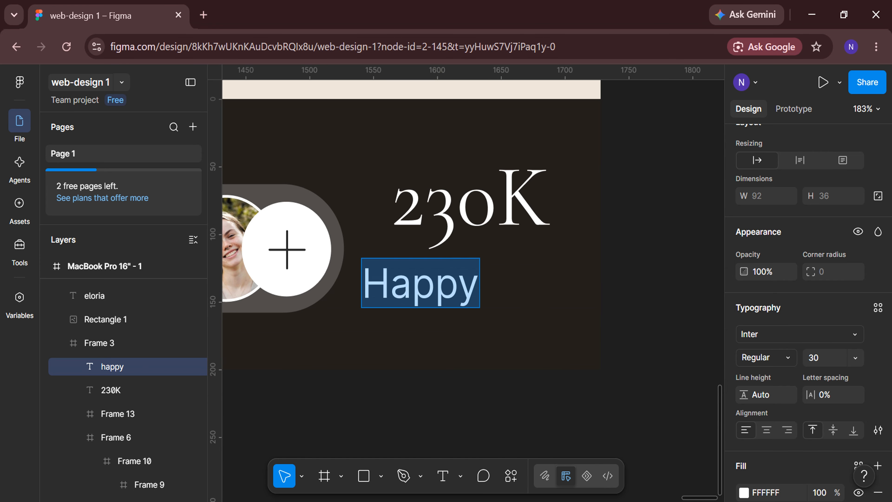
pyautogui.click(479, 285)
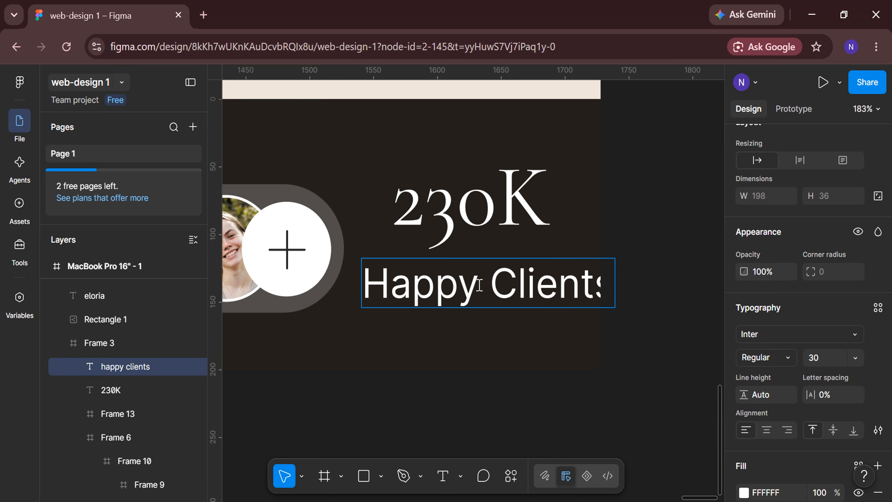
# Centre 230K and Happy Clients on each other horizontally, set their spacing to 10, and wrap them in one frame.
pyautogui.keyDown('shift'); pyautogui.click(116, 391); pyautogui.keyUp('shift')
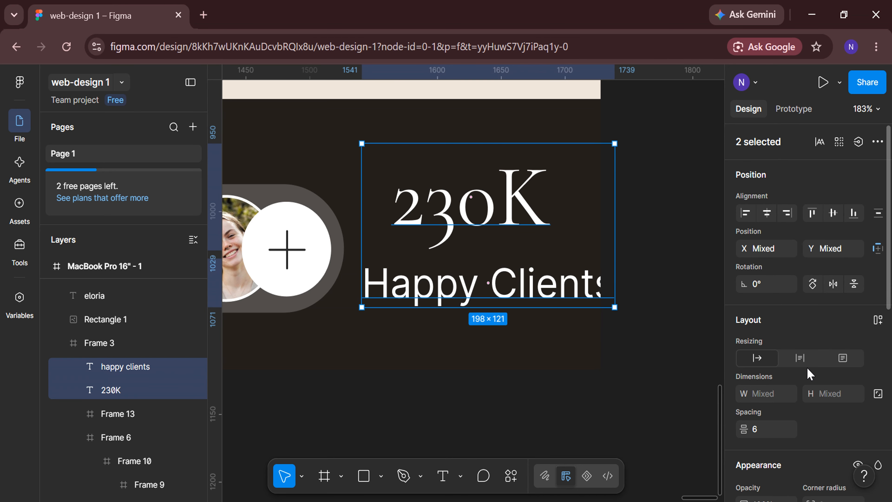
pyautogui.click(767, 220)
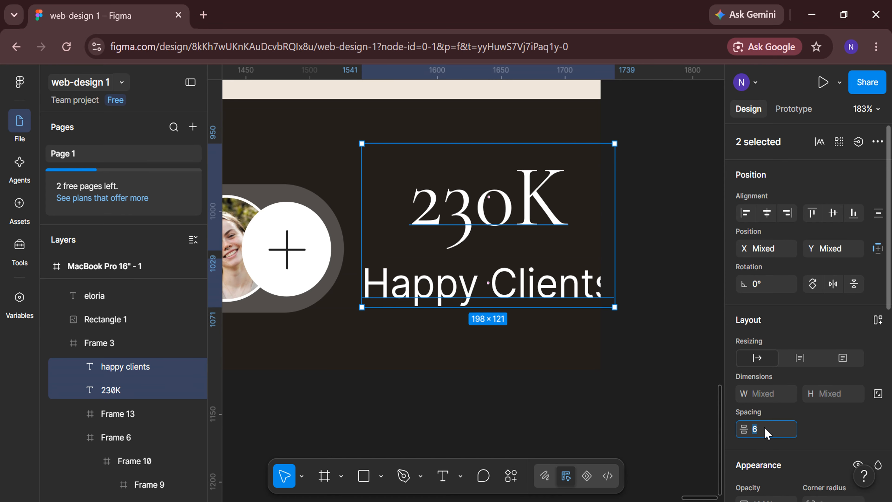
pyautogui.write('10')
pyautogui.press('Return')
pyautogui.rightClick(479, 210)
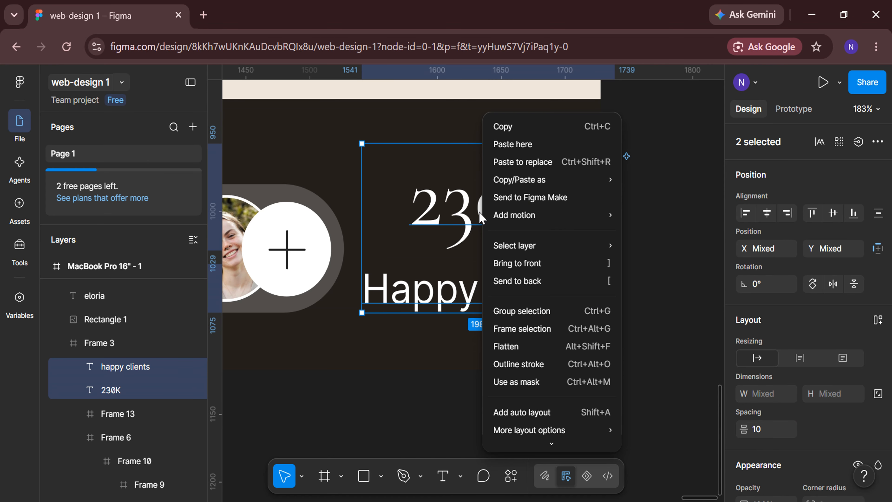
pyautogui.click(529, 331)
# Move the avatar frame and the 230K Happy Clients frame leftwards so both fit inside the dark section.
pyautogui.hscroll(-4, 529, 331)
pyautogui.scroll(-3, 529, 331)
pyautogui.click(451, 293)
pyautogui.moveTo(452, 294); pyautogui.dragTo(403, 294)
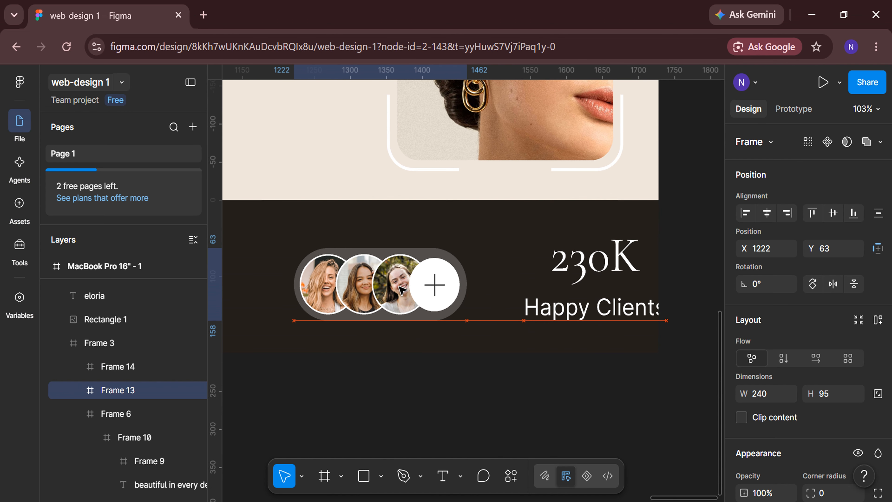
pyautogui.click(590, 282)
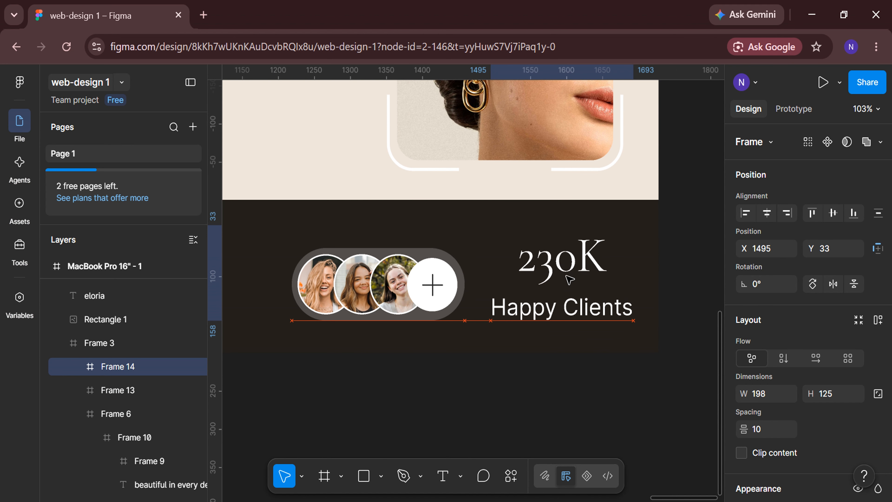
# Set the spacing between the avatar frame and the Happy Clients frame to 30 and wrap both in one frame.
pyautogui.keyDown('shift'); pyautogui.click(136, 390); pyautogui.keyUp('shift')
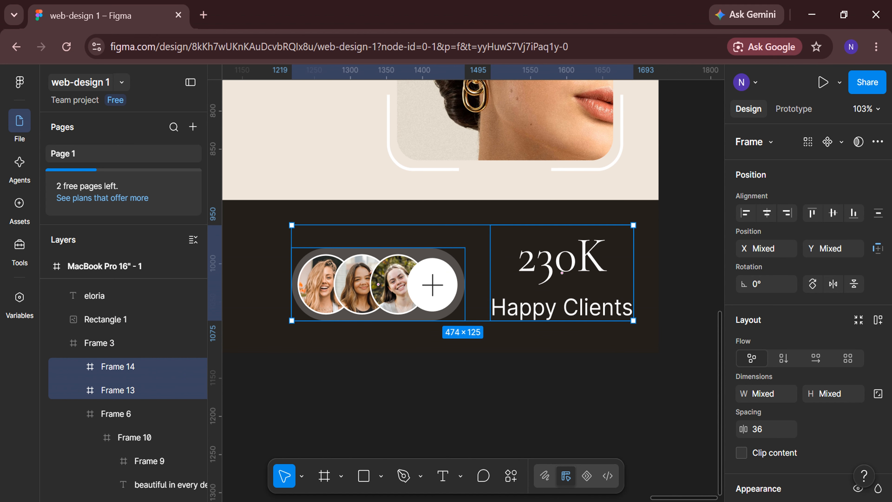
pyautogui.click(773, 433)
pyautogui.write('30')
pyautogui.press('Return')
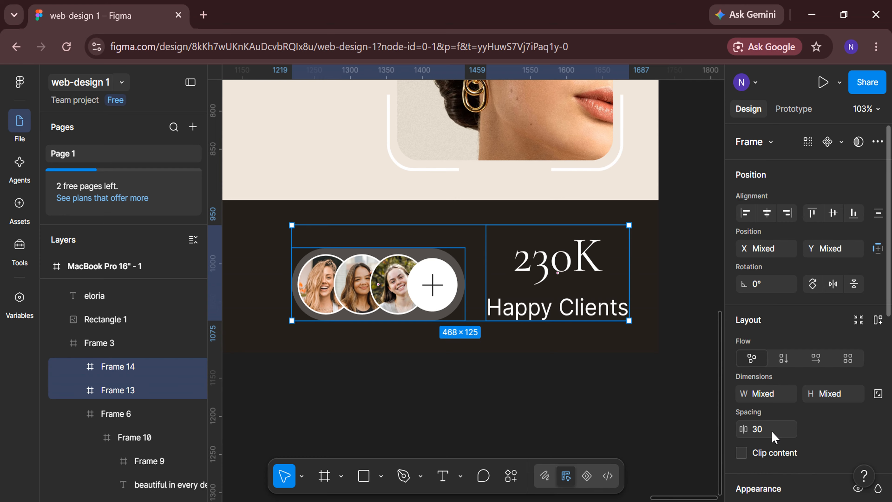
pyautogui.rightClick(502, 254)
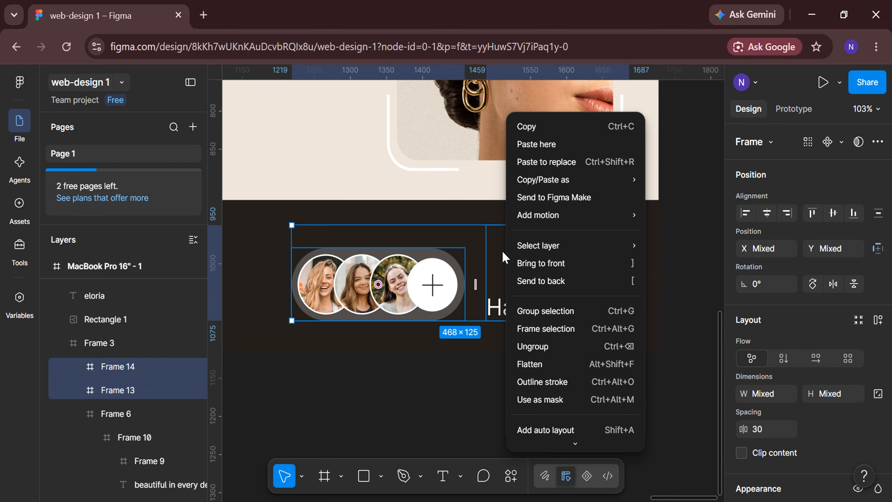
pyautogui.click(526, 326)
# Centre the combined avatar and caption frame vertically in the dark section and set its X position to 1165.
pyautogui.click(834, 215)
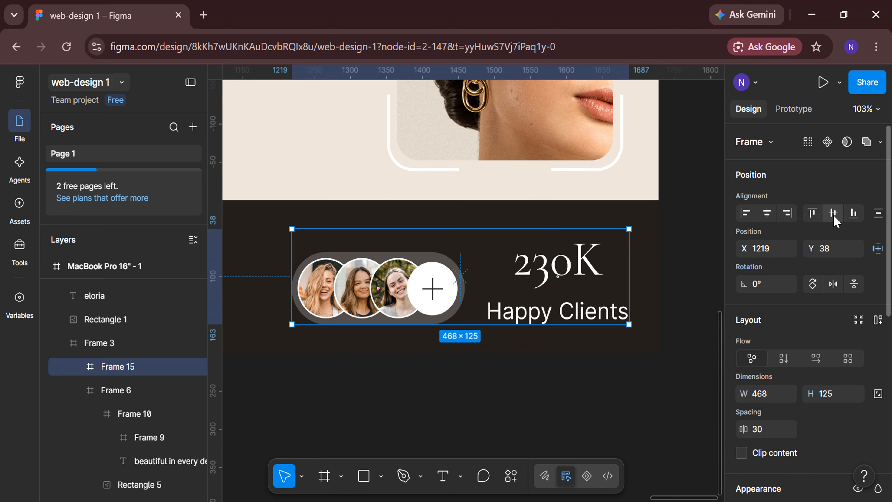
pyautogui.click(775, 248)
pyautogui.write('1165')
pyautogui.press('Return')
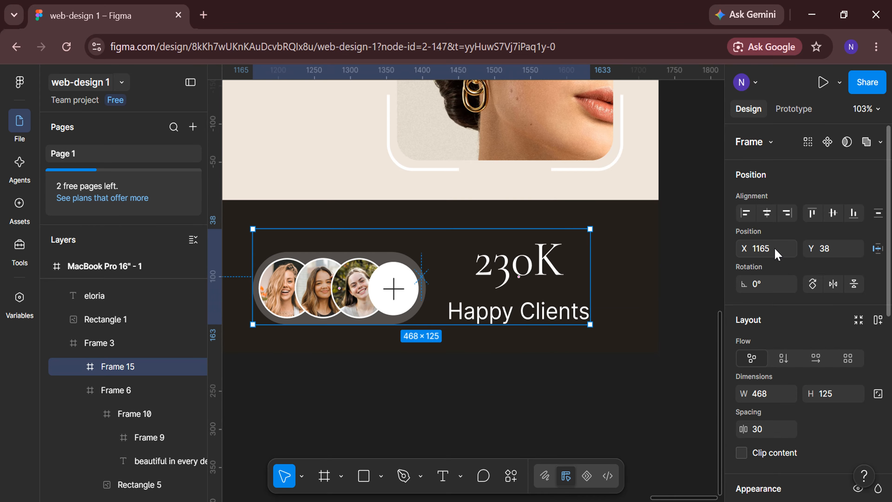
pyautogui.click(620, 375)
# Add a text layer reading Follow Us On Instagram in the dark section below the bracelet photo, at about X 540, Y 42.
pyautogui.hscroll(-2, 620, 375)
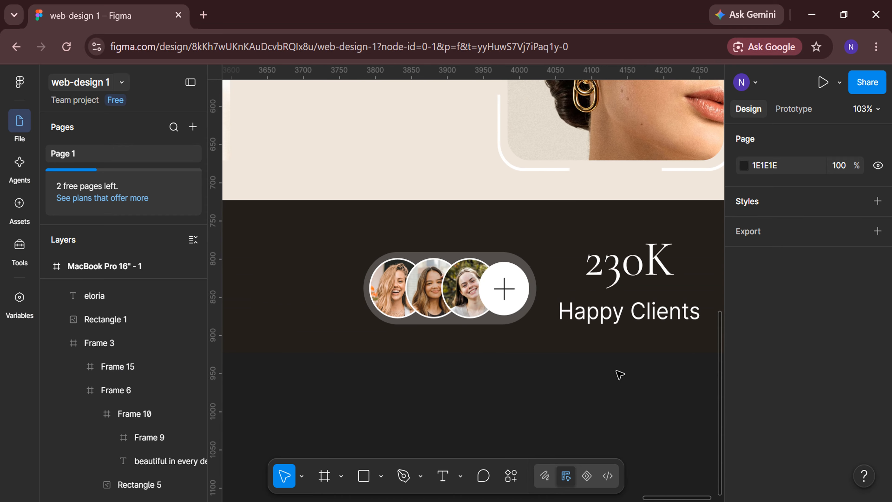
pyautogui.scroll(-3, 620, 375)
pyautogui.hscroll(-1, 495, 406)
pyautogui.scroll(5, 457, 401)
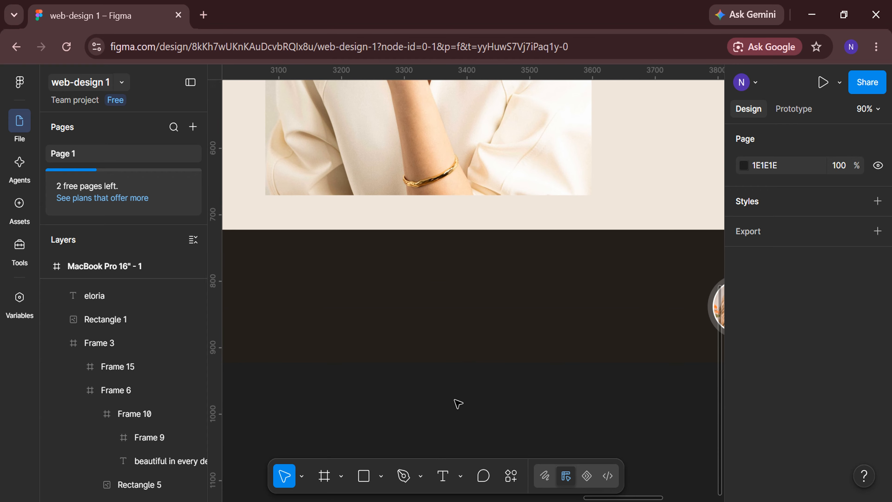
pyautogui.click(316, 259)
pyautogui.scroll(2, 317, 259)
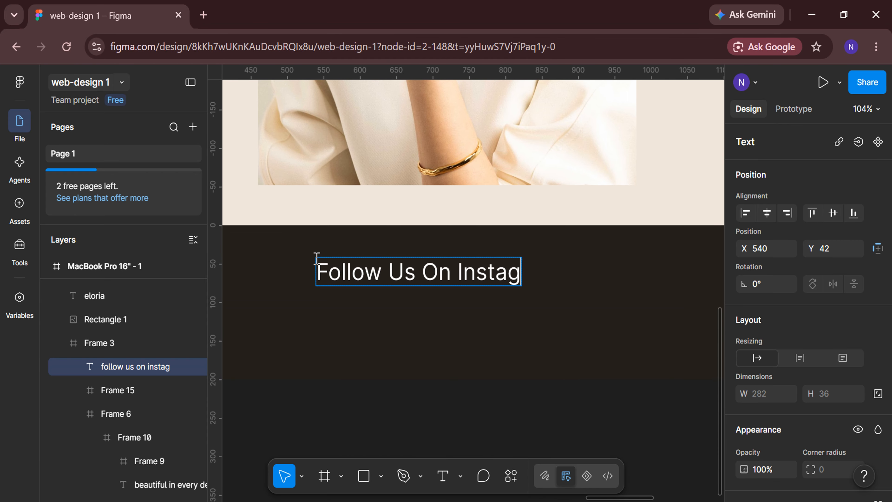
# Set the Follow Us On Instagram text to Cormorant Garamond SemiBold, size 26.
pyautogui.tripleClick(363, 279)
pyautogui.scroll(-5, 801, 316)
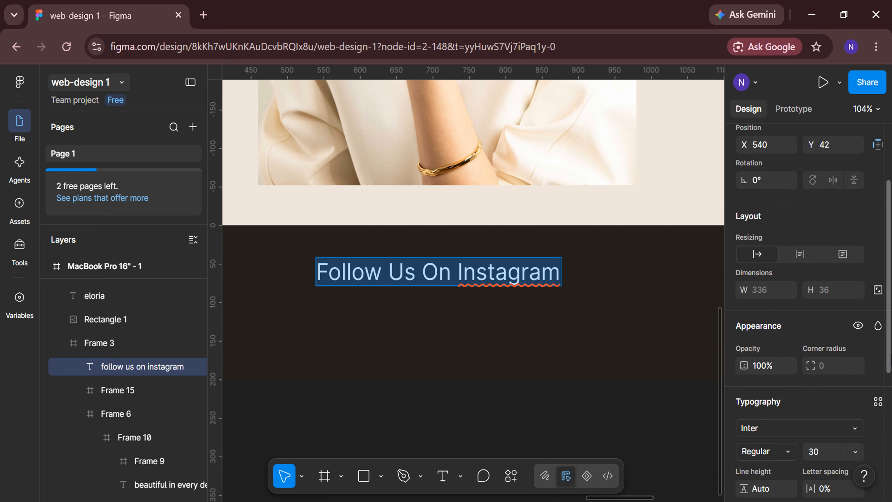
pyautogui.click(838, 348)
pyautogui.write('cormo')
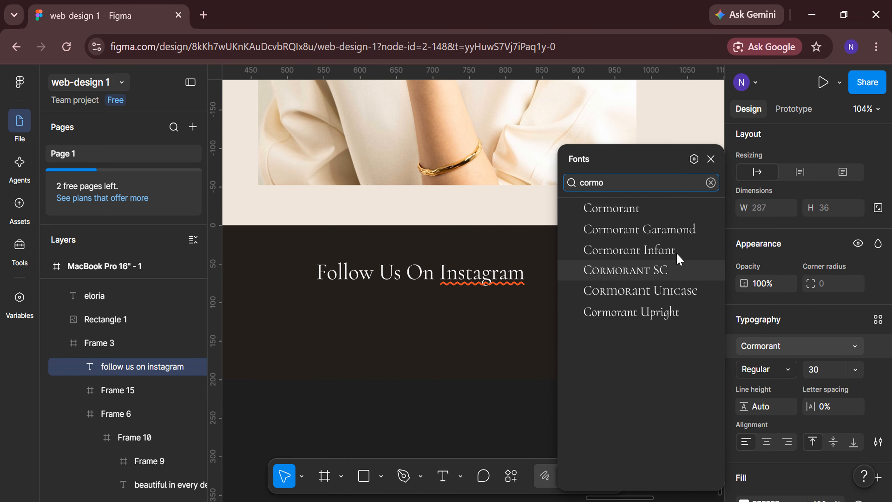
pyautogui.click(666, 234)
pyautogui.click(769, 371)
pyautogui.click(782, 405)
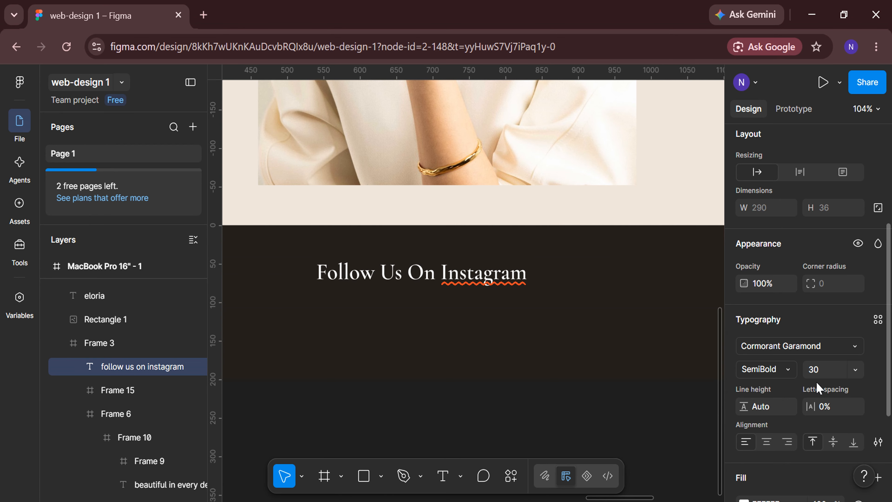
pyautogui.click(825, 378)
pyautogui.write('26')
pyautogui.press('Return')
pyautogui.press('Escape')
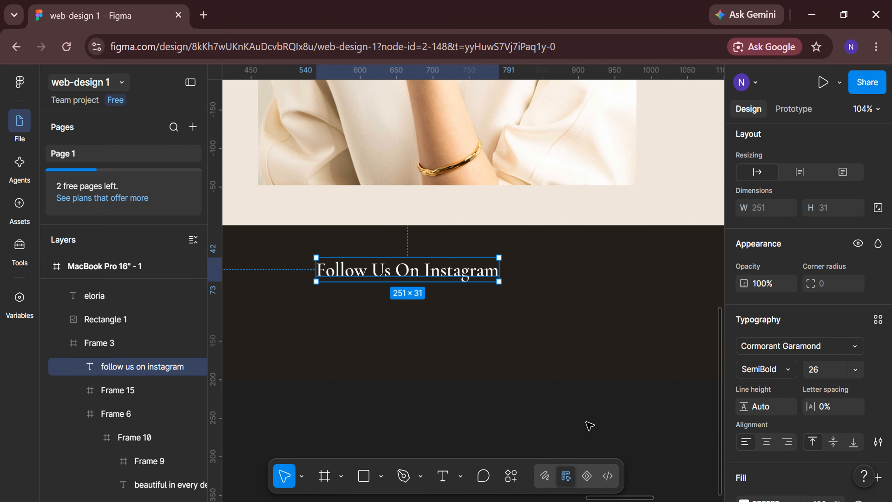
# Open the Iconify plugin and search its icons for instagram.
pyautogui.click(510, 476)
pyautogui.click(509, 478)
pyautogui.click(412, 394)
pyautogui.click(511, 477)
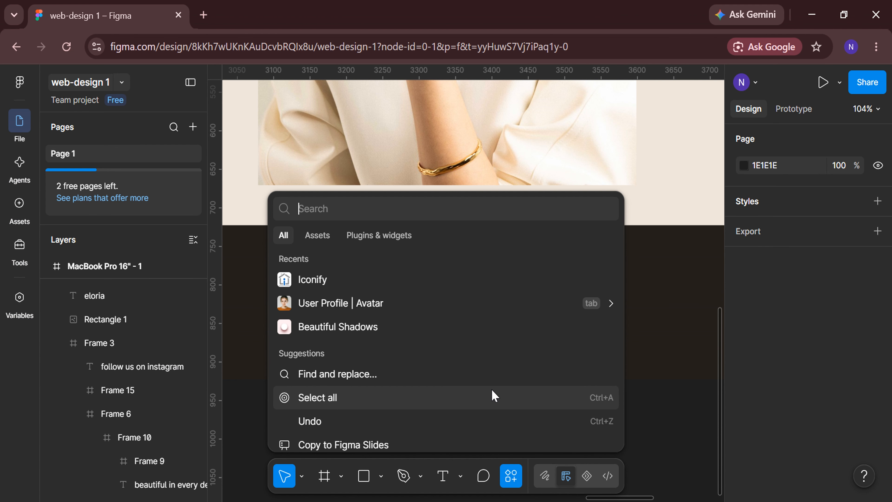
pyautogui.click(441, 287)
pyautogui.click(443, 150)
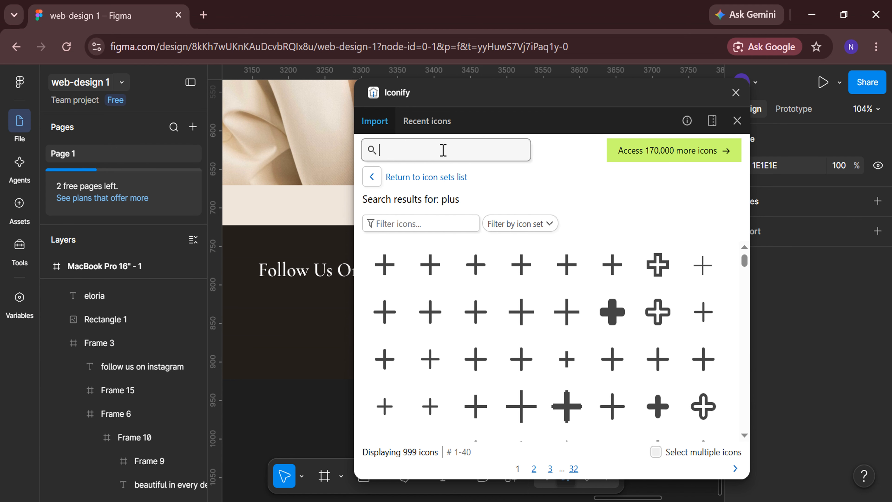
pyautogui.write('instagram')
pyautogui.press('Return')
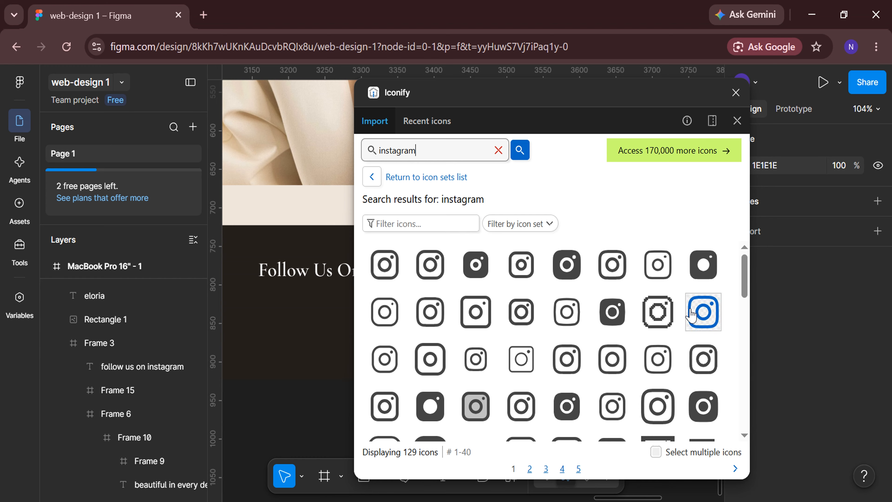
# Import the basil instagram-outline icon as a frame and close the plugin.
pyautogui.click(691, 315)
pyautogui.click(571, 315)
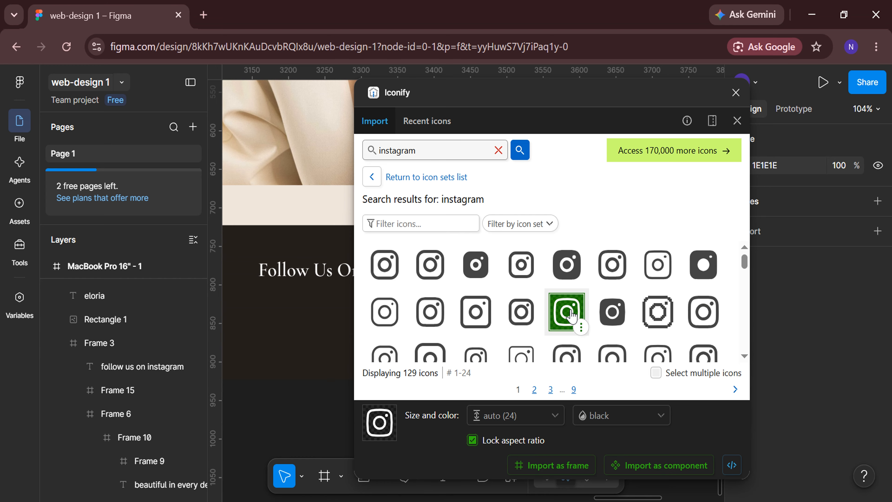
pyautogui.click(582, 467)
pyautogui.click(735, 92)
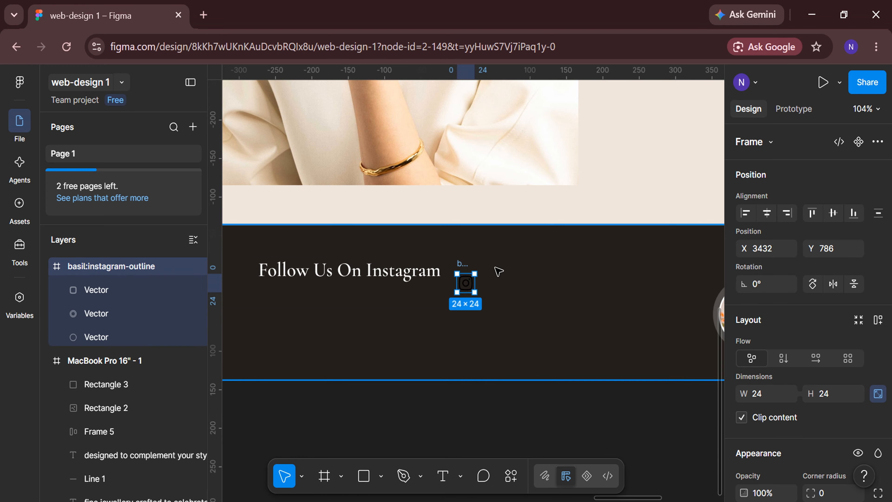
# Rename the imported icon's layer to instagram-outline.
pyautogui.doubleClick(94, 267)
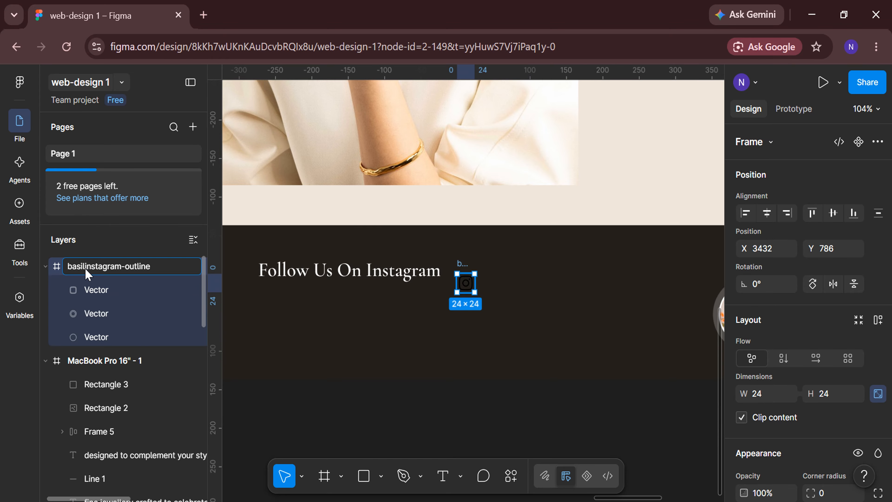
pyautogui.press('BackSpace')
pyautogui.press('Return')
# Move the instagram-outline layer into Frame 3, directly above the Follow Us On Instagram text layer.
pyautogui.click(45, 266)
pyautogui.moveTo(105, 272); pyautogui.dragTo(106, 305)
pyautogui.scroll(-6, 124, 369)
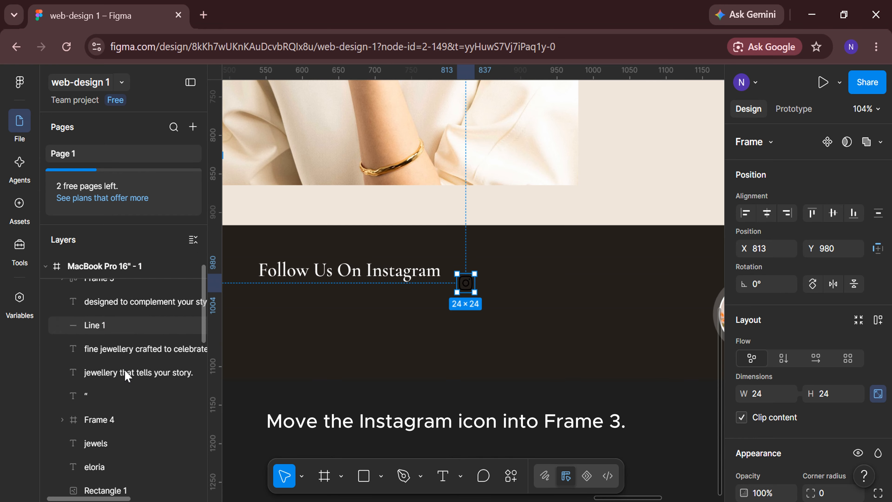
pyautogui.scroll(6, 129, 337)
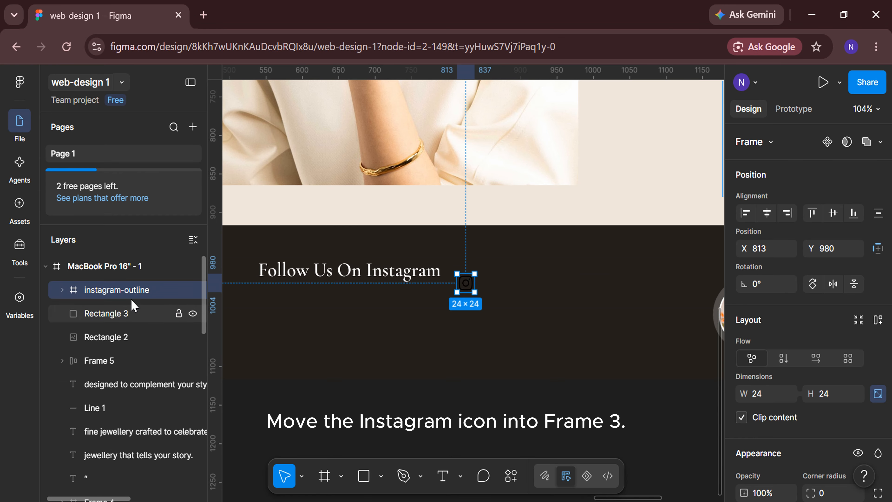
pyautogui.moveTo(128, 291); pyautogui.dragTo(113, 439)
pyautogui.scroll(-3, 113, 453)
pyautogui.scroll(-1, 137, 338)
pyautogui.moveTo(138, 315); pyautogui.dragTo(127, 488)
# Change the Instagram icon's black colour to white, FFFFFF.
pyautogui.scroll(-5, 735, 390)
pyautogui.click(743, 457)
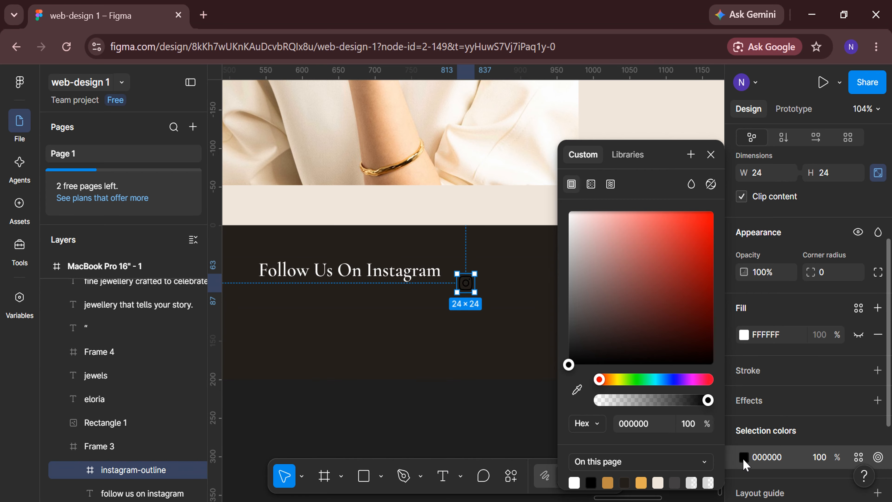
pyautogui.moveTo(590, 267); pyautogui.dragTo(551, 197)
pyautogui.click(711, 155)
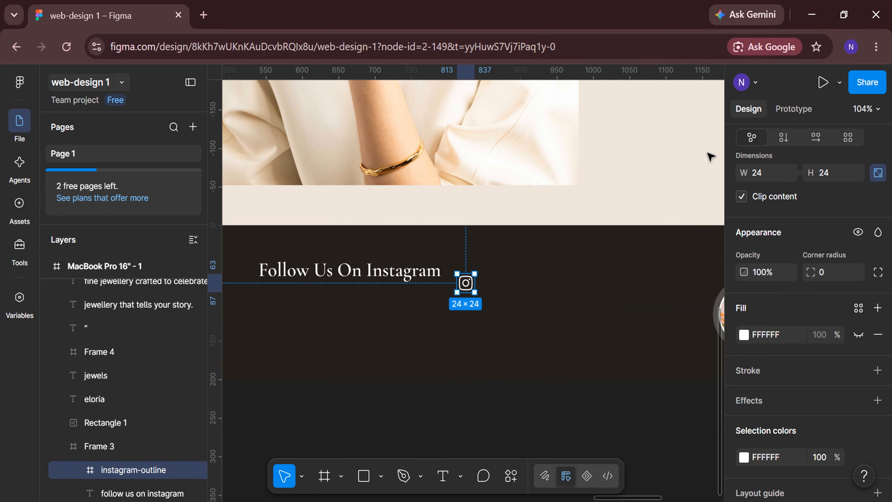
# Place the Instagram icon below the start of the Follow Us text at X 540, Y 100, and resize it to 30 by 30.
pyautogui.hscroll(-2, 466, 359)
pyautogui.scroll(3, 466, 358)
pyautogui.moveTo(596, 254); pyautogui.dragTo(340, 292)
pyautogui.click(771, 175)
pyautogui.write('3')
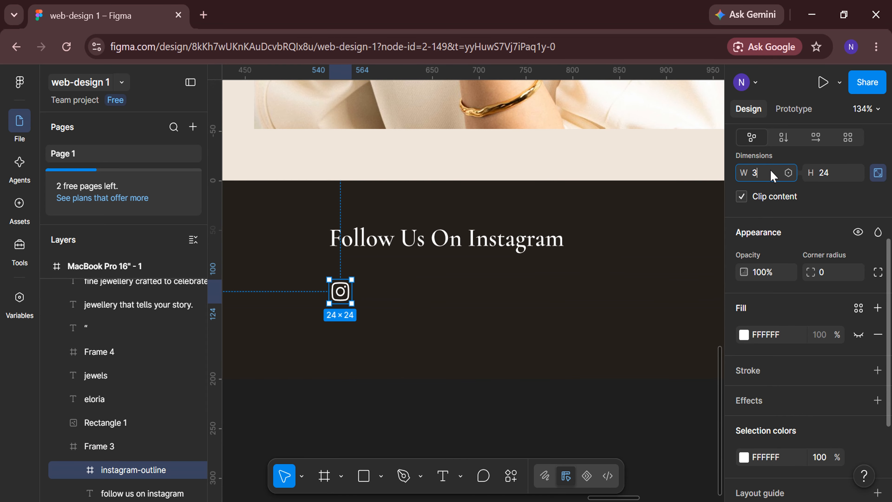
pyautogui.write('0')
pyautogui.press('Return')
# Draw a straight line beside the Instagram icon's lower edge and set its rotation to 0° and width to 150.
pyautogui.click(381, 476)
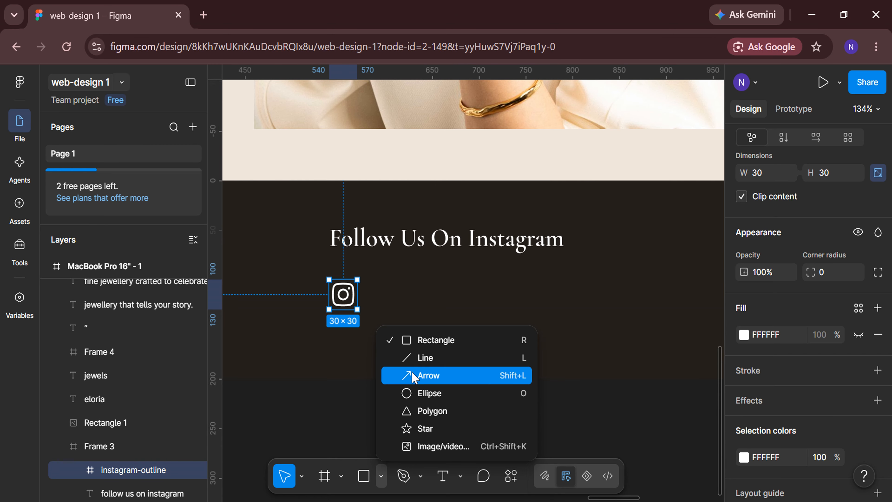
pyautogui.click(415, 358)
pyautogui.moveTo(373, 309); pyautogui.dragTo(507, 310)
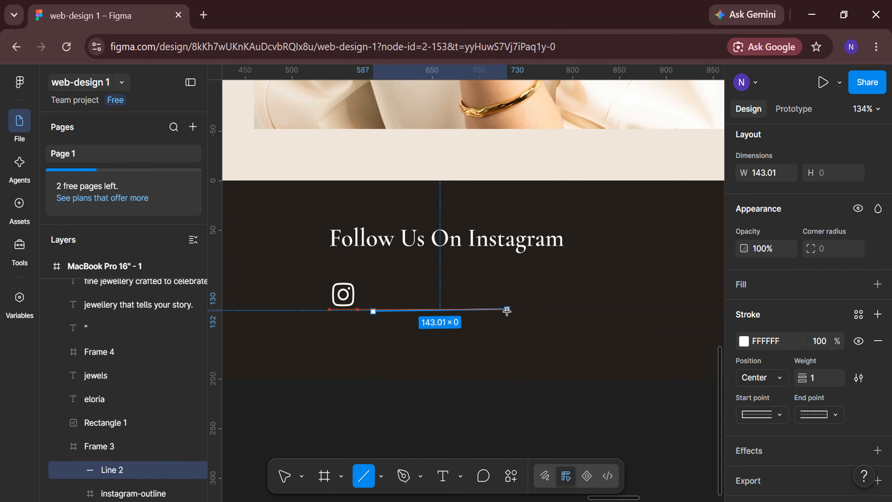
pyautogui.scroll(5, 766, 317)
pyautogui.write('0')
pyautogui.press('Return')
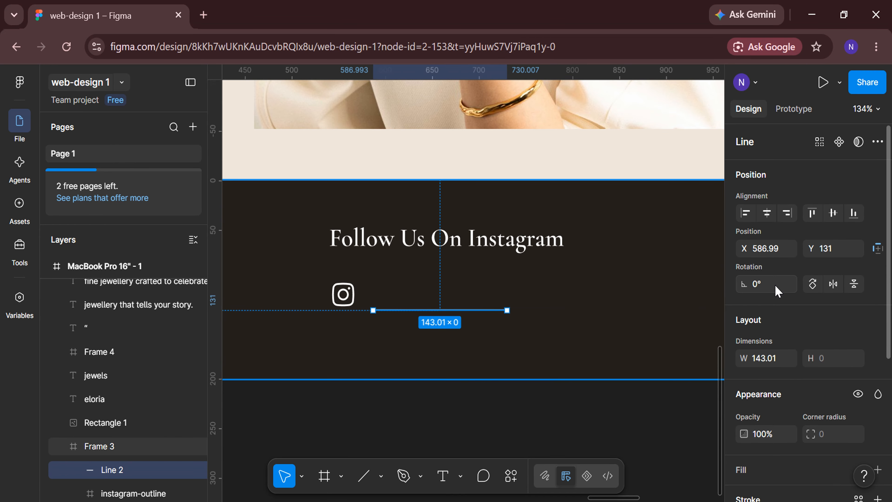
pyautogui.press('Return')
# Recolour the new line's stroke by sampling the yellow-gold square from the colour palette on the canvas.
pyautogui.scroll(-3, 780, 366)
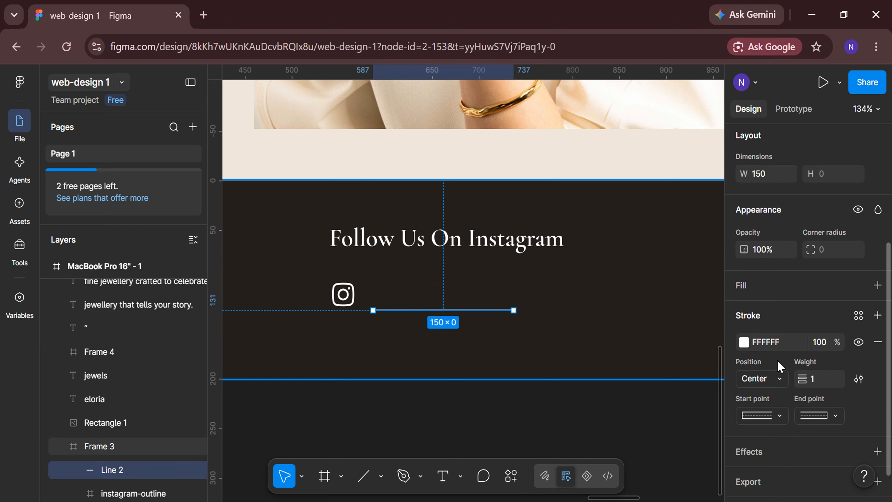
pyautogui.click(743, 343)
pyautogui.click(576, 389)
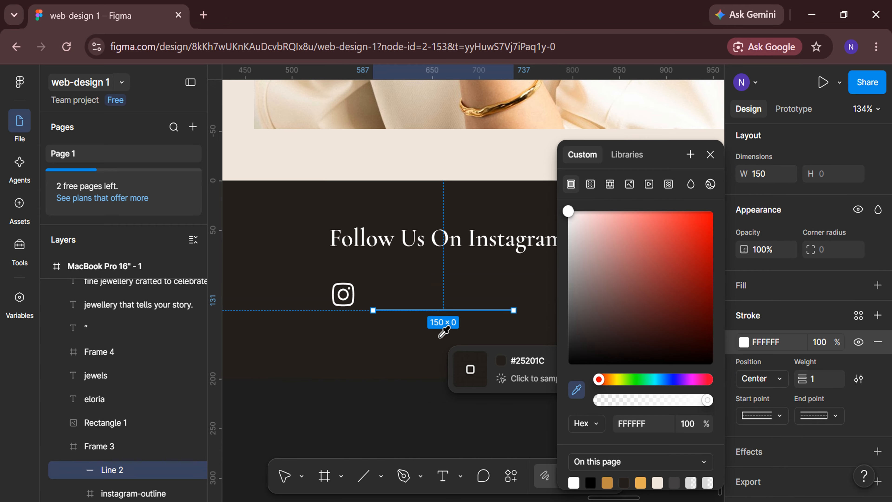
pyautogui.scroll(-6, 441, 333)
pyautogui.scroll(-3, 326, 414)
pyautogui.hscroll(-3, 323, 412)
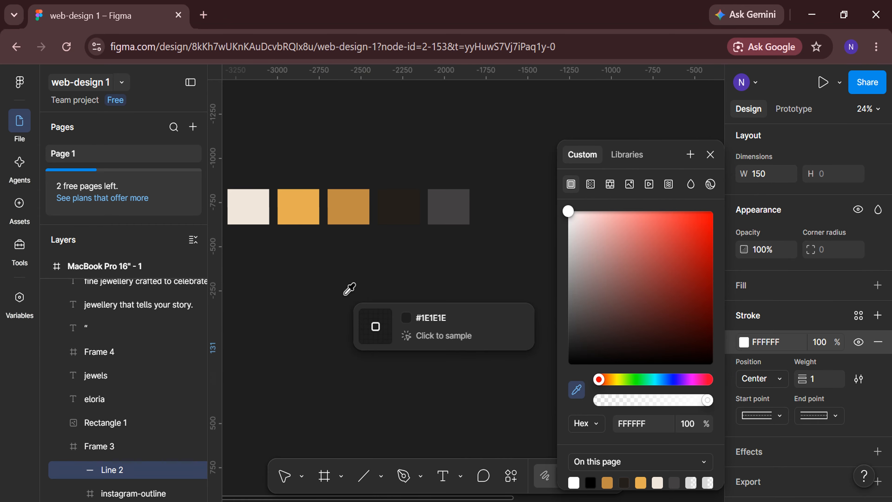
pyautogui.click(298, 204)
pyautogui.click(425, 378)
pyautogui.hscroll(8, 593, 418)
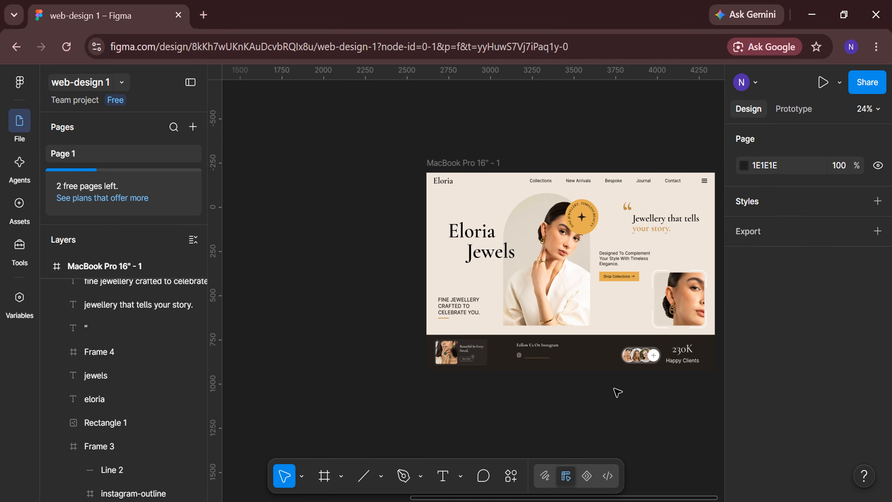
pyautogui.scroll(3, 616, 379)
pyautogui.scroll(5, 488, 353)
pyautogui.scroll(3, 406, 339)
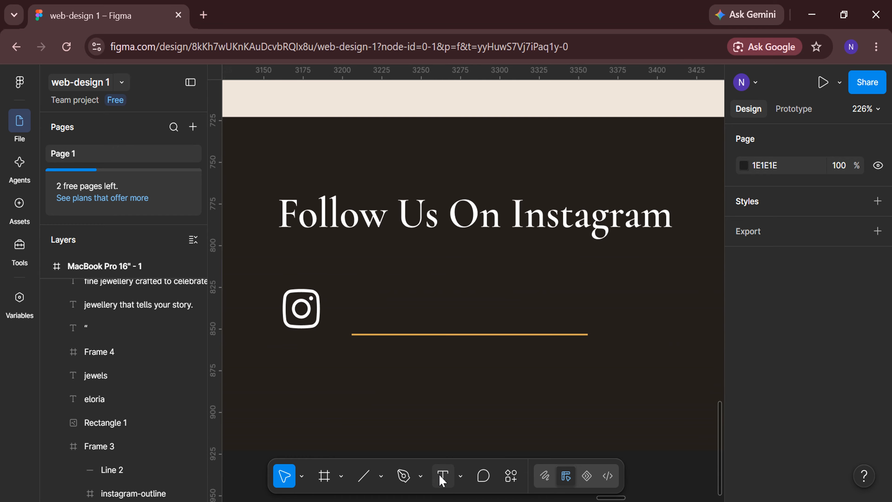
pyautogui.click(353, 276)
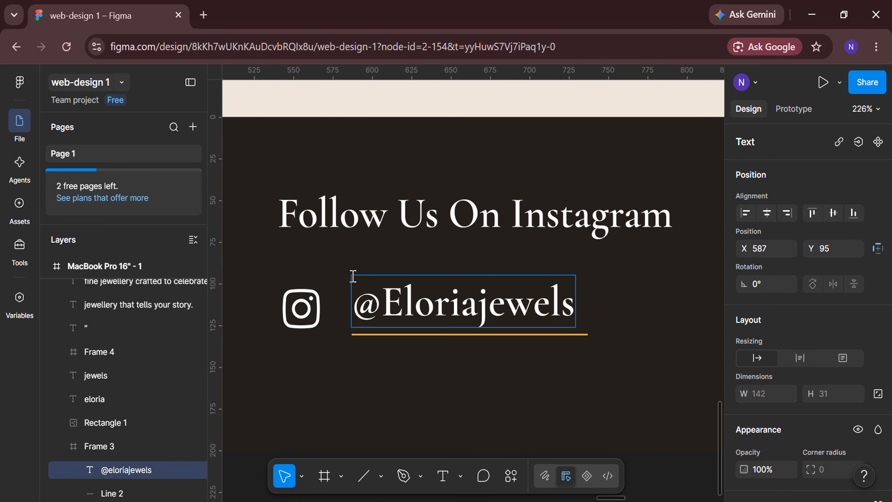
pyautogui.doubleClick(454, 300)
pyautogui.scroll(-5, 786, 358)
pyautogui.click(854, 290)
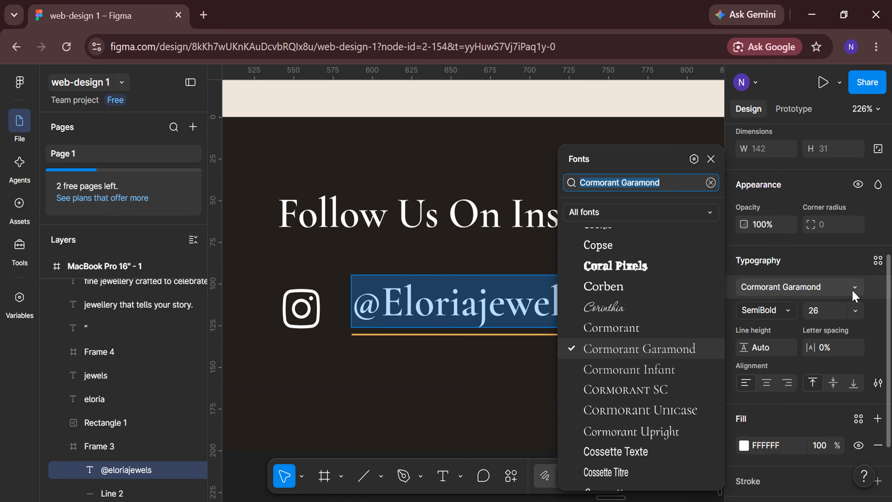
pyautogui.write('Inter')
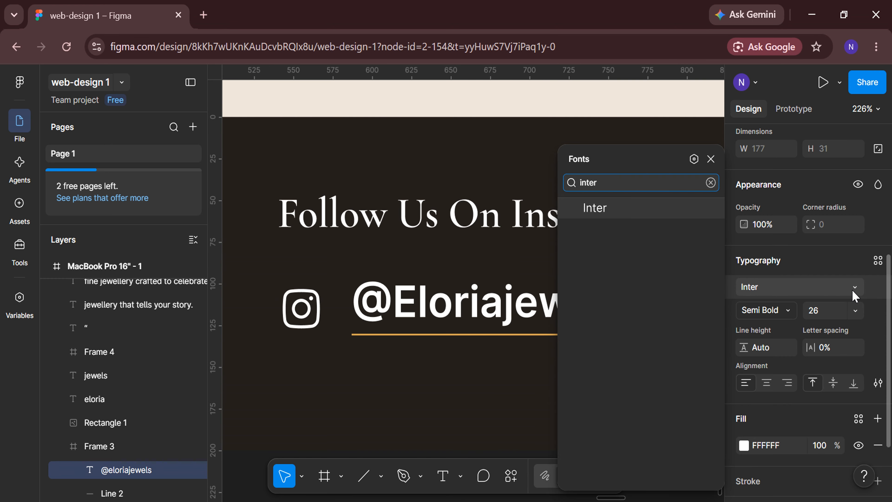
pyautogui.press('Return')
pyautogui.hscroll(3, 649, 378)
pyautogui.click(782, 316)
pyautogui.click(774, 255)
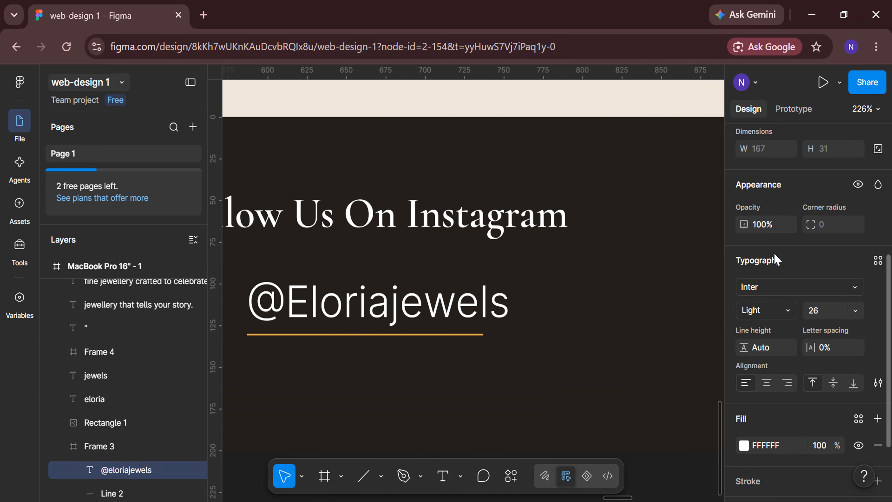
pyautogui.click(822, 314)
pyautogui.write('18')
pyautogui.press('Return')
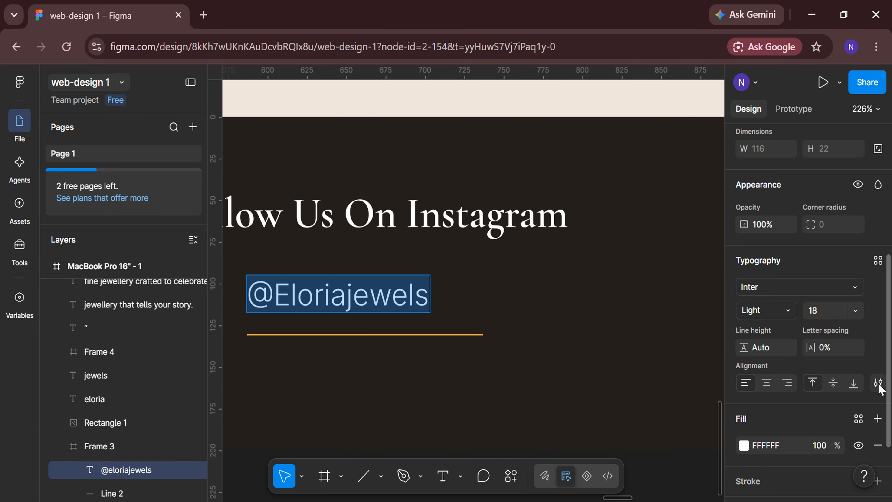
pyautogui.click(878, 382)
pyautogui.click(672, 335)
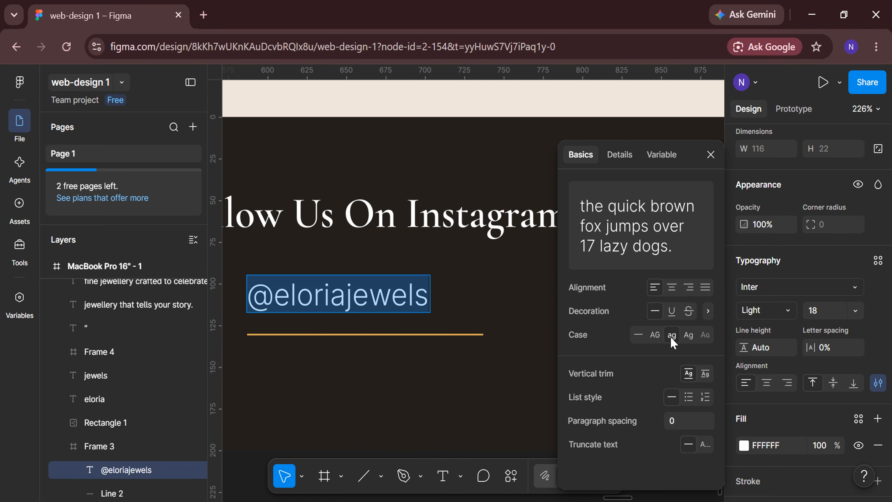
pyautogui.click(711, 155)
pyautogui.hscroll(-2, 442, 391)
pyautogui.scroll(-3, 442, 391)
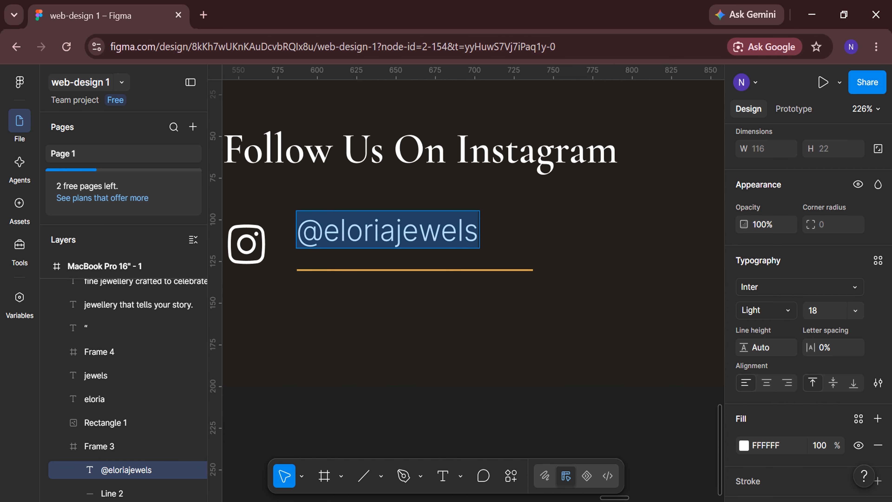
pyautogui.scroll(-4, 106, 375)
pyautogui.keyDown('shift'); pyautogui.click(130, 389); pyautogui.keyUp('shift')
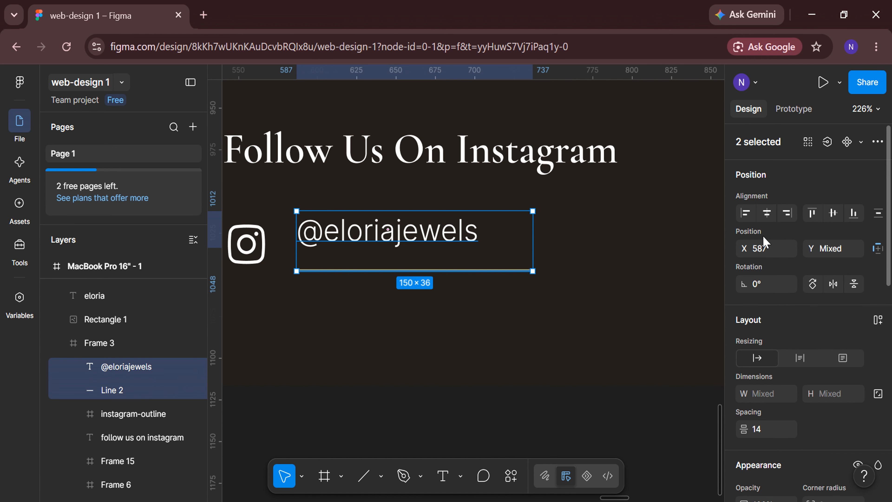
pyautogui.write('5')
pyautogui.press('Return')
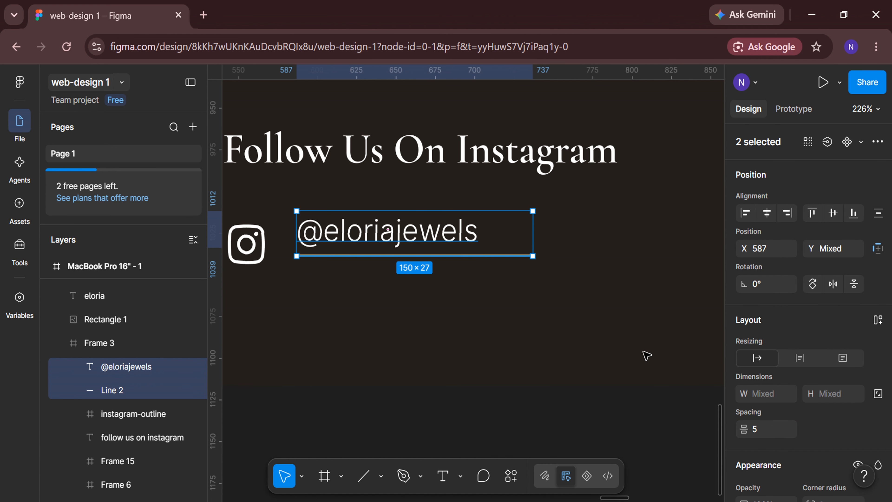
pyautogui.rightClick(393, 235)
pyautogui.click(432, 331)
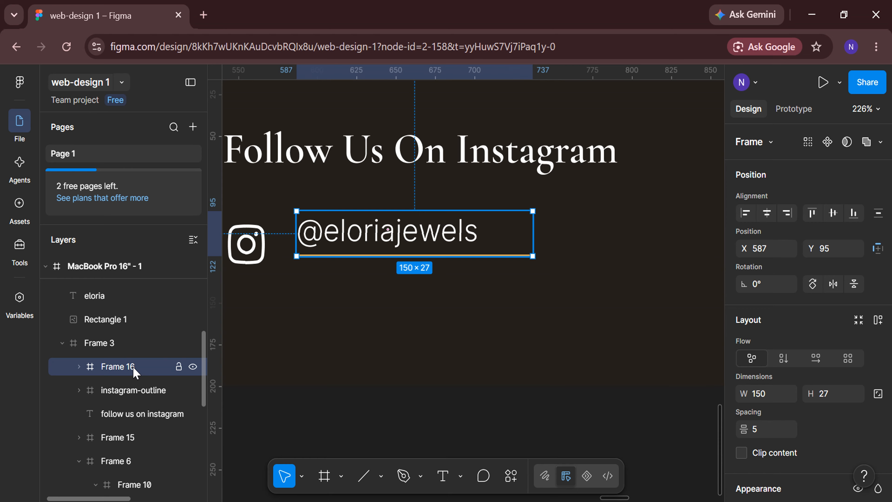
# Bottom-align the handle frame with the Instagram icon, set their spacing to 15, and wrap both in a frame.
pyautogui.keyDown('shift'); pyautogui.click(134, 392); pyautogui.keyUp('shift')
pyautogui.click(854, 213)
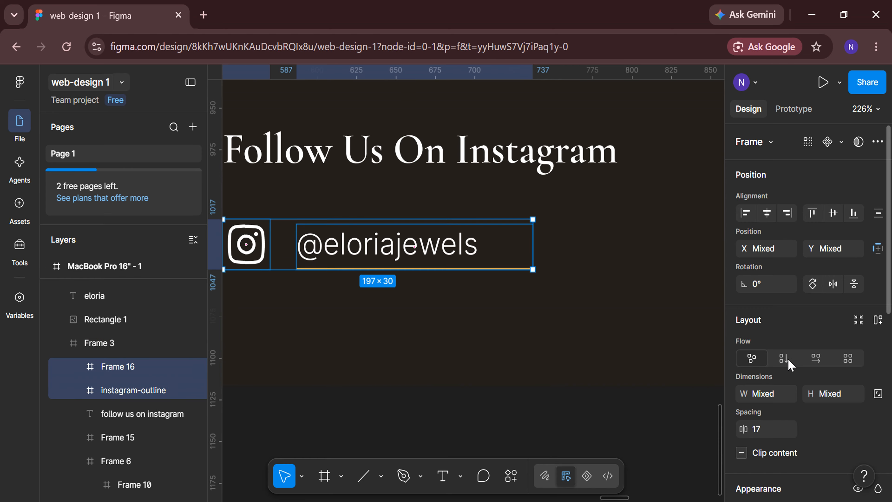
pyautogui.press('Return')
pyautogui.rightClick(480, 244)
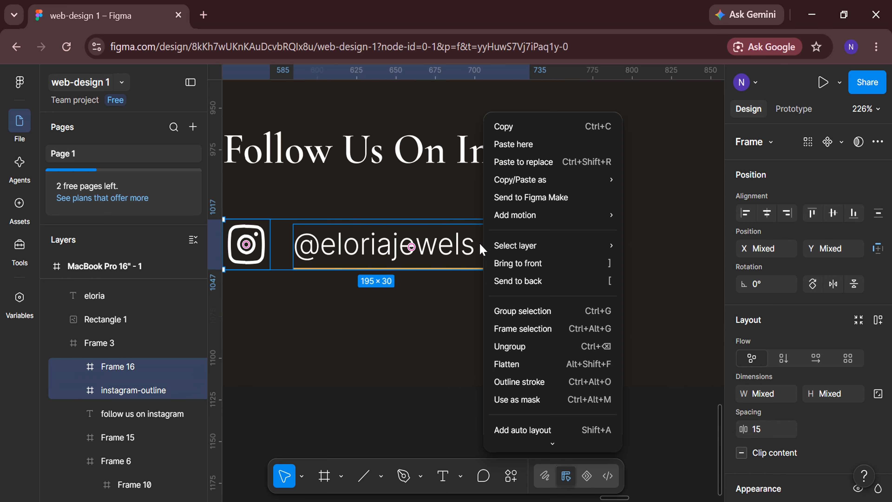
pyautogui.click(518, 329)
# Set the spacing between the Follow Us On Instagram heading and the handle row to 20 and frame them together.
pyautogui.click(79, 367)
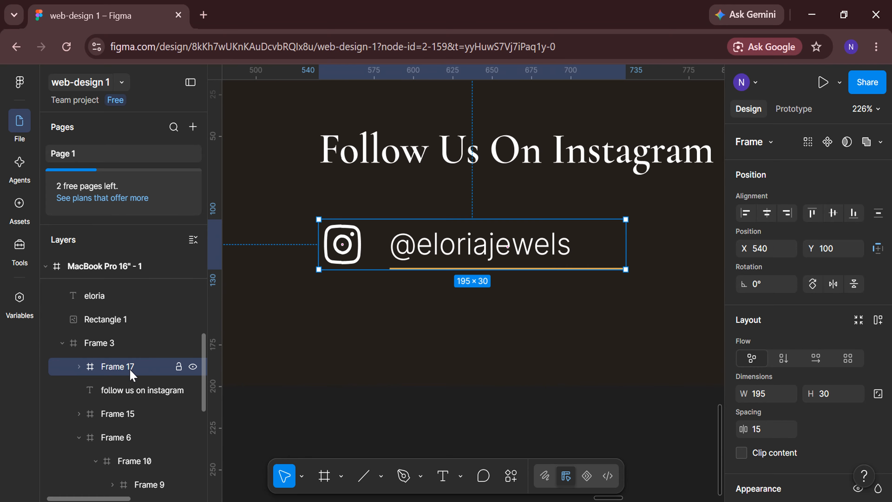
pyautogui.keyDown('shift'); pyautogui.click(128, 391); pyautogui.keyUp('shift')
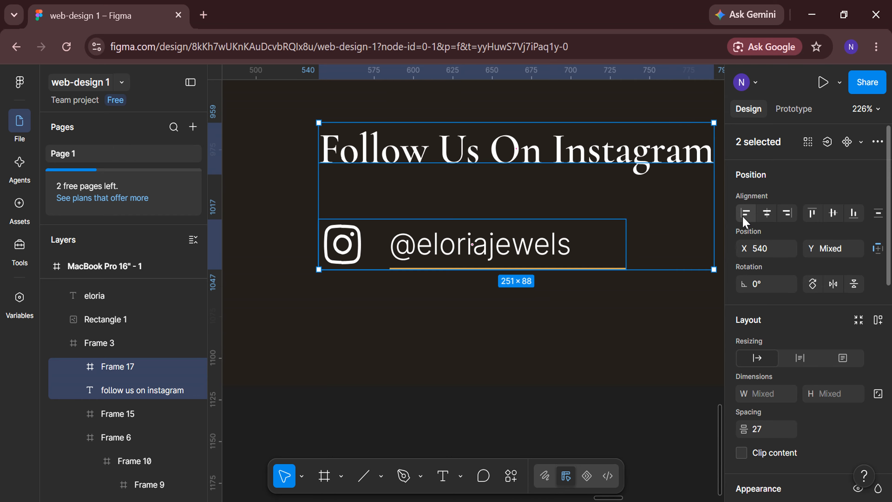
pyautogui.press('Return')
pyautogui.rightClick(567, 233)
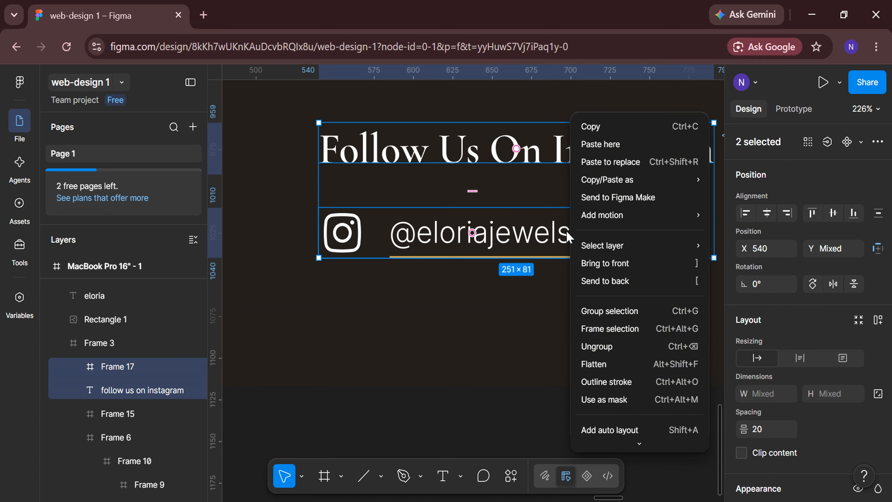
pyautogui.click(599, 325)
# Centre the Follow Us On Instagram frame vertically in the dark section and set its X position to 650.
pyautogui.scroll(-5, 599, 324)
pyautogui.hscroll(2, 599, 325)
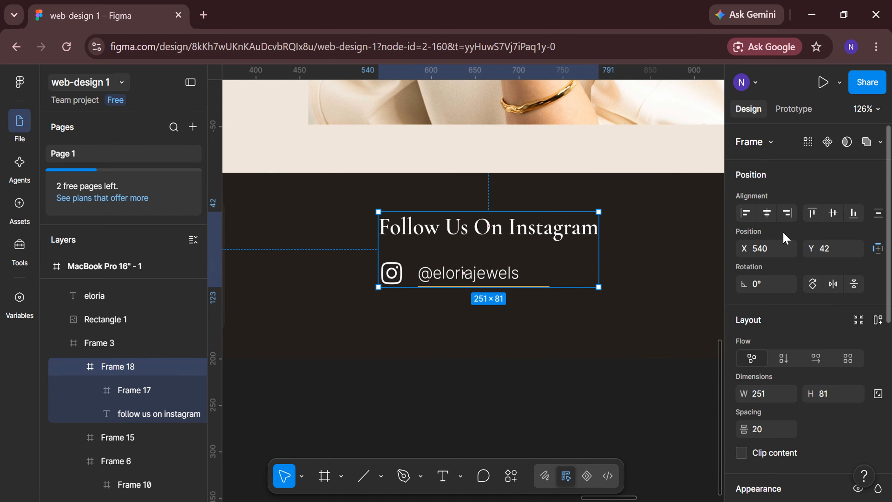
pyautogui.click(834, 218)
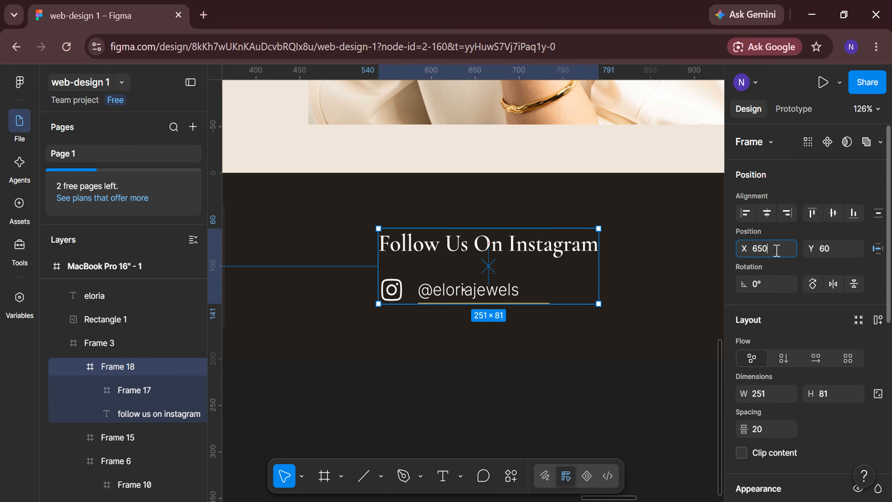
pyautogui.click(573, 392)
# Draw a circle over the bottom edge of the central photo, size it 90 by 90, and move it to about X 658, Y 820.
pyautogui.scroll(-5, 575, 393)
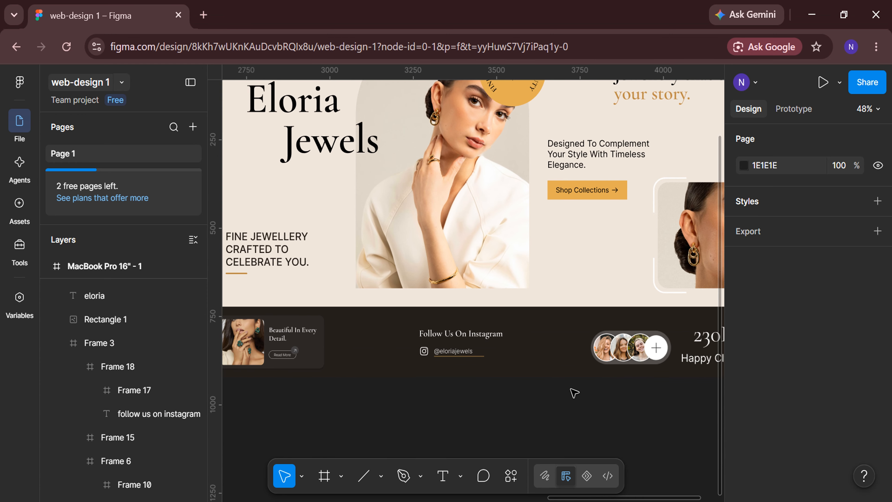
pyautogui.scroll(3, 428, 309)
pyautogui.click(381, 476)
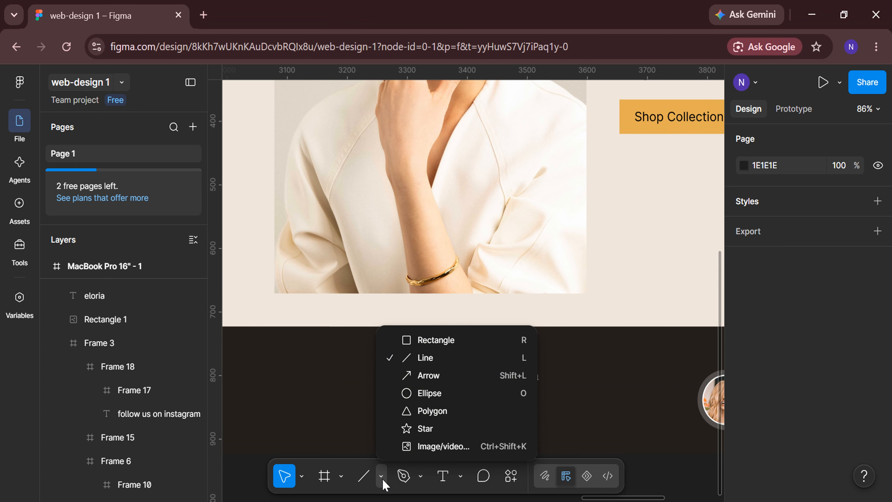
pyautogui.click(429, 393)
pyautogui.scroll(1, 401, 309)
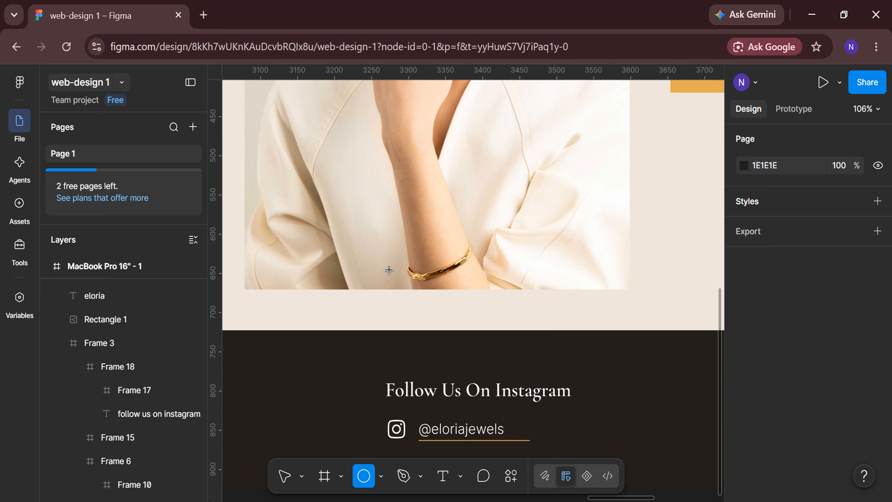
pyautogui.moveTo(389, 270); pyautogui.dragTo(445, 328)
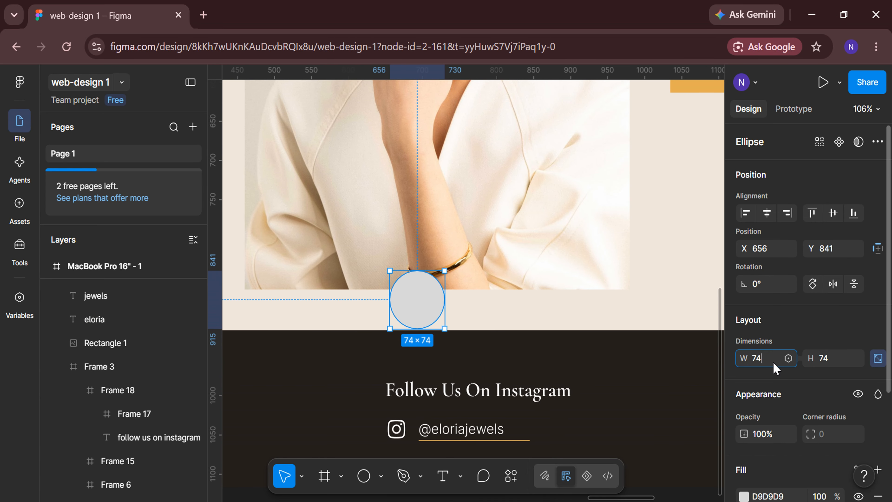
pyautogui.press('Return')
pyautogui.moveTo(429, 309); pyautogui.dragTo(430, 293)
pyautogui.scroll(-4, 755, 360)
# Fill the circle with the dark section's colour 25201C by sampling it, and wrap the circle in a frame.
pyautogui.click(745, 355)
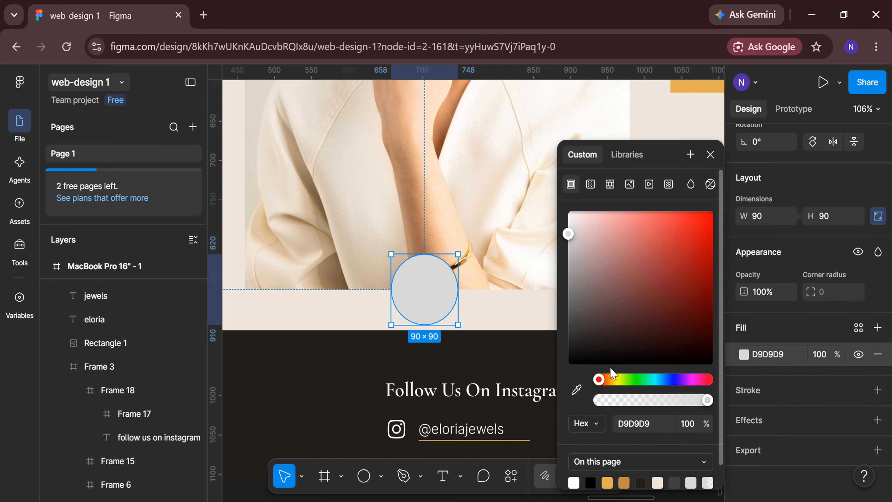
pyautogui.click(576, 389)
pyautogui.click(373, 408)
pyautogui.click(710, 154)
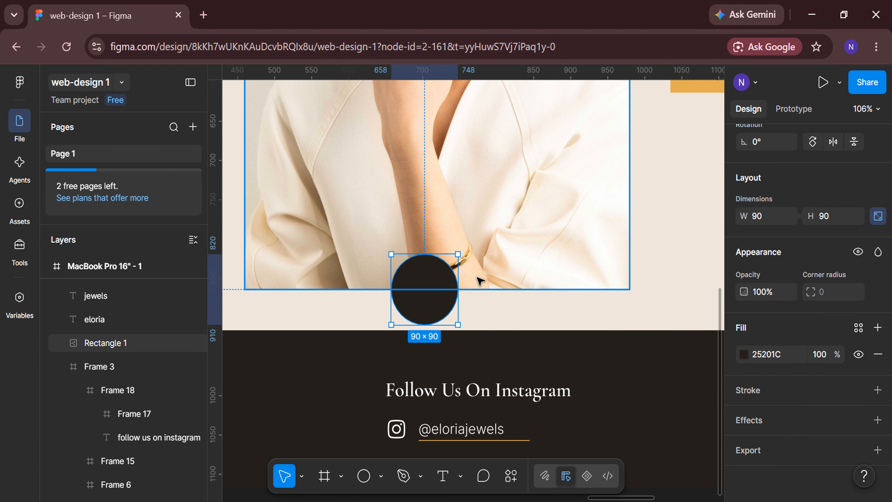
pyautogui.rightClick(440, 292)
pyautogui.click(466, 329)
# Search Iconify for down arrow and import the majesticons arrow-down-line icon into the circle's frame.
pyautogui.hscroll(3, 491, 324)
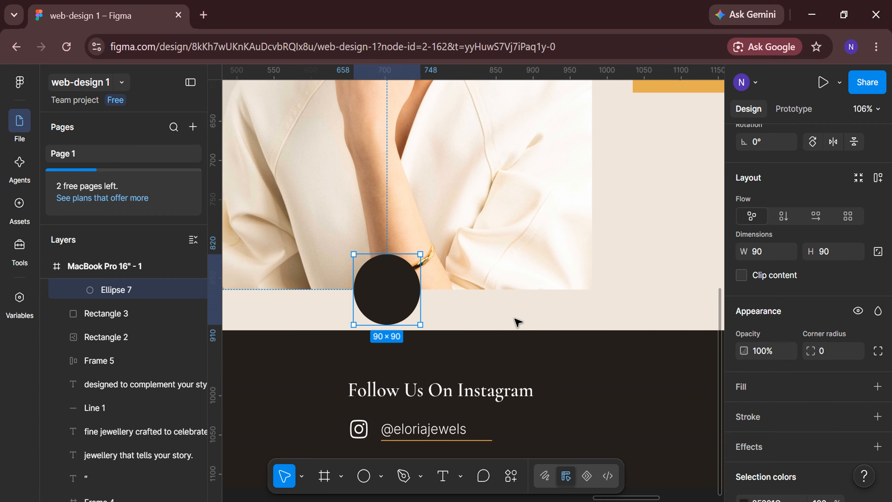
pyautogui.click(511, 476)
pyautogui.click(454, 278)
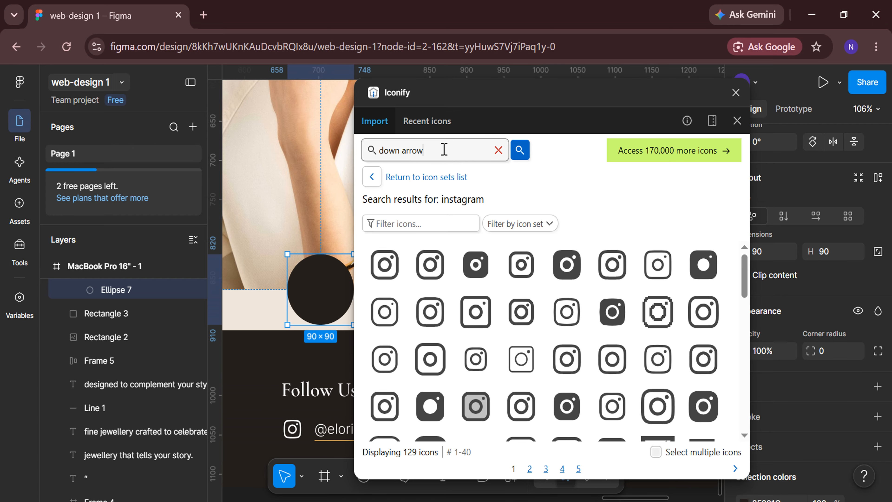
pyautogui.press('Return')
pyautogui.click(521, 413)
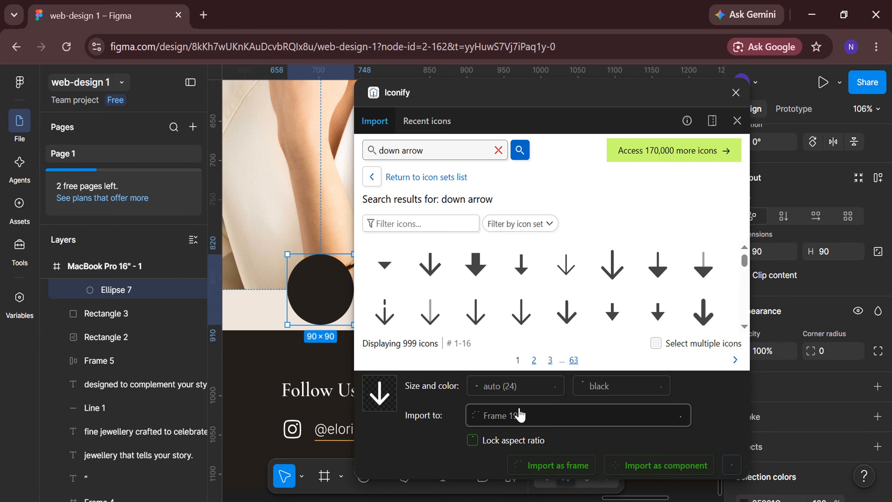
pyautogui.click(567, 469)
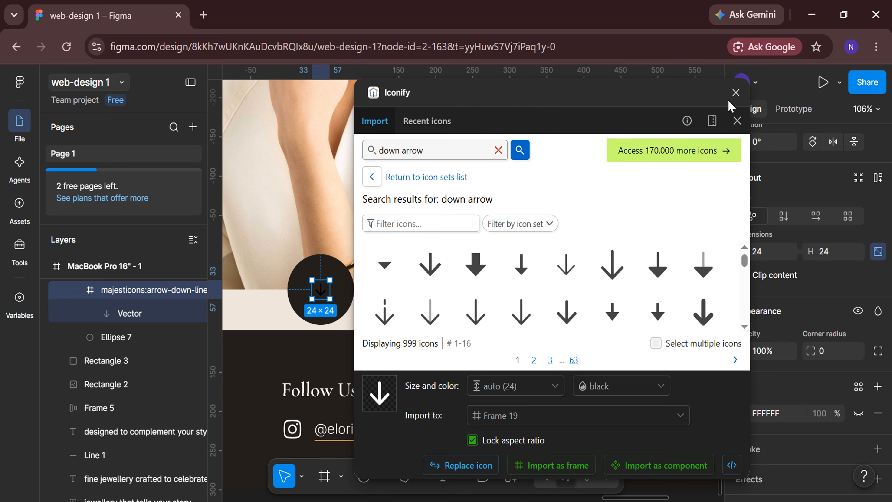
# Rename the imported arrow icon's layer to arrow-down-line and change its black vector colour to white (FFFFFF).
pyautogui.click(735, 93)
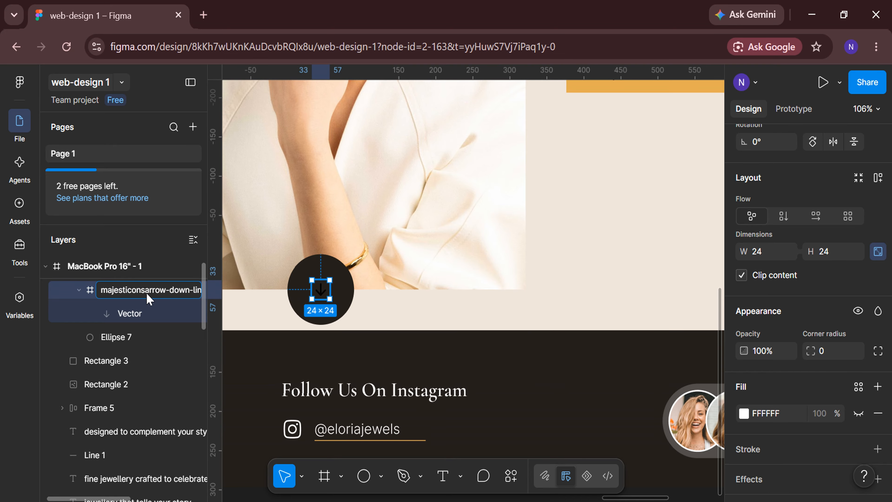
pyautogui.press('Return')
pyautogui.scroll(-4, 807, 316)
pyautogui.click(744, 383)
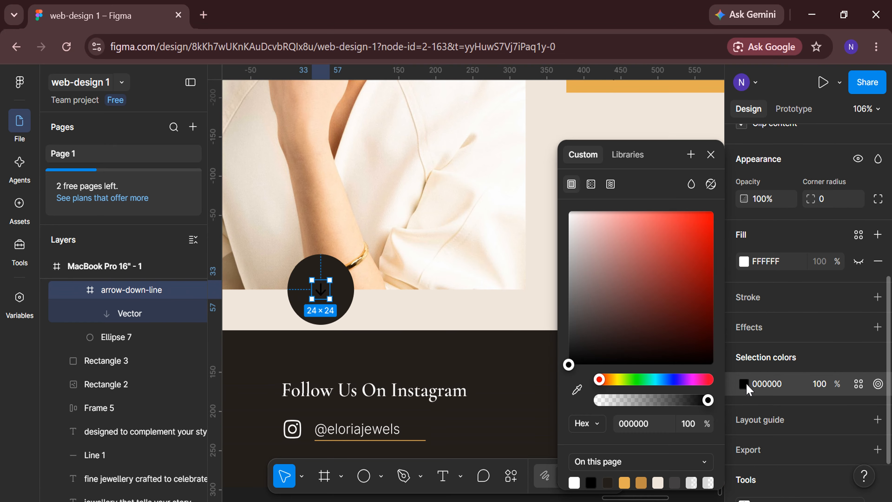
pyautogui.click(585, 218)
pyautogui.moveTo(586, 224); pyautogui.dragTo(568, 211)
pyautogui.click(711, 155)
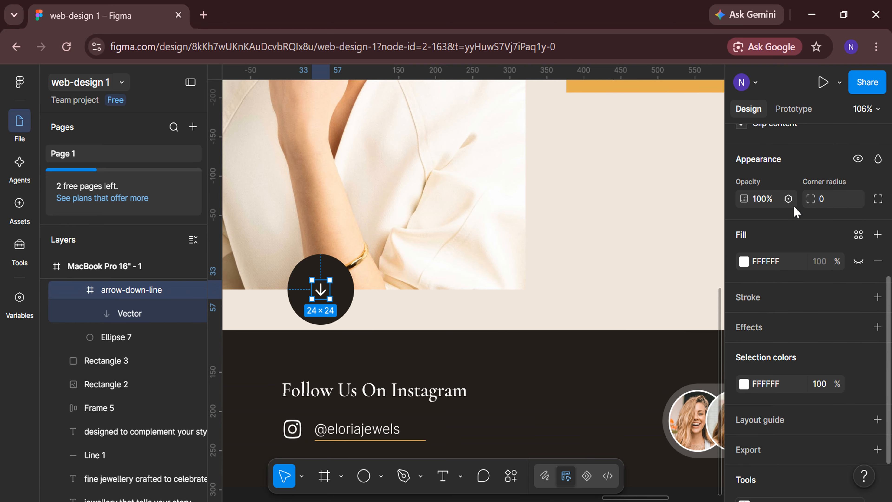
# Resize the arrow icon to 50 by 50 and centre it horizontally and vertically within the dark circle.
pyautogui.scroll(3, 775, 243)
pyautogui.click(774, 242)
pyautogui.write('50')
pyautogui.press('Return')
pyautogui.scroll(4, 751, 225)
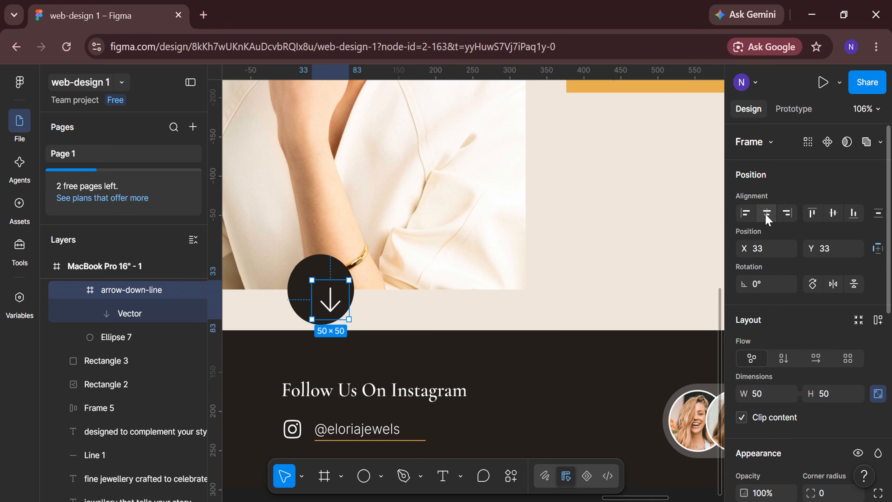
pyautogui.click(766, 214)
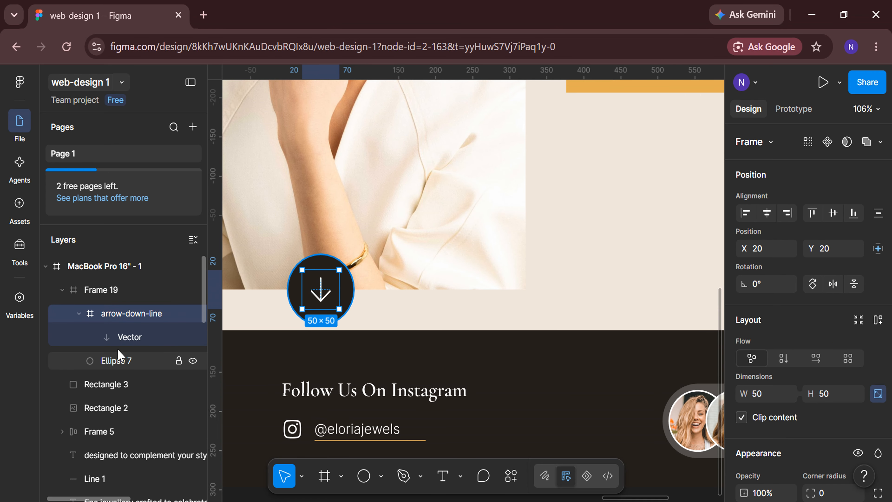
# Clear the selection and collapse the expanded layers in the layer list.
pyautogui.click(193, 239)
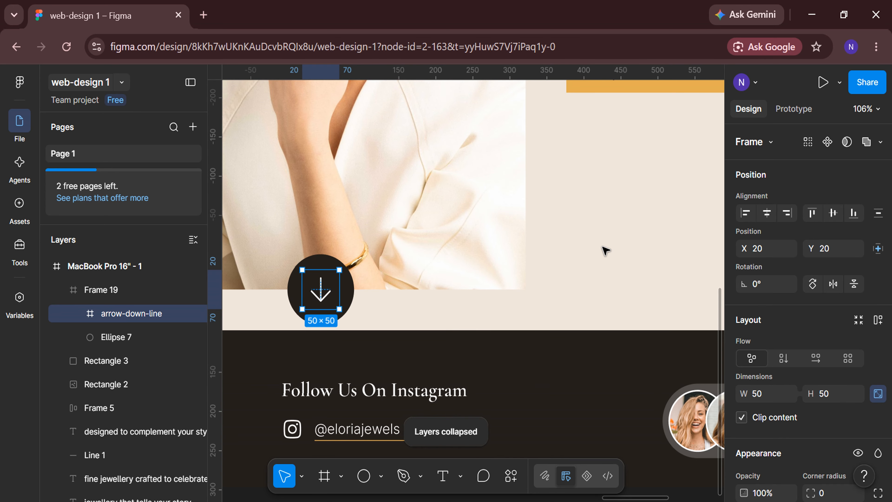
pyautogui.press('Escape')
pyautogui.click(62, 289)
pyautogui.click(193, 239)
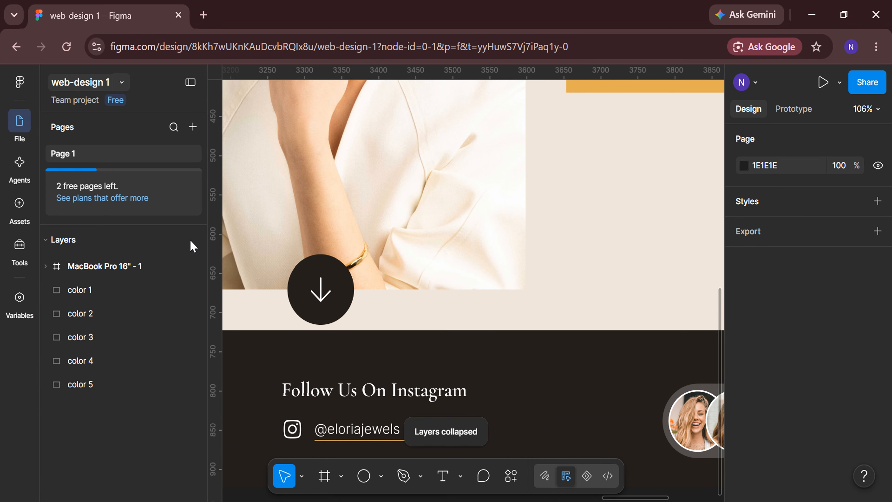
# Align the arrow circle's frame with the central photo, Rectangle 1, on their horizontal centres.
pyautogui.keyDown('ctrl'); pyautogui.scroll(-3, 632, 245); pyautogui.keyUp('ctrl')
pyautogui.click(475, 265)
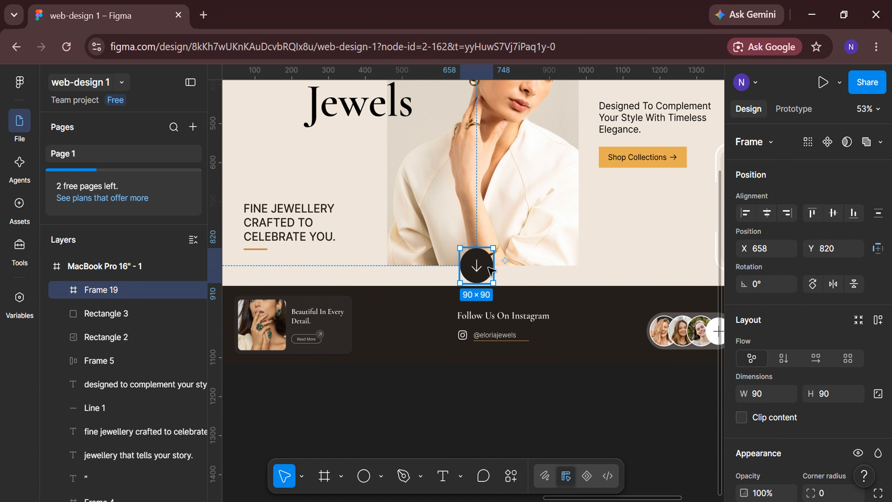
pyautogui.scroll(-6, 124, 337)
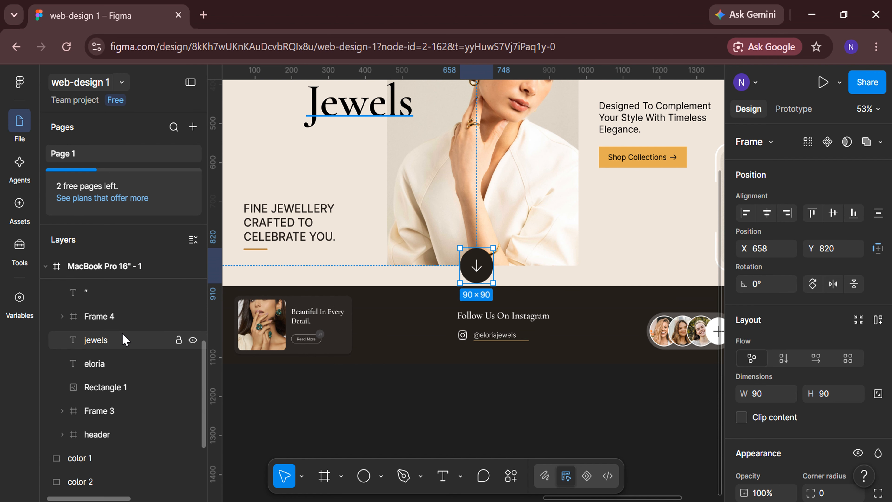
pyautogui.keyDown('shift'); pyautogui.click(120, 355); pyautogui.keyUp('shift')
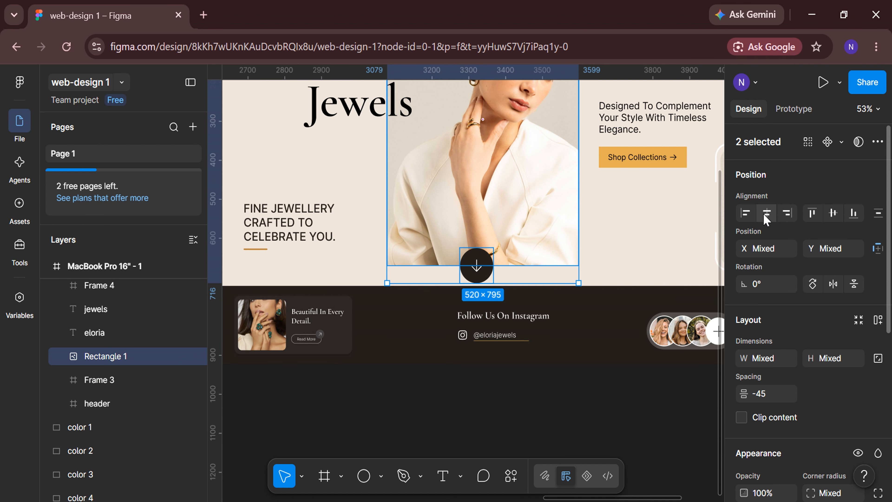
pyautogui.click(639, 243)
pyautogui.click(484, 268)
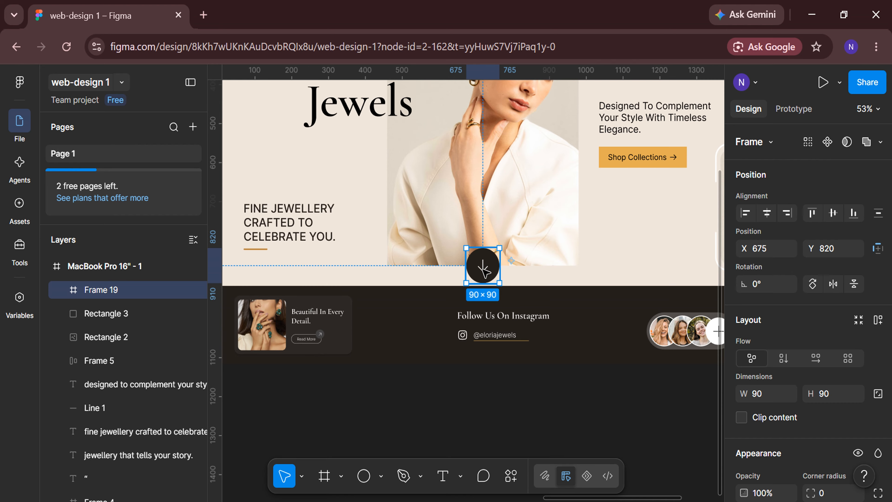
# Collapse the layer list again, deselect the arrow circle and review the whole page design.
pyautogui.click(194, 240)
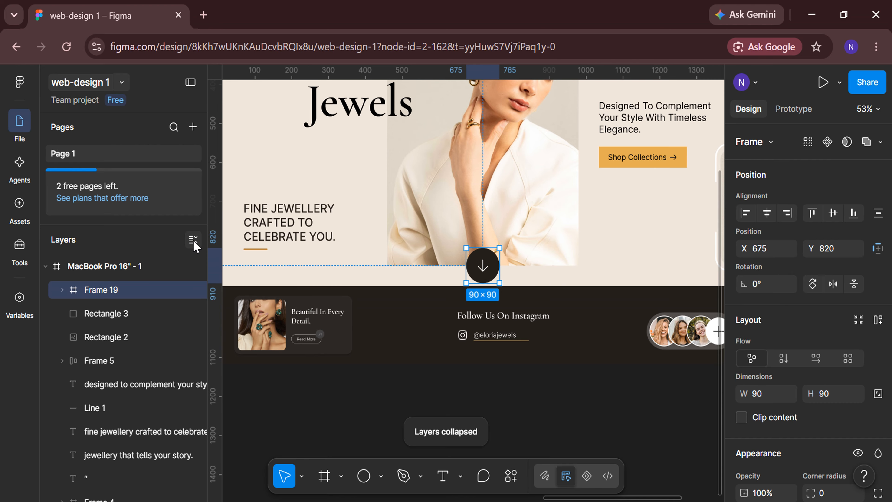
pyautogui.click(474, 403)
pyautogui.scroll(-3, 474, 403)
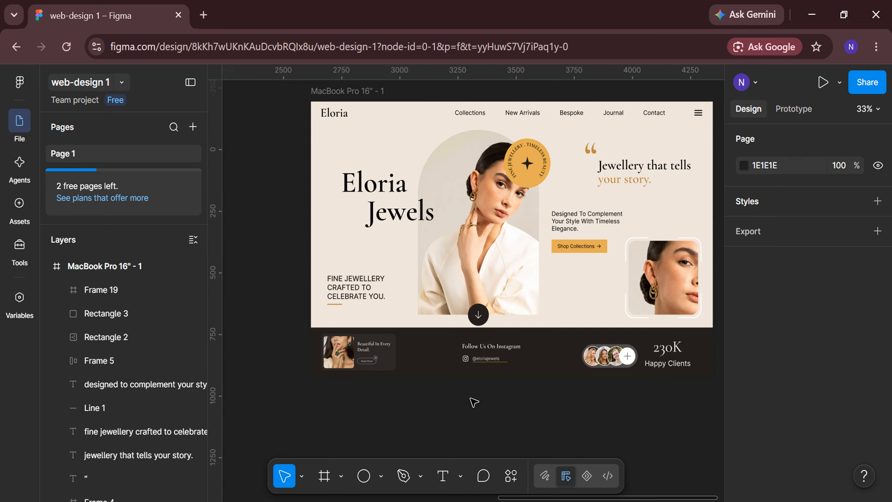
pyautogui.hscroll(1, 474, 402)
pyautogui.scroll(1, 474, 403)
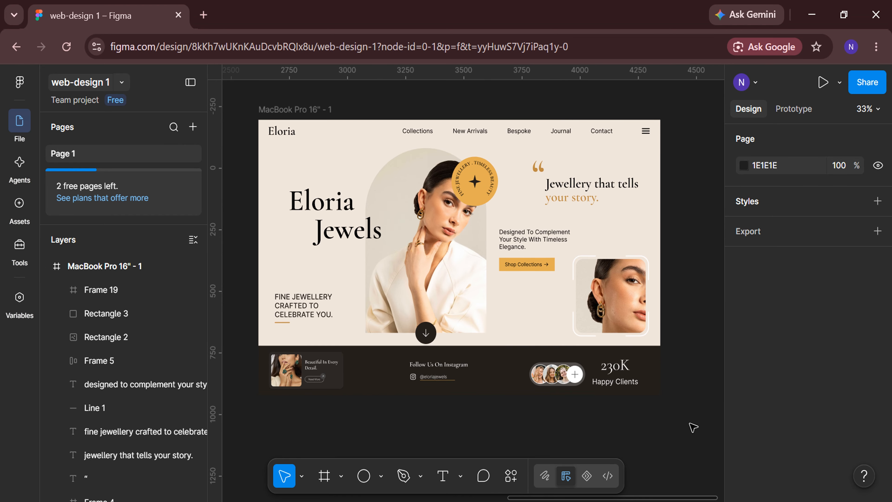